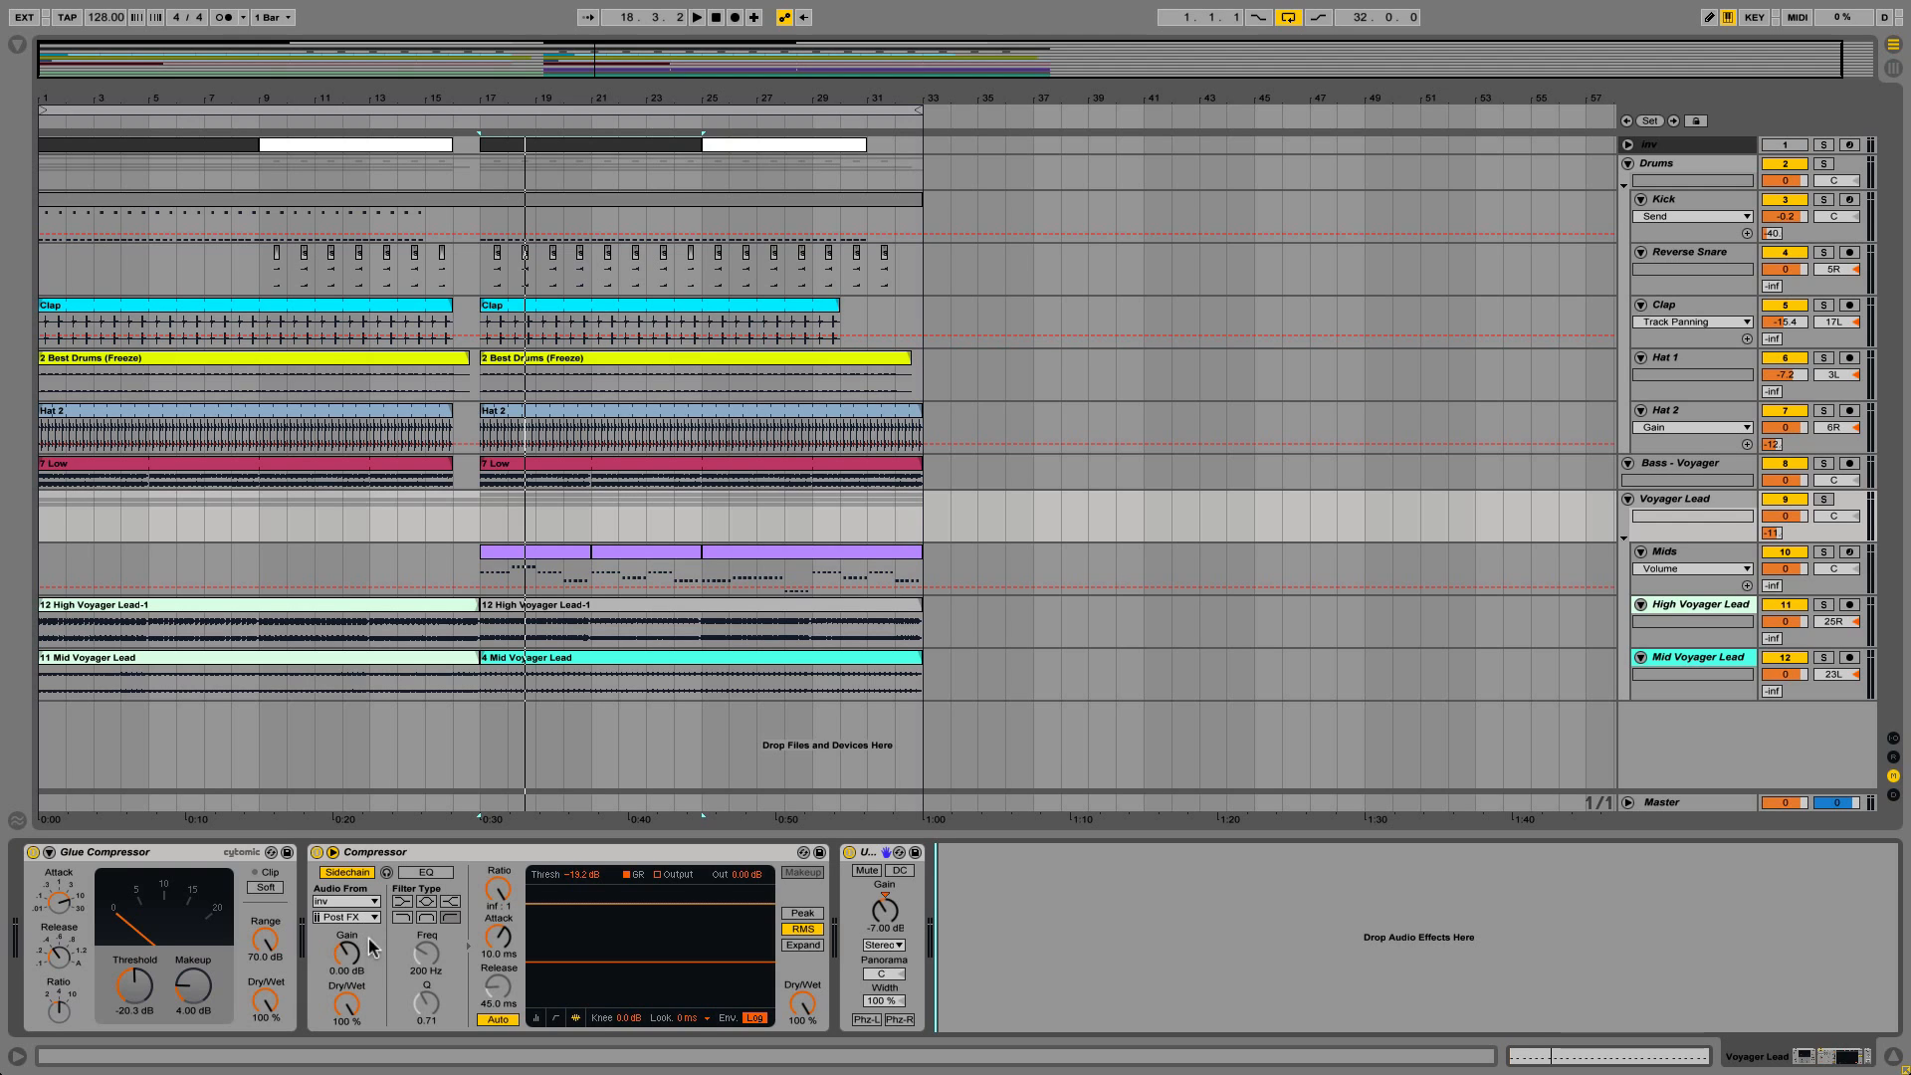
# Set the sidechain gain of the Voyager Lead group's Compressor to 4.95 dB and play the arrangement.
pyautogui.moveTo(372, 945); pyautogui.dragTo(371, 936)
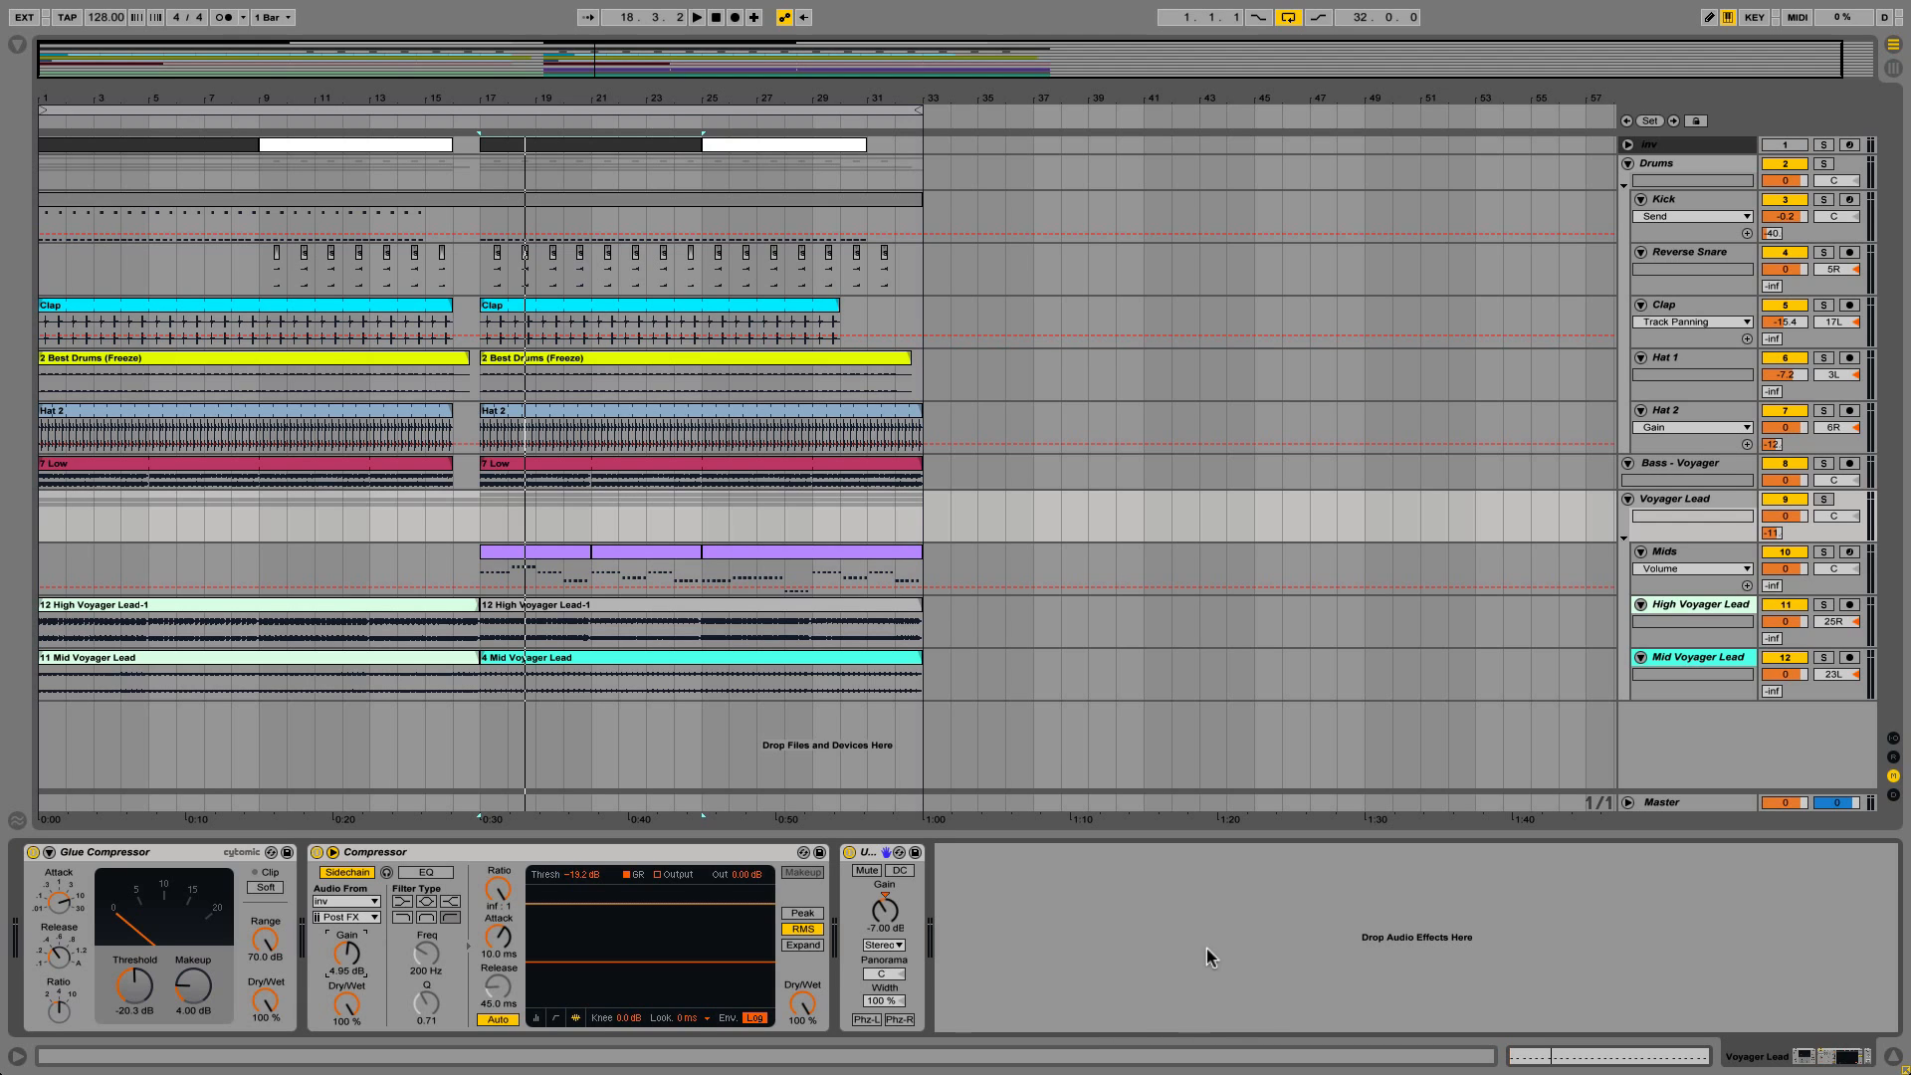
pyautogui.click(1182, 959)
pyautogui.press('space')
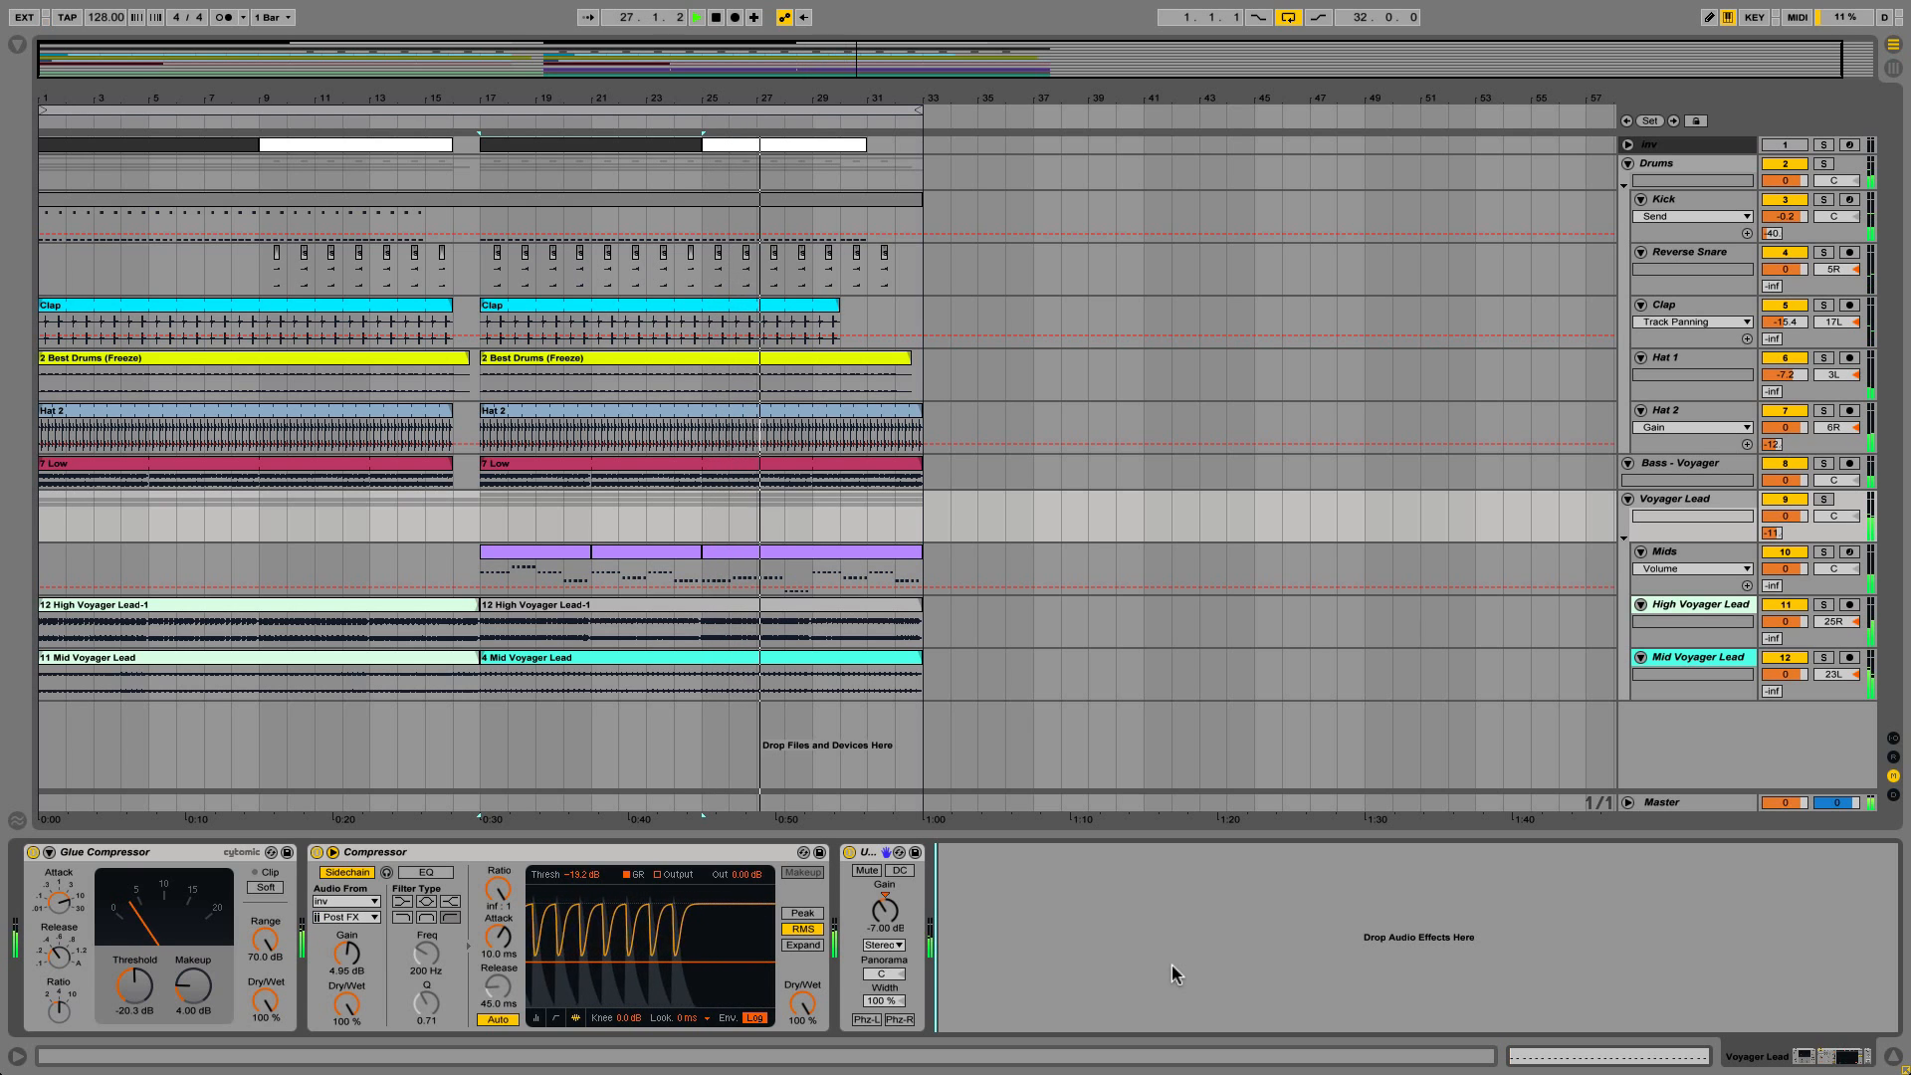
# Solo the Voyager Lead group, listen to it with the first Mids clip selected, and stop playback with the group's devices shown.
pyautogui.click(1824, 498)
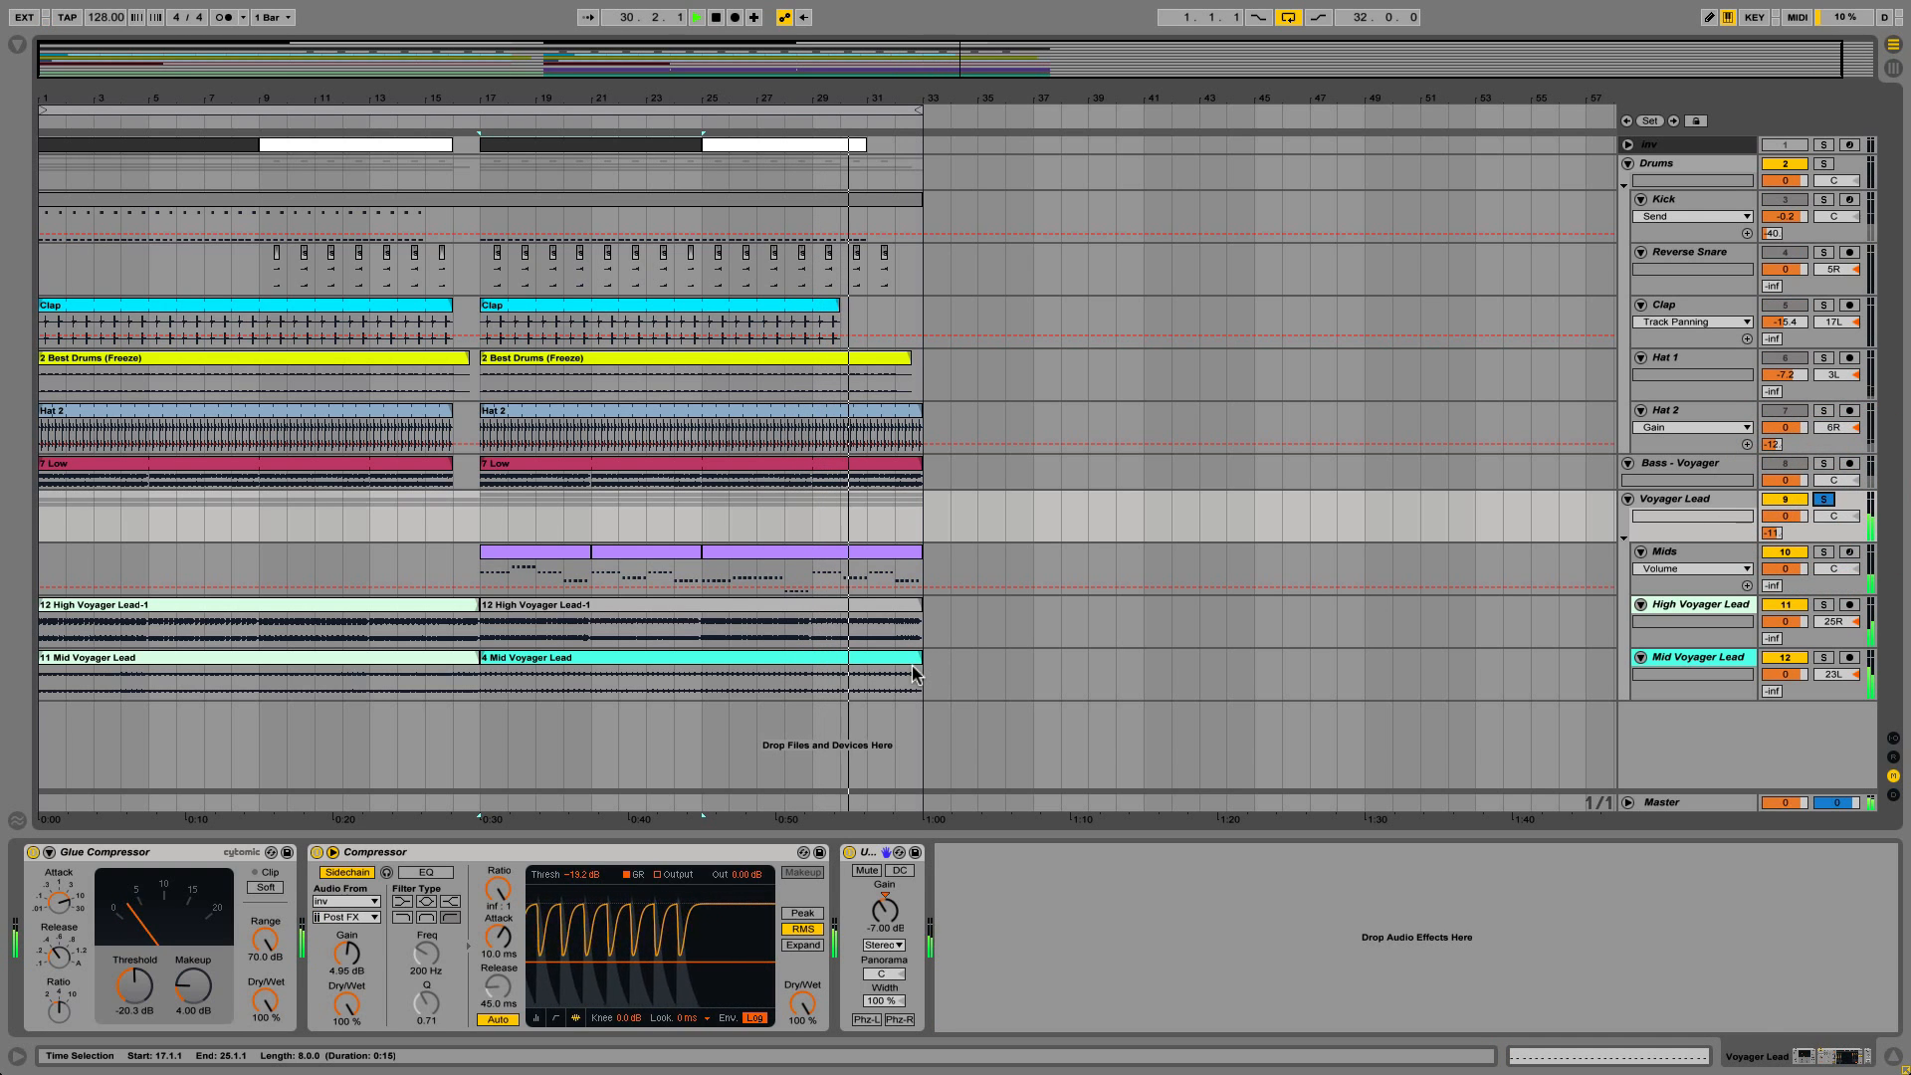
pyautogui.click(551, 550)
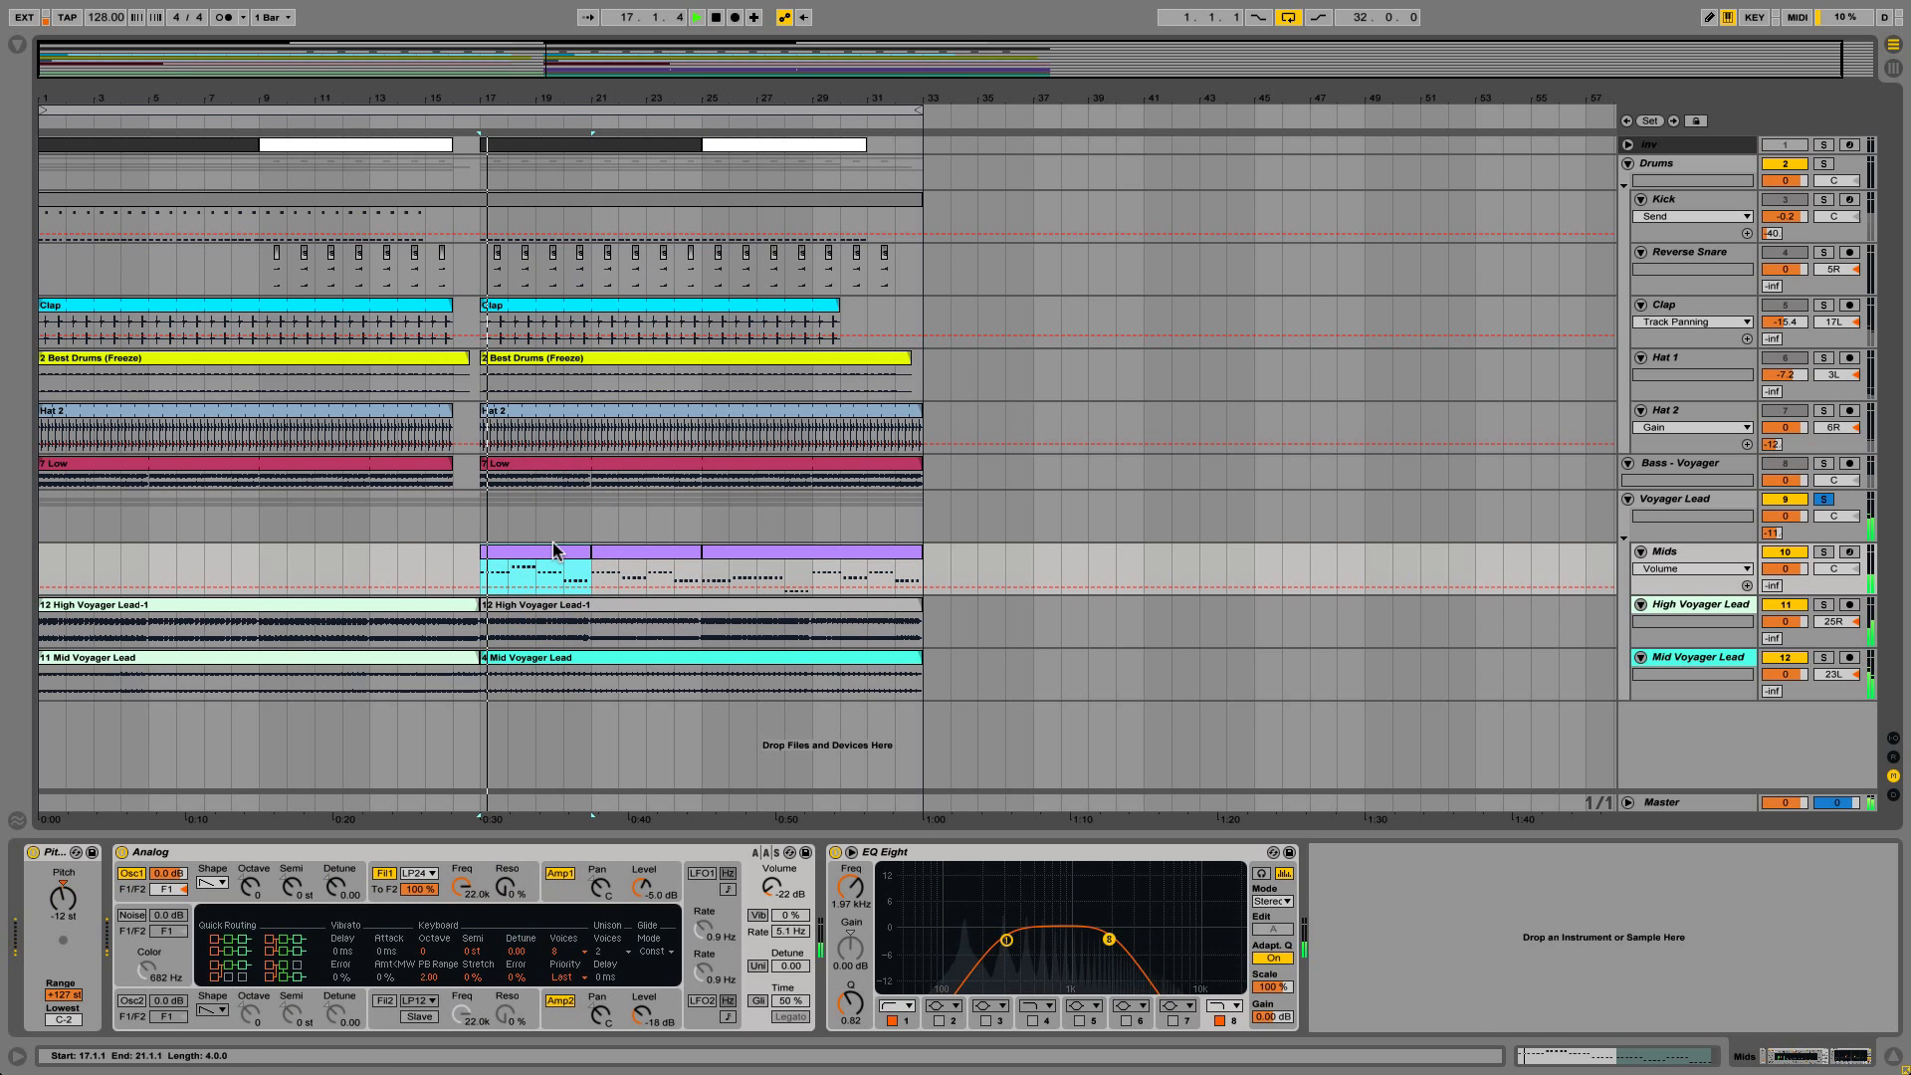
pyautogui.click(1692, 502)
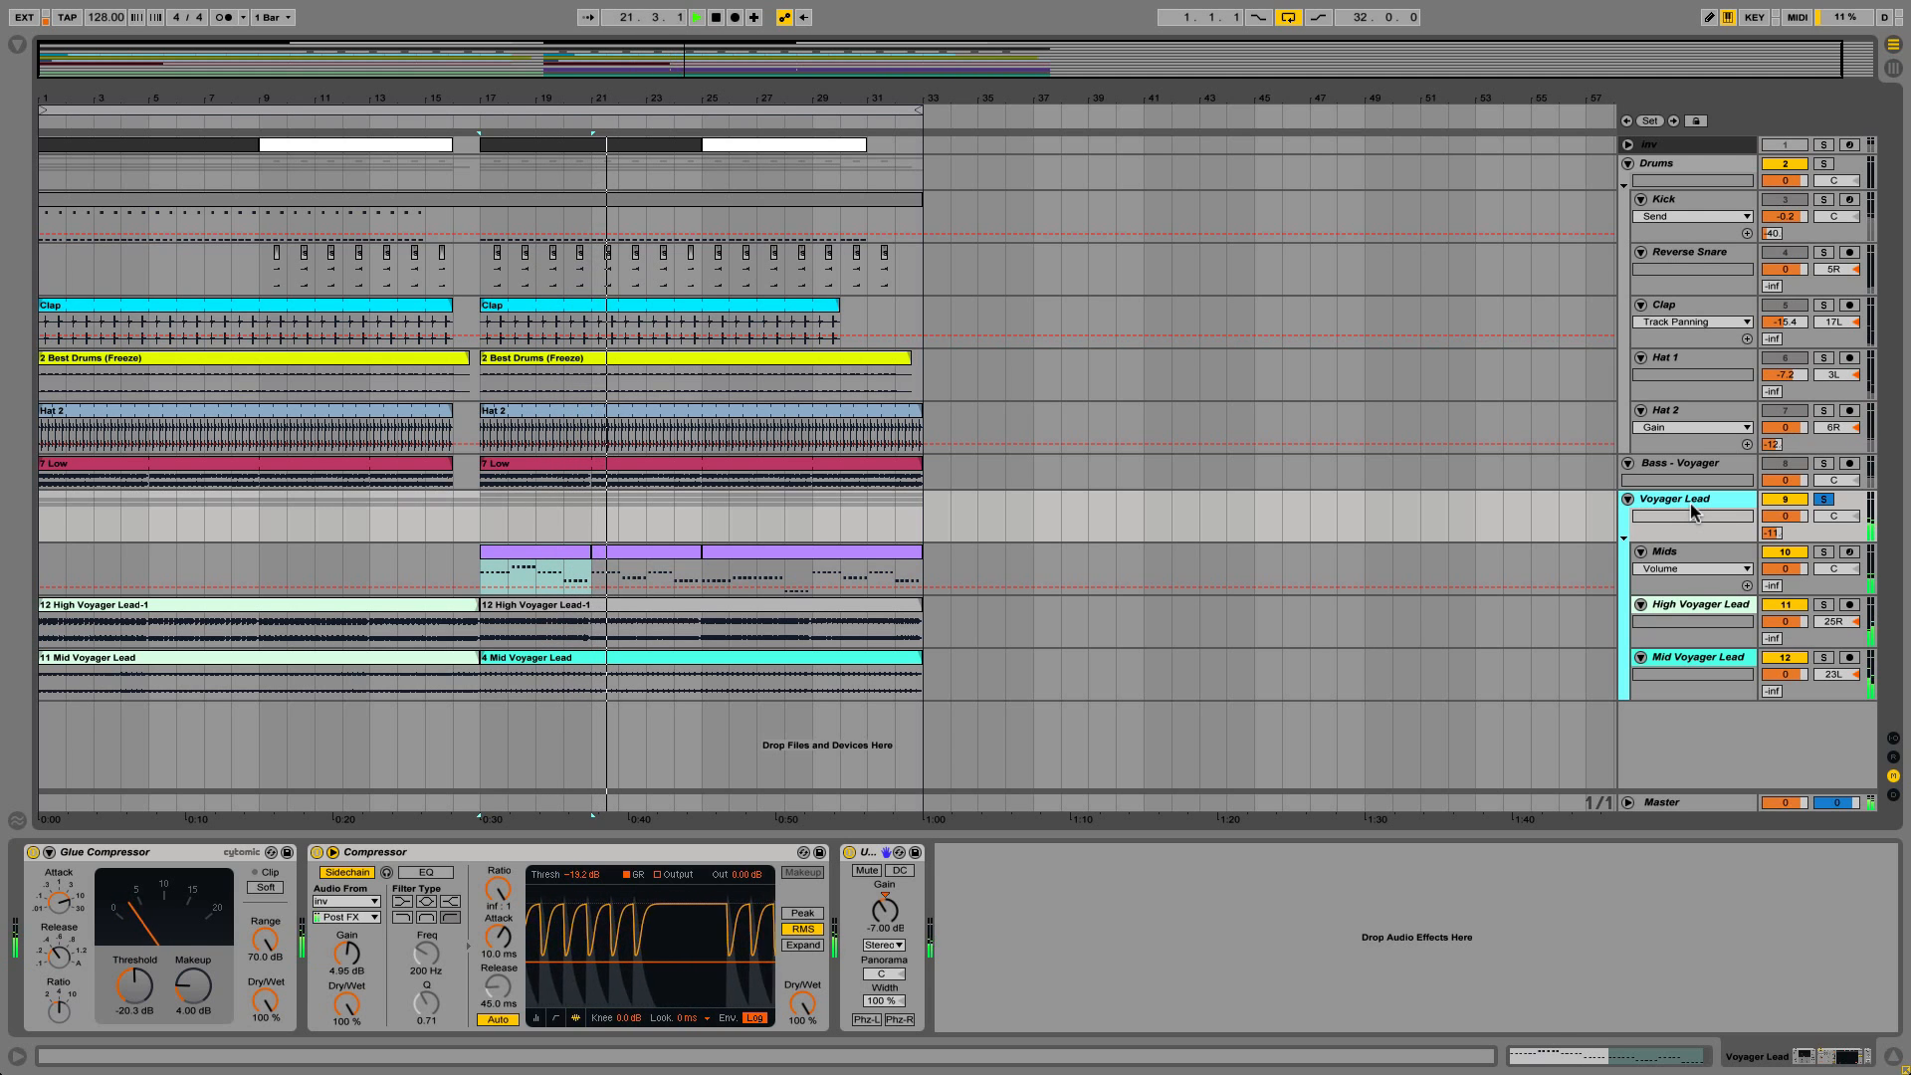
pyautogui.press('space')
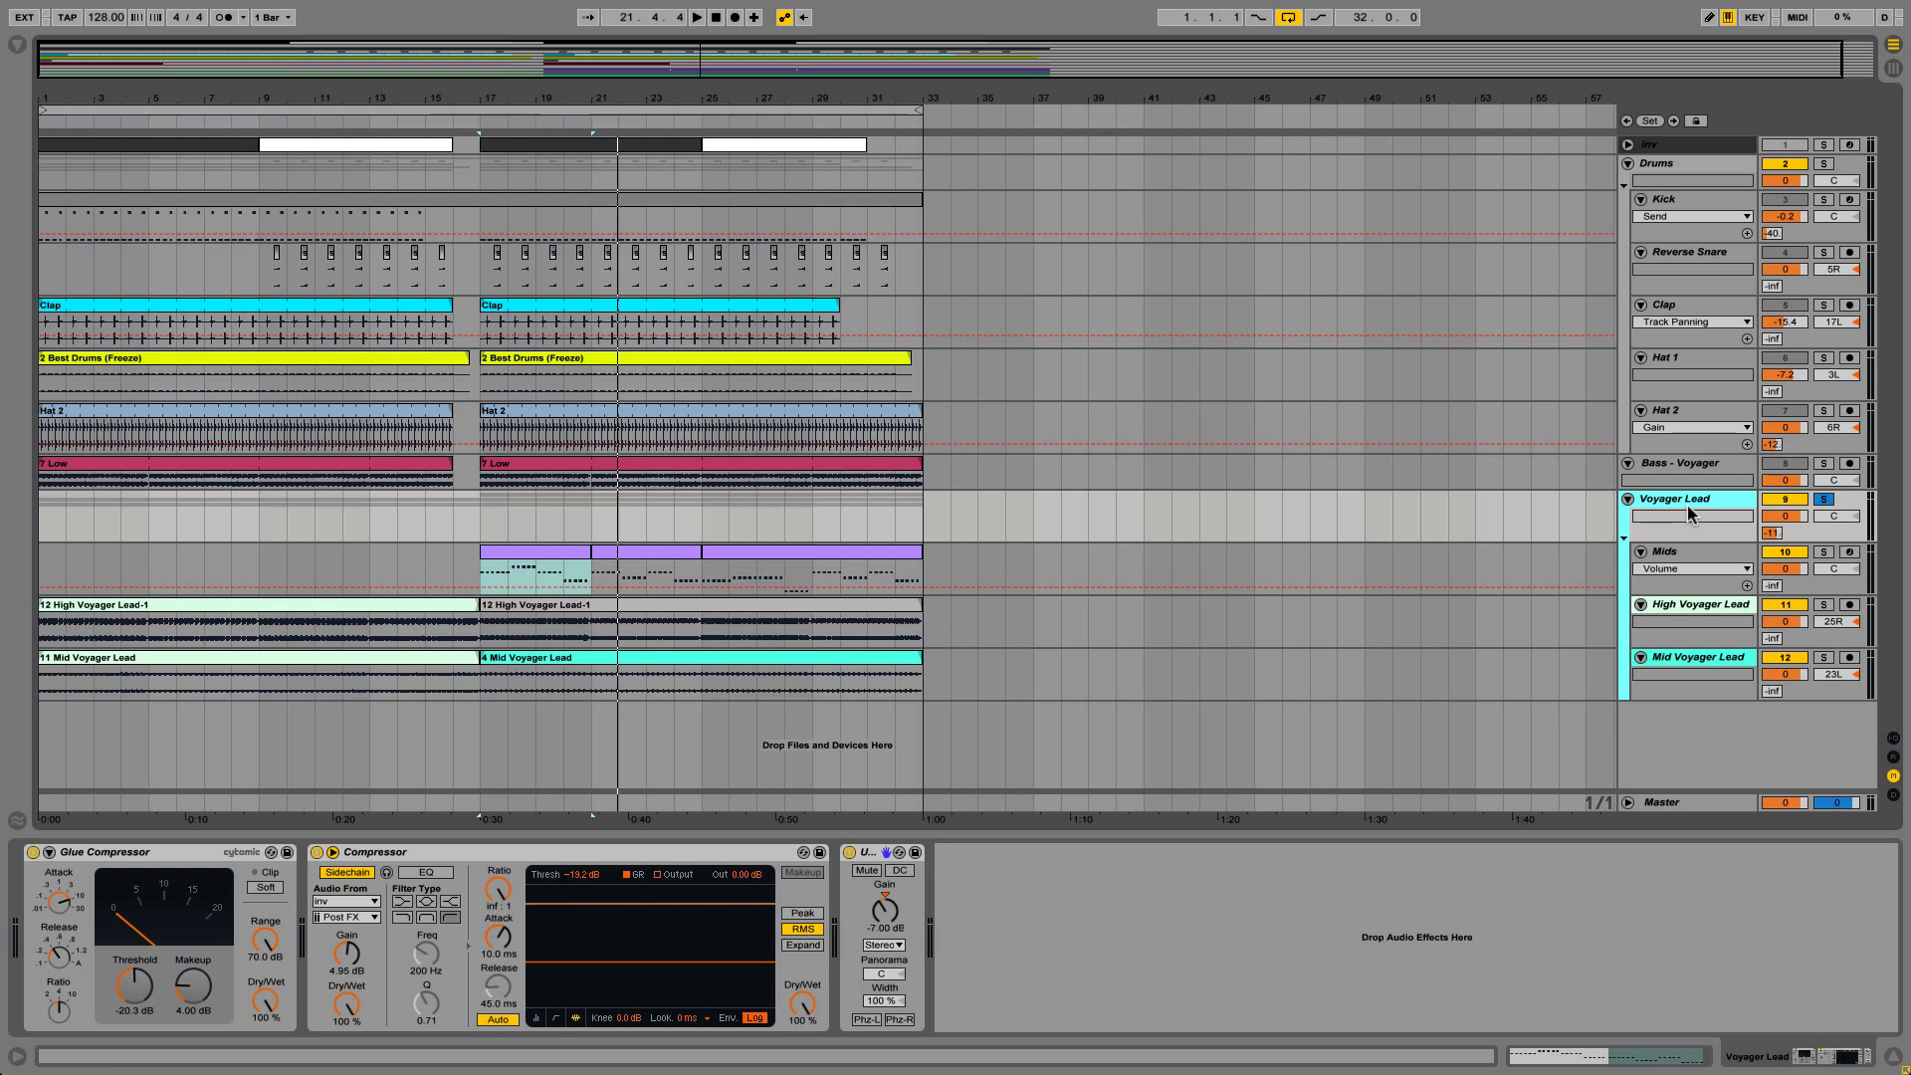
# Add a Compressor after Utility on the Voyager Lead group, and switch off and collapse the existing sidechain Compressor.
pyautogui.click(18, 45)
pyautogui.click(75, 146)
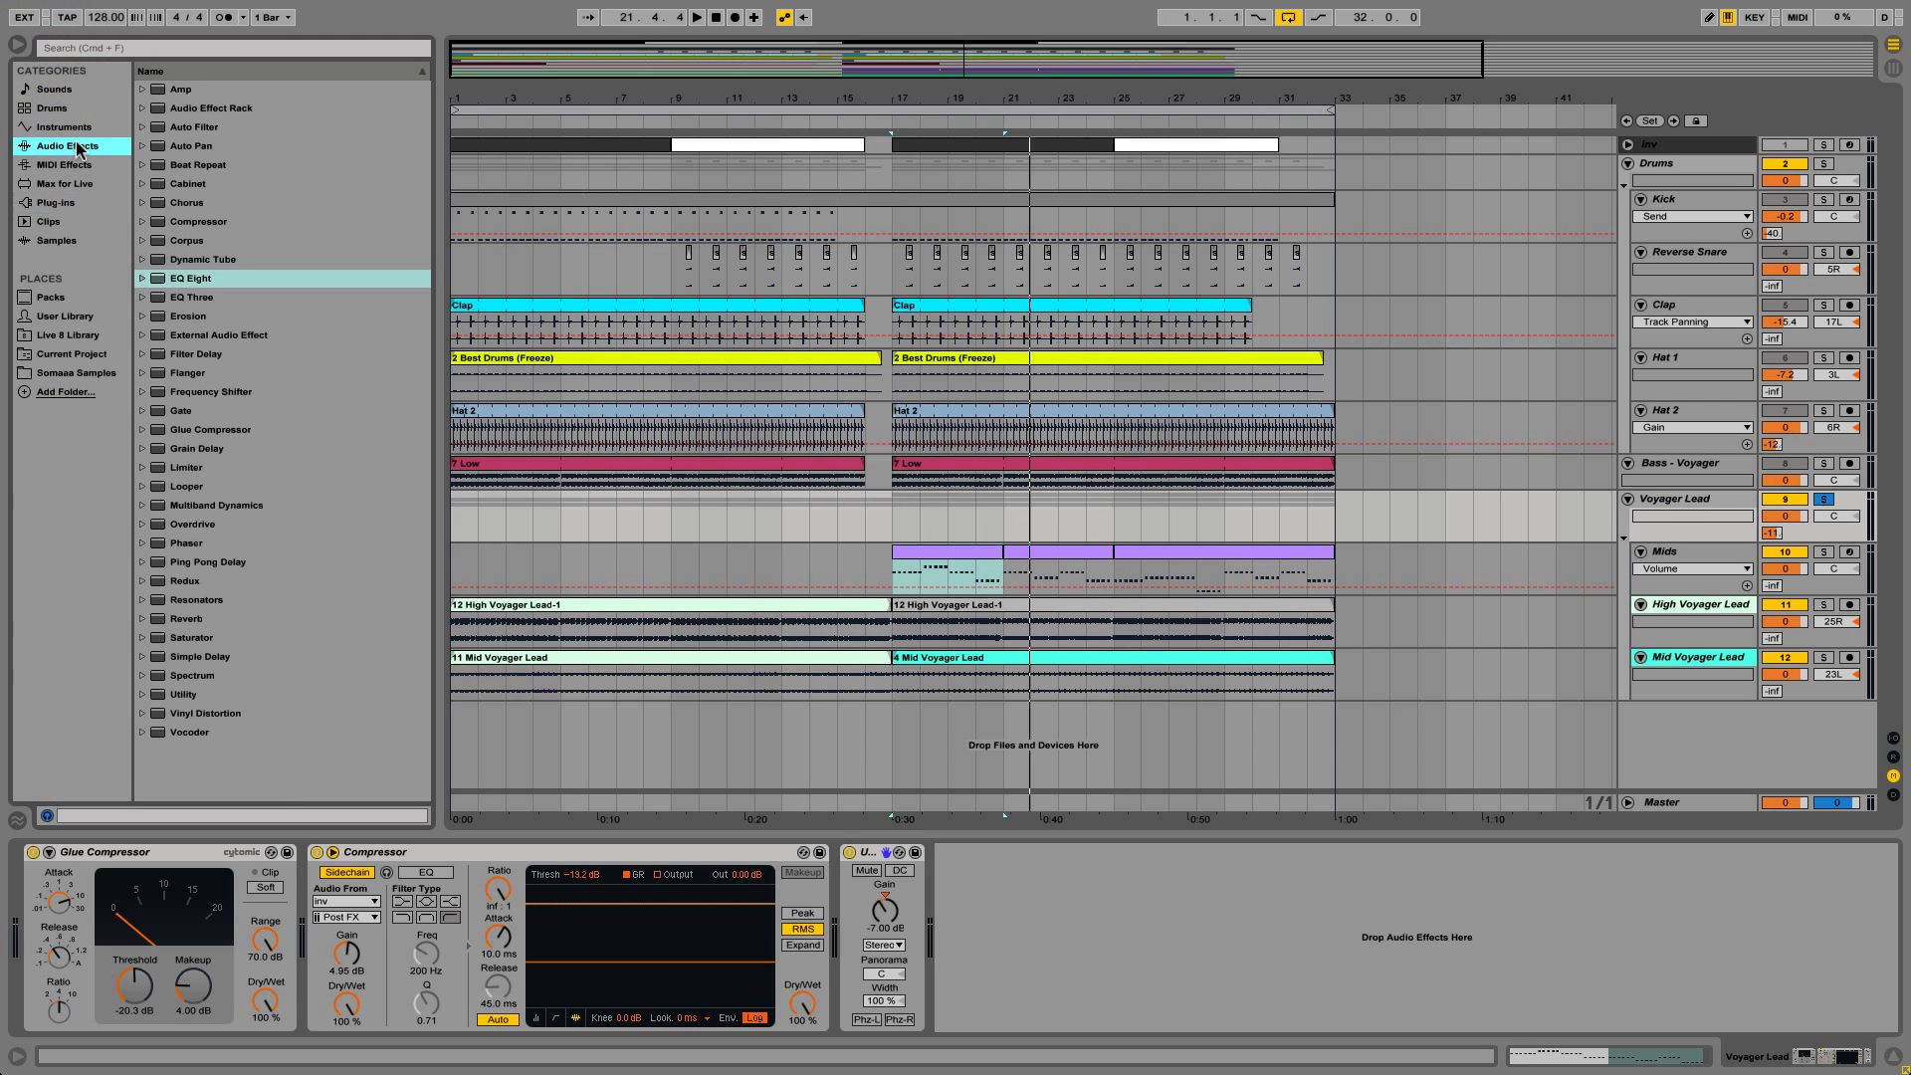
pyautogui.moveTo(160, 228)
pyautogui.mouseDown()
pyautogui.moveTo(793, 610)
pyautogui.moveTo(1089, 950)
pyautogui.mouseUp()
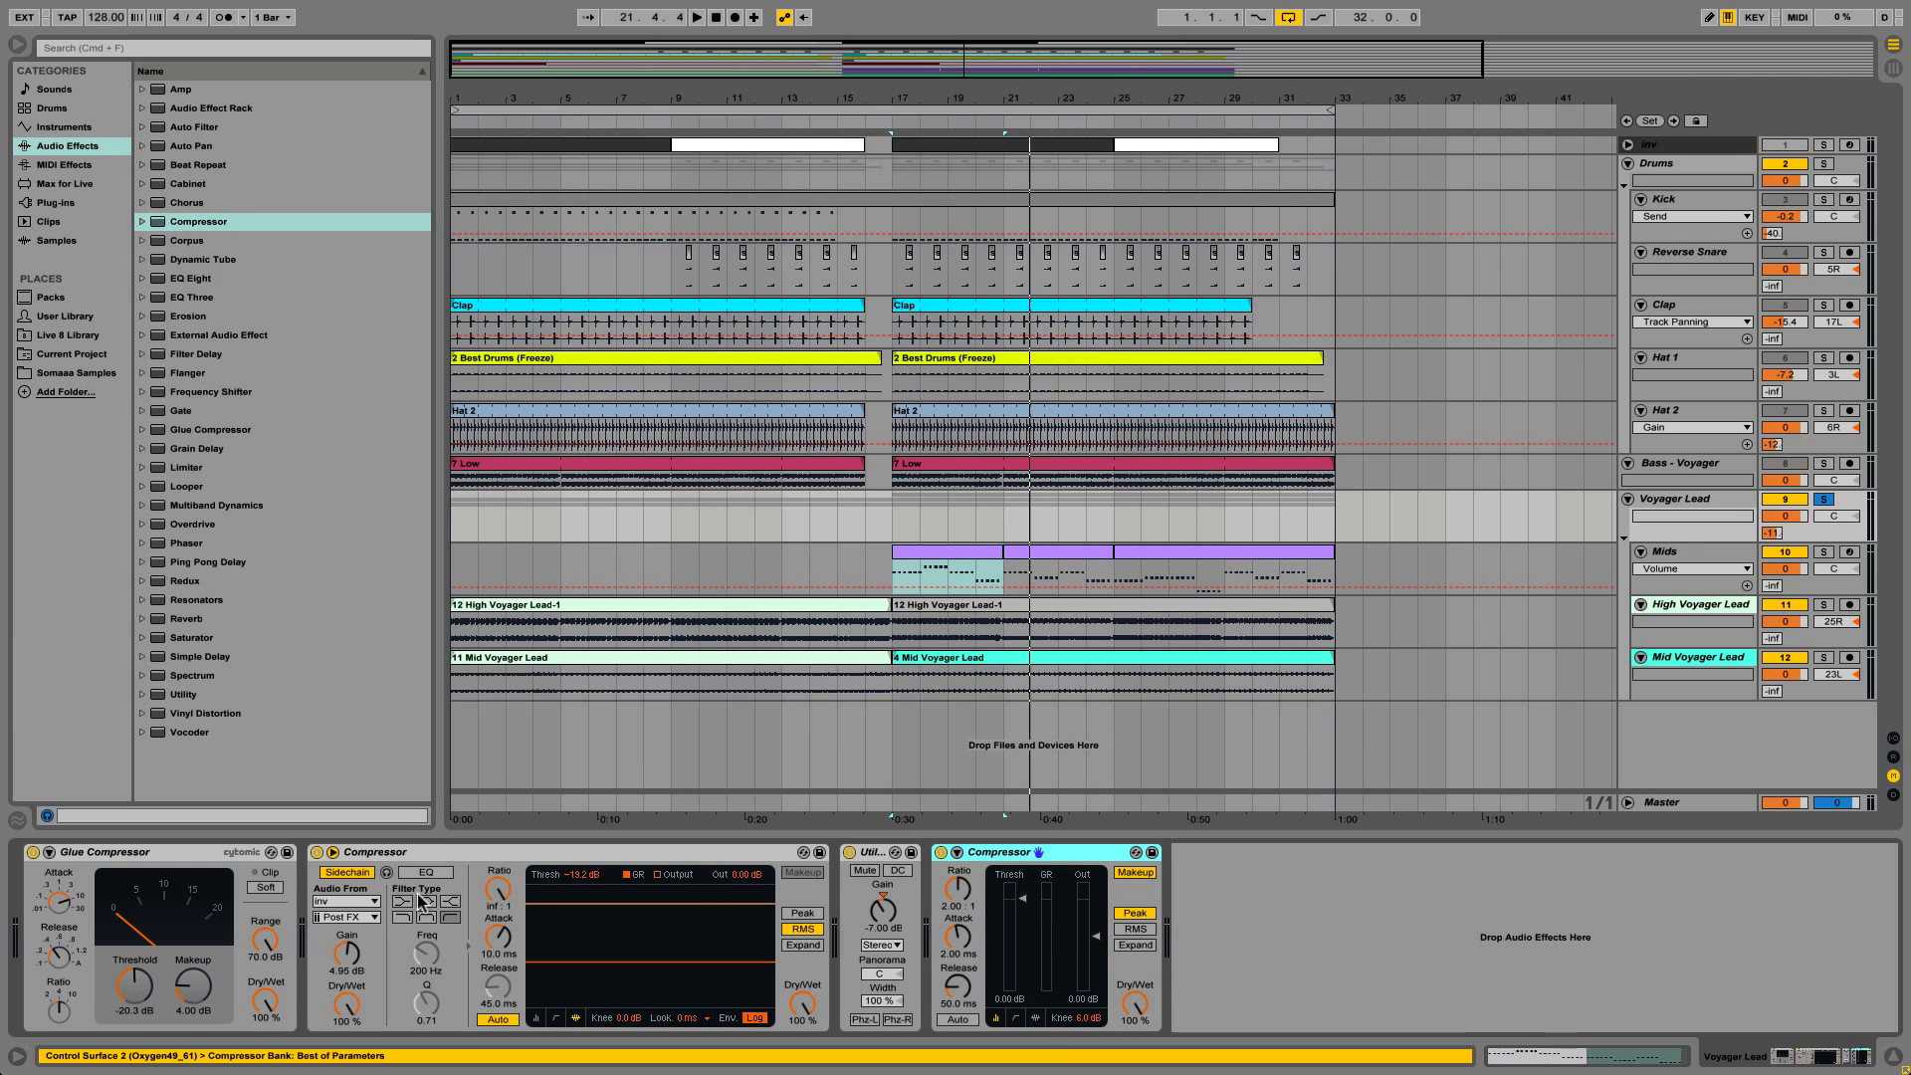
pyautogui.click(316, 853)
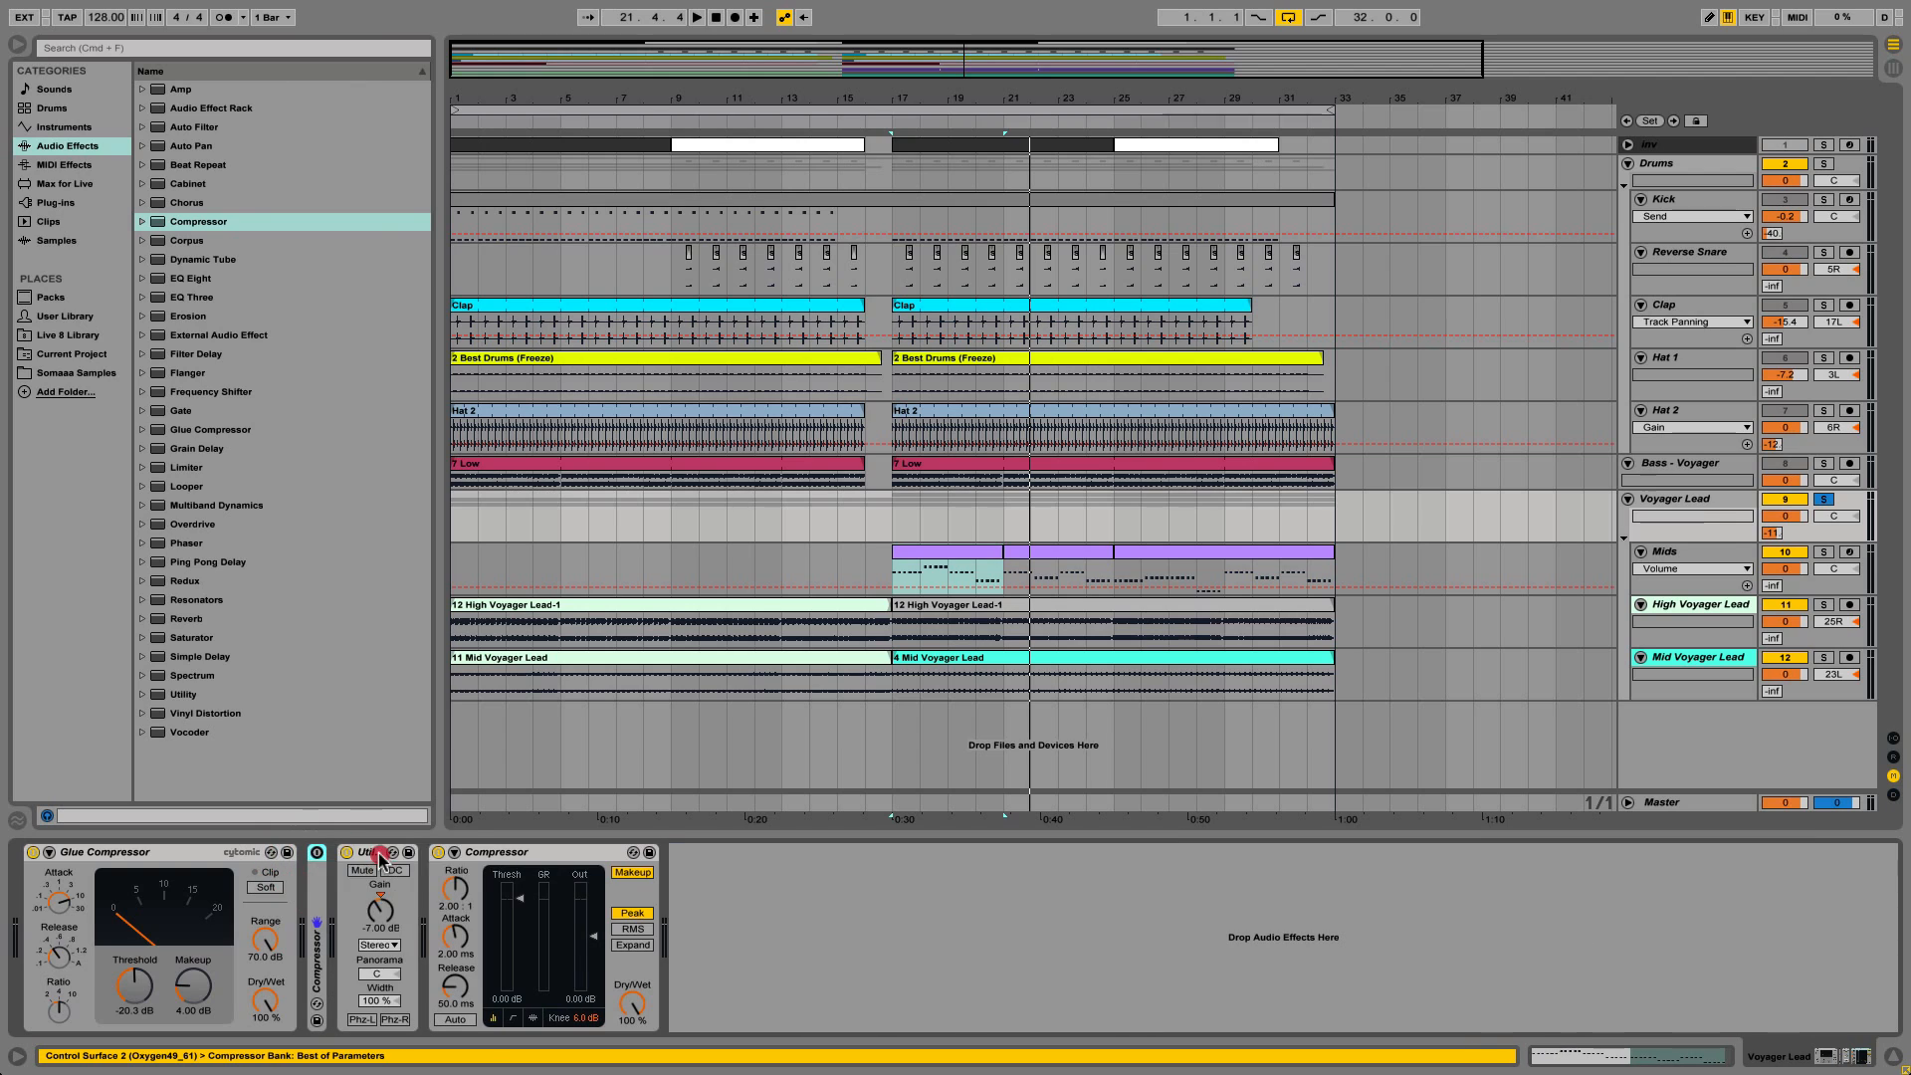
# Audition the Mids, High Voyager Lead and Mid Voyager Lead tracks one at a time in solo, and finally the whole Voyager Lead group.
pyautogui.click(1694, 502)
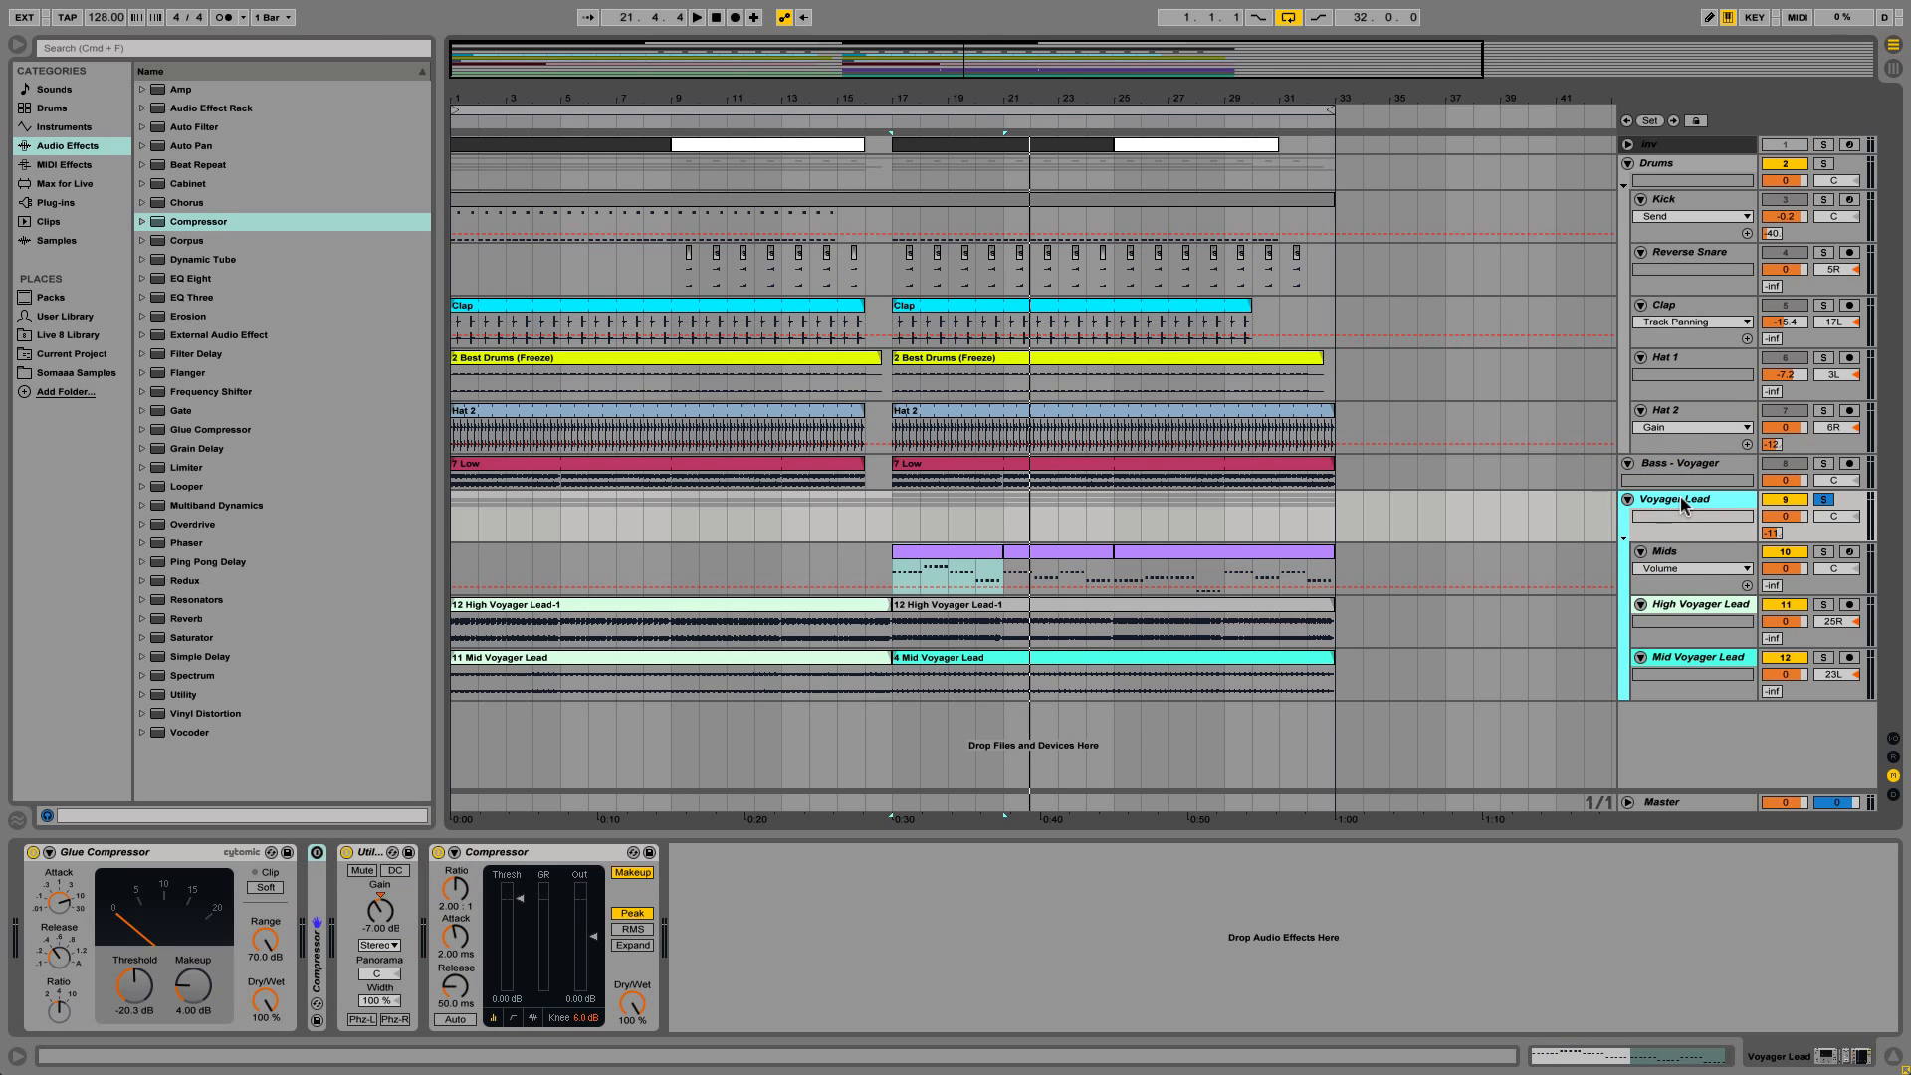
pyautogui.click(1696, 555)
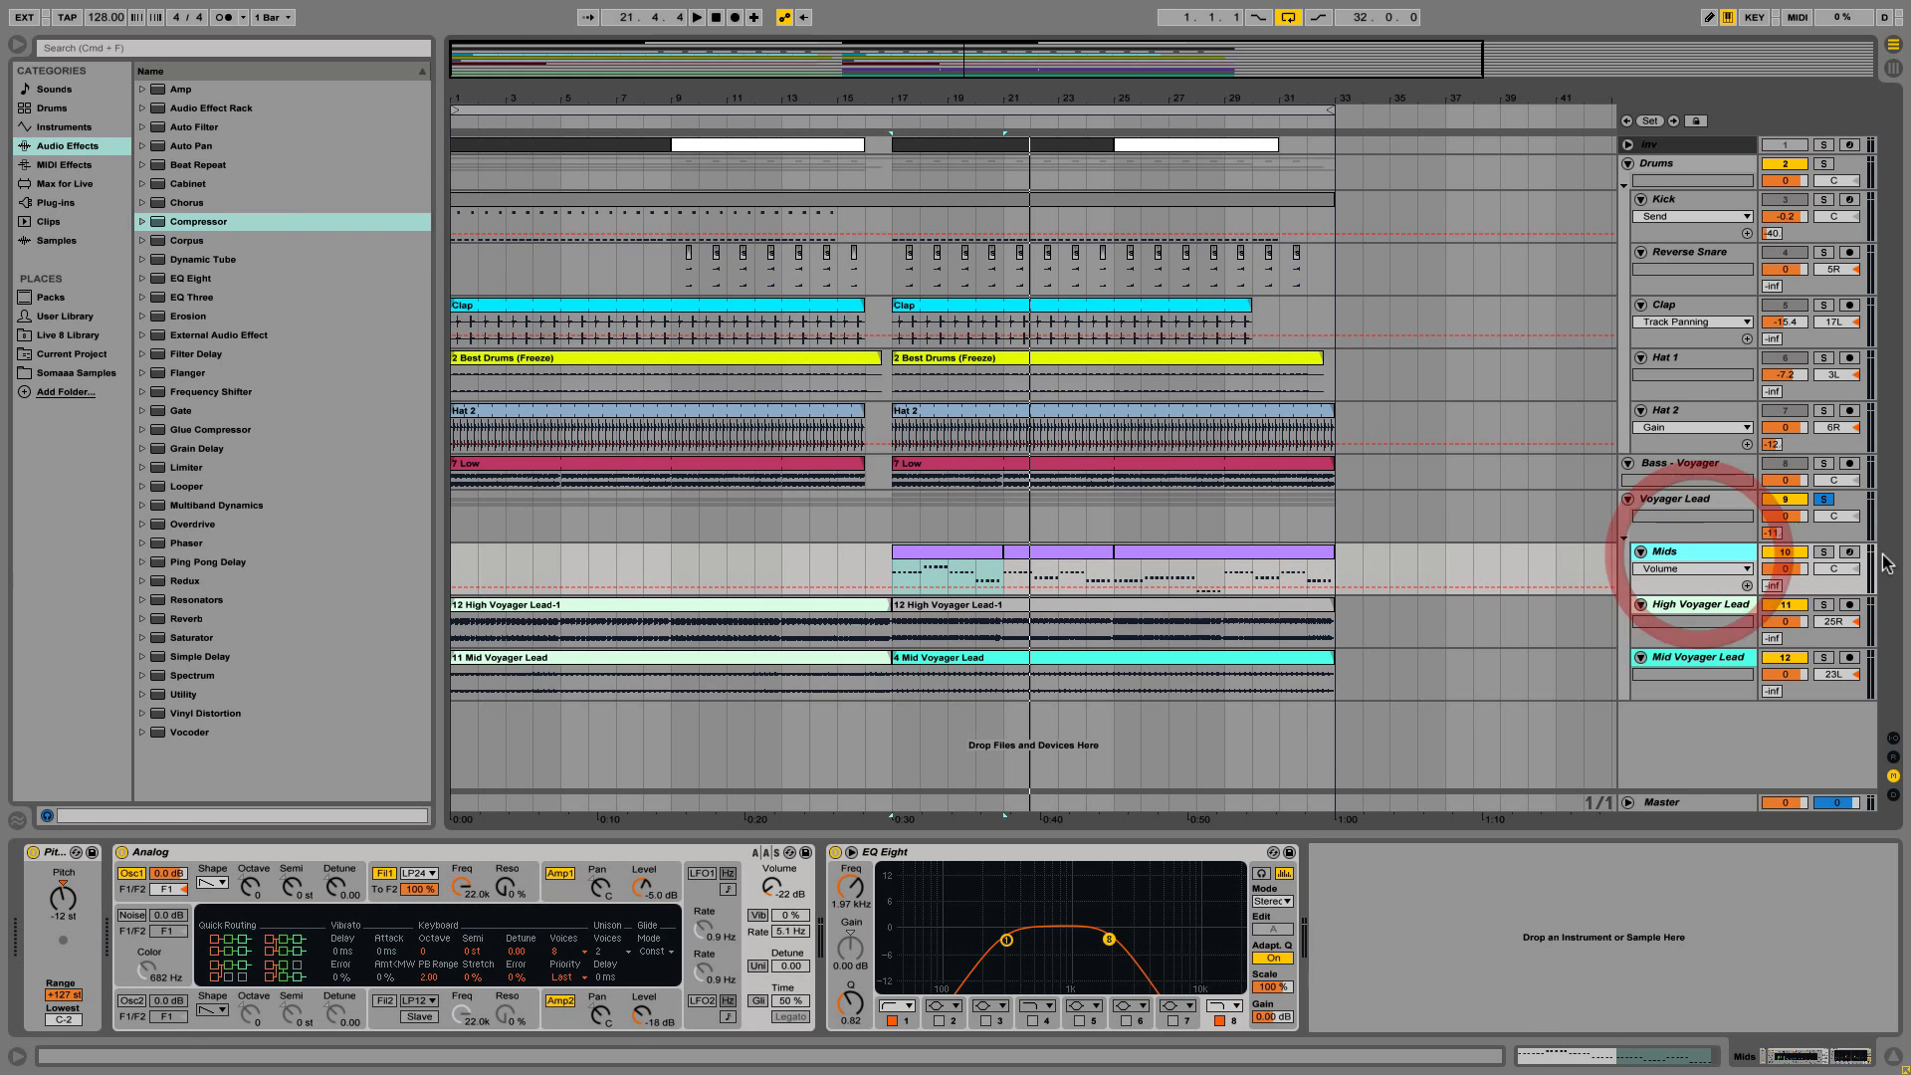
pyautogui.click(1823, 552)
pyautogui.press('space')
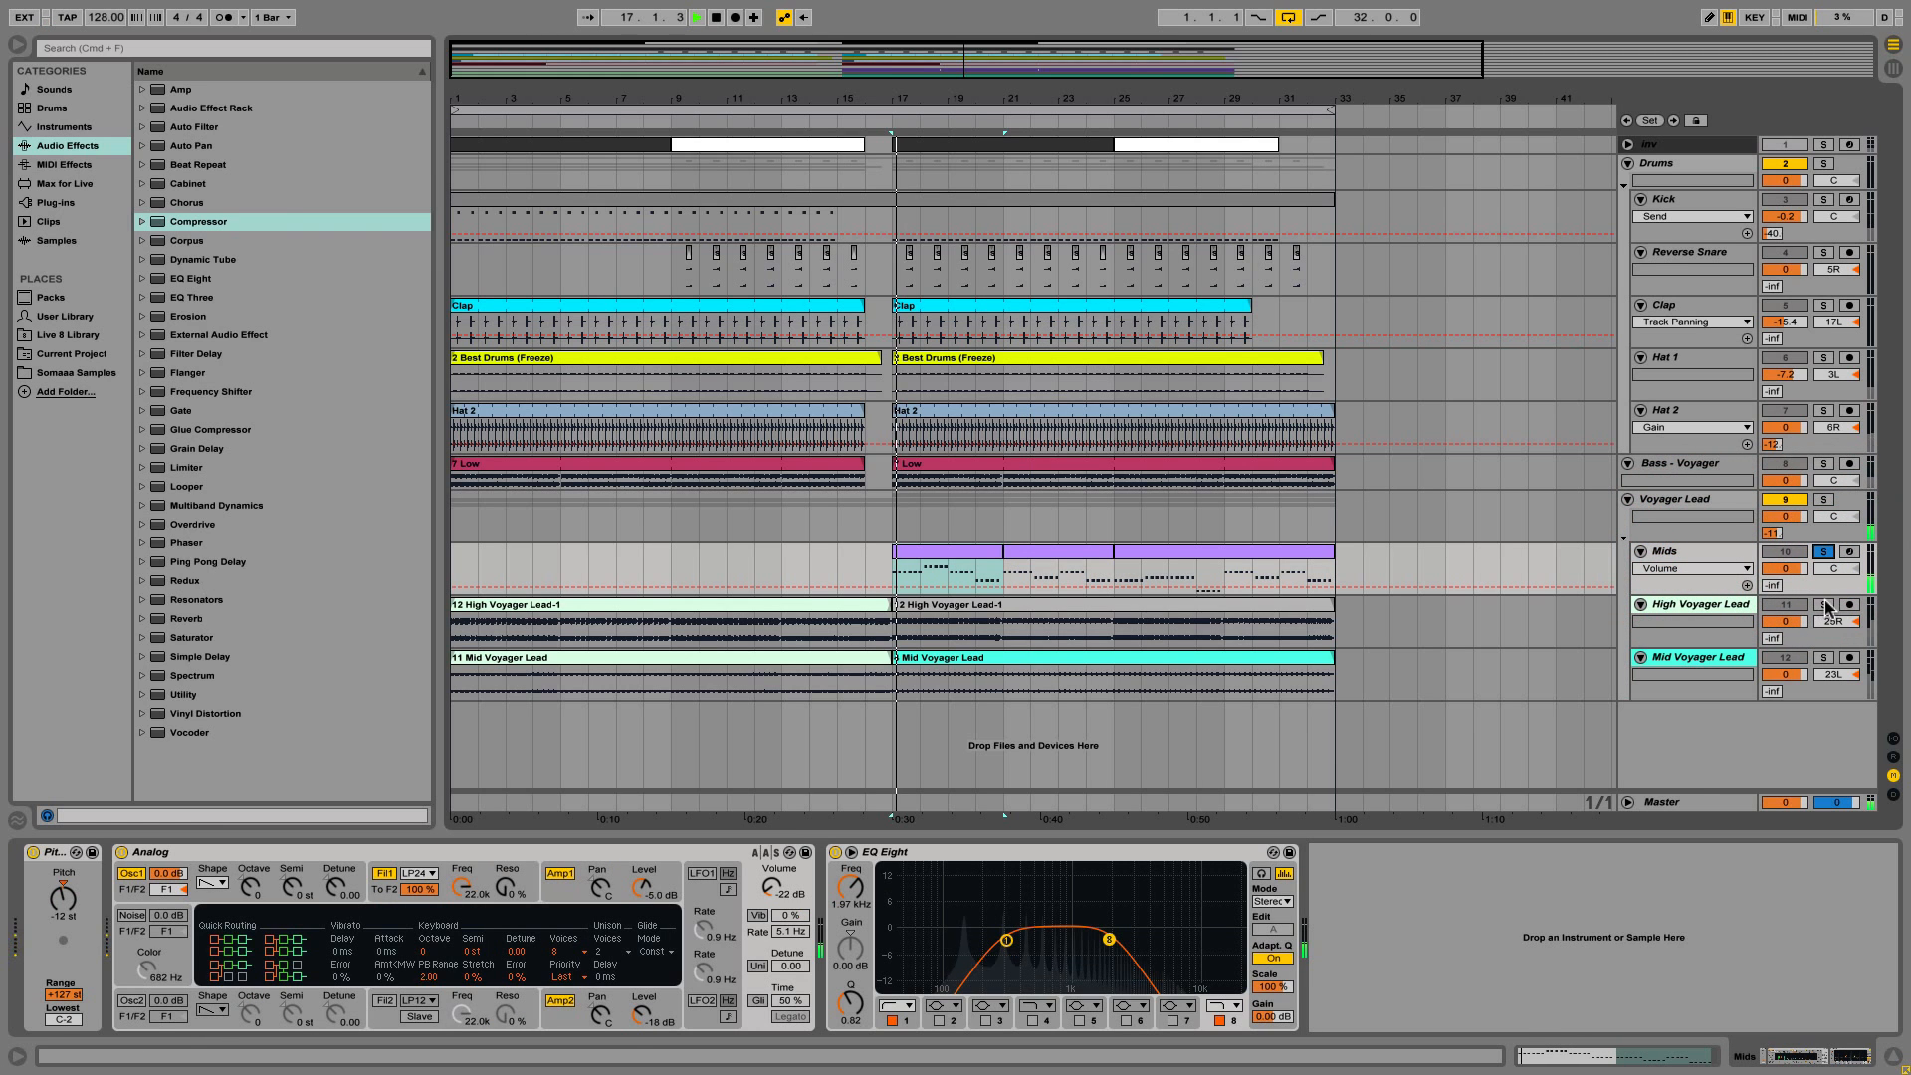
pyautogui.click(1824, 605)
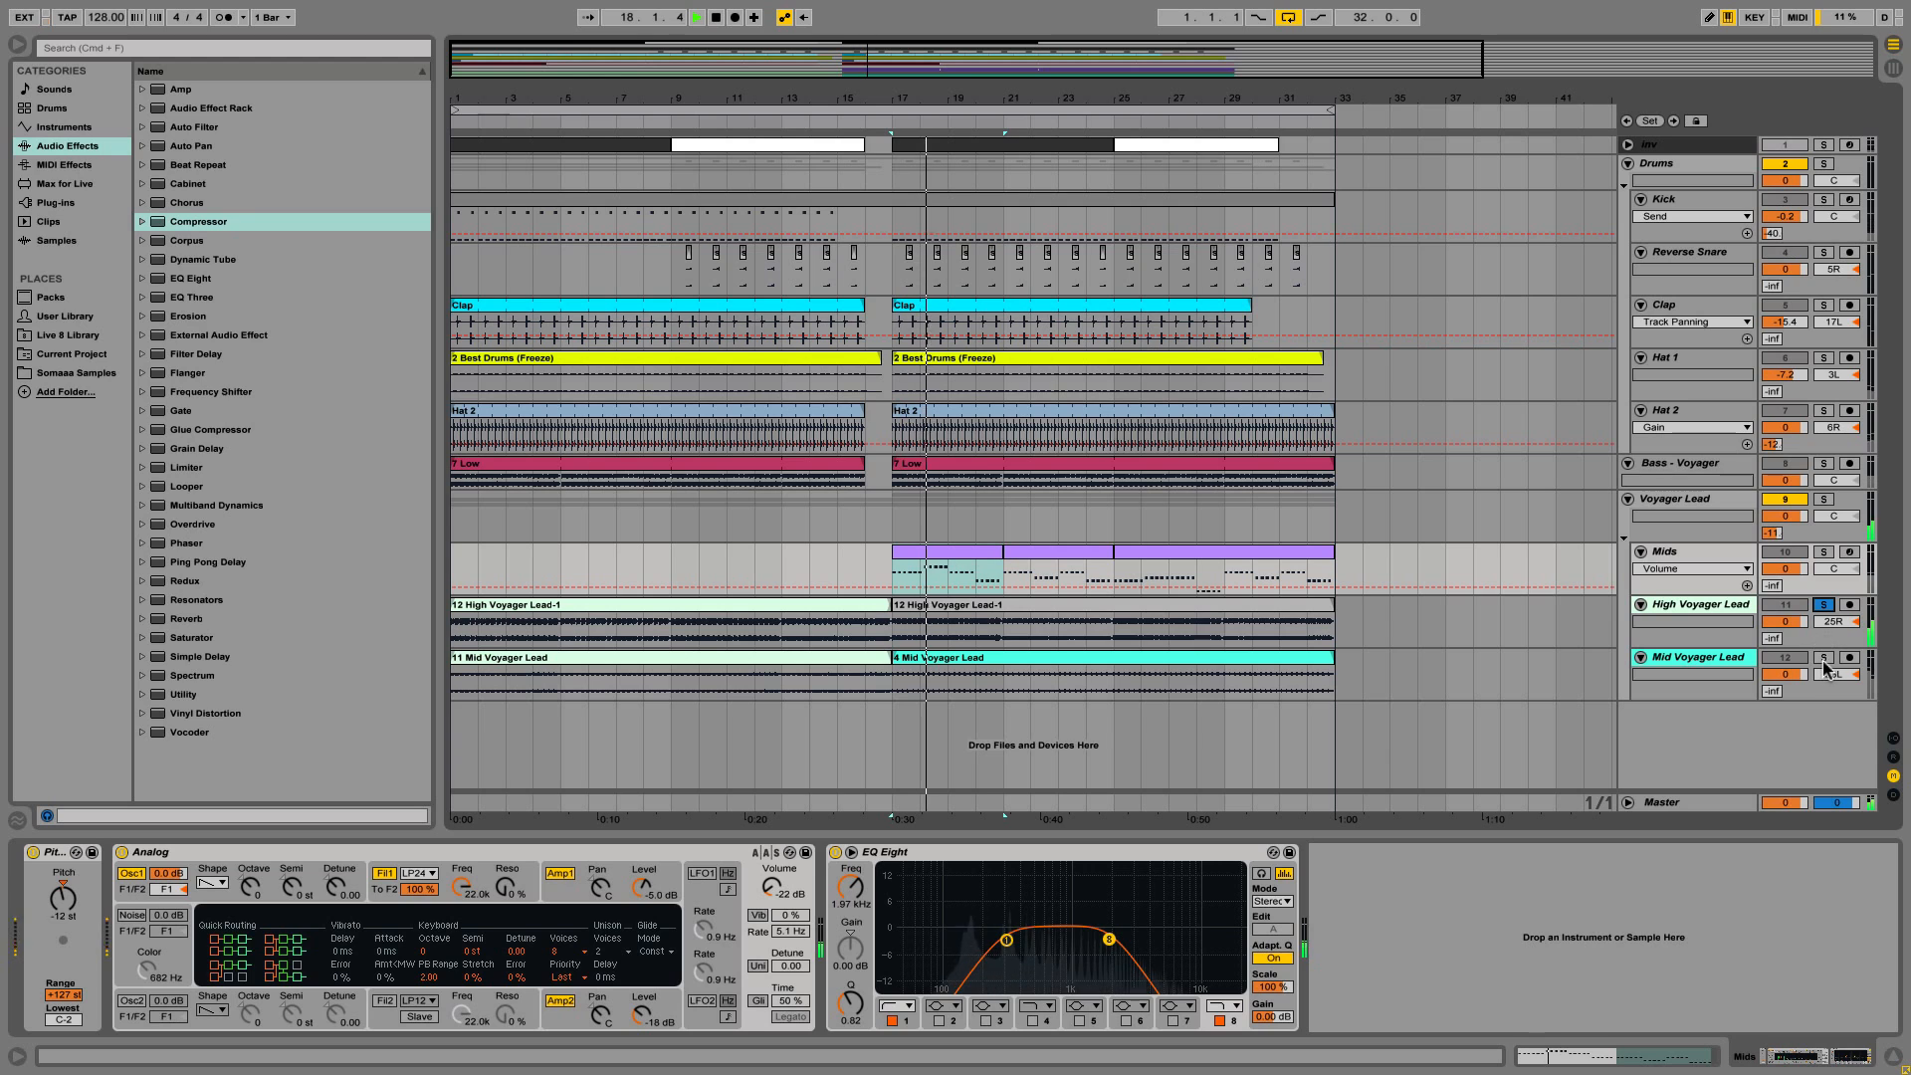
pyautogui.click(1823, 656)
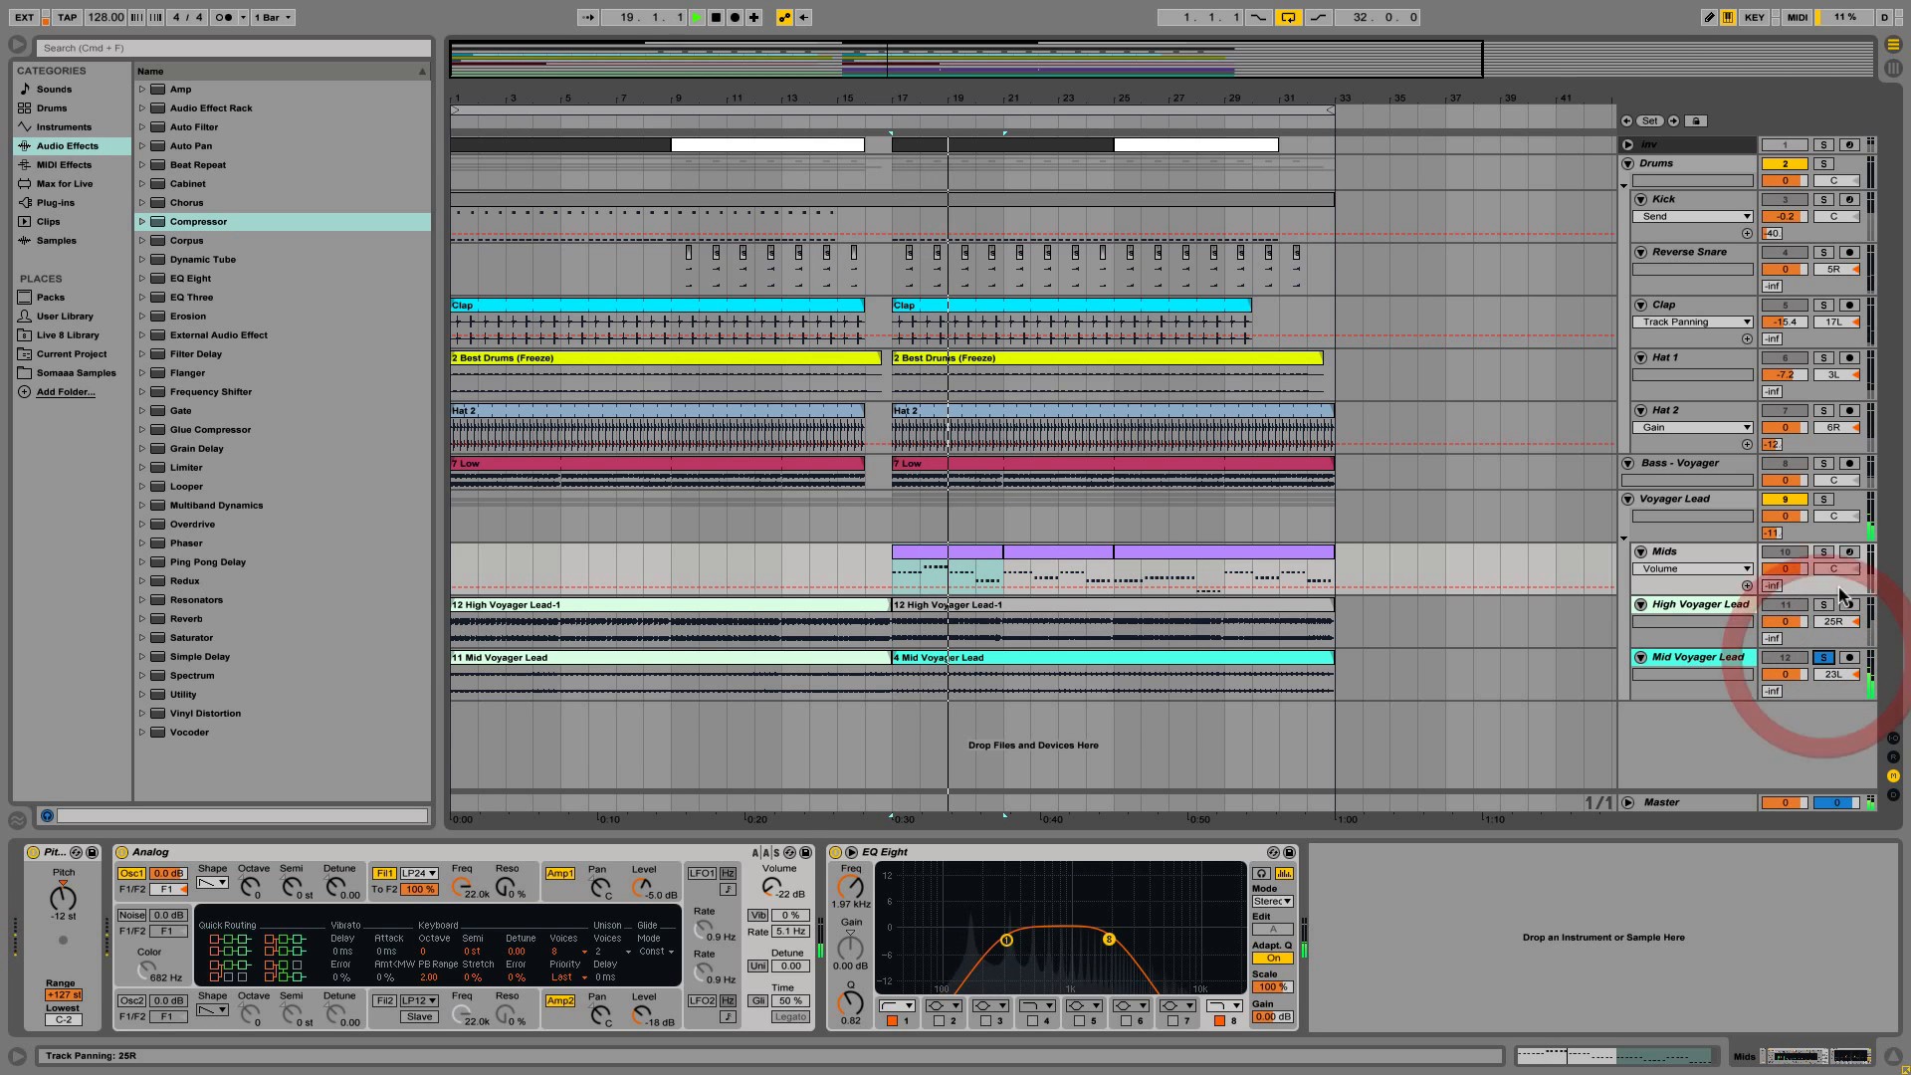
pyautogui.click(1824, 500)
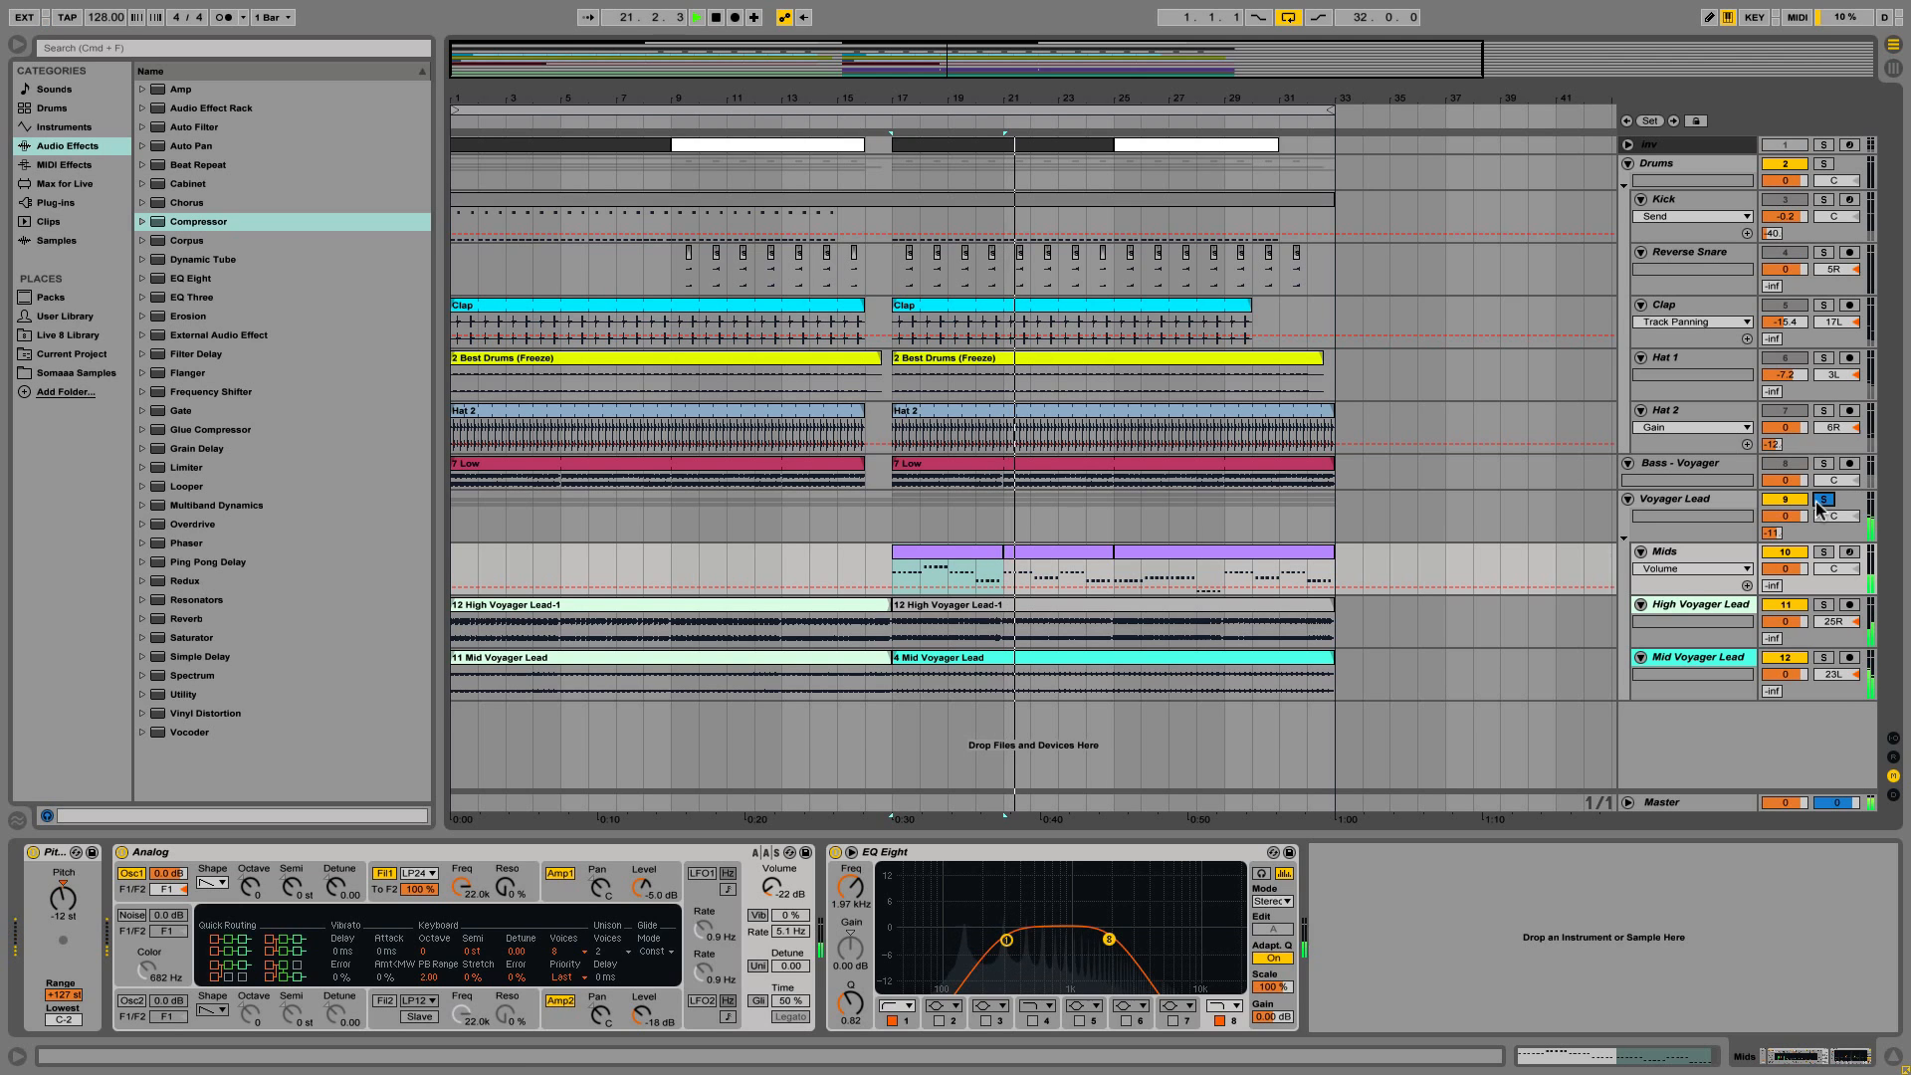
pyautogui.click(942, 553)
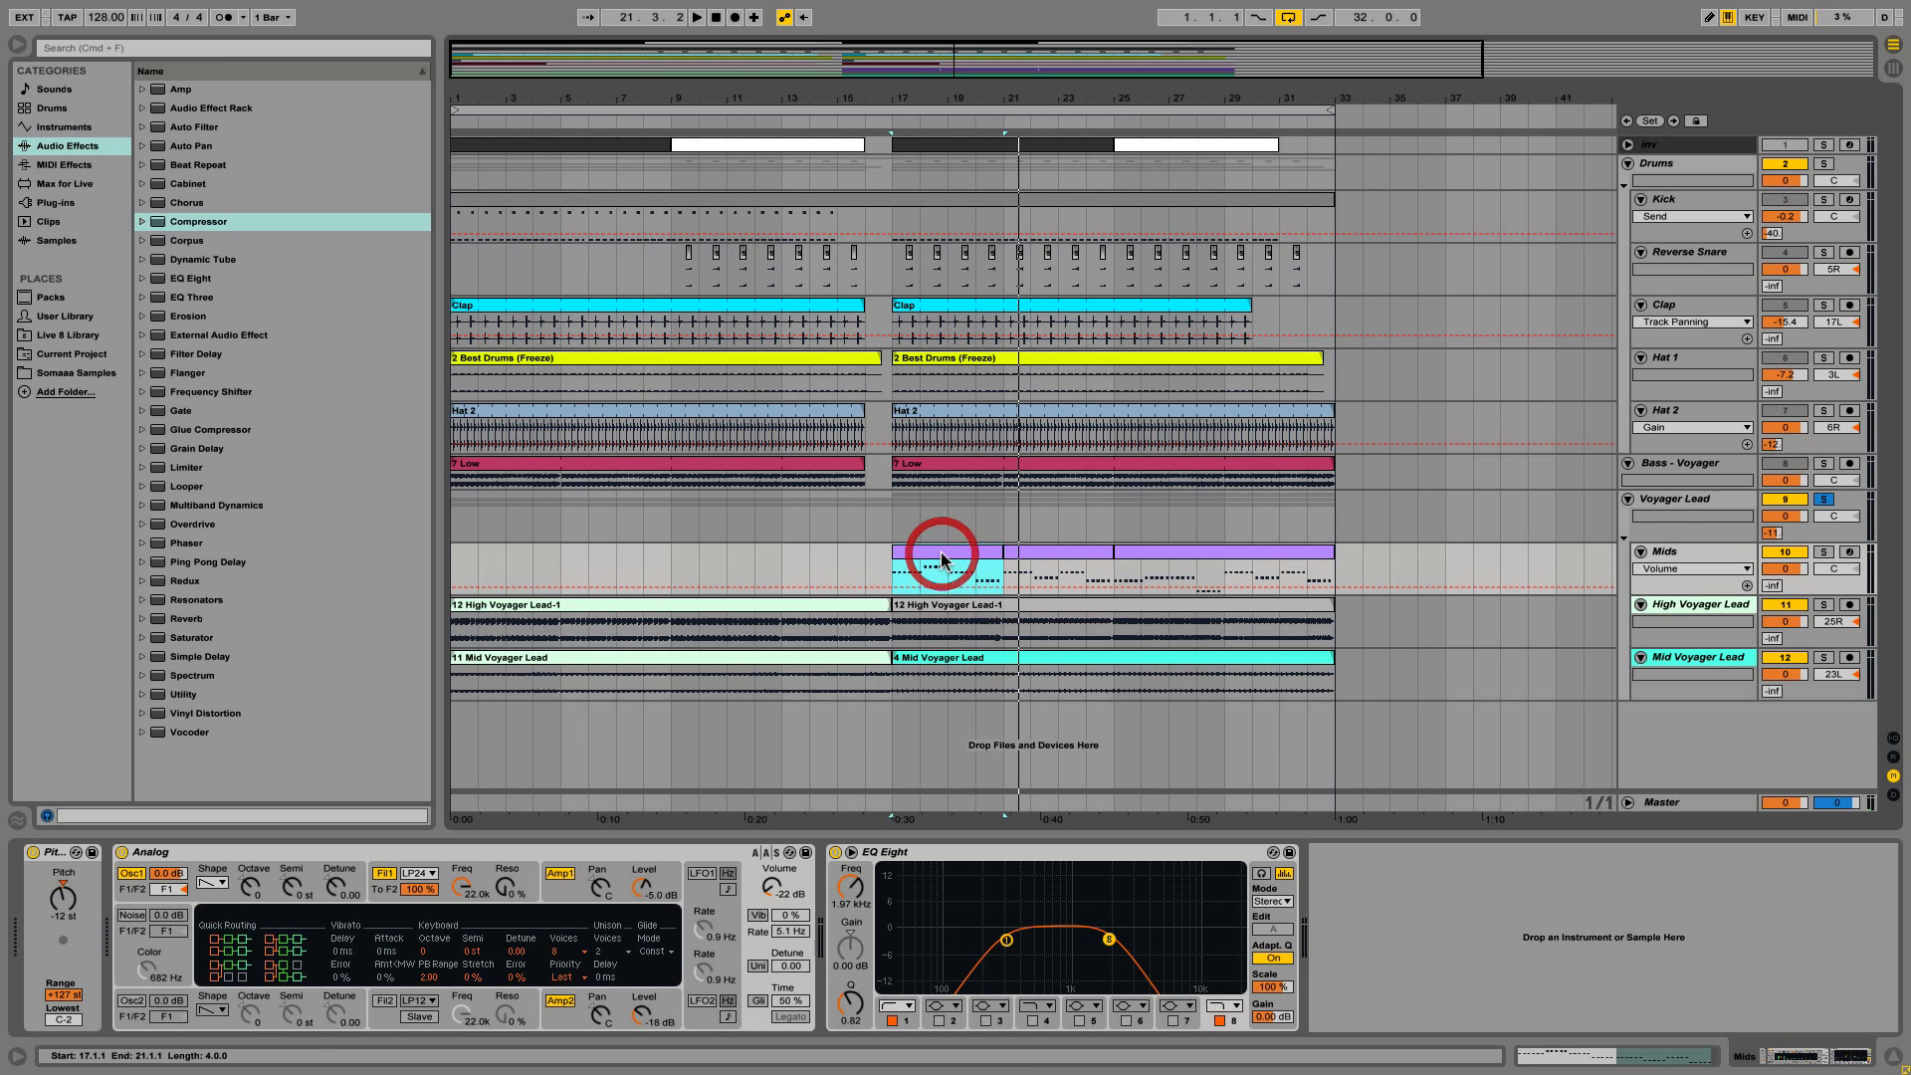
# Unfold the sidechain section of the new Compressor on the Voyager Lead group and enable Sidechain.
pyautogui.click(1677, 506)
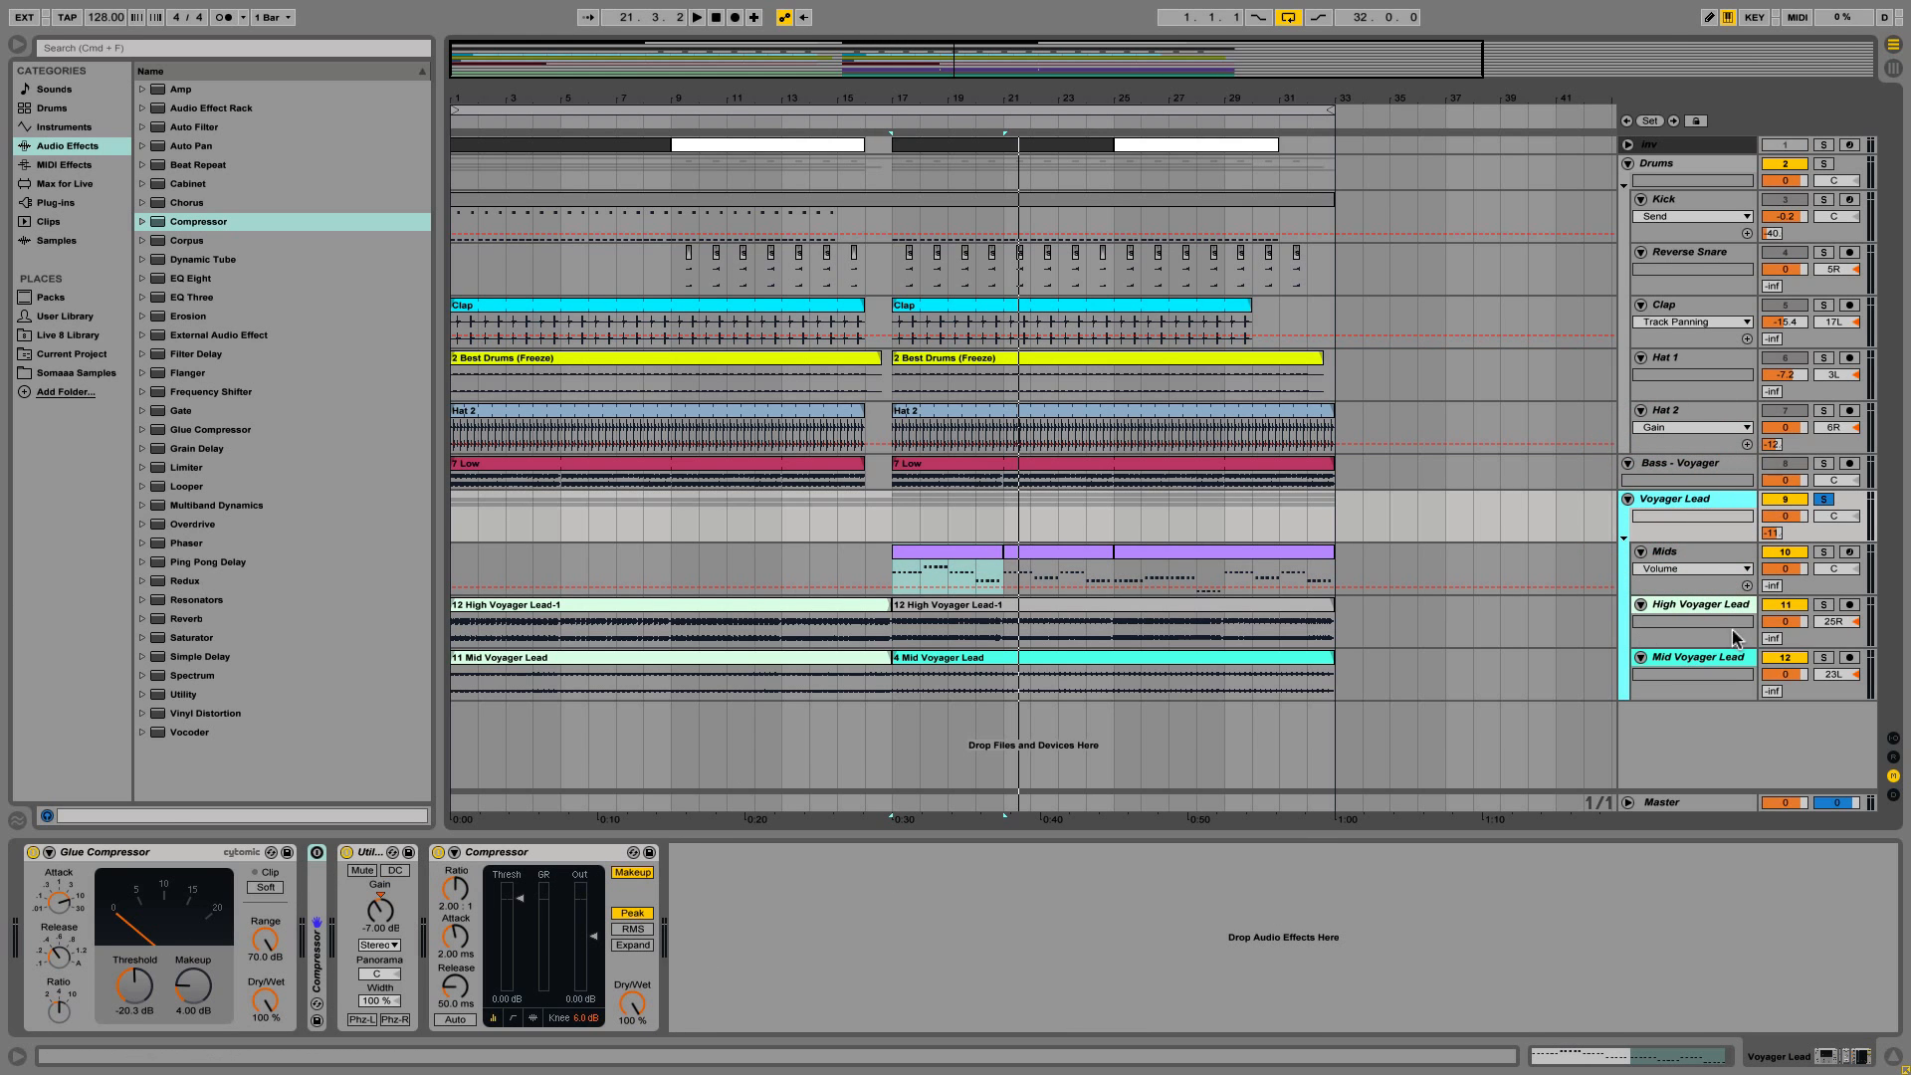
pyautogui.click(456, 852)
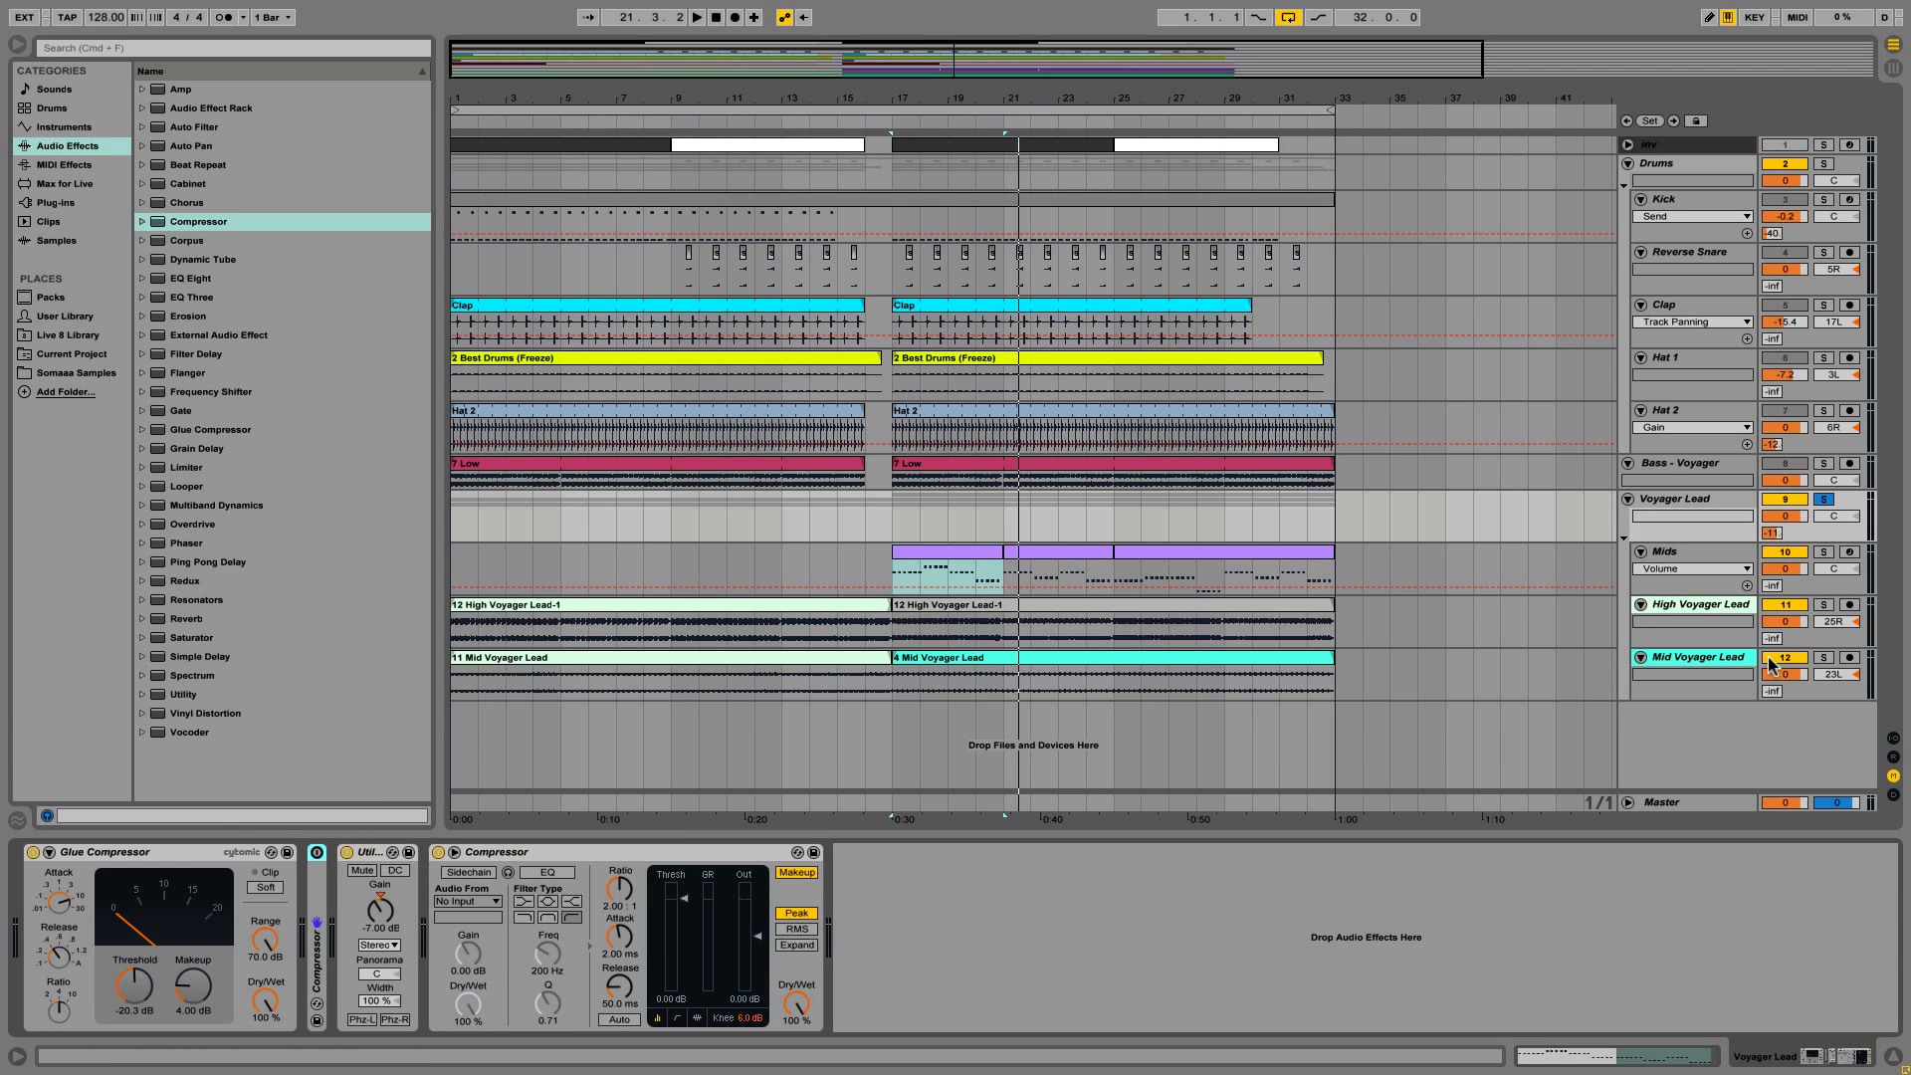
pyautogui.click(876, 863)
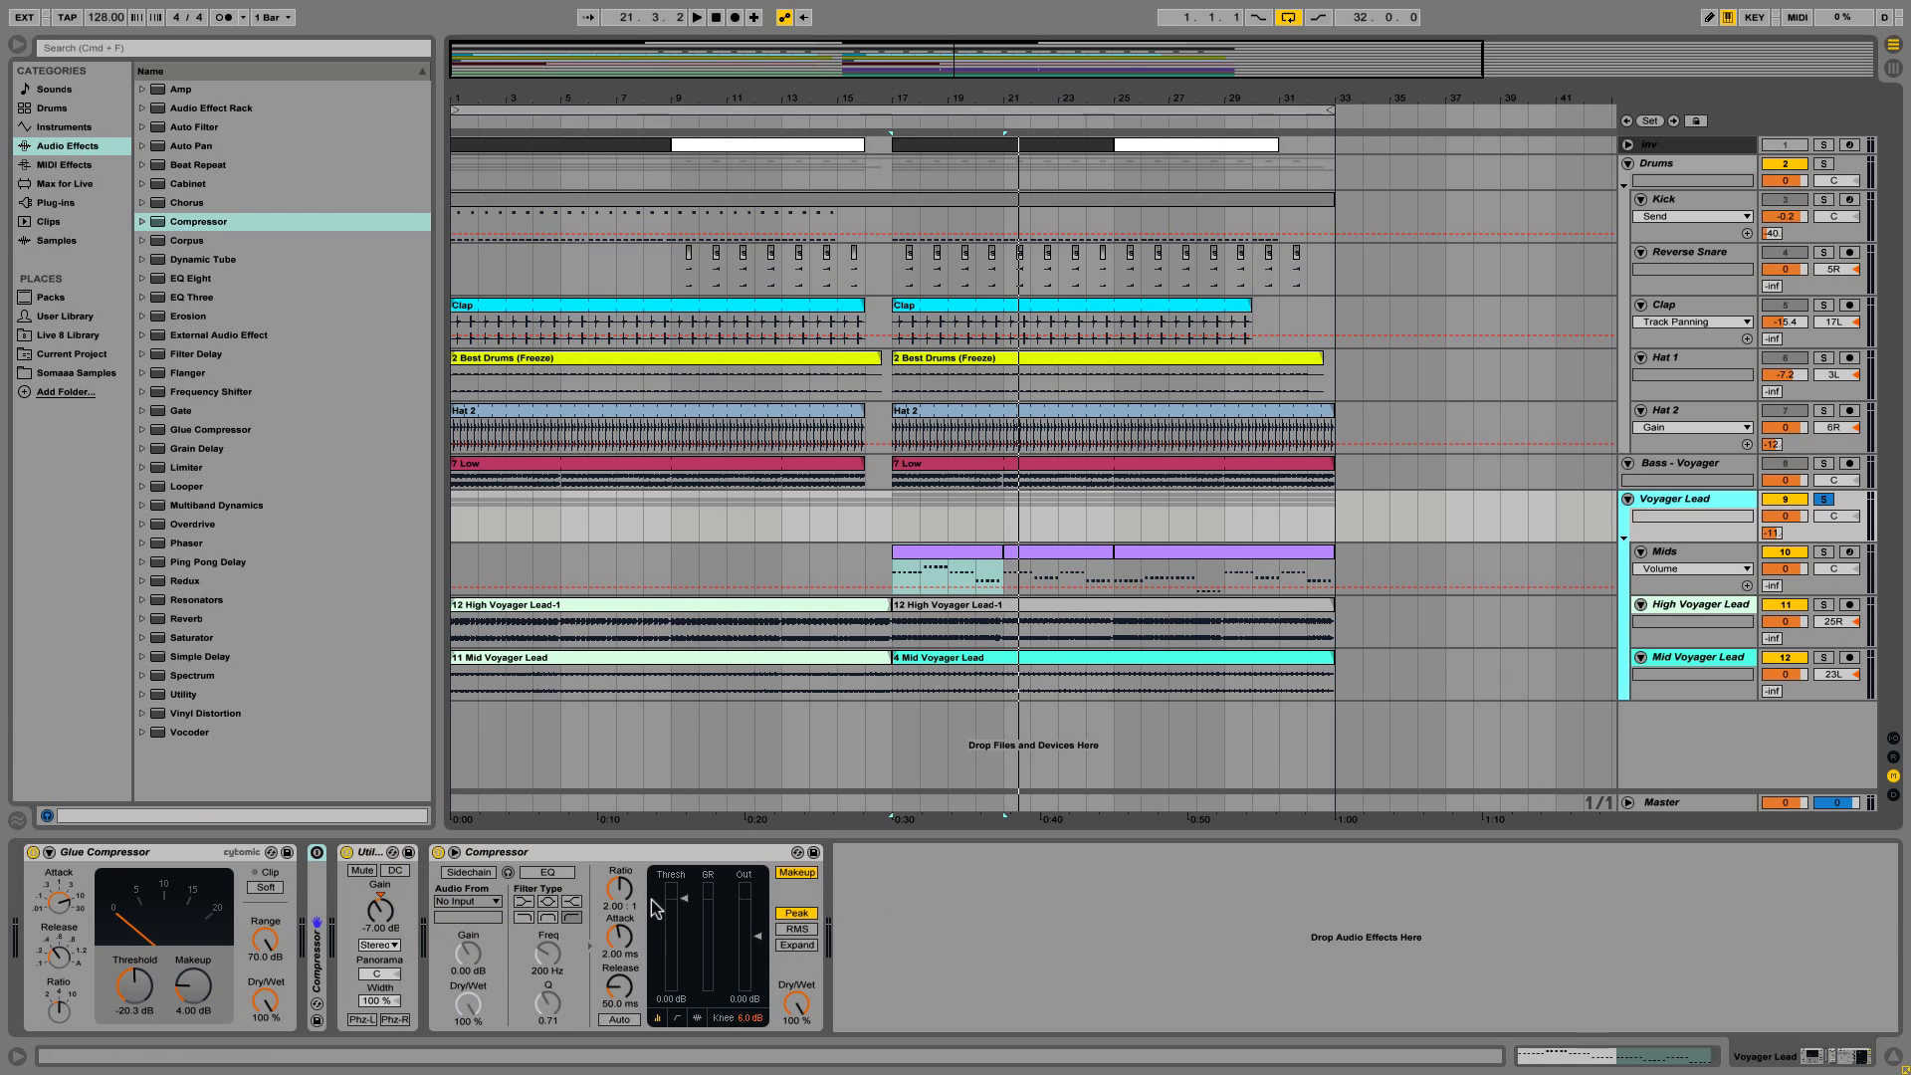
pyautogui.click(455, 854)
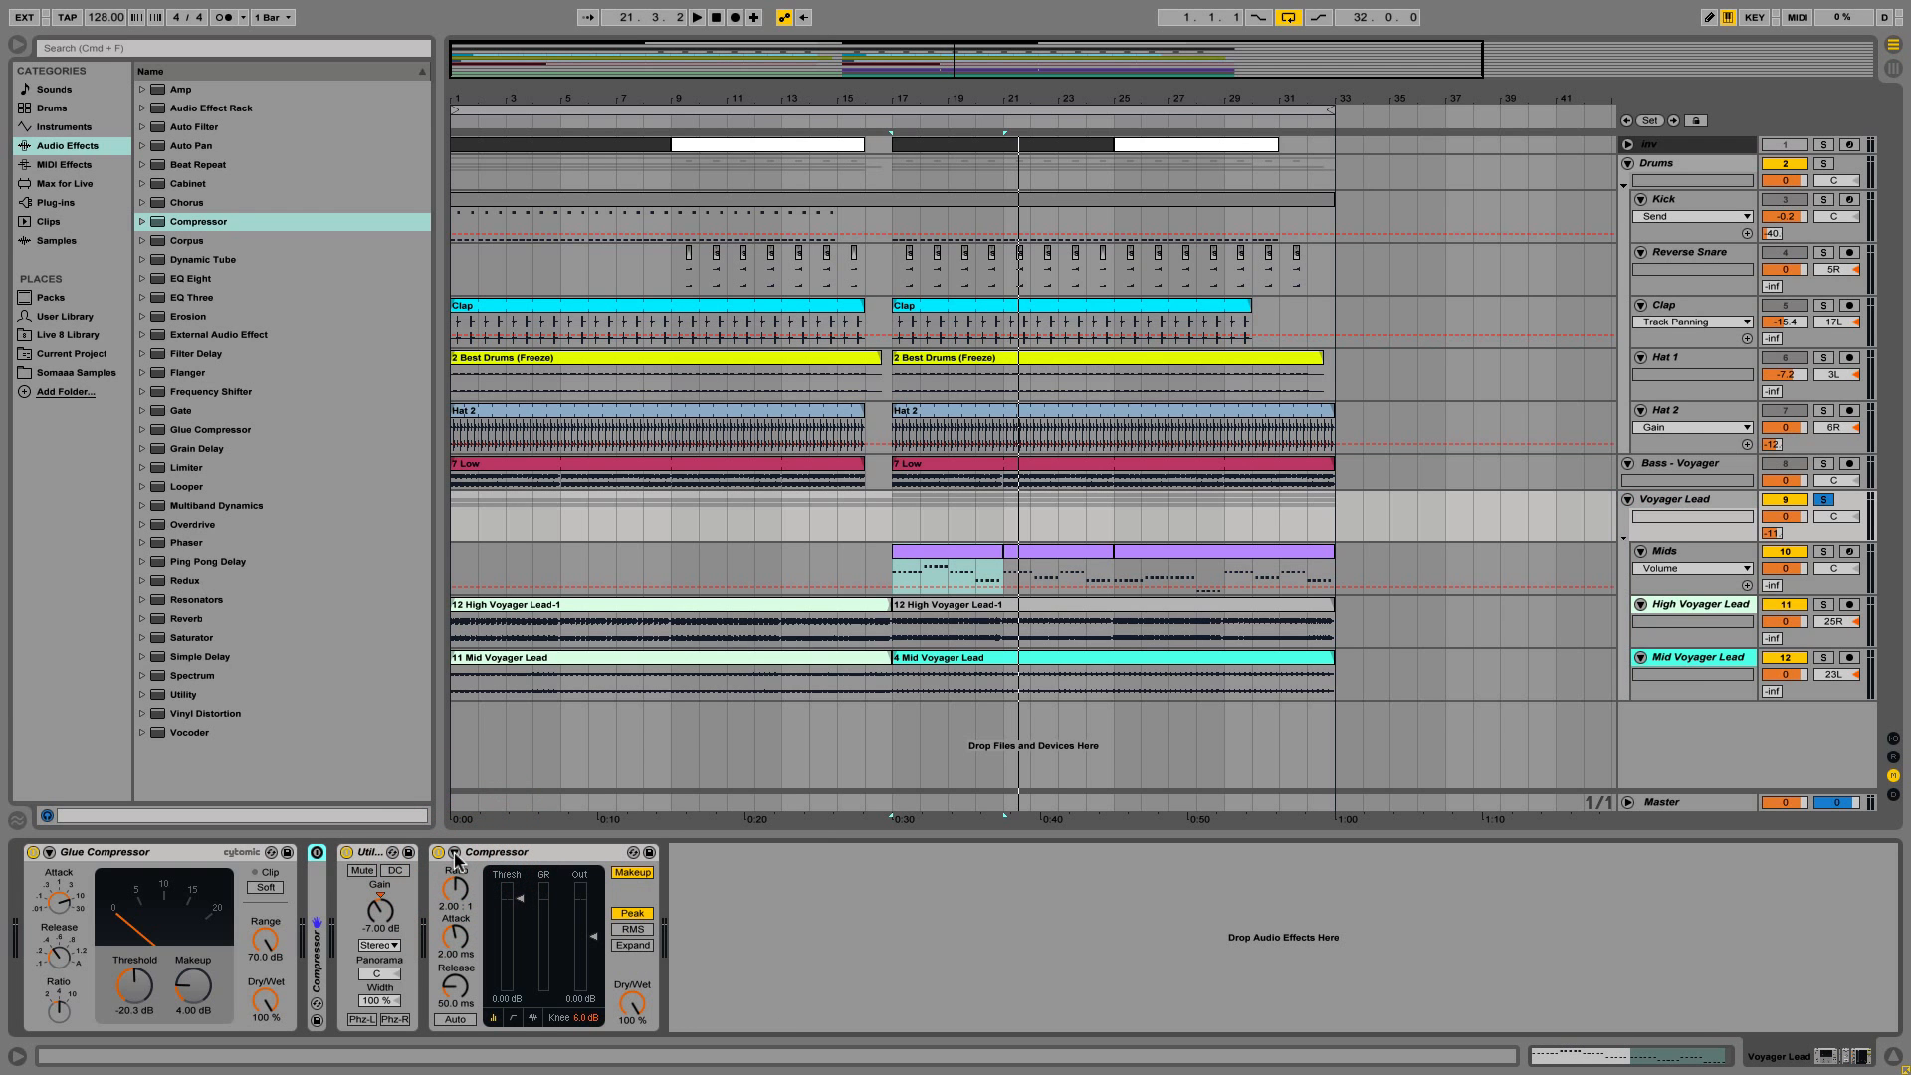
pyautogui.click(454, 853)
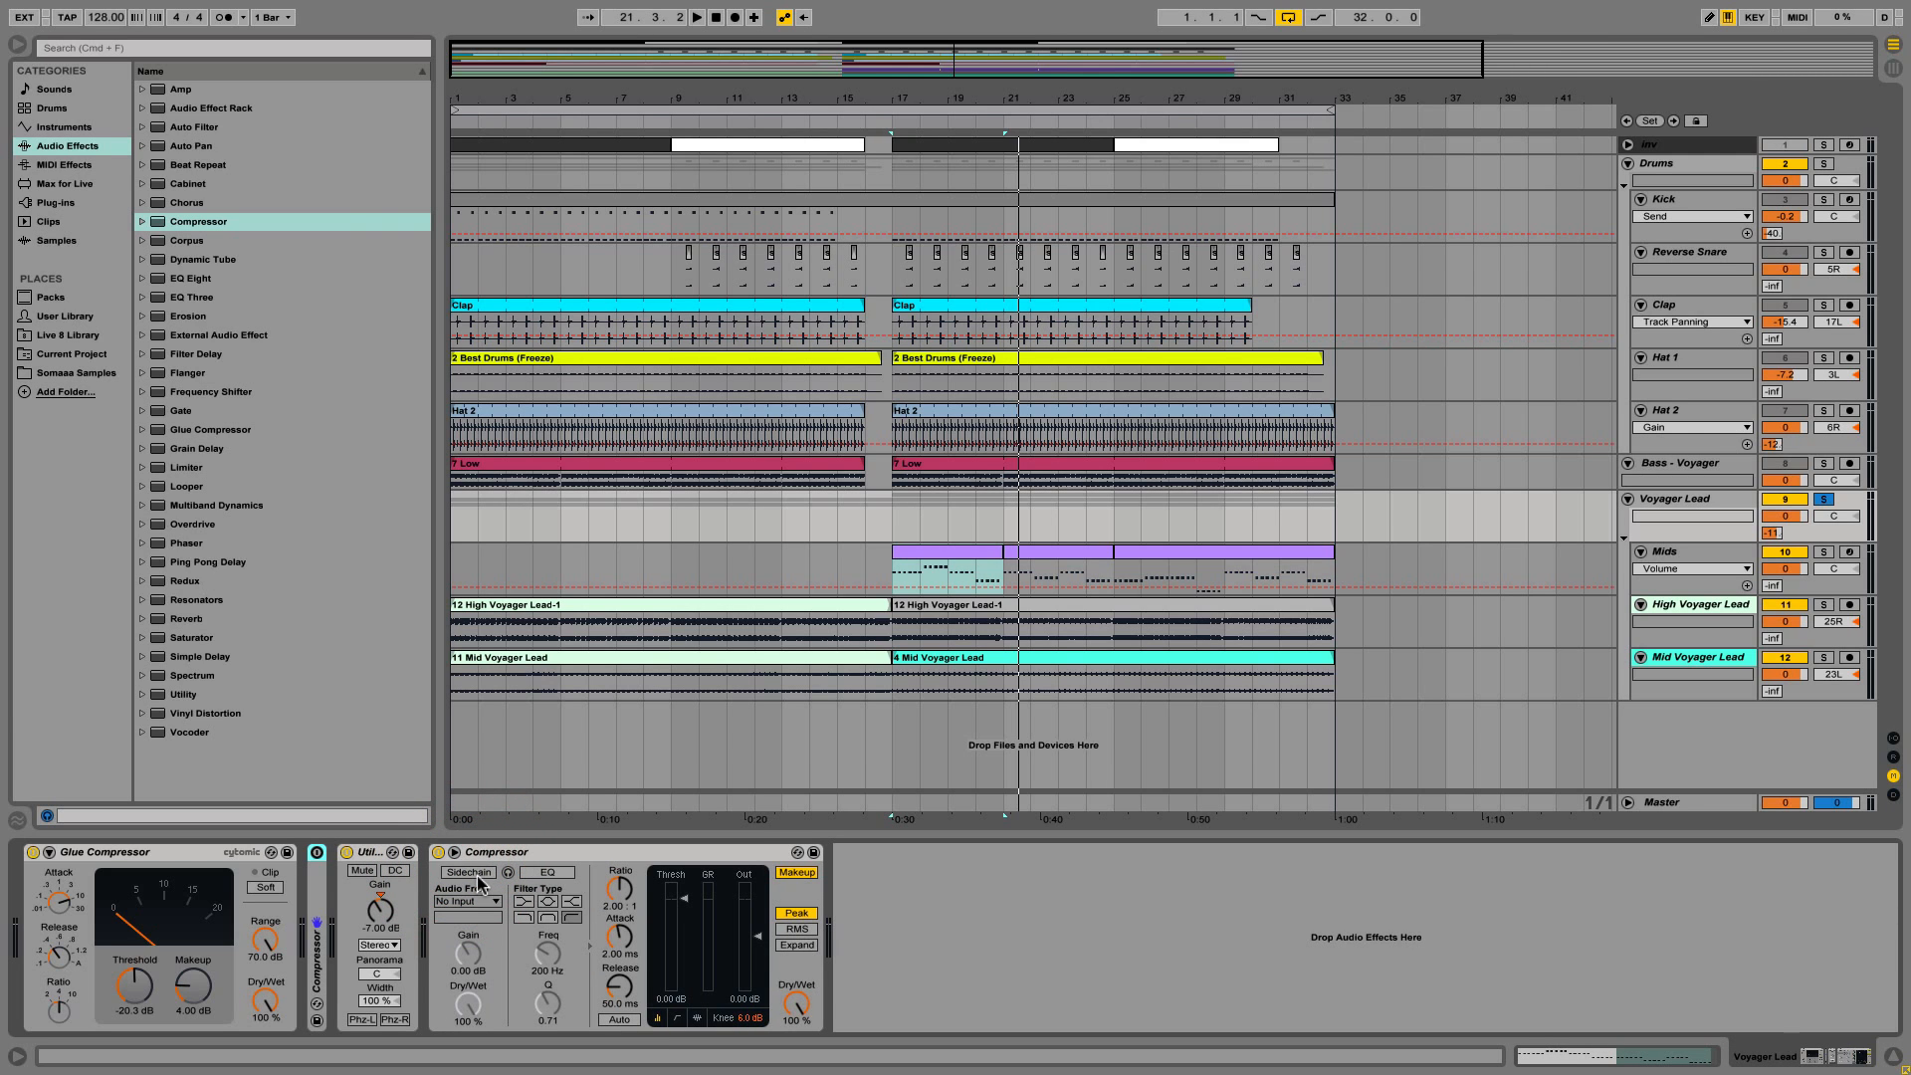
pyautogui.click(467, 872)
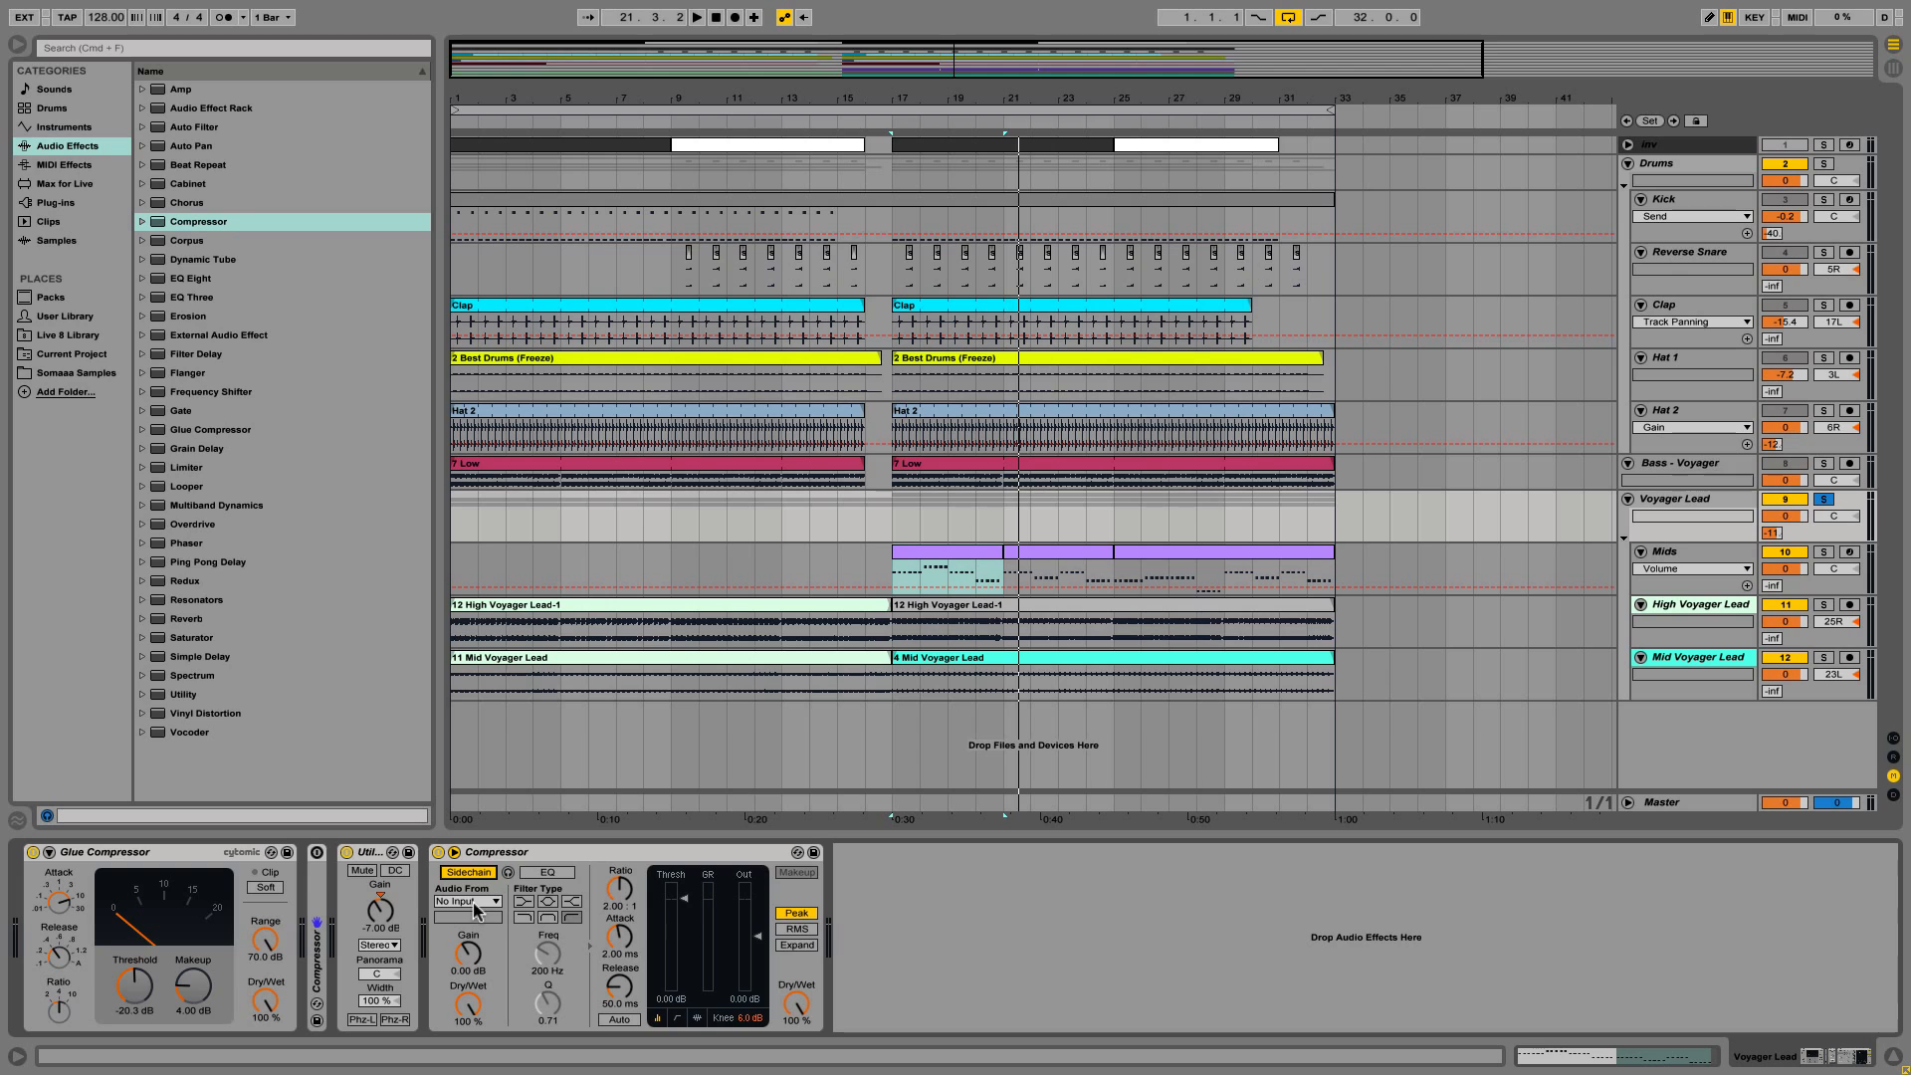
# Unfold and heighten the inv track and look through its kick clips along the arrangement.
pyautogui.click(1628, 146)
pyautogui.click(1660, 147)
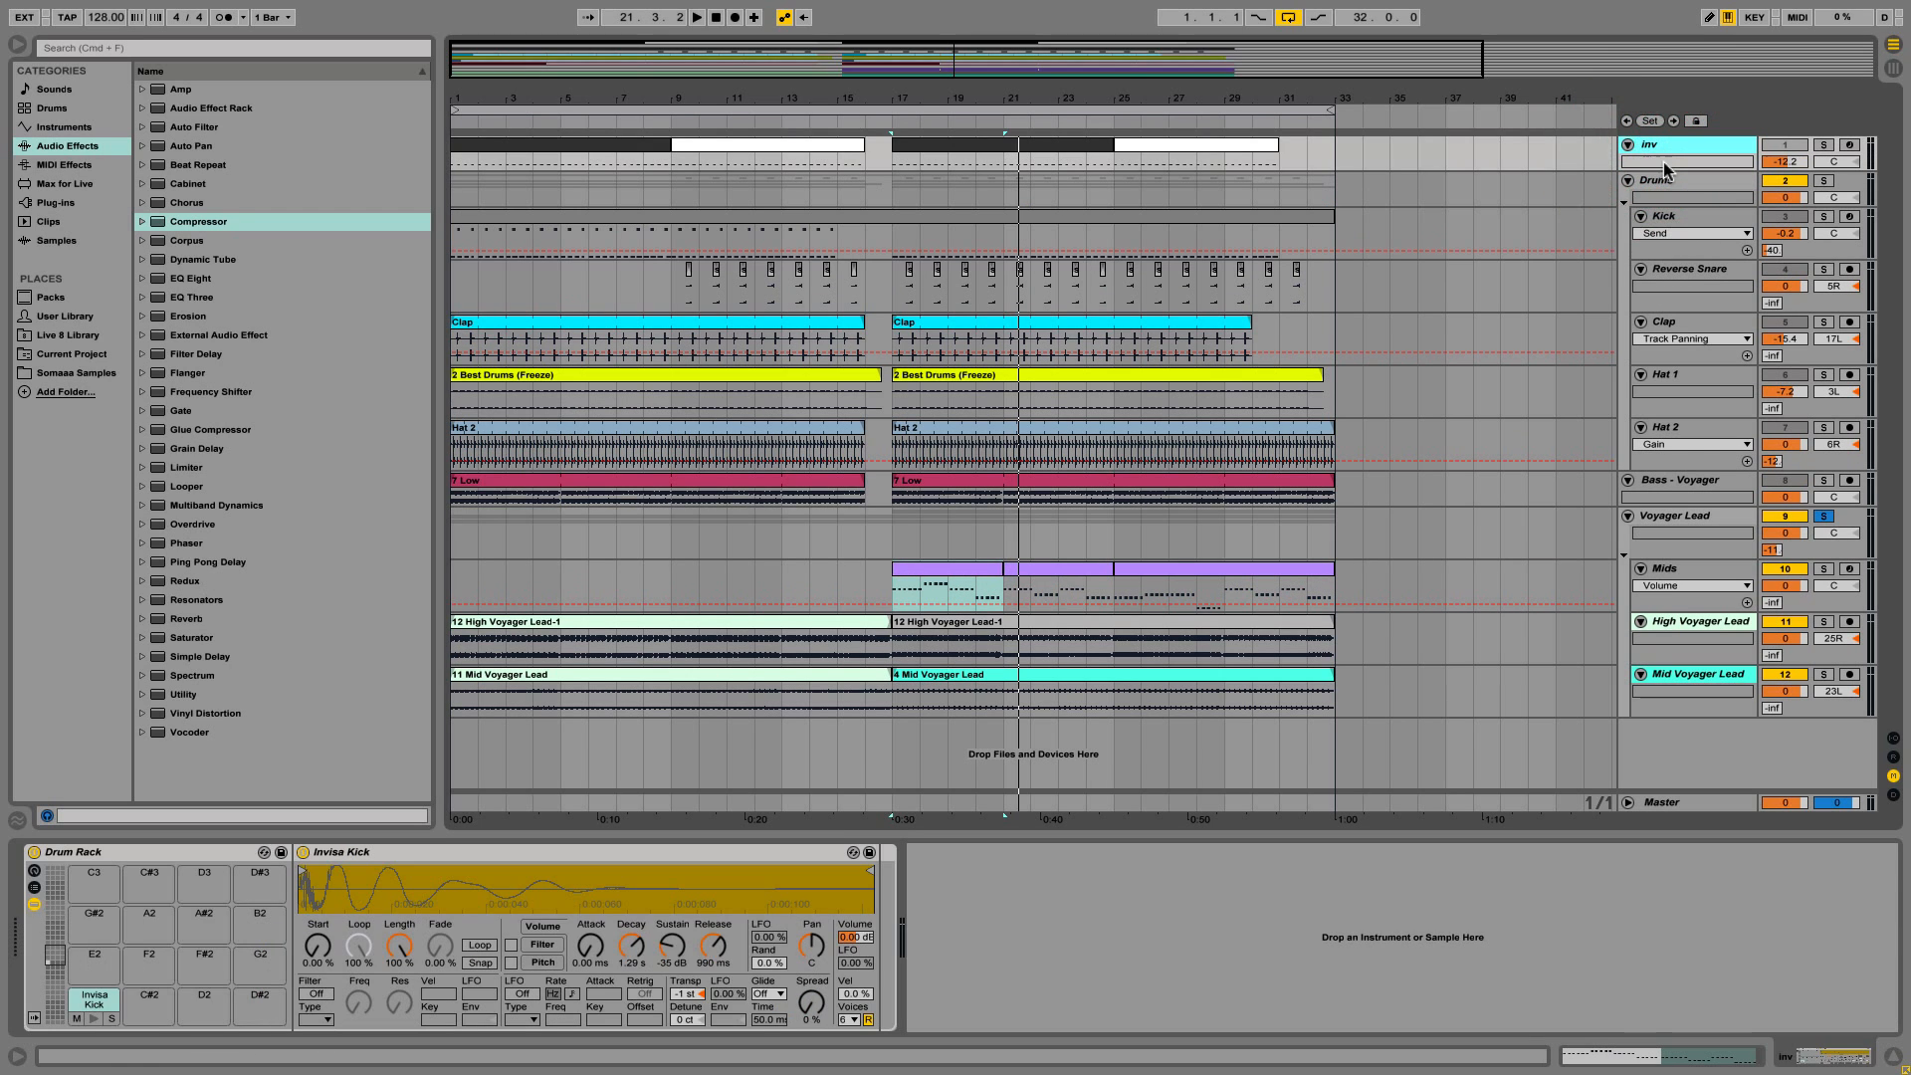
pyautogui.moveTo(1665, 170); pyautogui.dragTo(1663, 254)
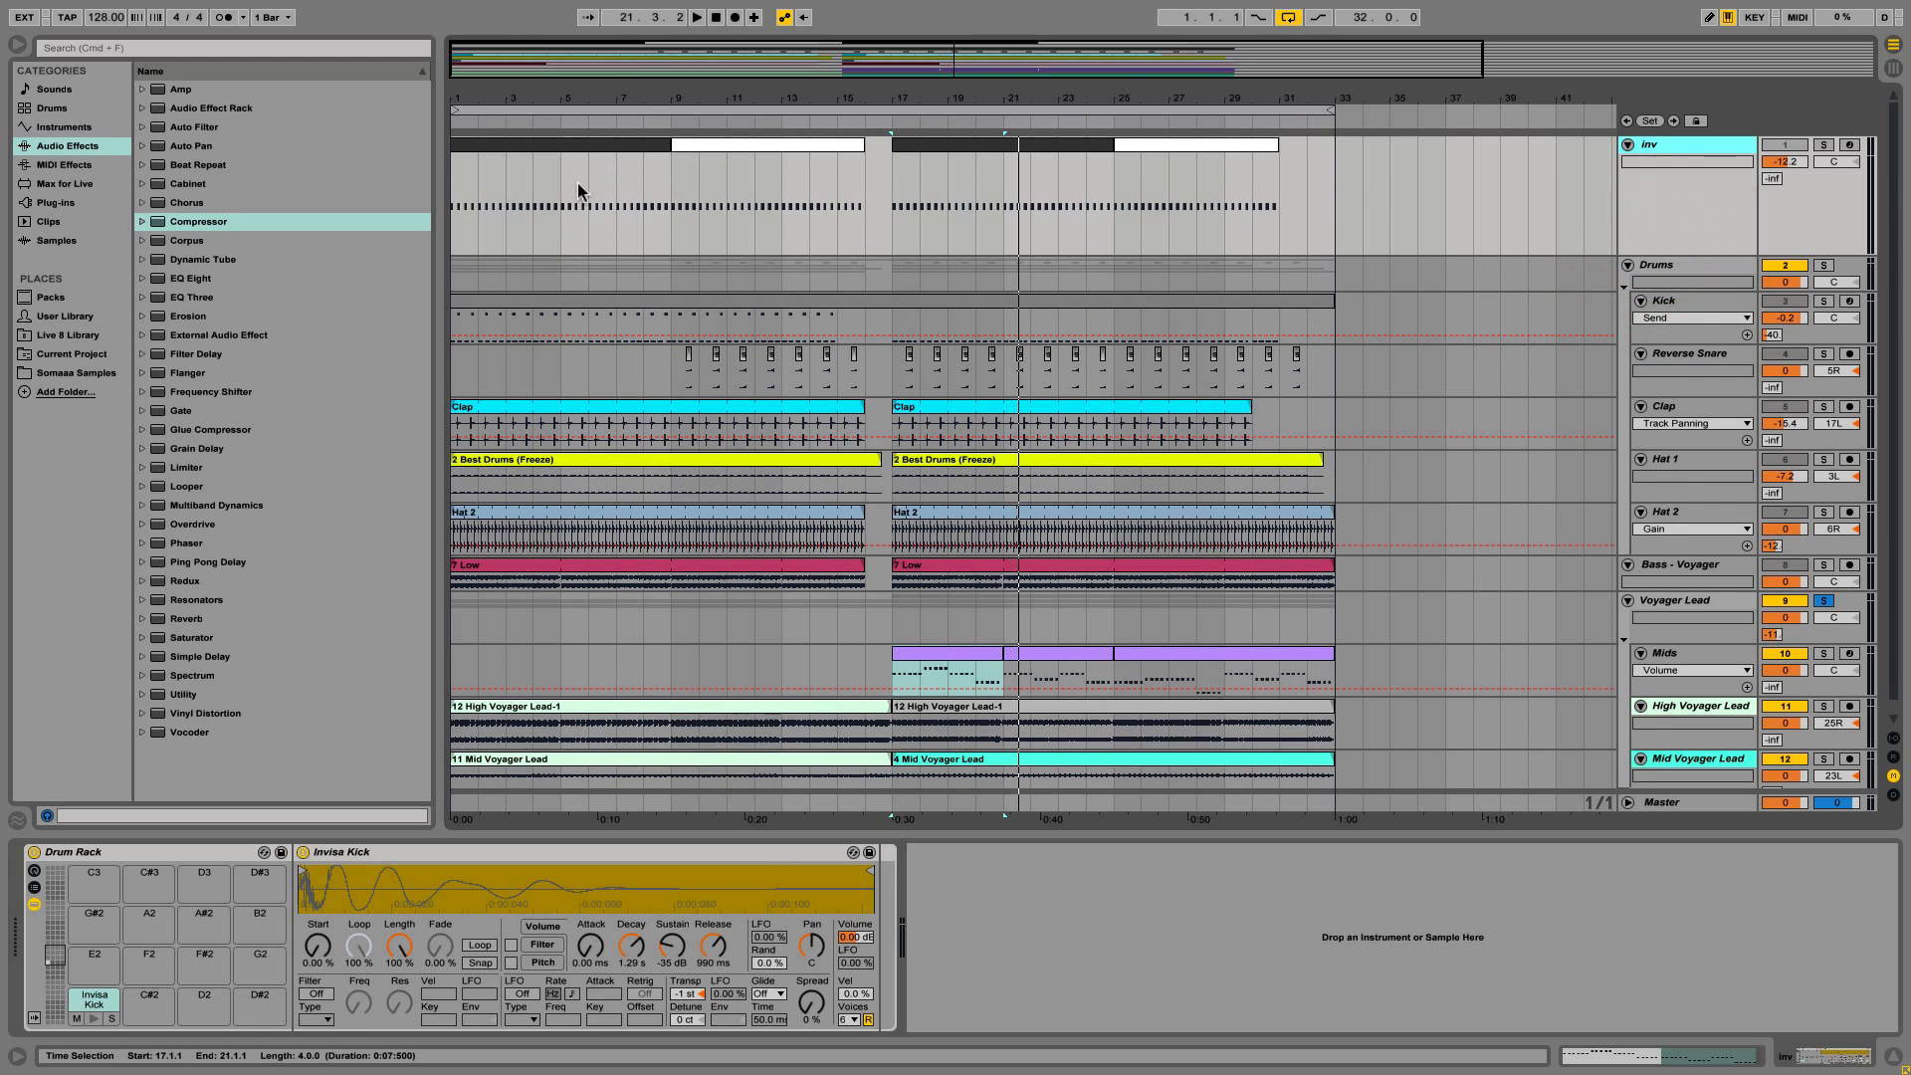
pyautogui.click(573, 147)
pyautogui.click(746, 149)
pyautogui.click(931, 149)
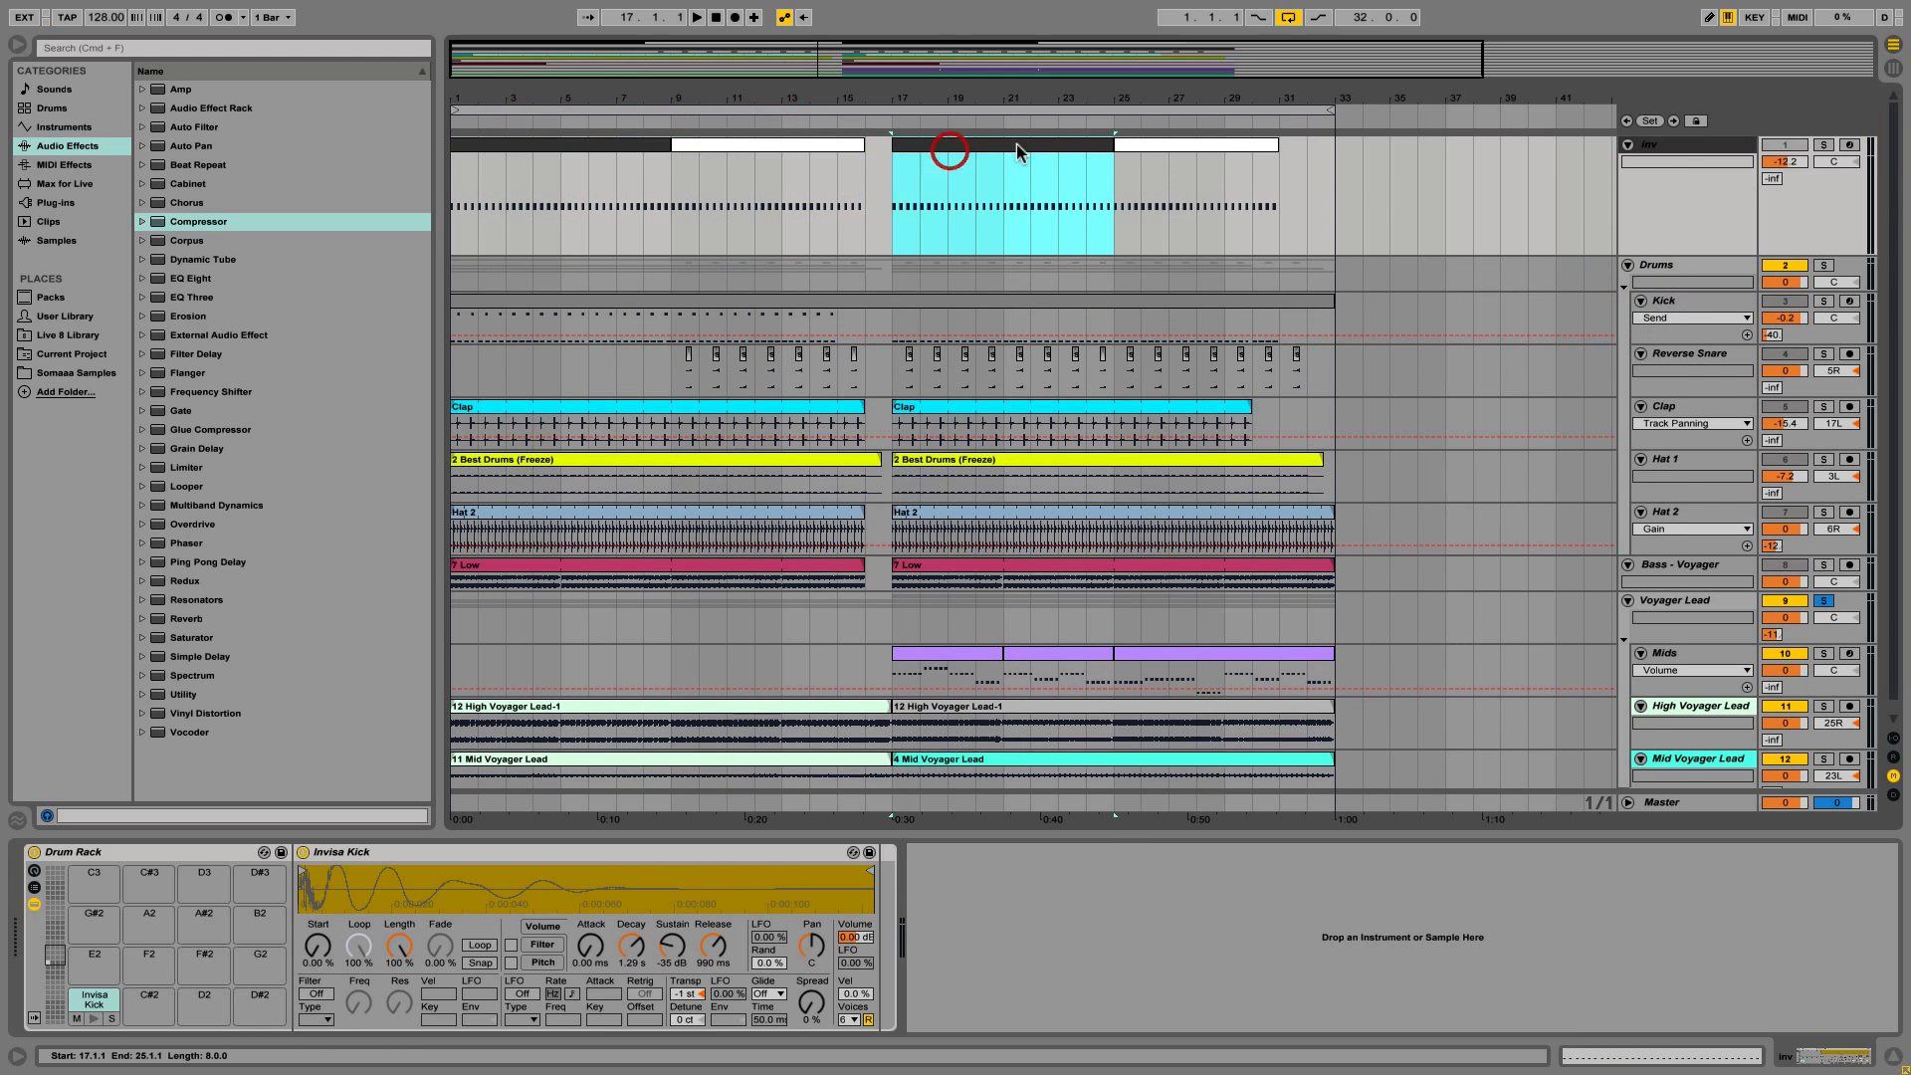
pyautogui.click(1185, 146)
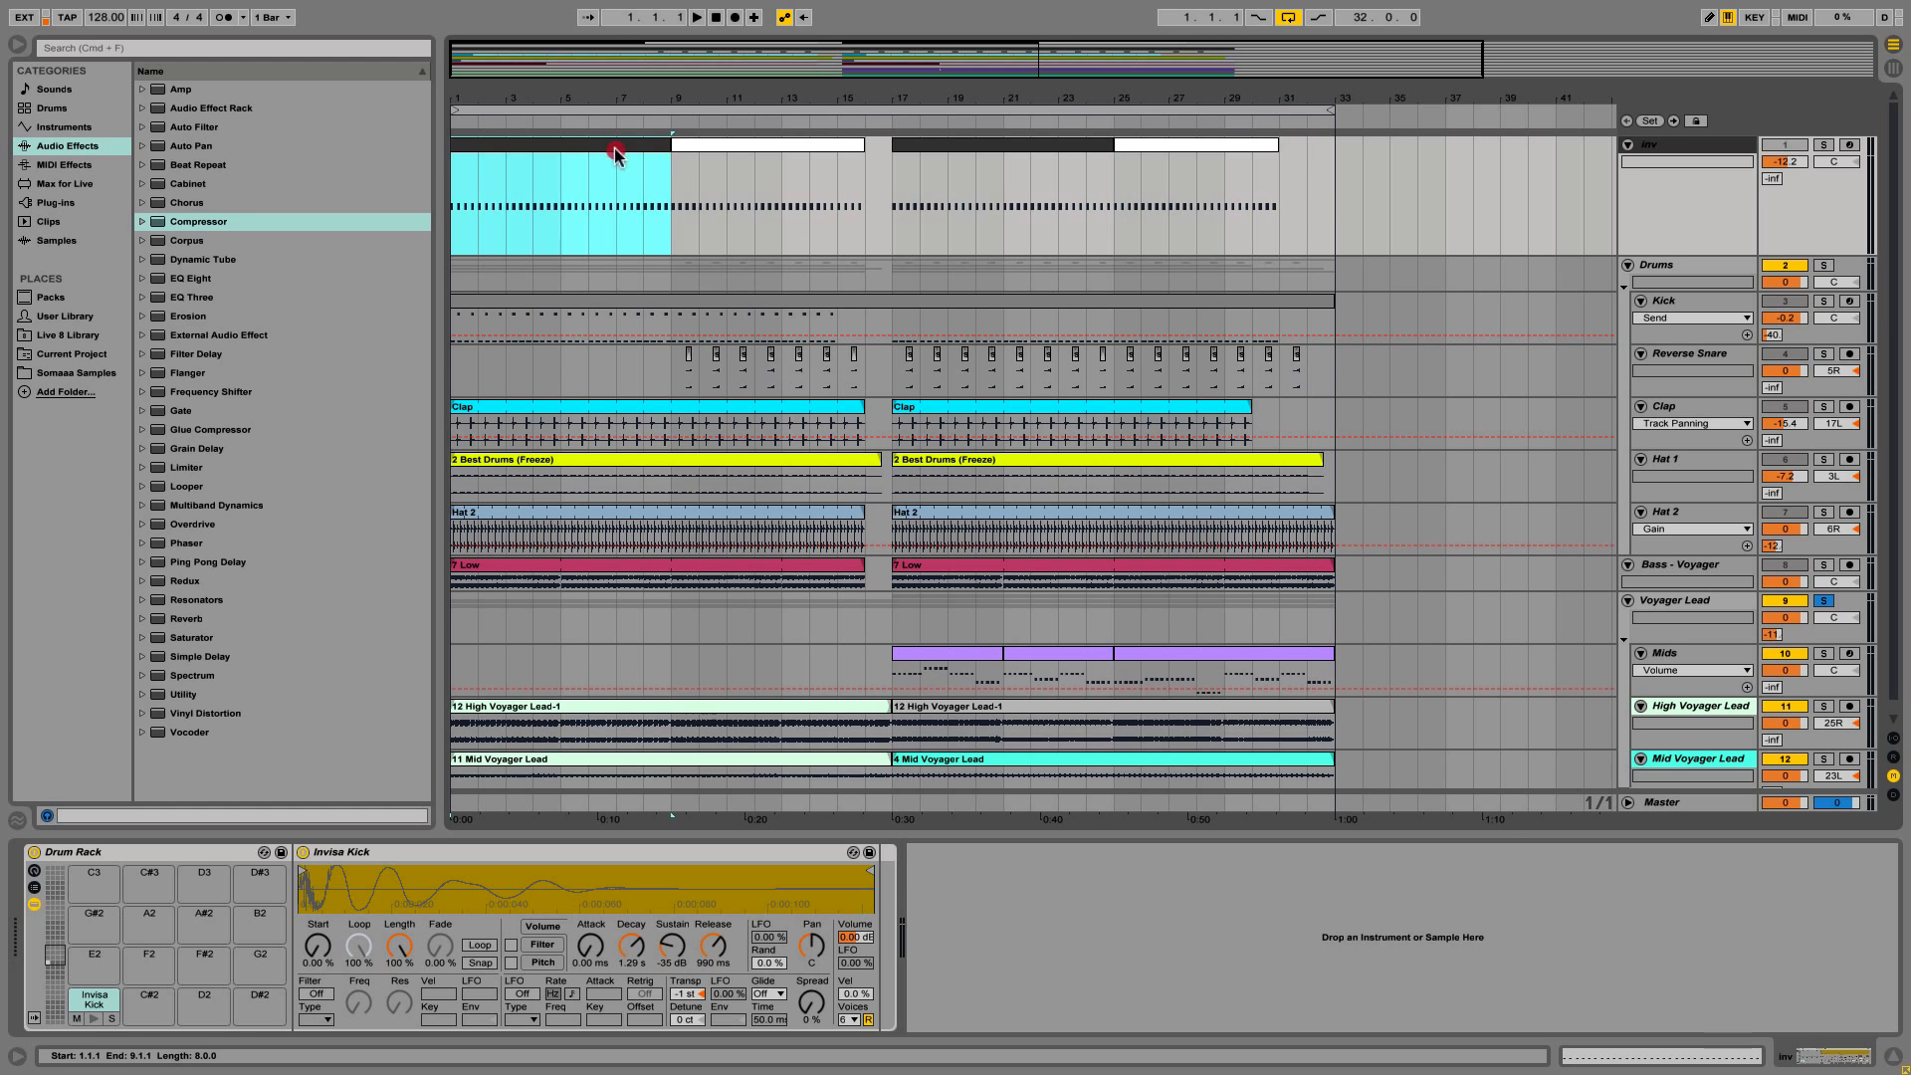
# Duplicate the inv track's kick clips from bar 33 onward, filling the track without gaps up to bar 57.
pyautogui.moveTo(613, 147); pyautogui.dragTo(1490, 179)
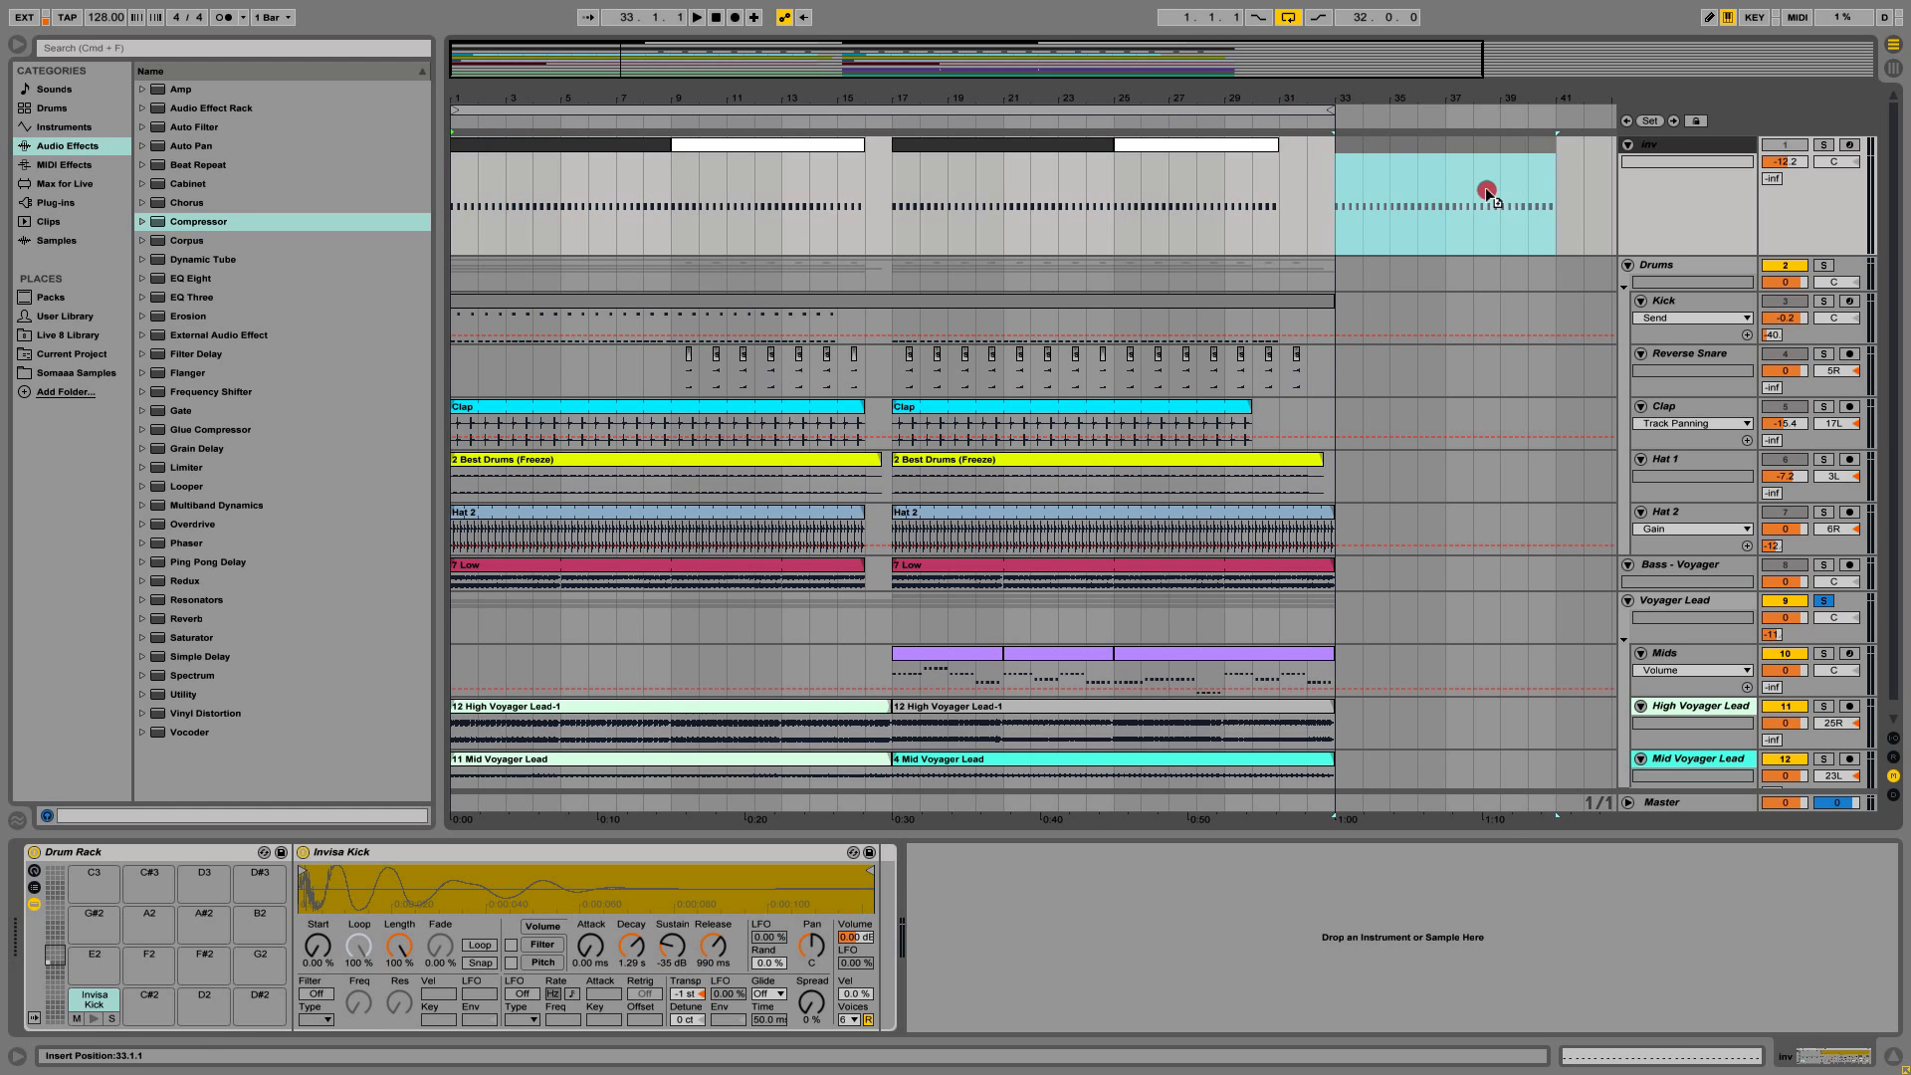
pyautogui.doubleClick(1156, 73)
pyautogui.moveTo(686, 145); pyautogui.dragTo(1341, 160)
pyautogui.moveTo(1220, 146); pyautogui.dragTo(1533, 159)
pyautogui.moveTo(953, 66); pyautogui.dragTo(996, 65)
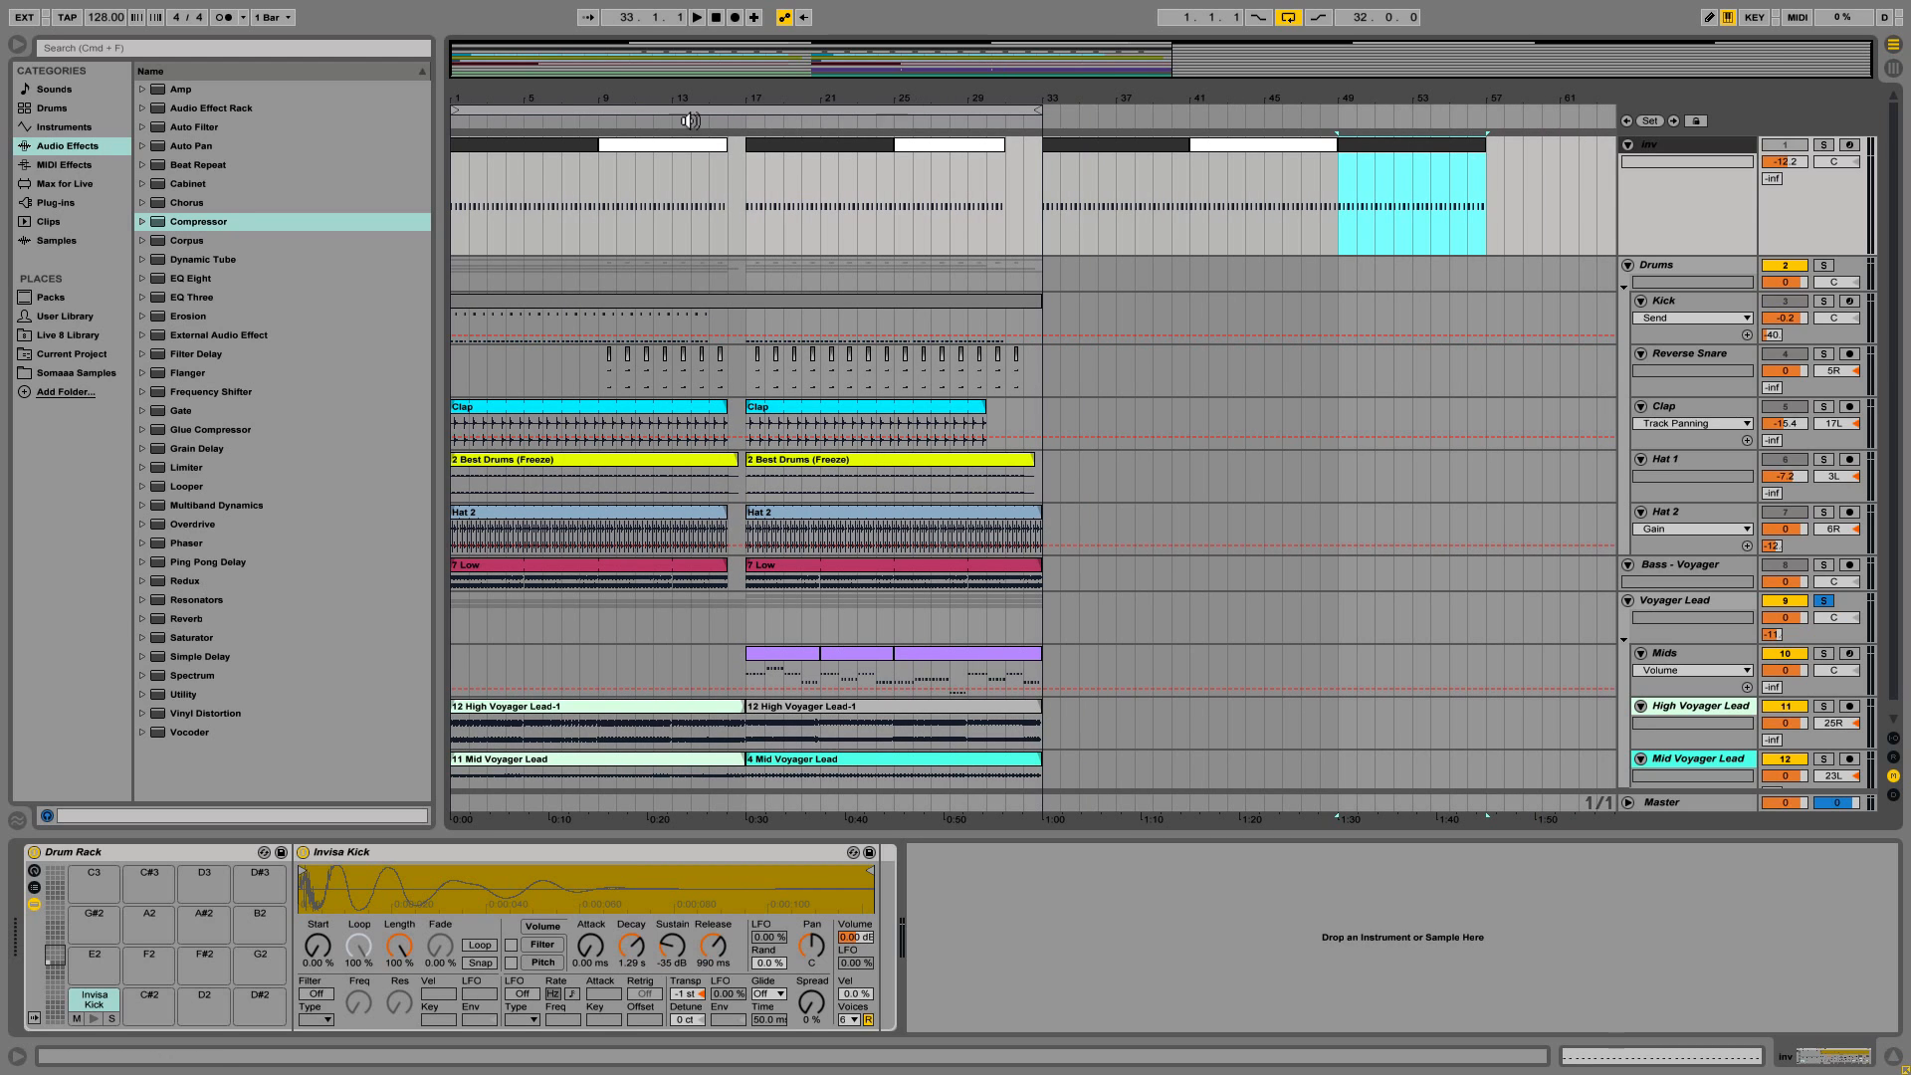
pyautogui.moveTo(455, 175); pyautogui.dragTo(748, 175)
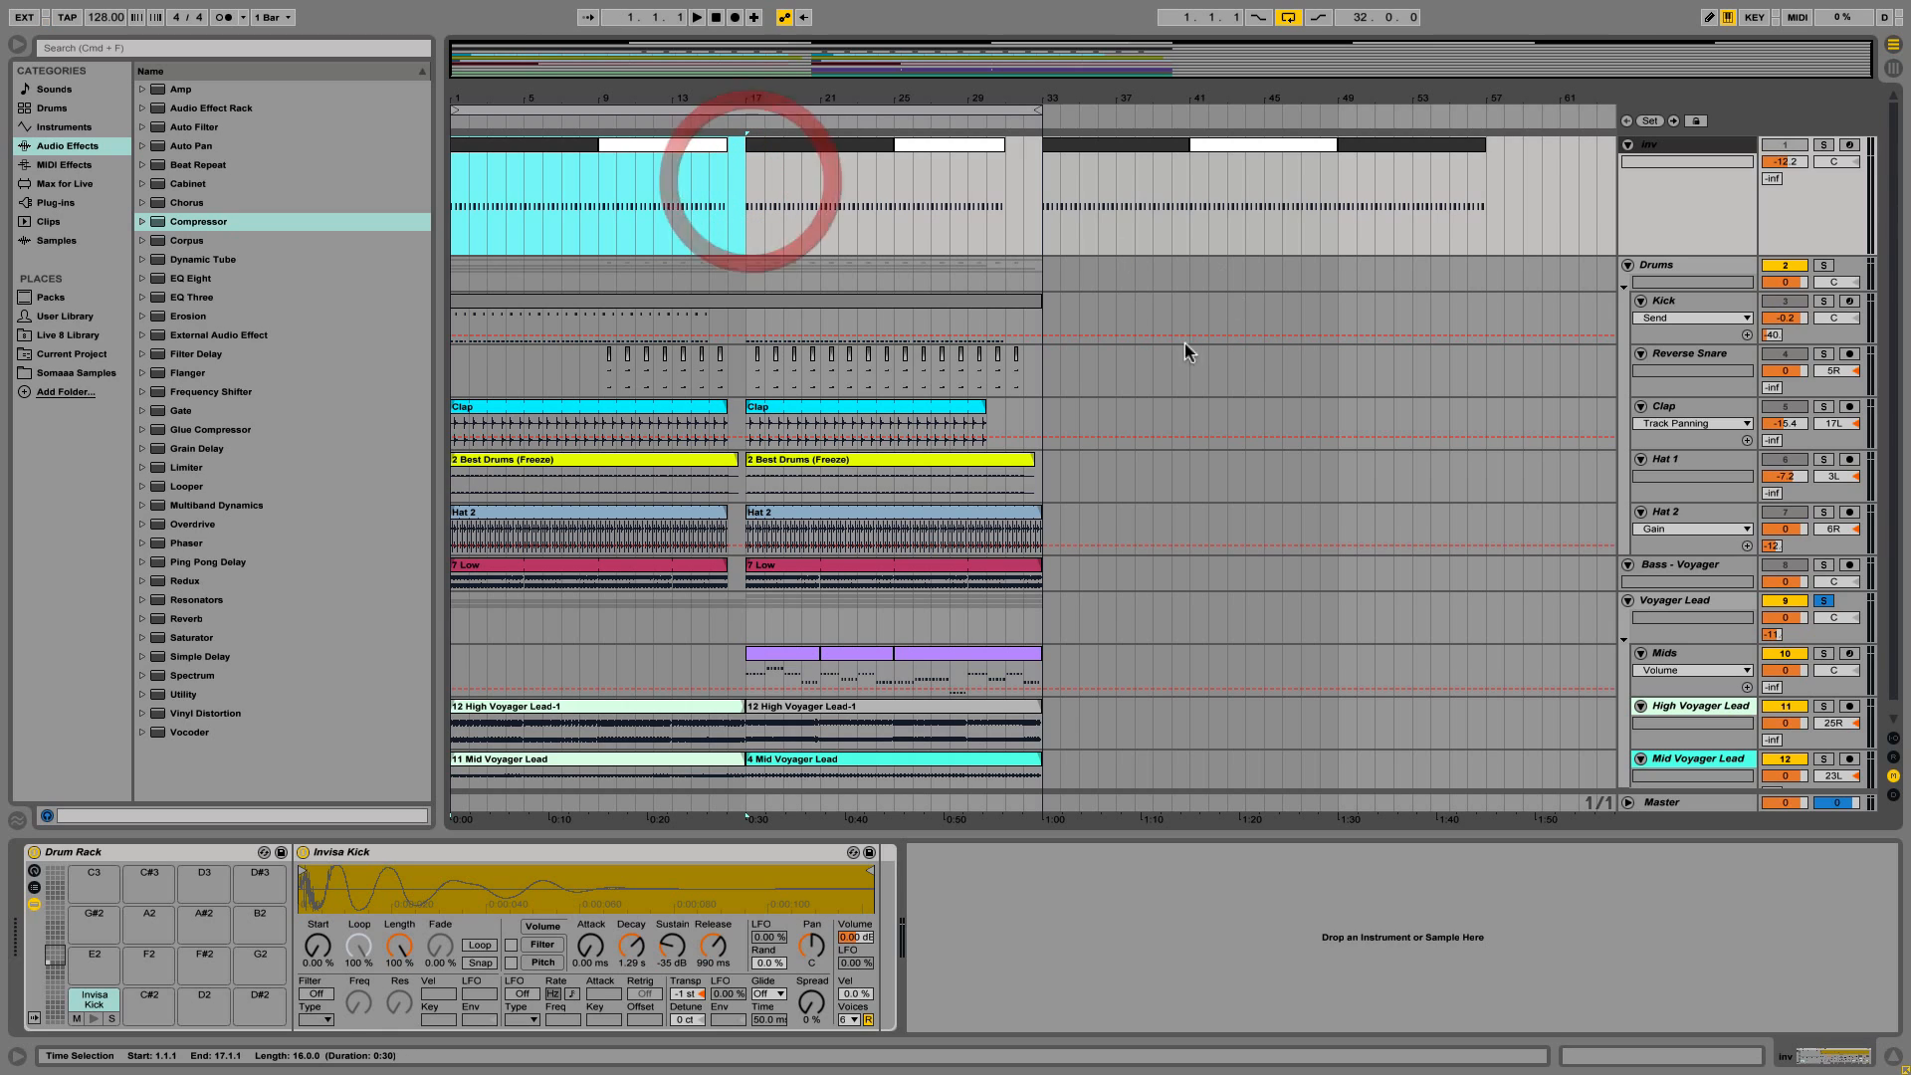
pyautogui.click(1041, 211)
pyautogui.press('super+z')
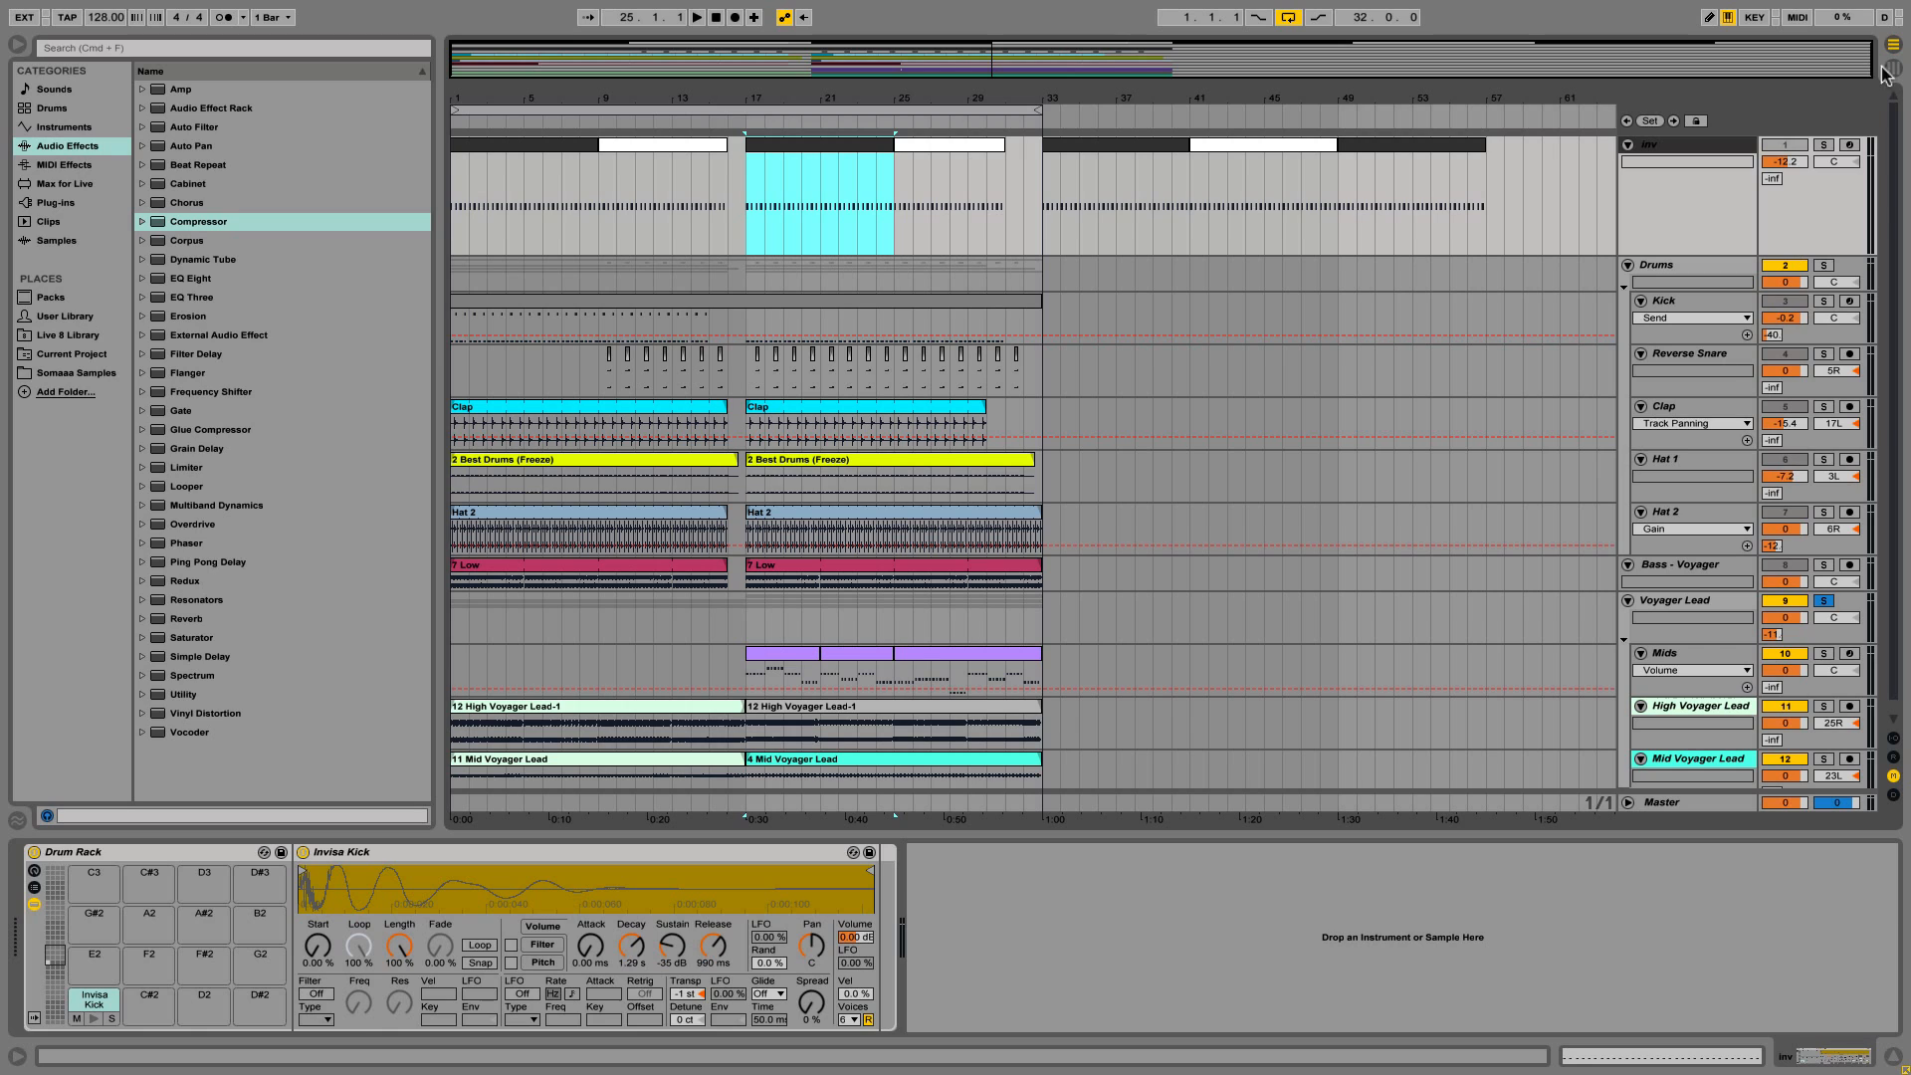
# Solo the inv track and select the Invisa Kick pad in its Drum Rack.
pyautogui.click(1824, 146)
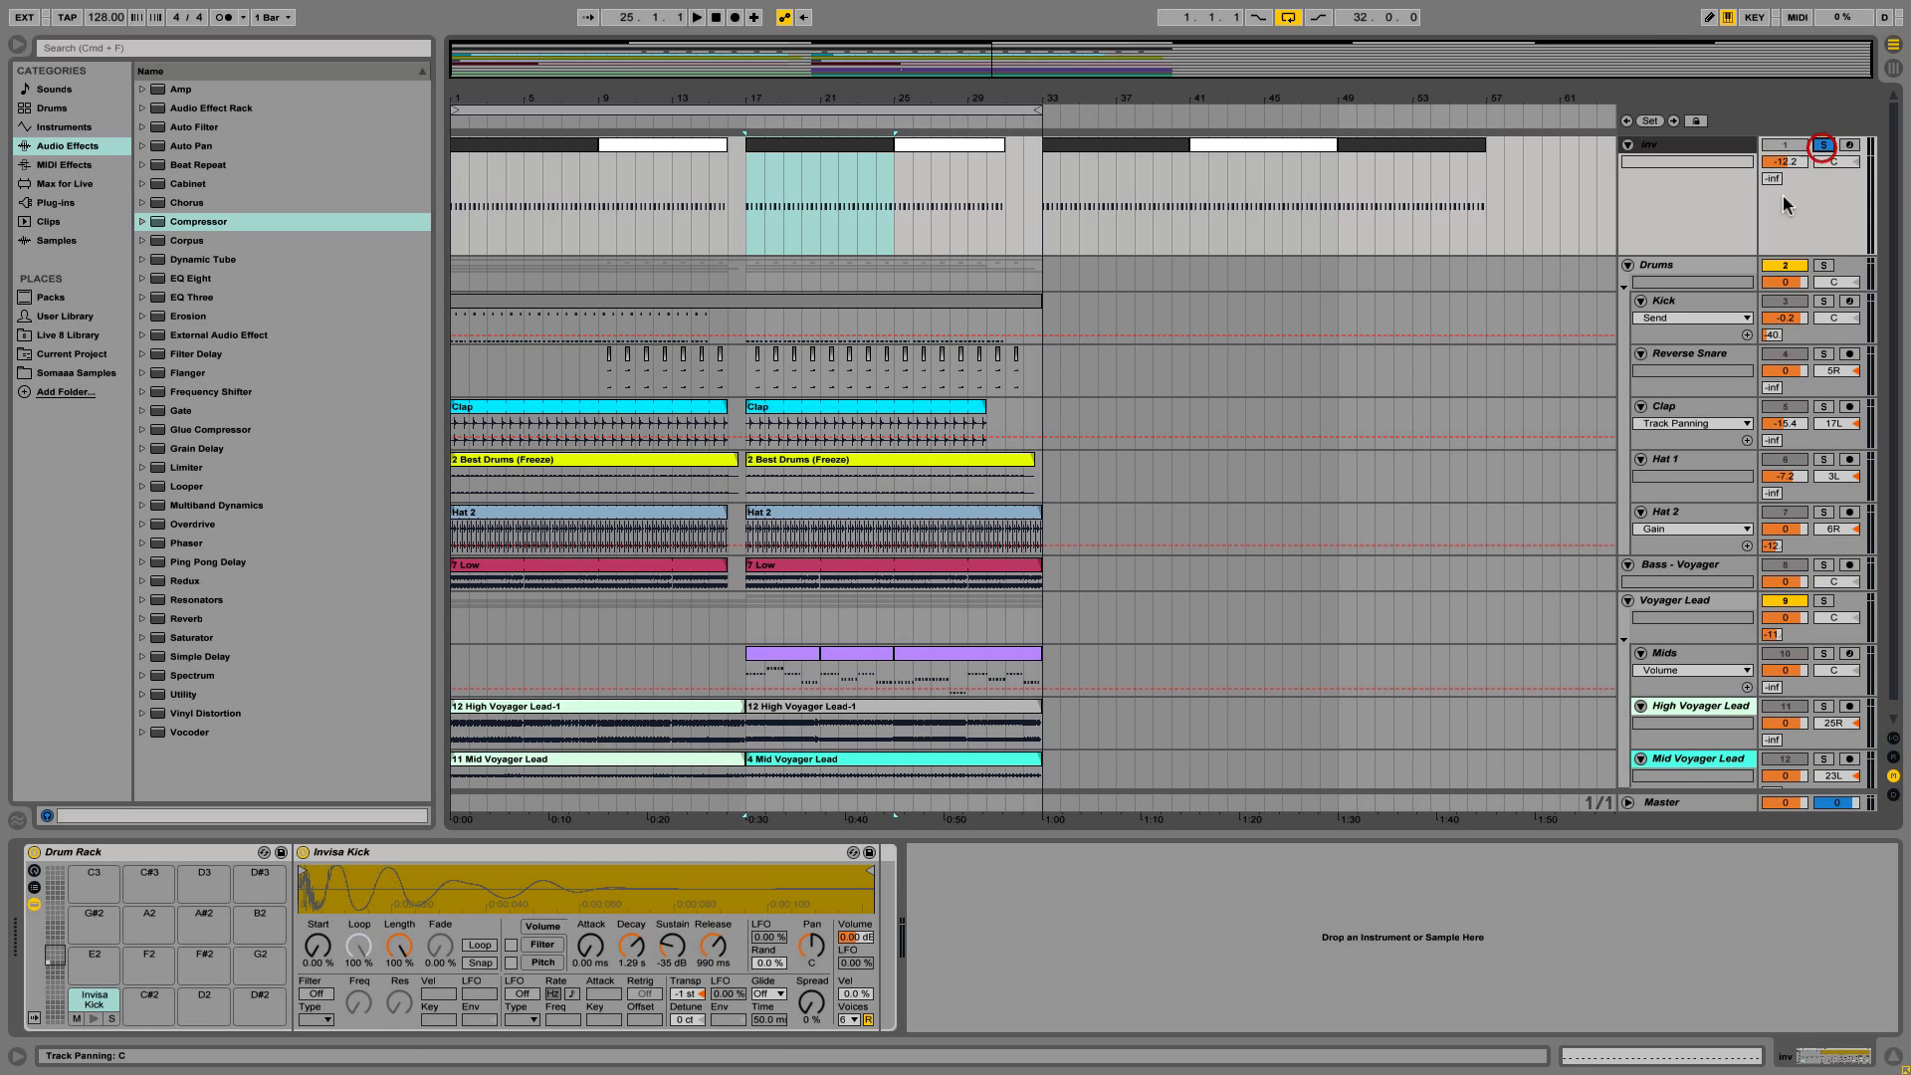
pyautogui.click(94, 1018)
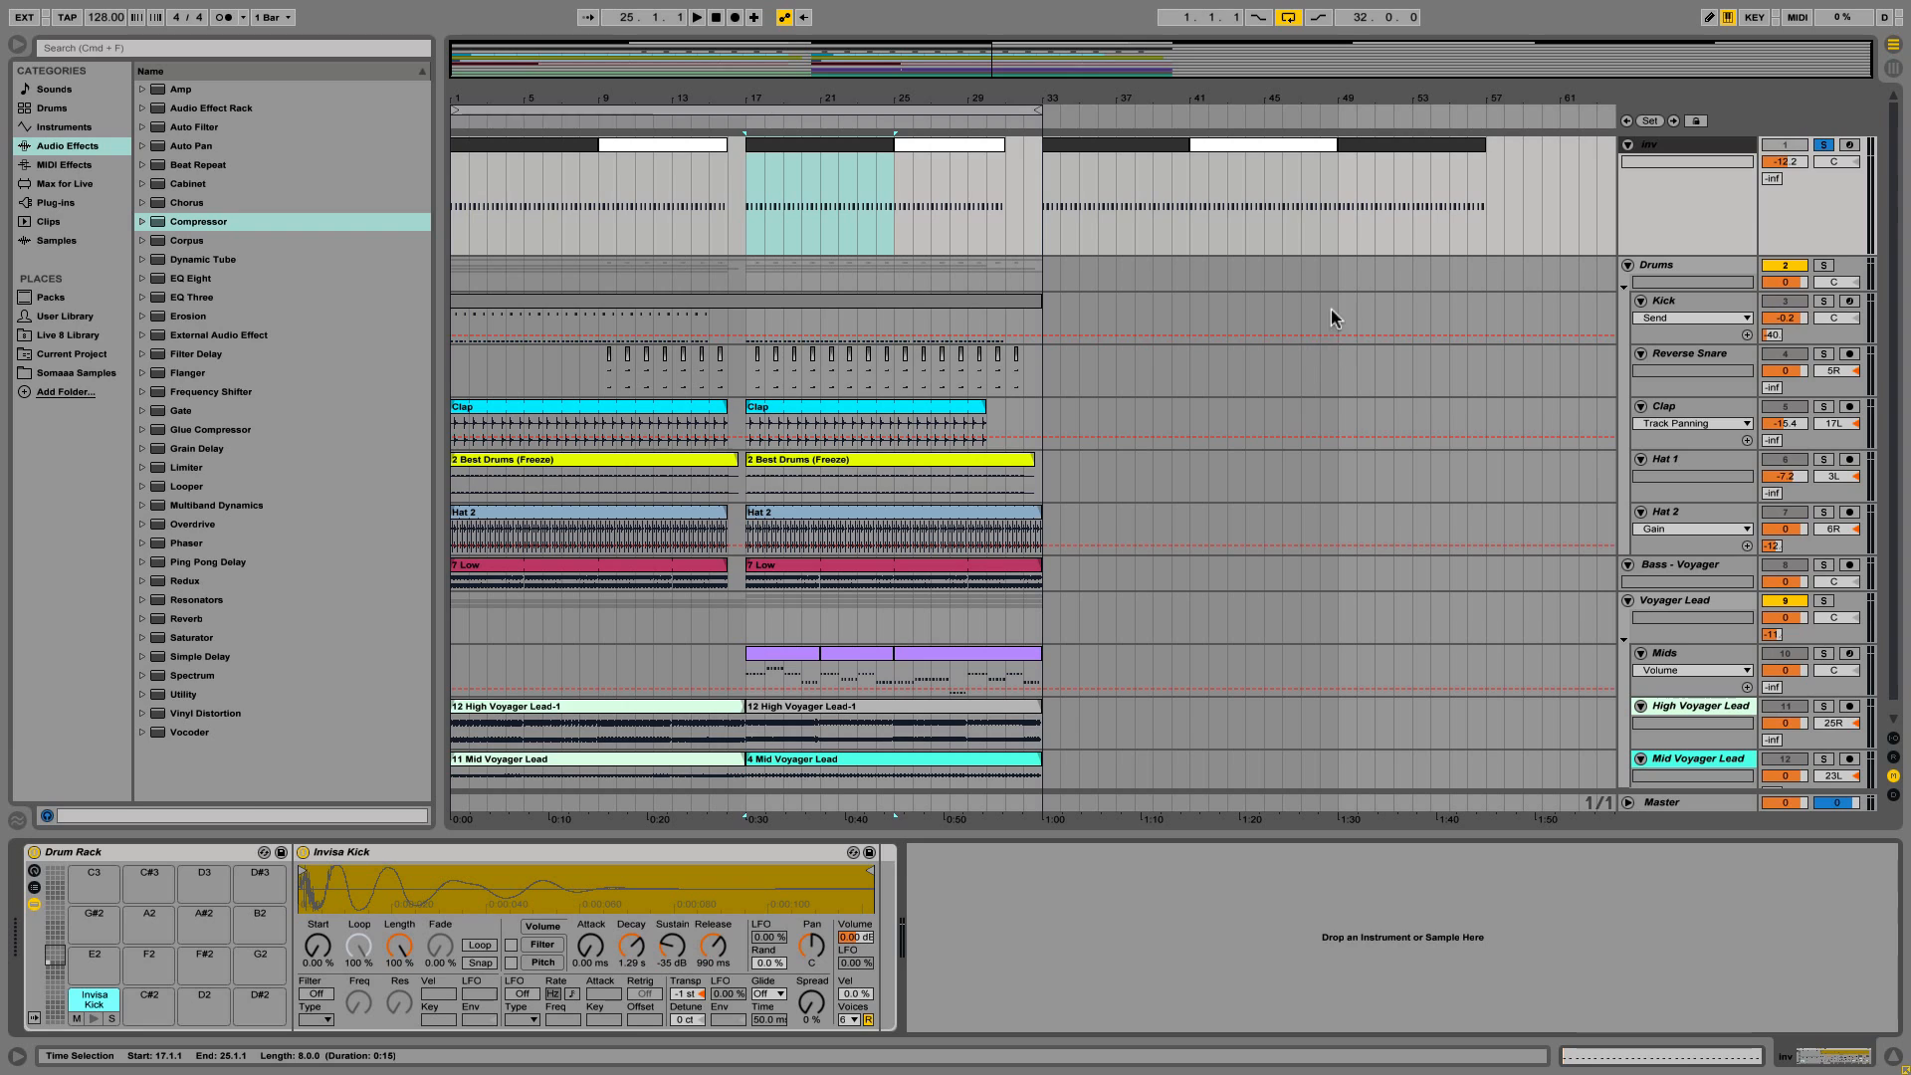
pyautogui.click(94, 1019)
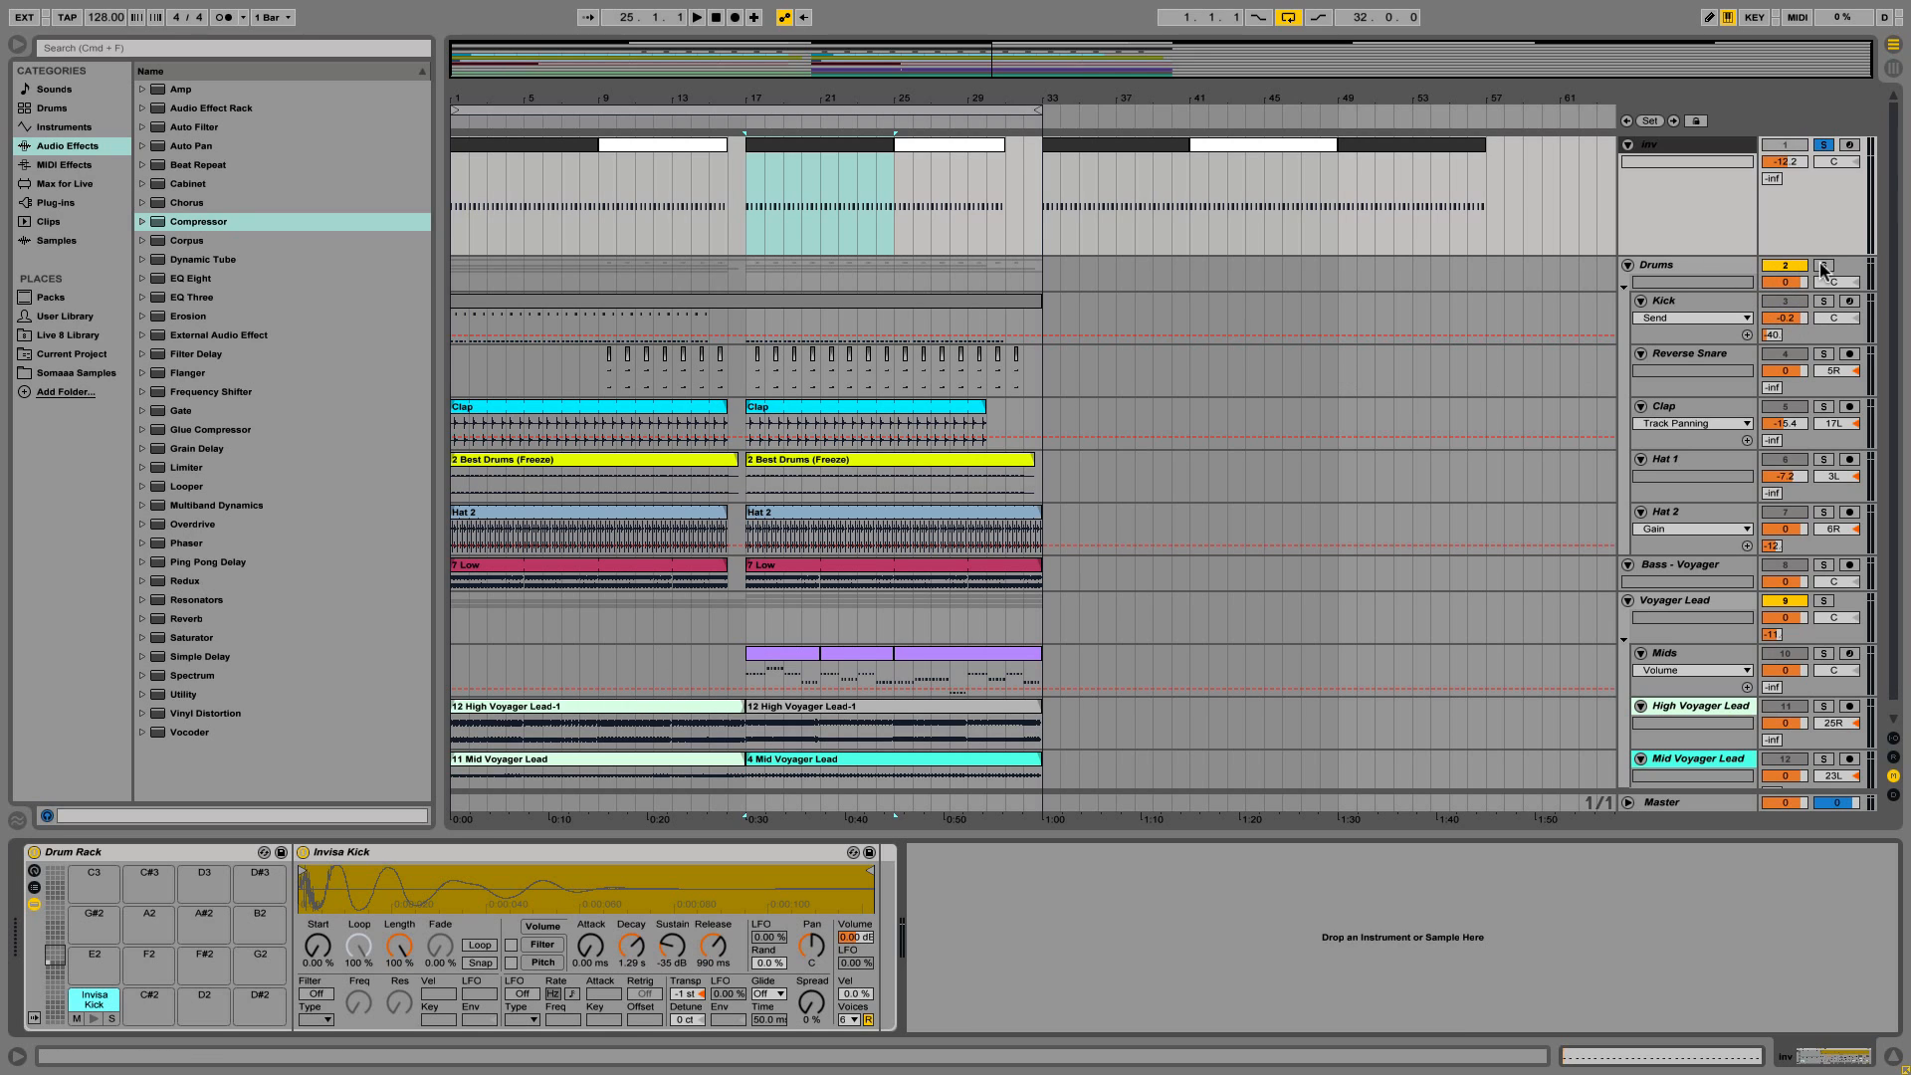
# Solo the Drums group and select the second Clap clip in the arrangement.
pyautogui.click(1733, 276)
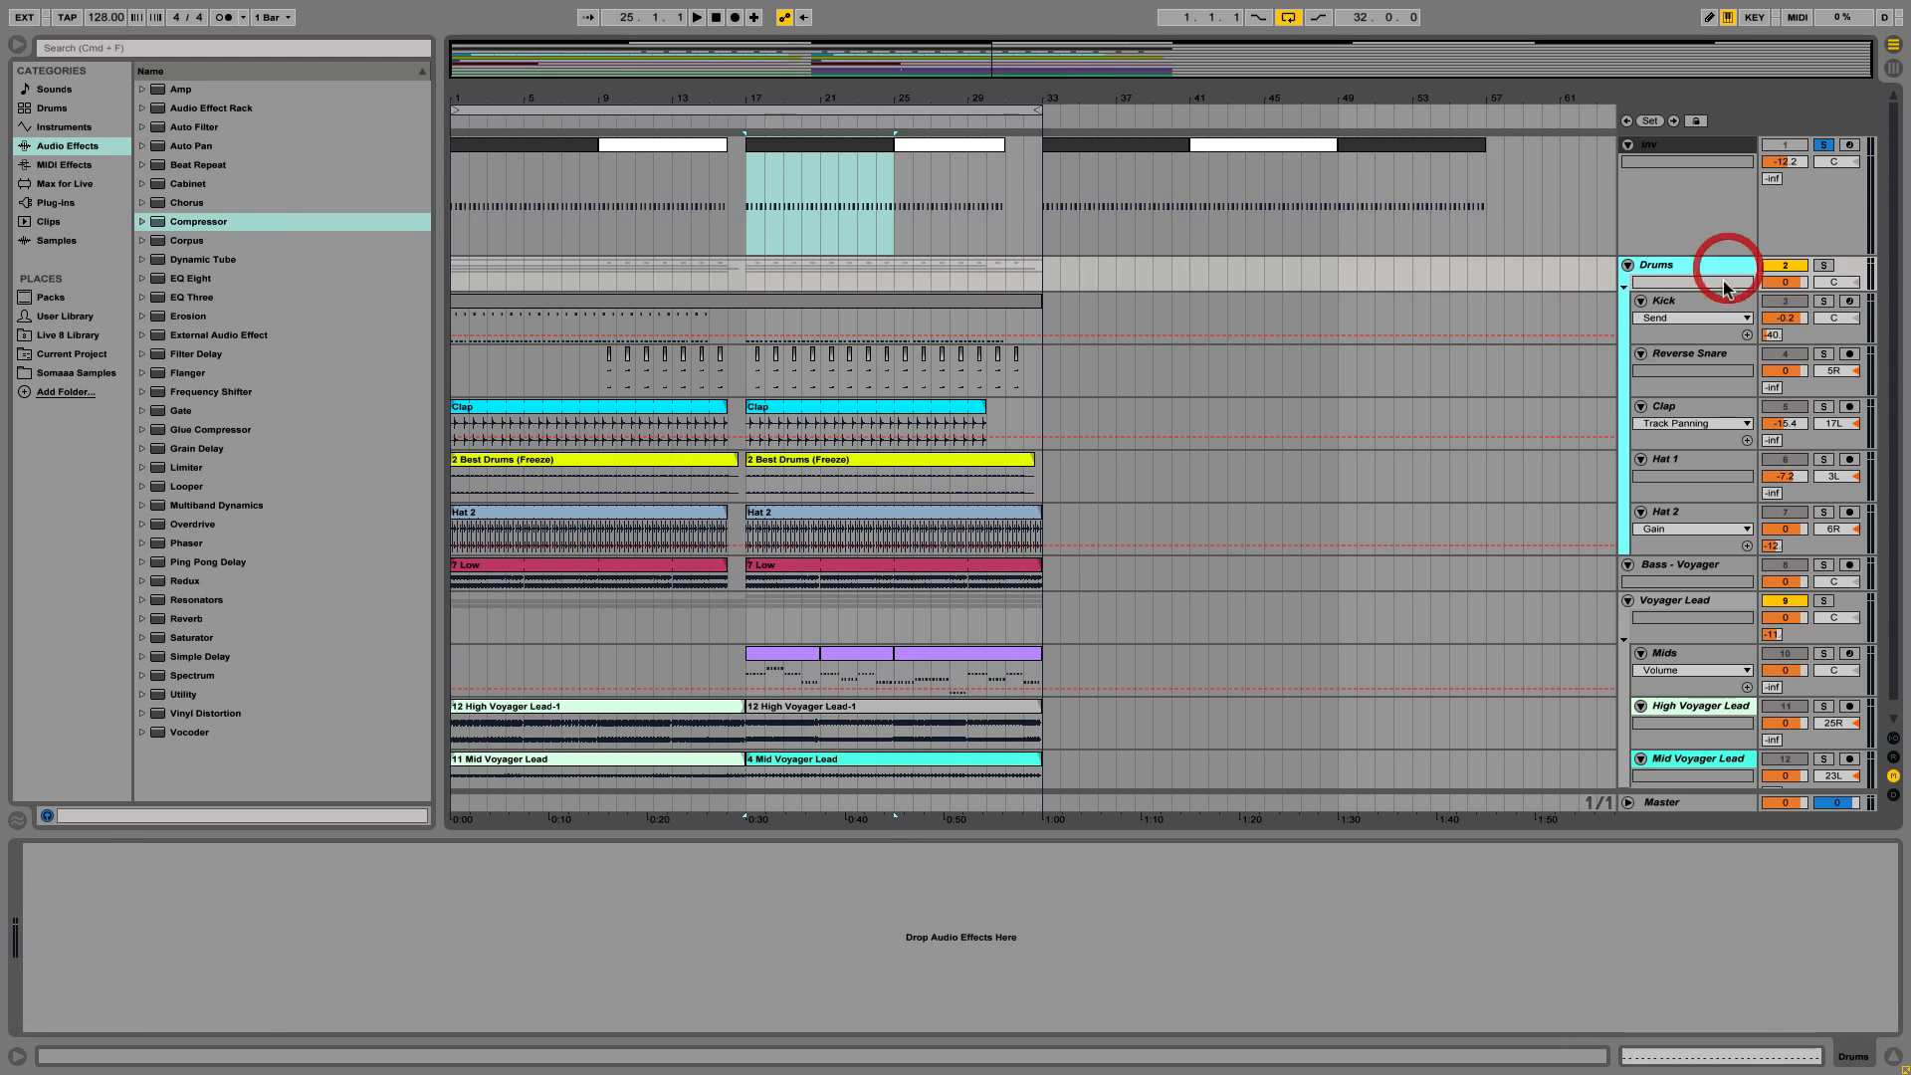
pyautogui.click(1824, 264)
pyautogui.click(772, 406)
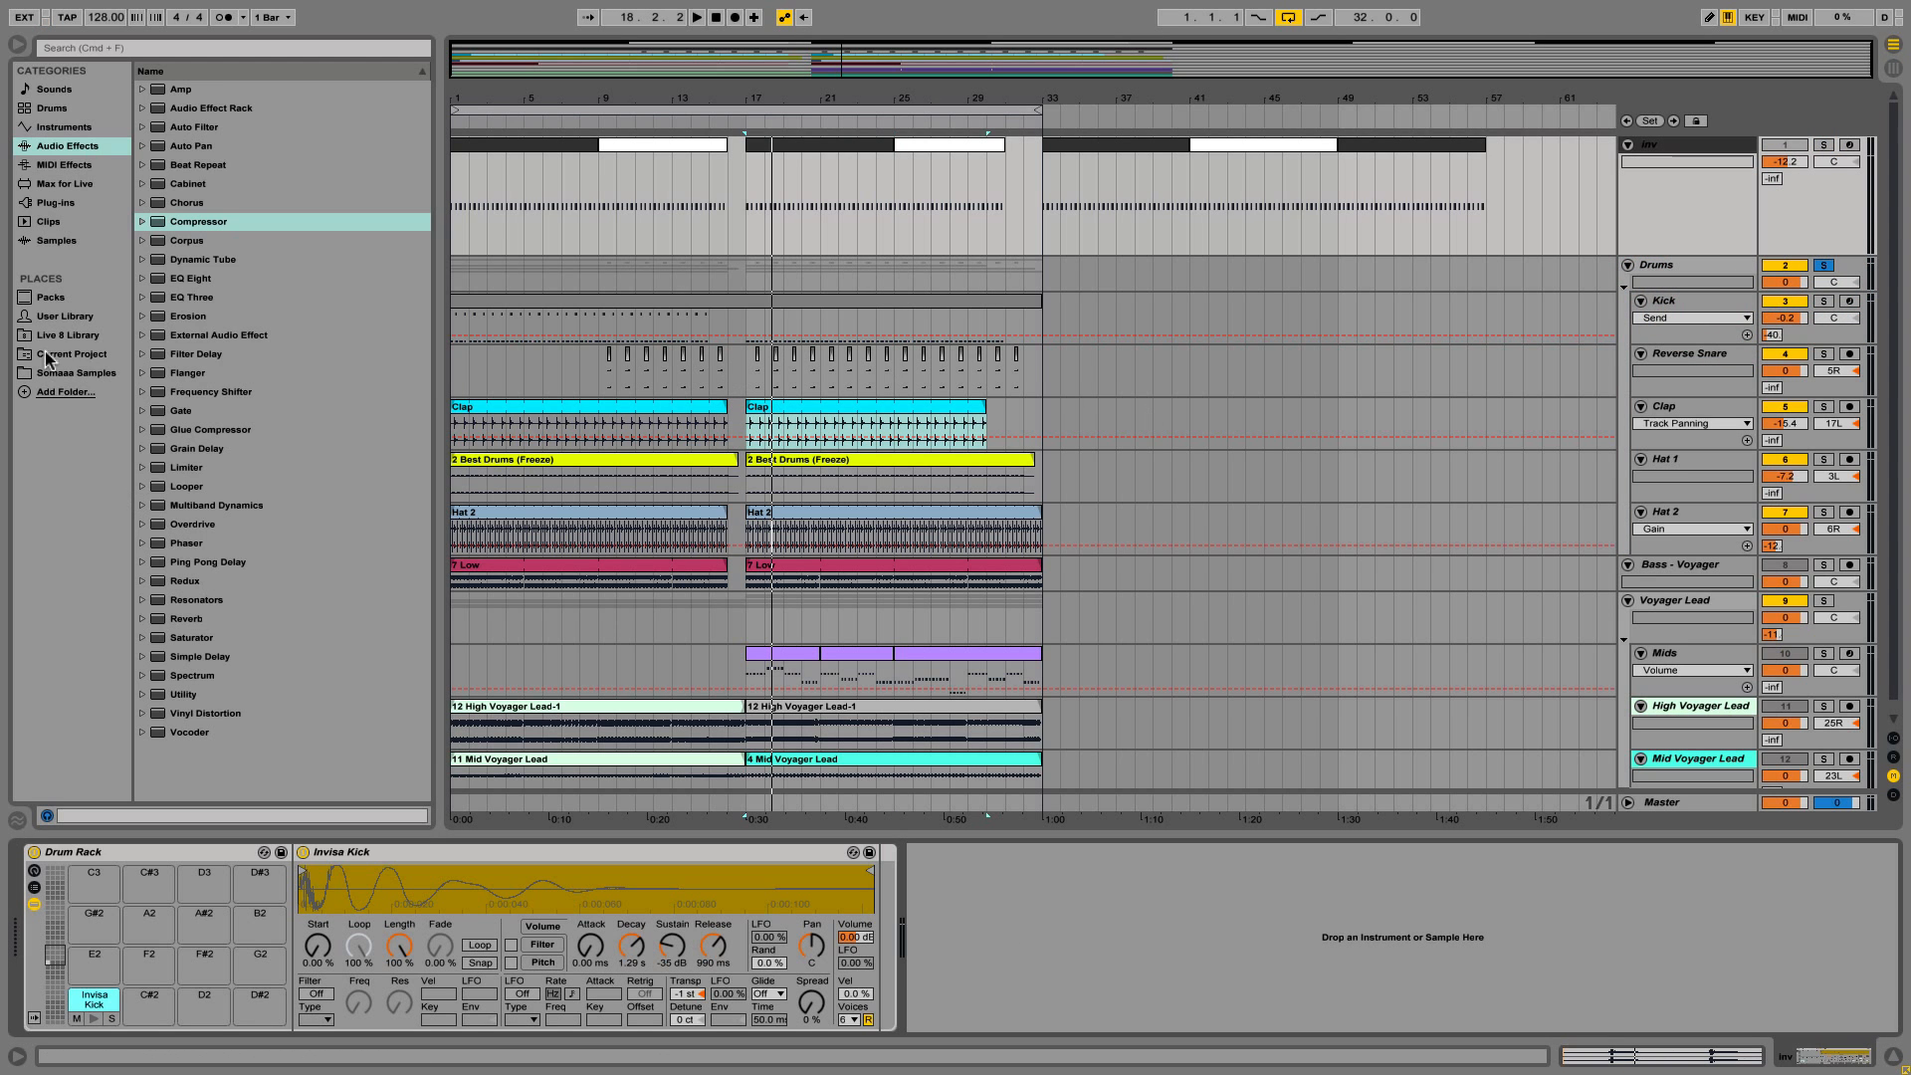
# Load Kick 002.wav from the Kick folder of Somaaa Samples onto the Drum Rack pad that holds Invisa Kick.
pyautogui.click(67, 375)
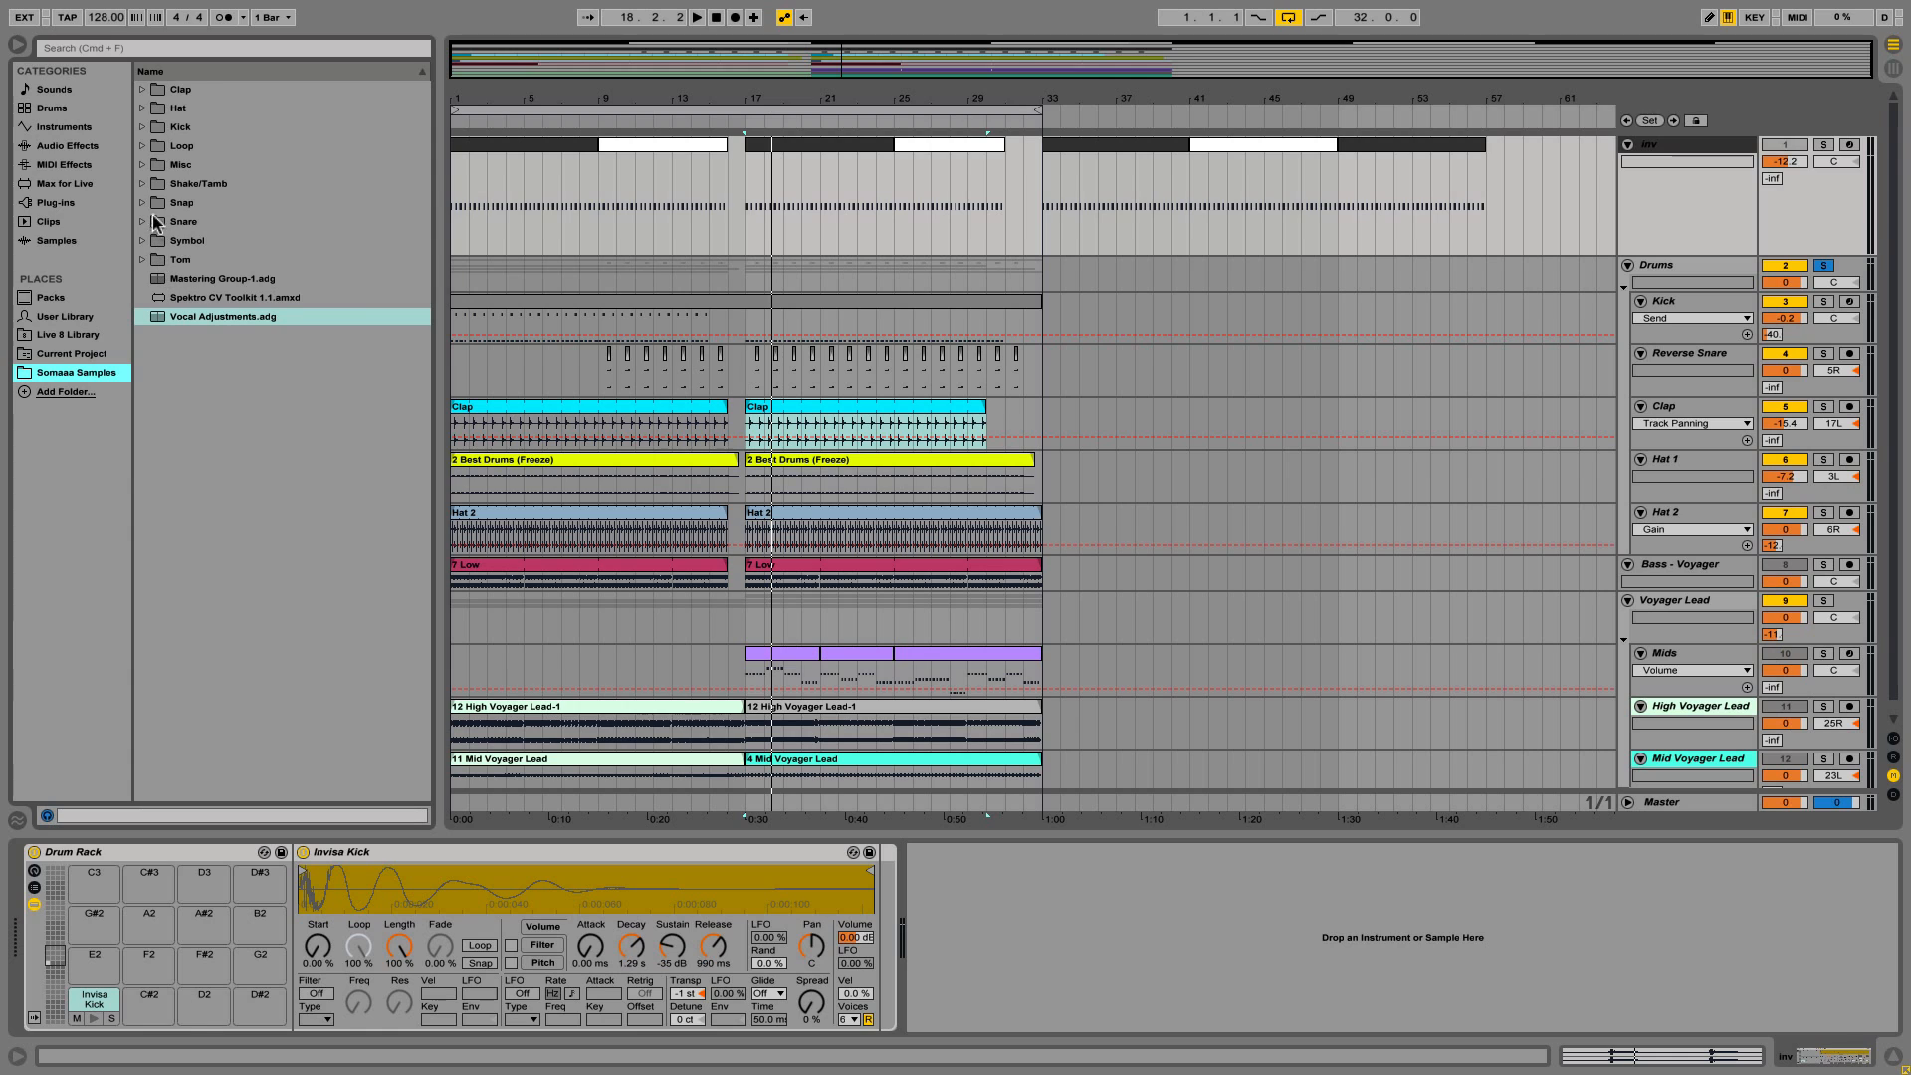
pyautogui.click(141, 126)
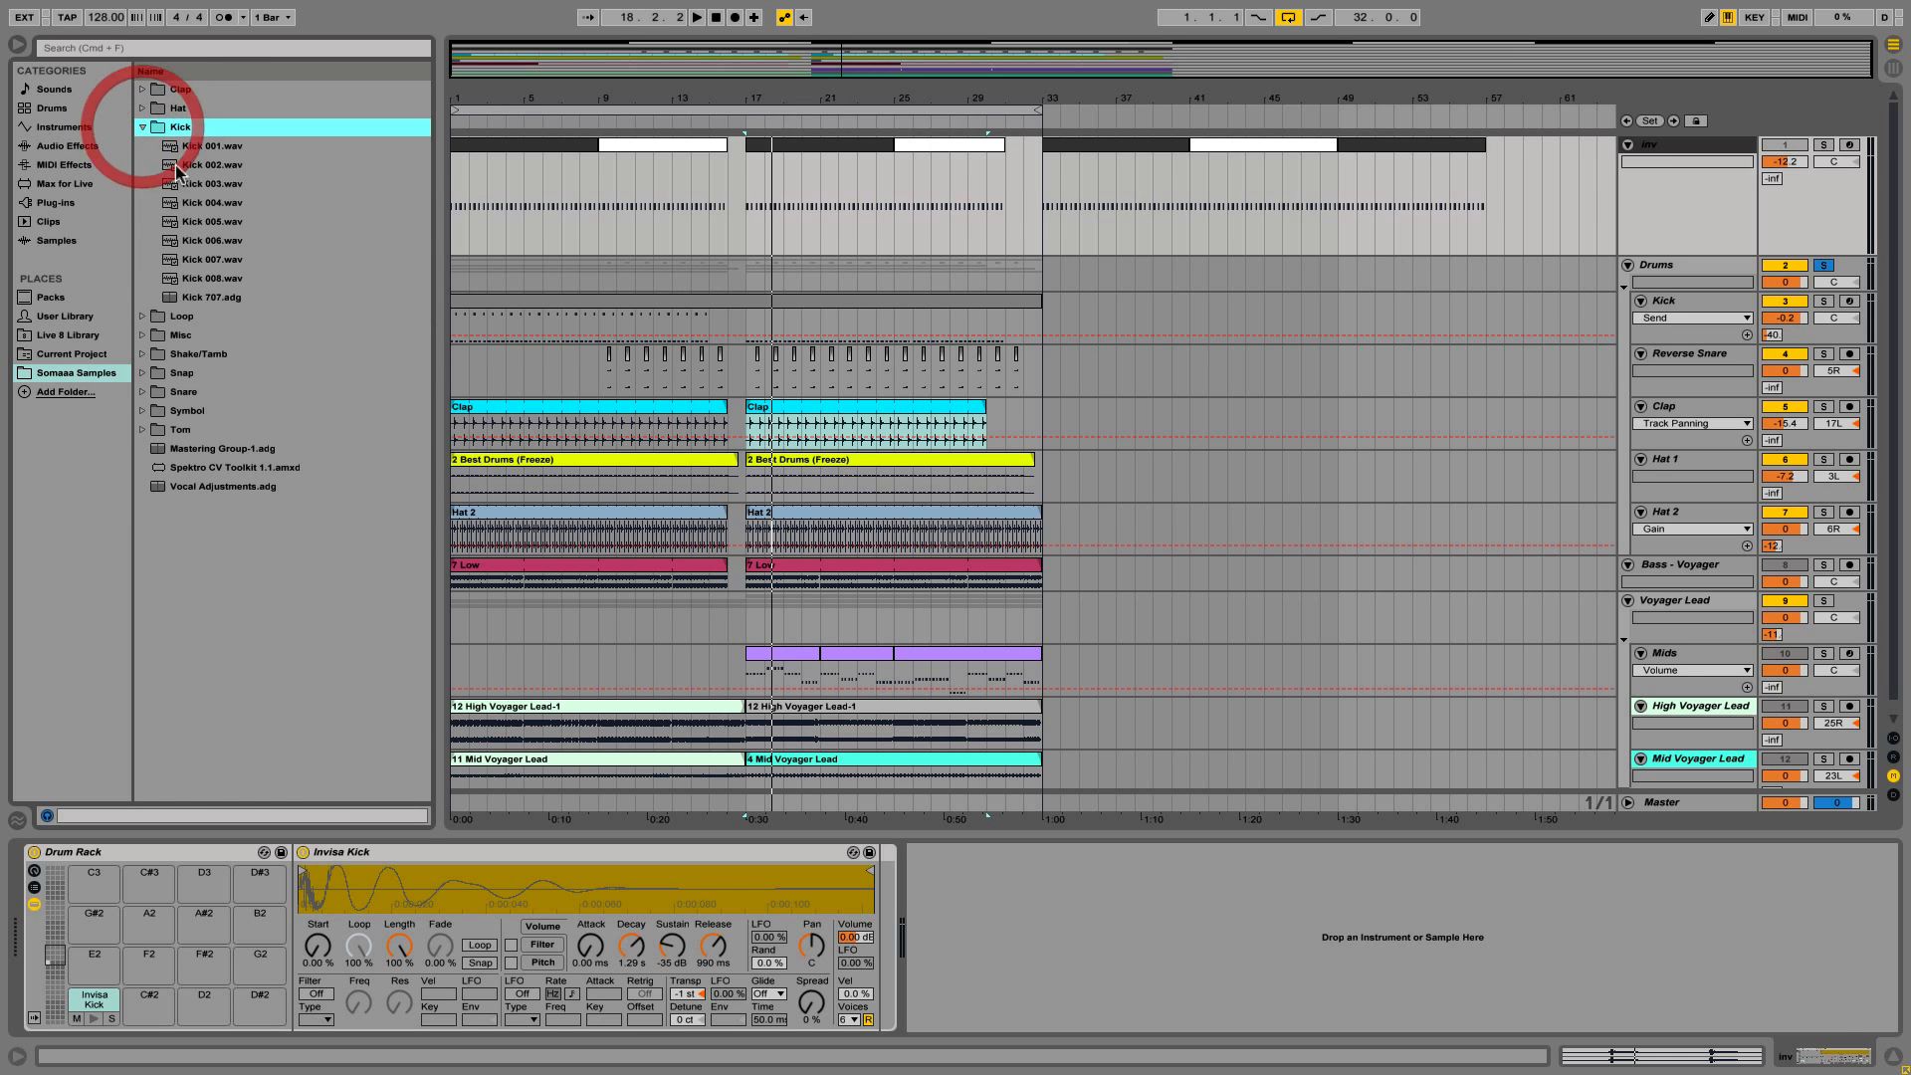
pyautogui.press('Down')
pyautogui.press('Down')
pyautogui.press('Down')
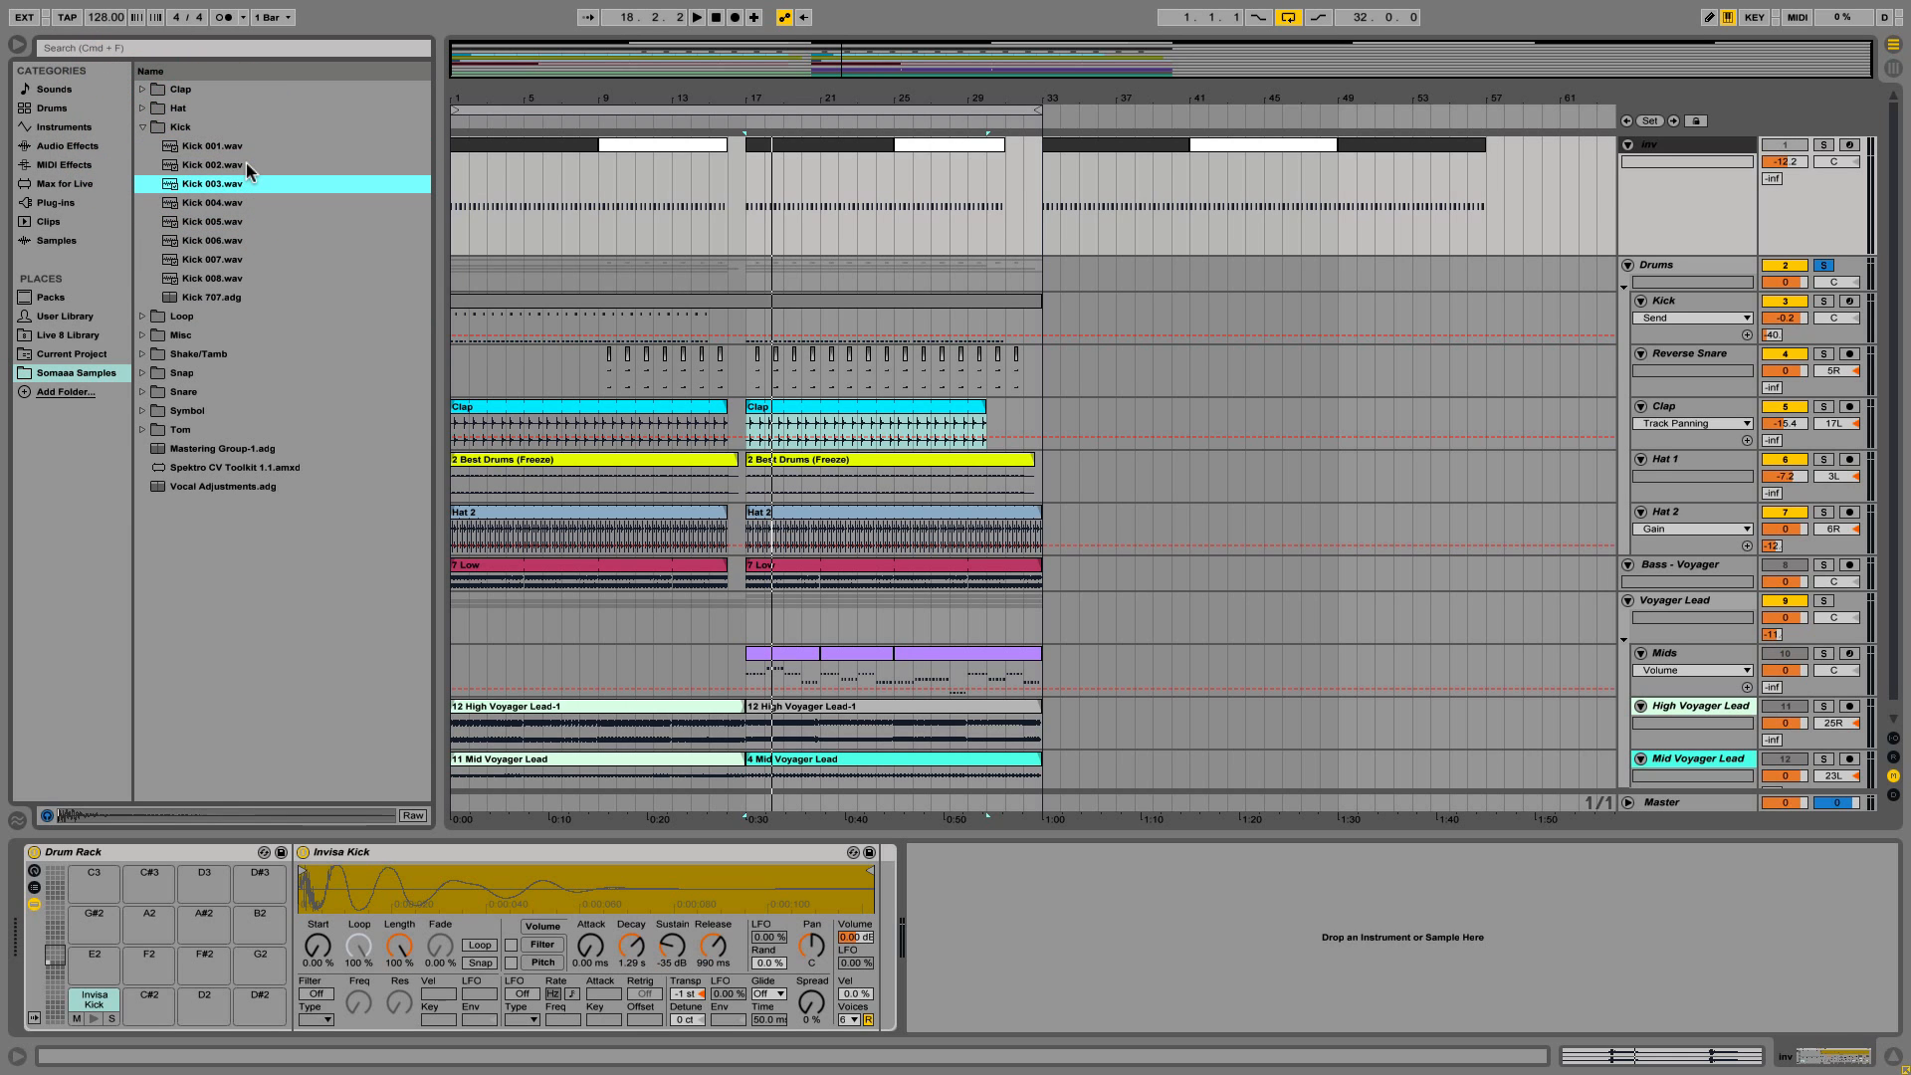
pyautogui.moveTo(189, 165); pyautogui.dragTo(88, 1024)
# Play the arrangement with the Drums group soloed and again with the inv track soloed.
pyautogui.press('space')
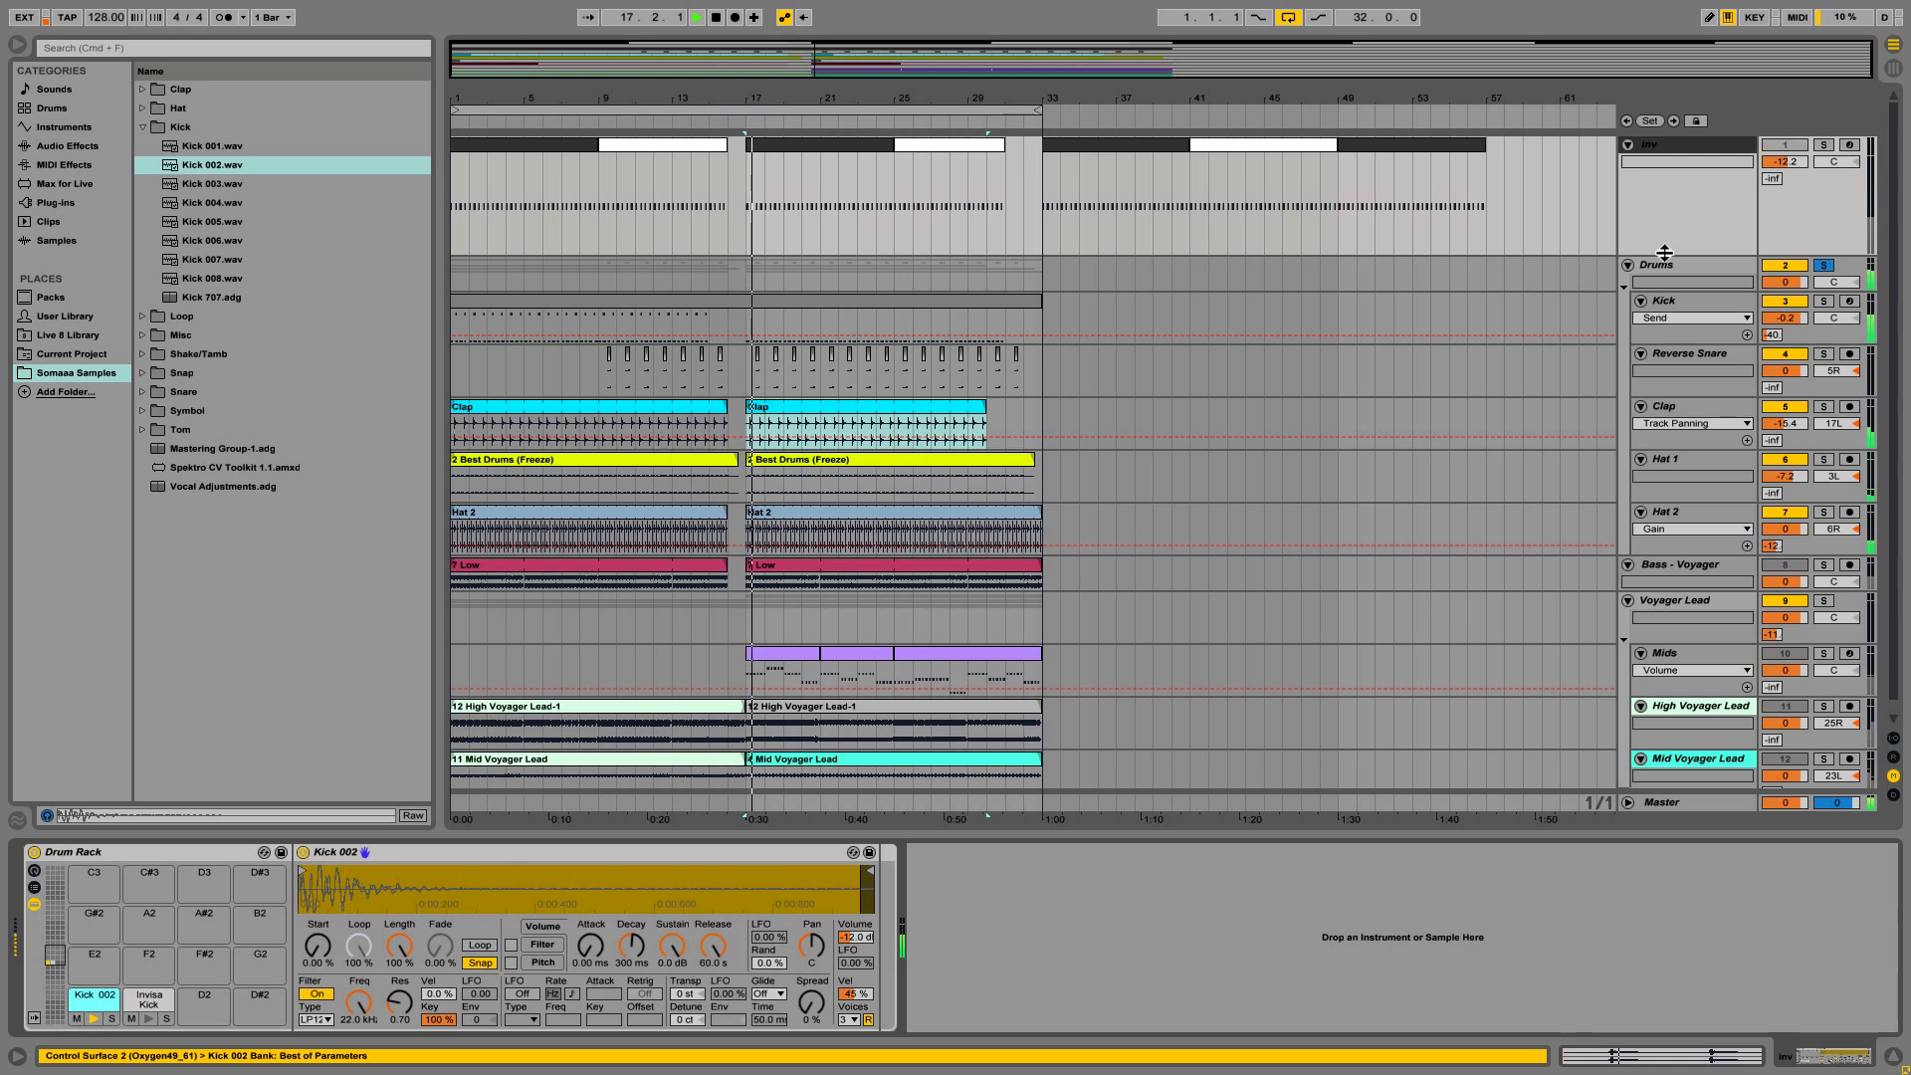
pyautogui.press('space')
pyautogui.click(1824, 146)
pyautogui.press('space')
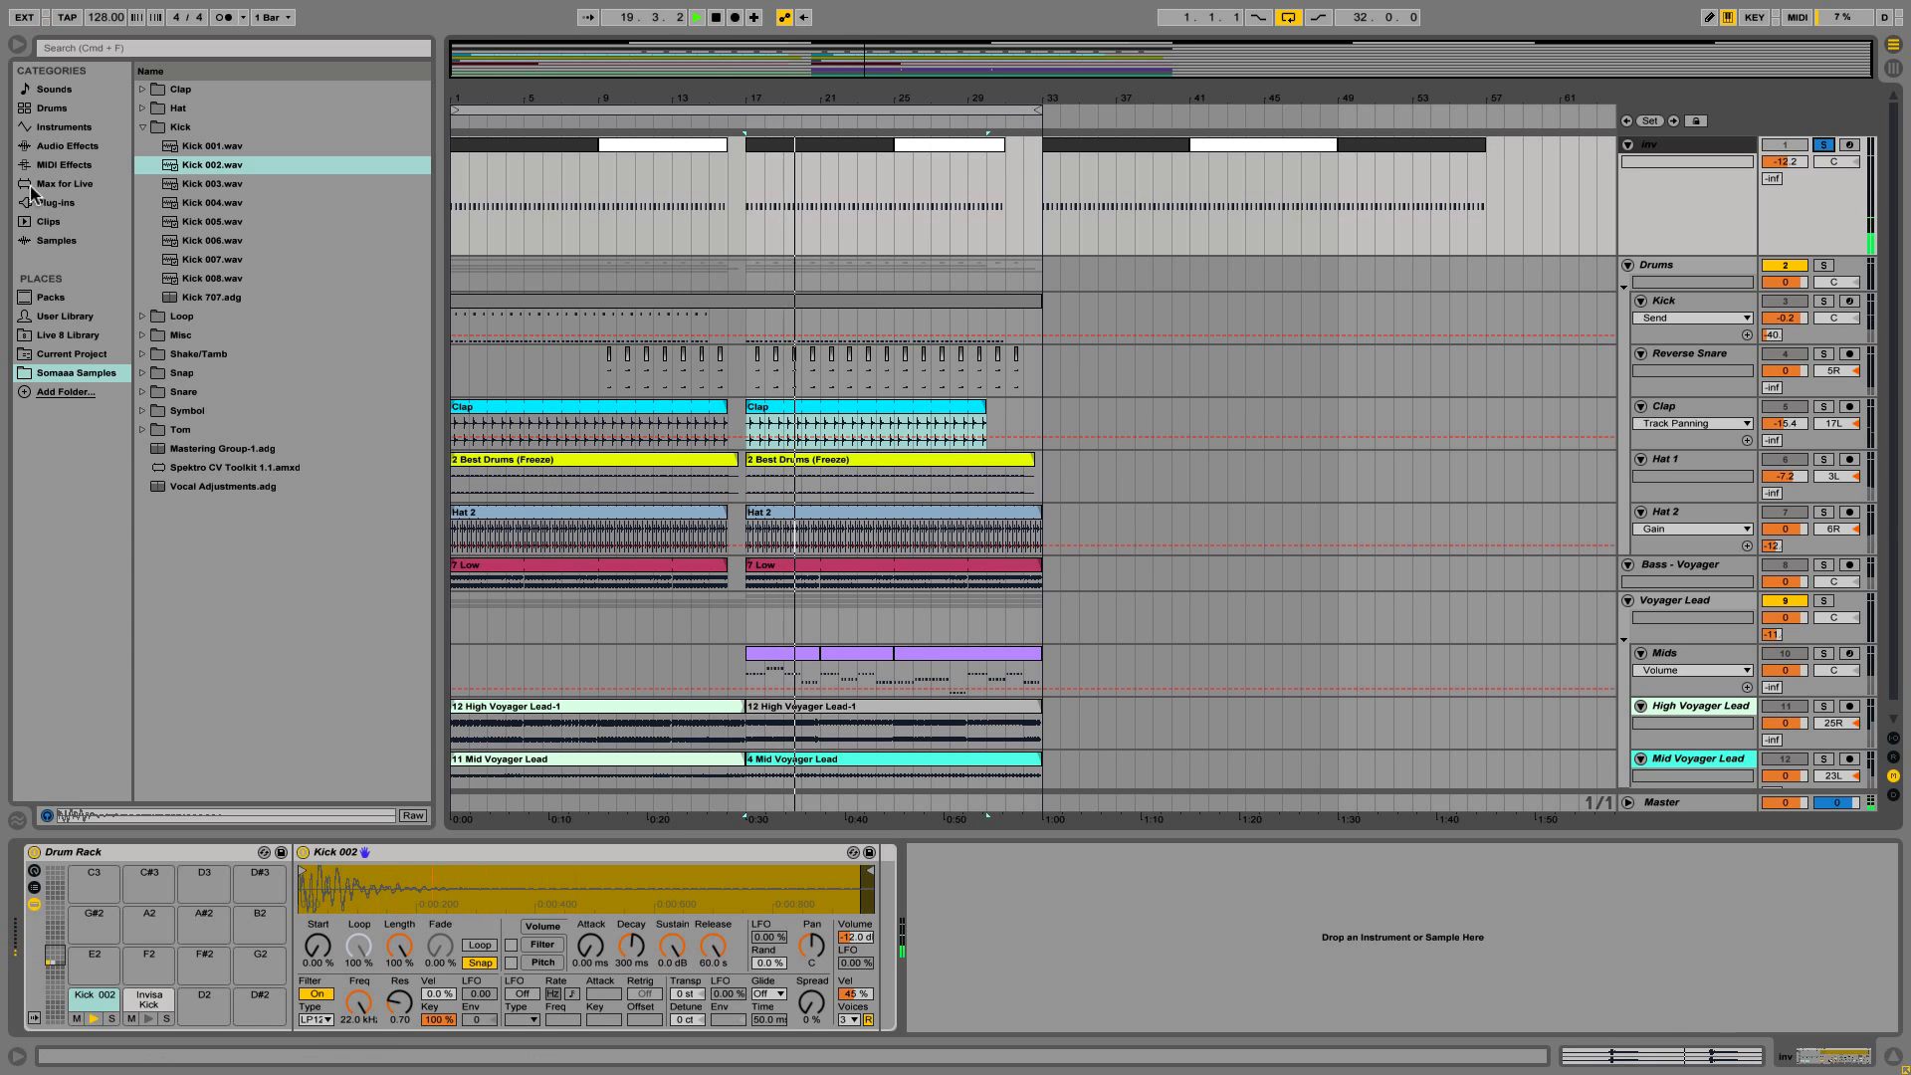
# Hide the browser and bring up the device chain of the Voyager Lead group.
pyautogui.click(17, 46)
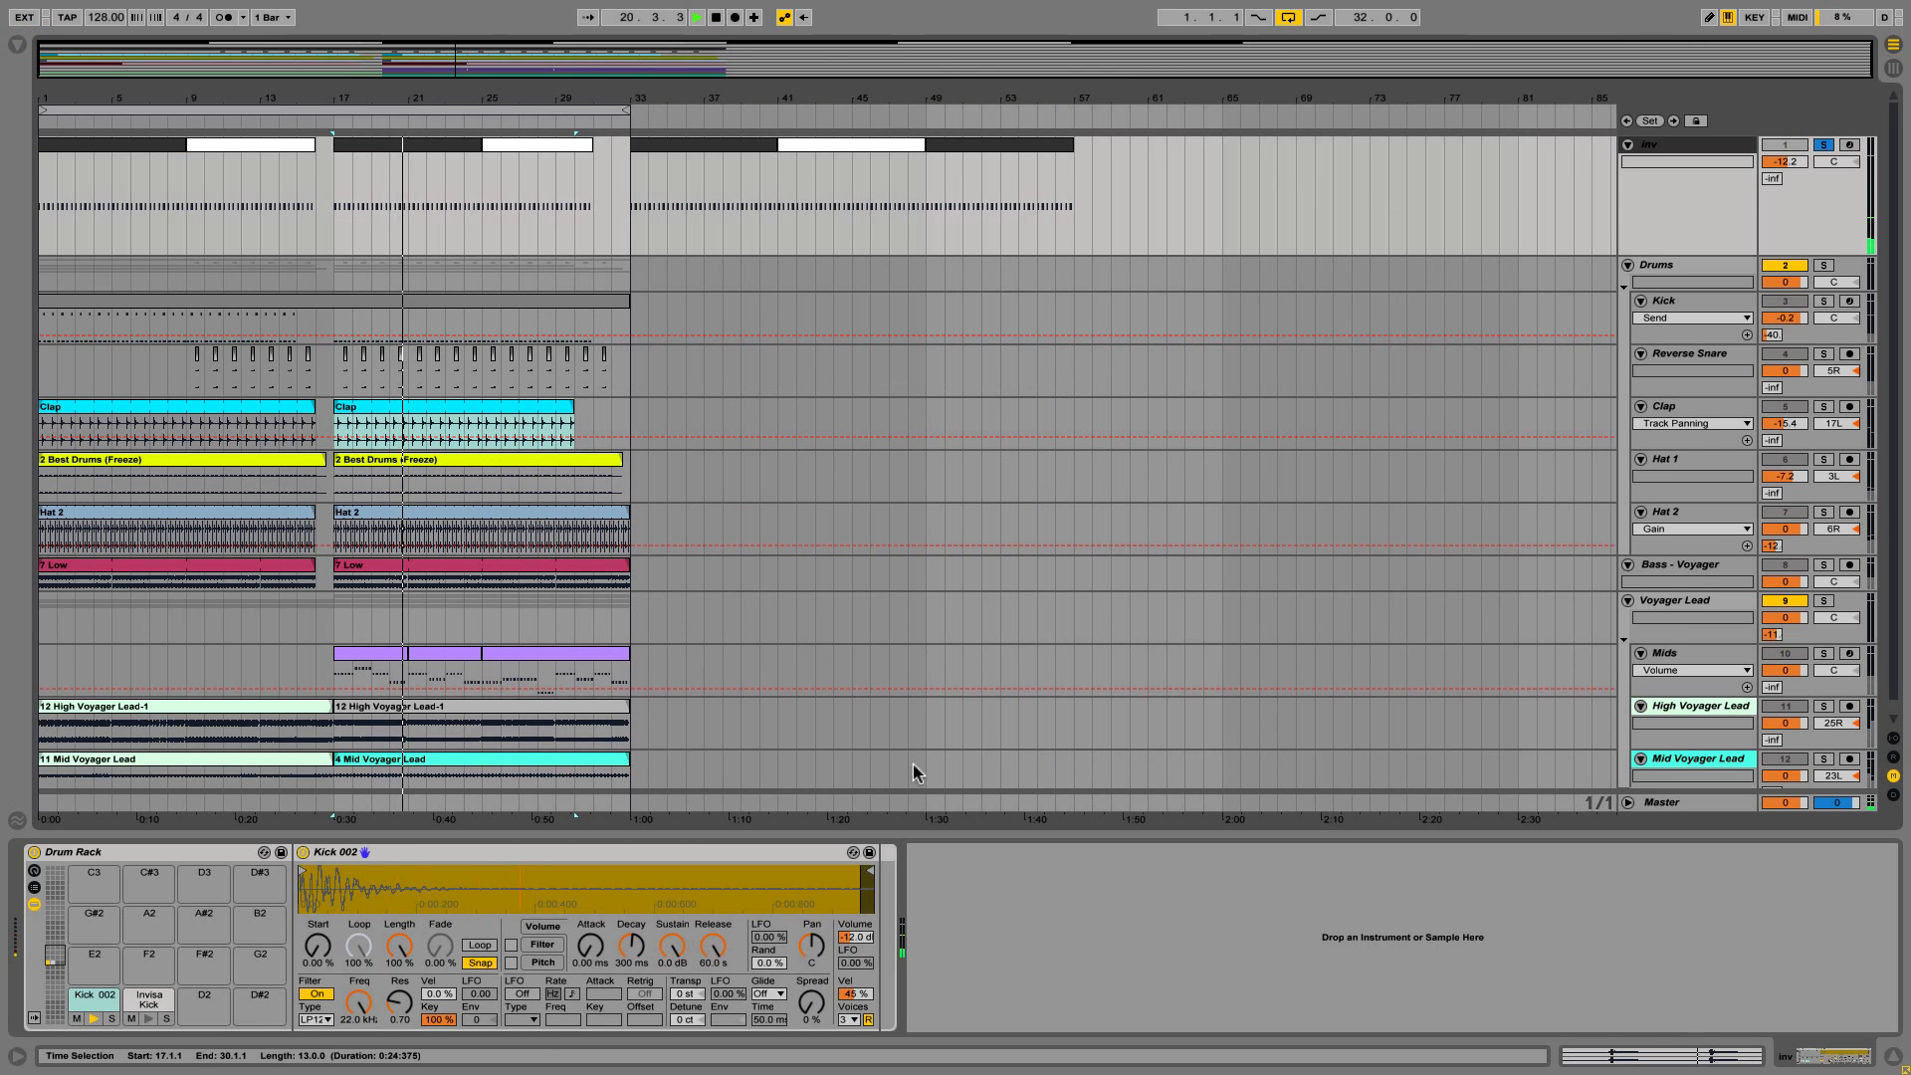
pyautogui.scroll(-1, 958, 716)
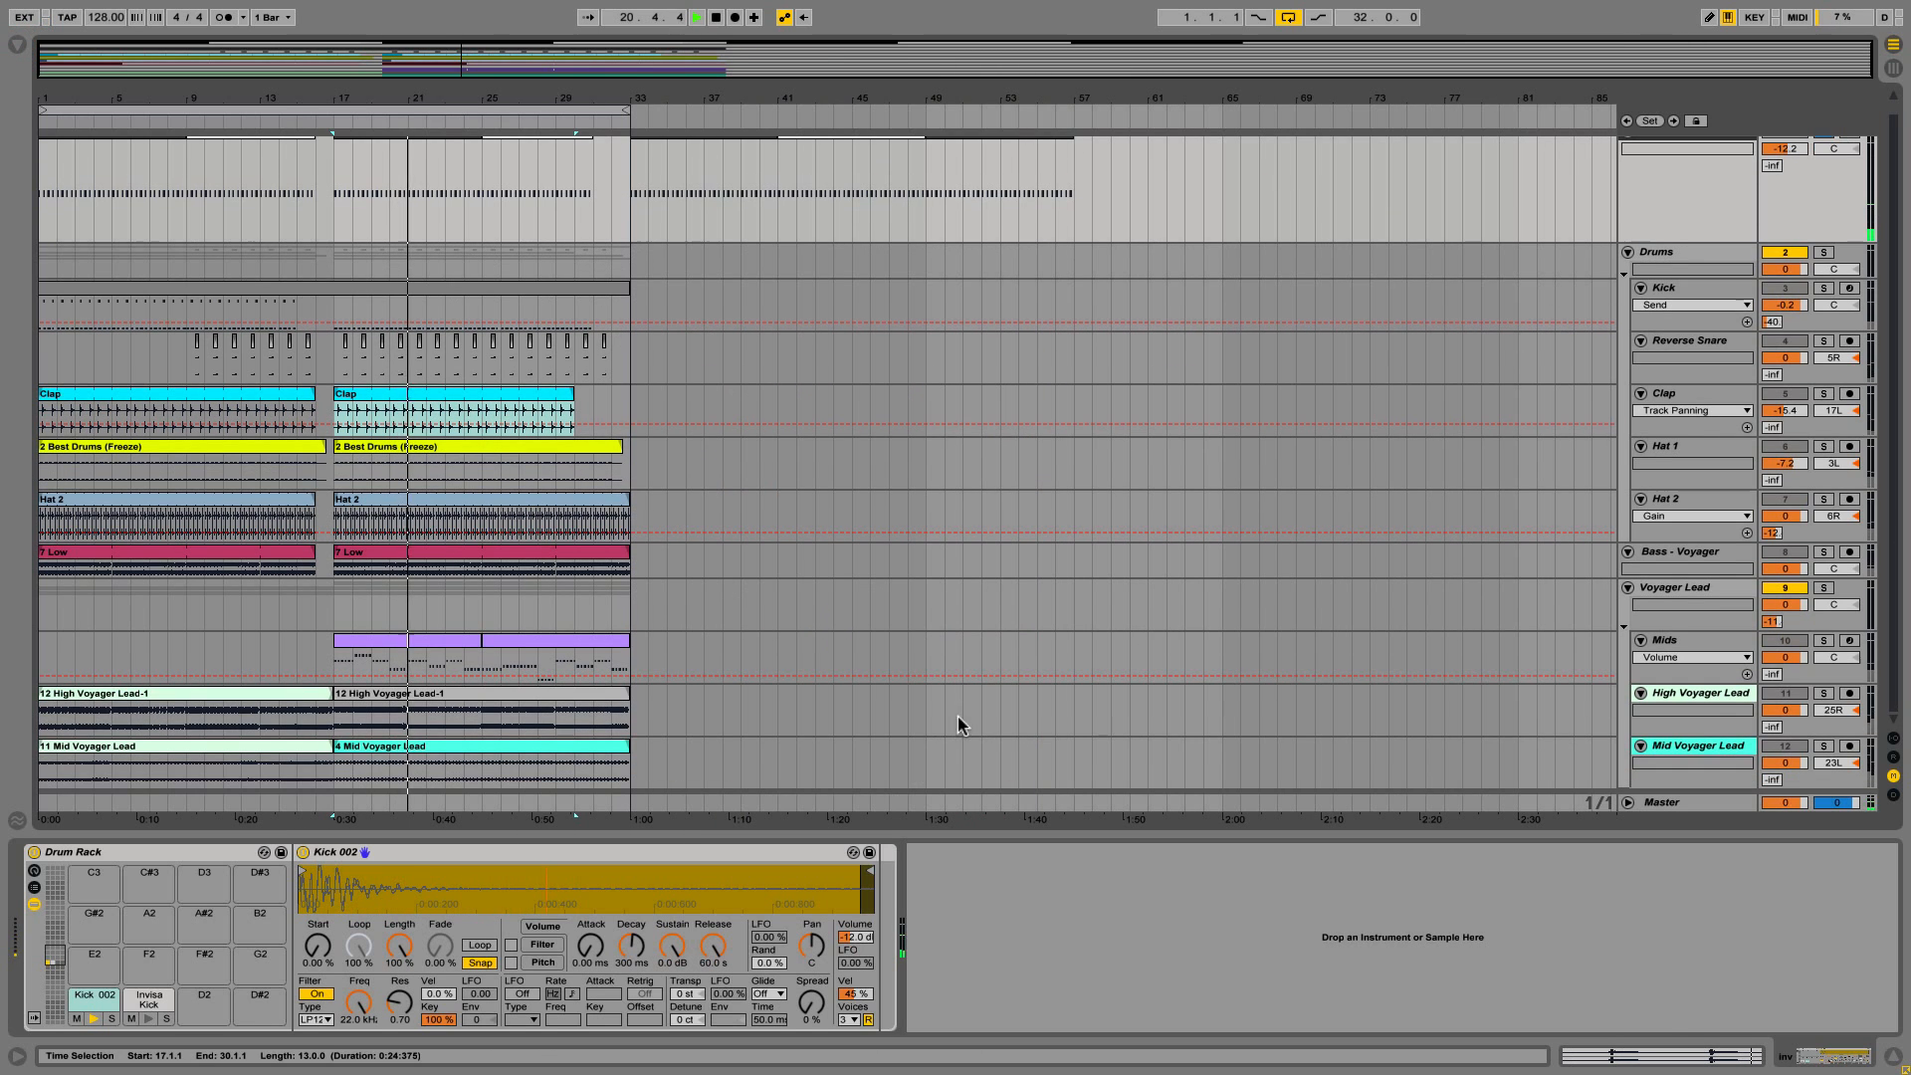
pyautogui.click(1702, 594)
pyautogui.scroll(1, 1493, 348)
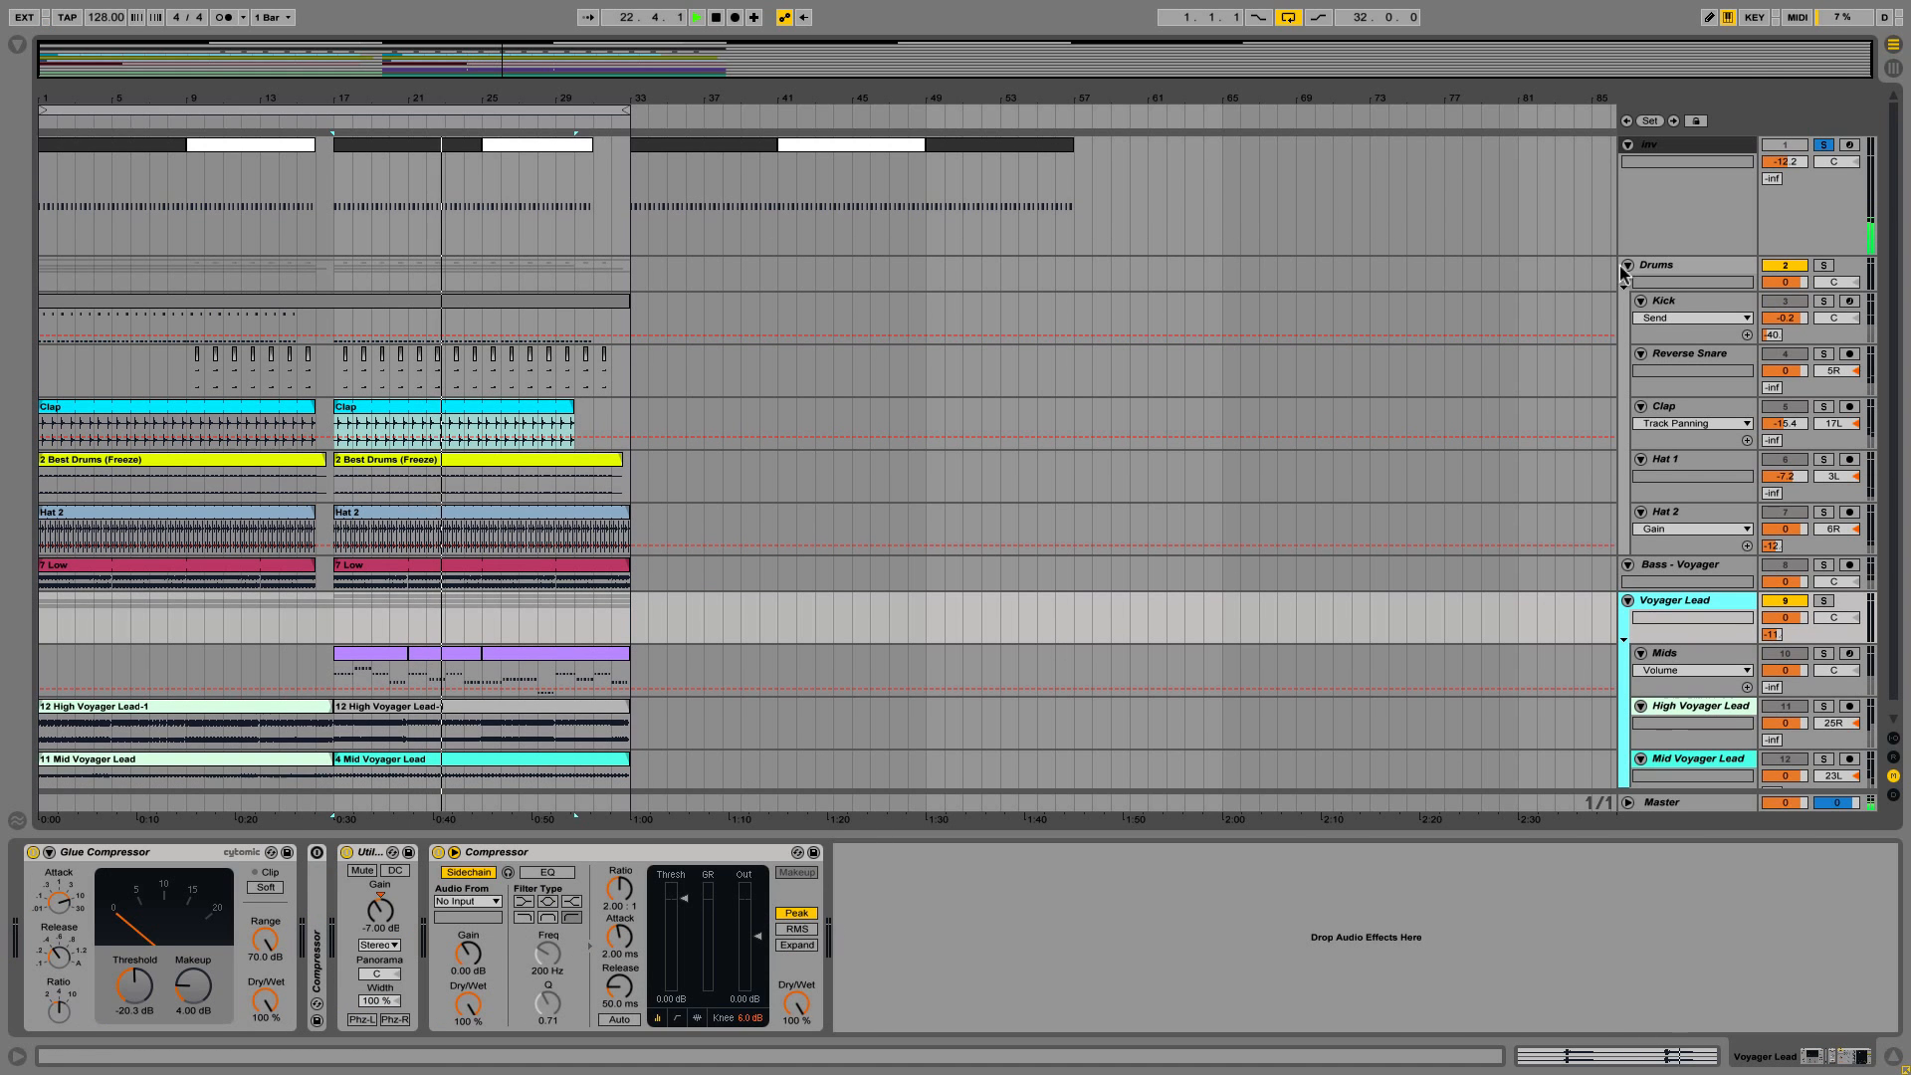
# Unsolo the inv track and leave it deactivated so that its kick stays silent.
pyautogui.click(1823, 145)
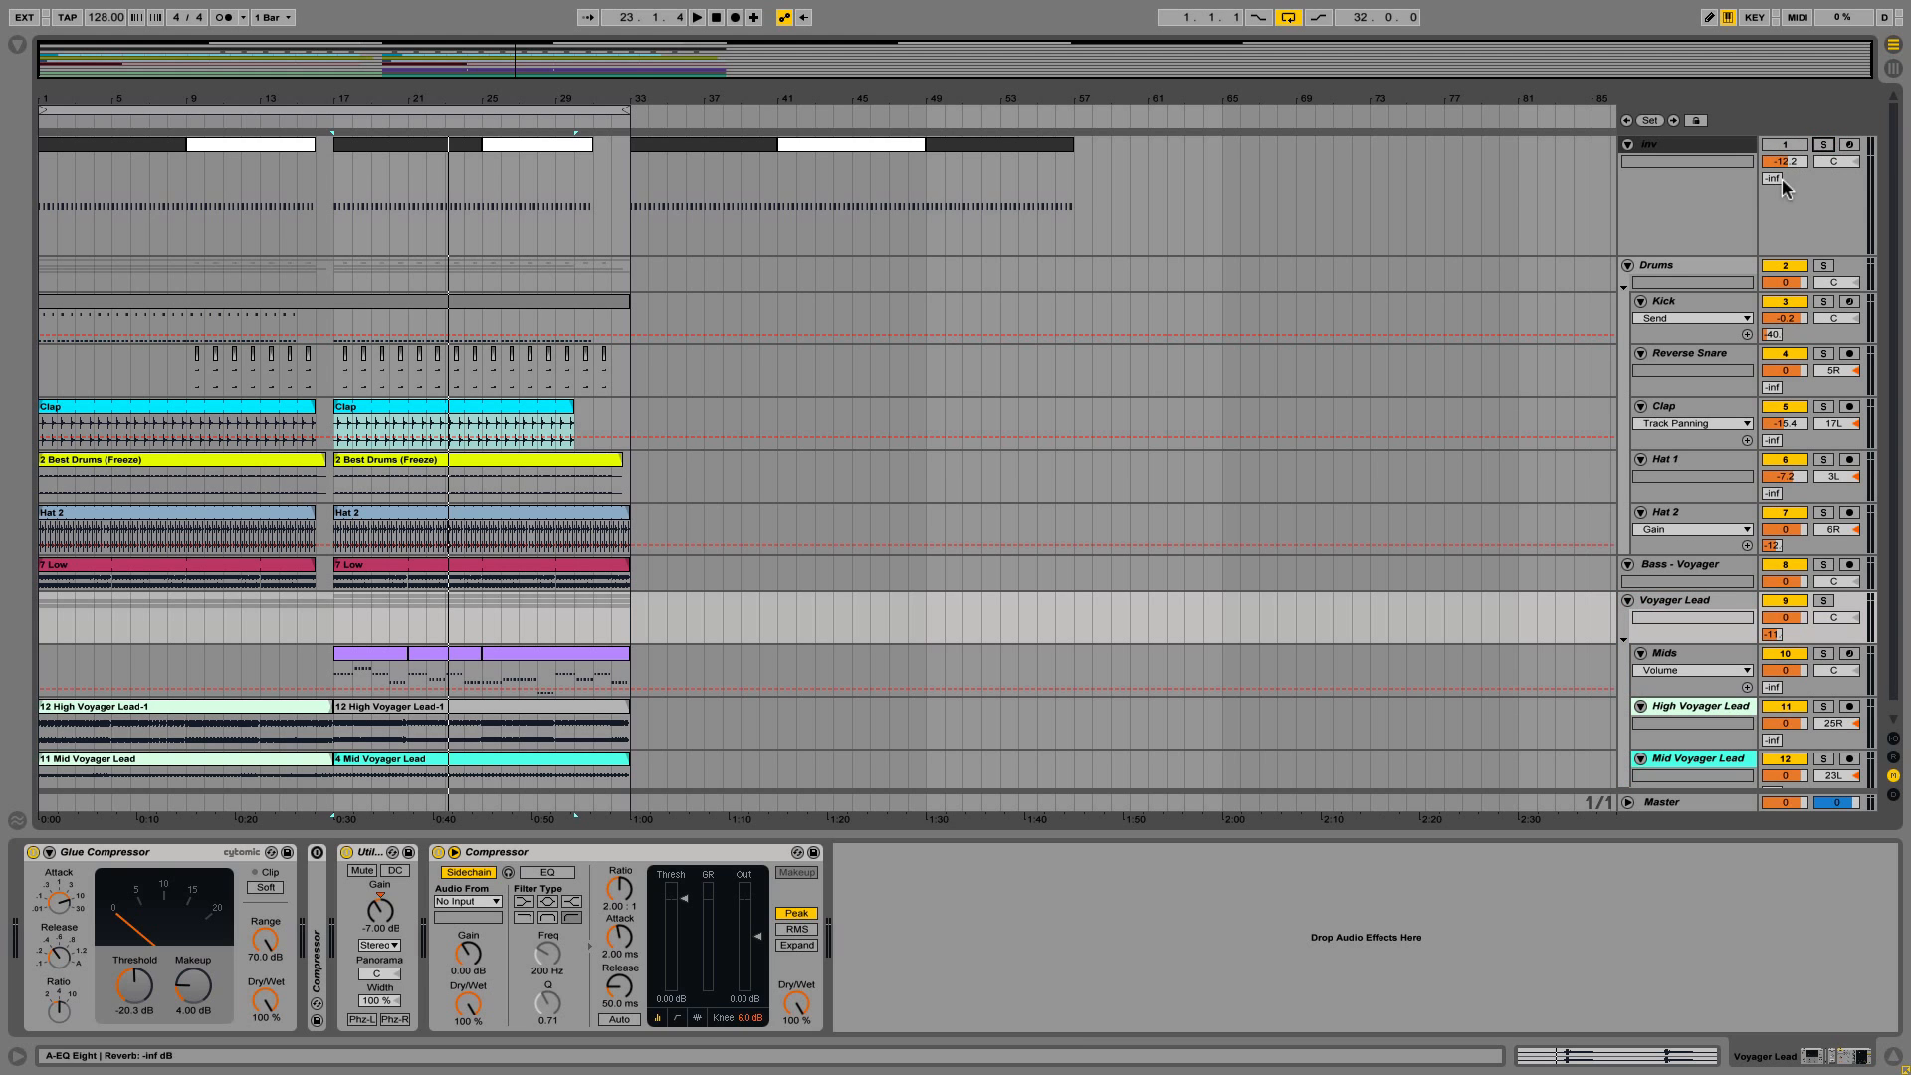
pyautogui.click(1782, 146)
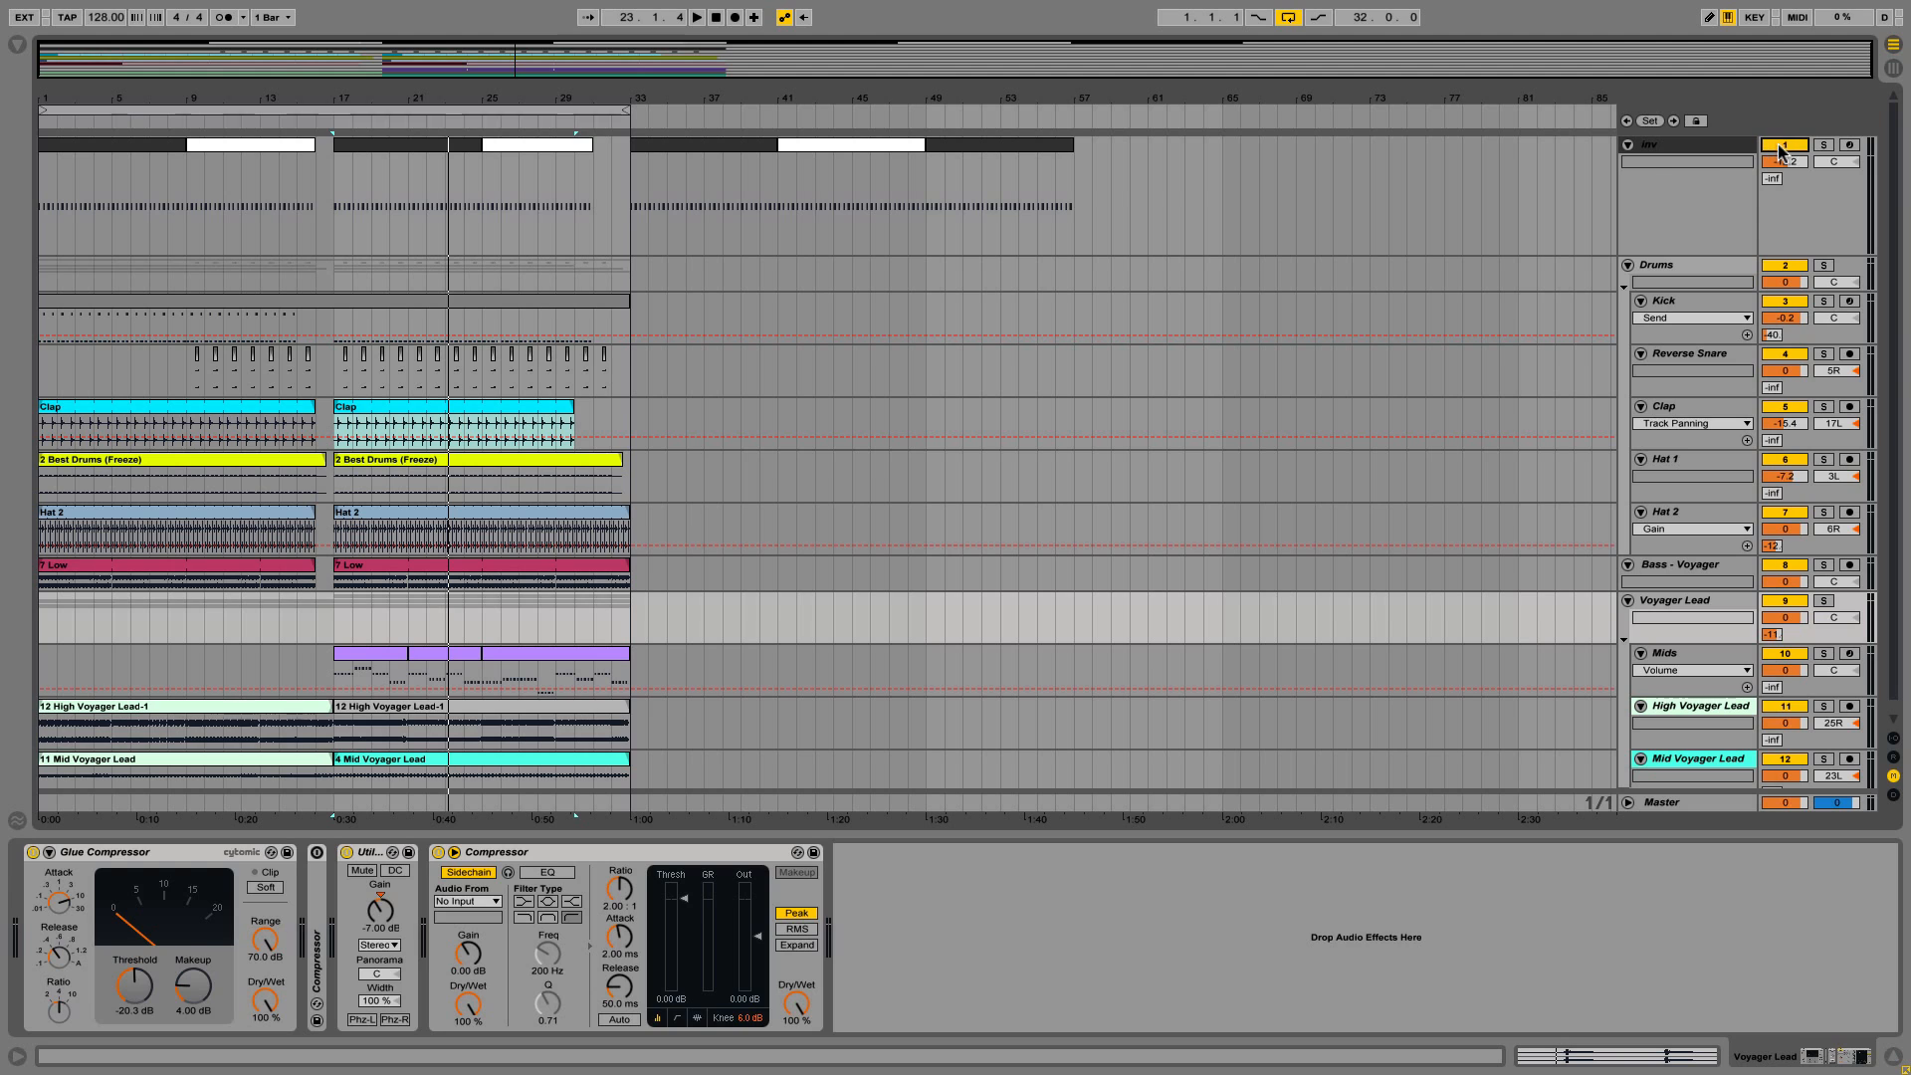
pyautogui.click(1781, 147)
# Enlarge the inv track and examine the Kick track's notes from bar 1 to 15 and around bar 31.
pyautogui.click(1628, 147)
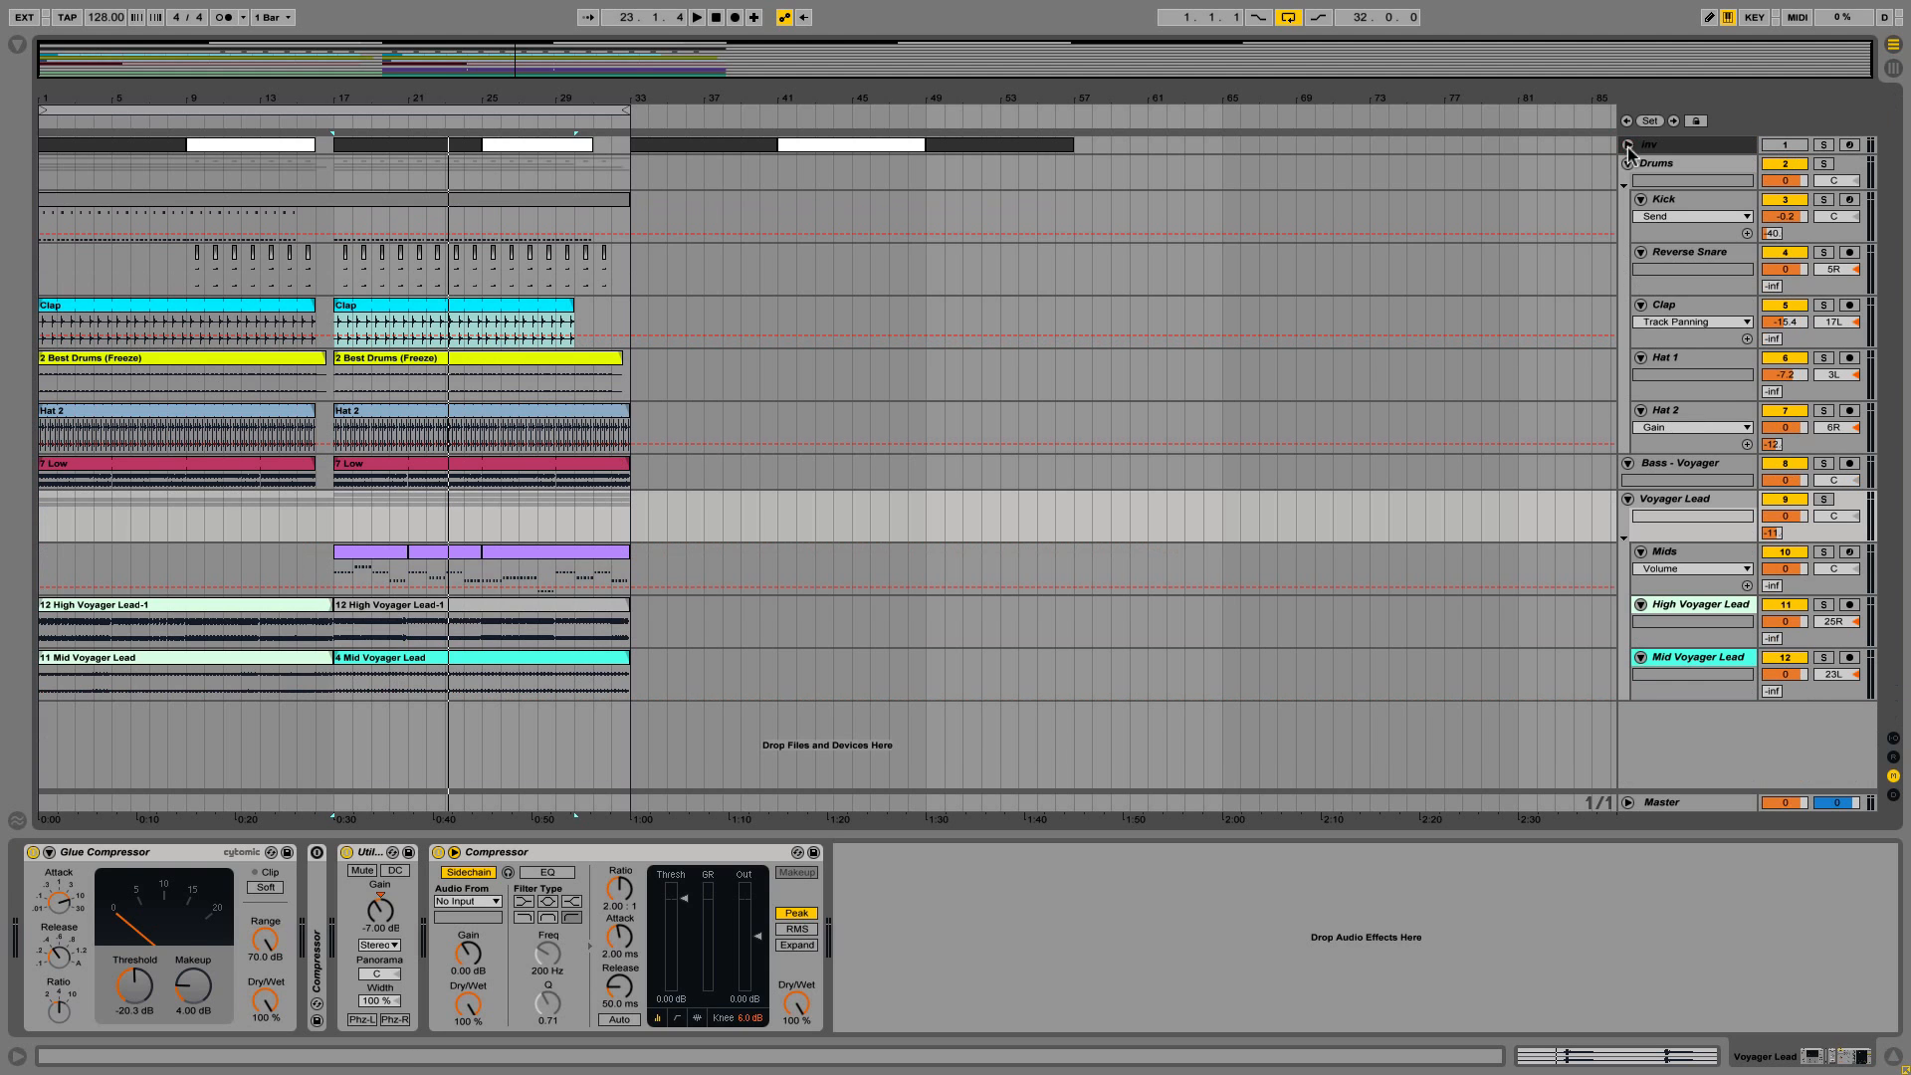
pyautogui.moveTo(1668, 153); pyautogui.dragTo(1644, 374)
pyautogui.moveTo(257, 47); pyautogui.dragTo(262, 107)
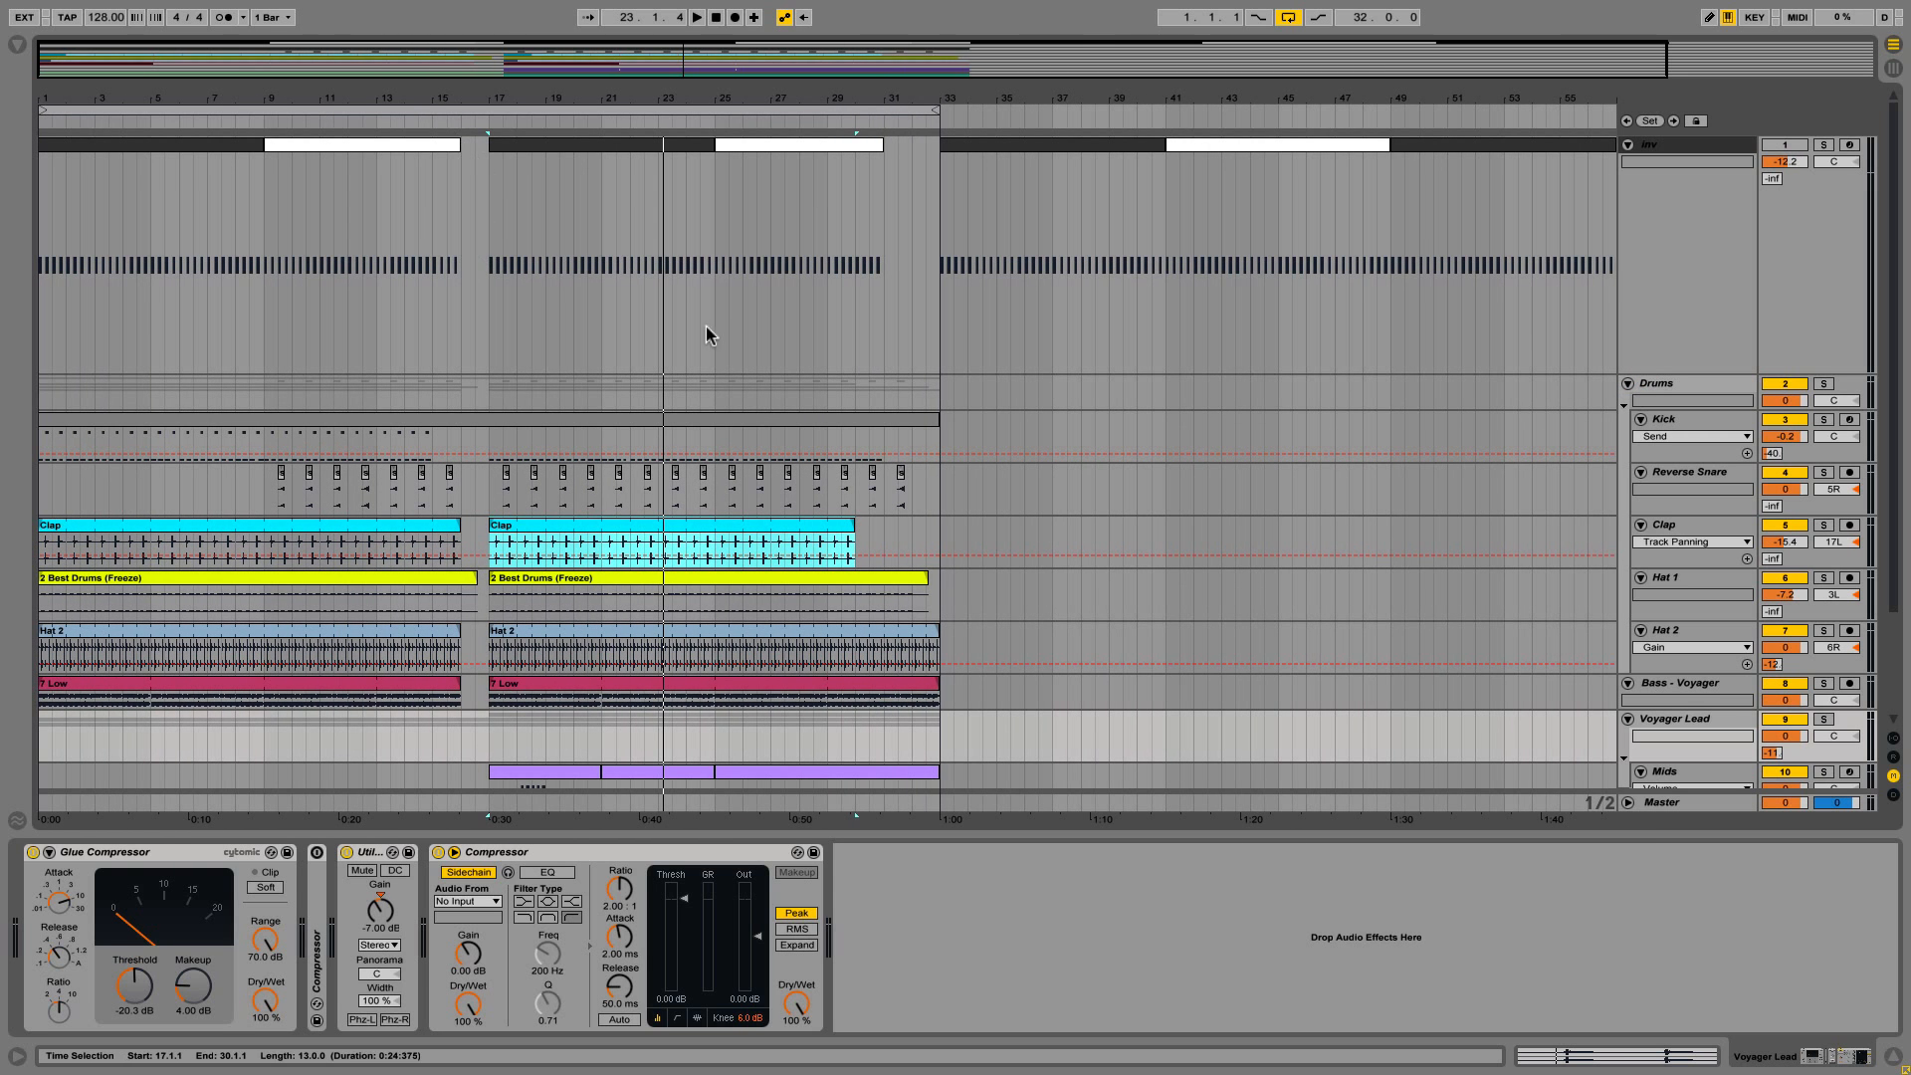
pyautogui.click(881, 440)
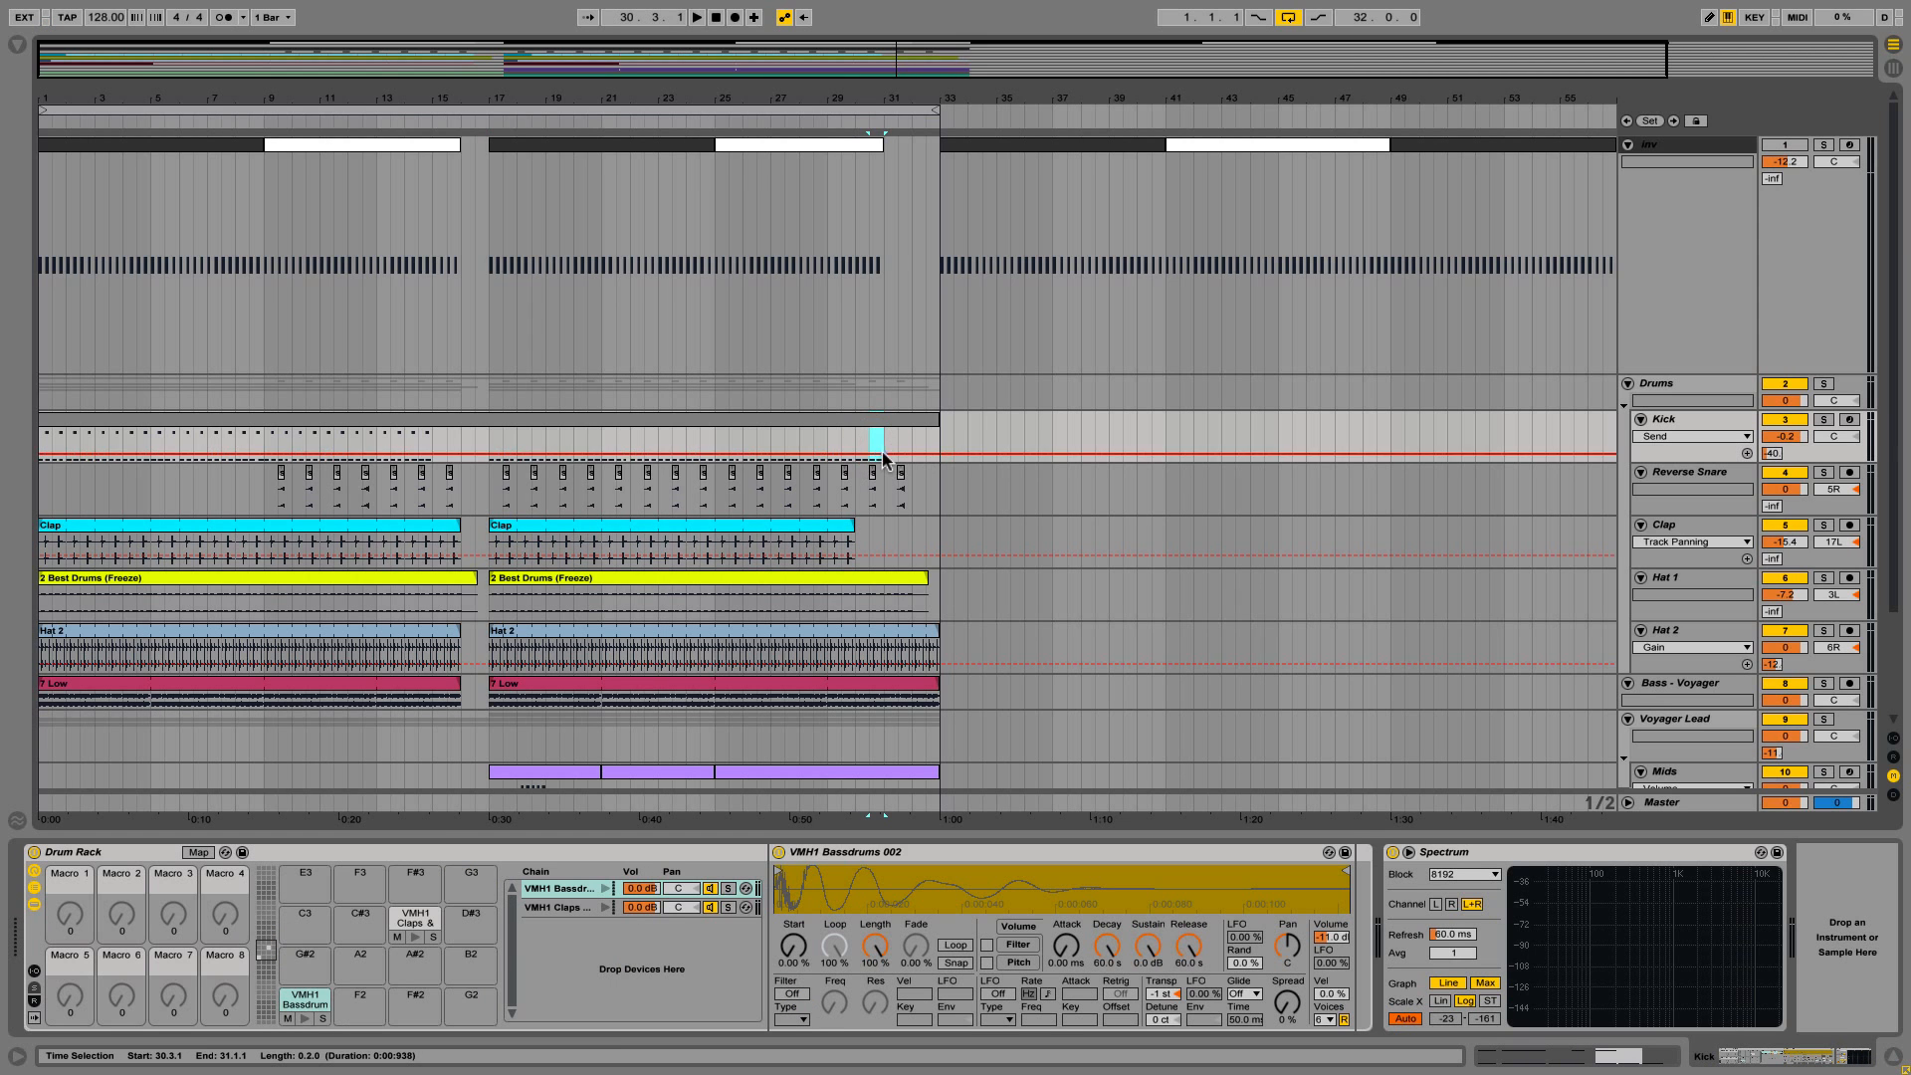
pyautogui.click(879, 440)
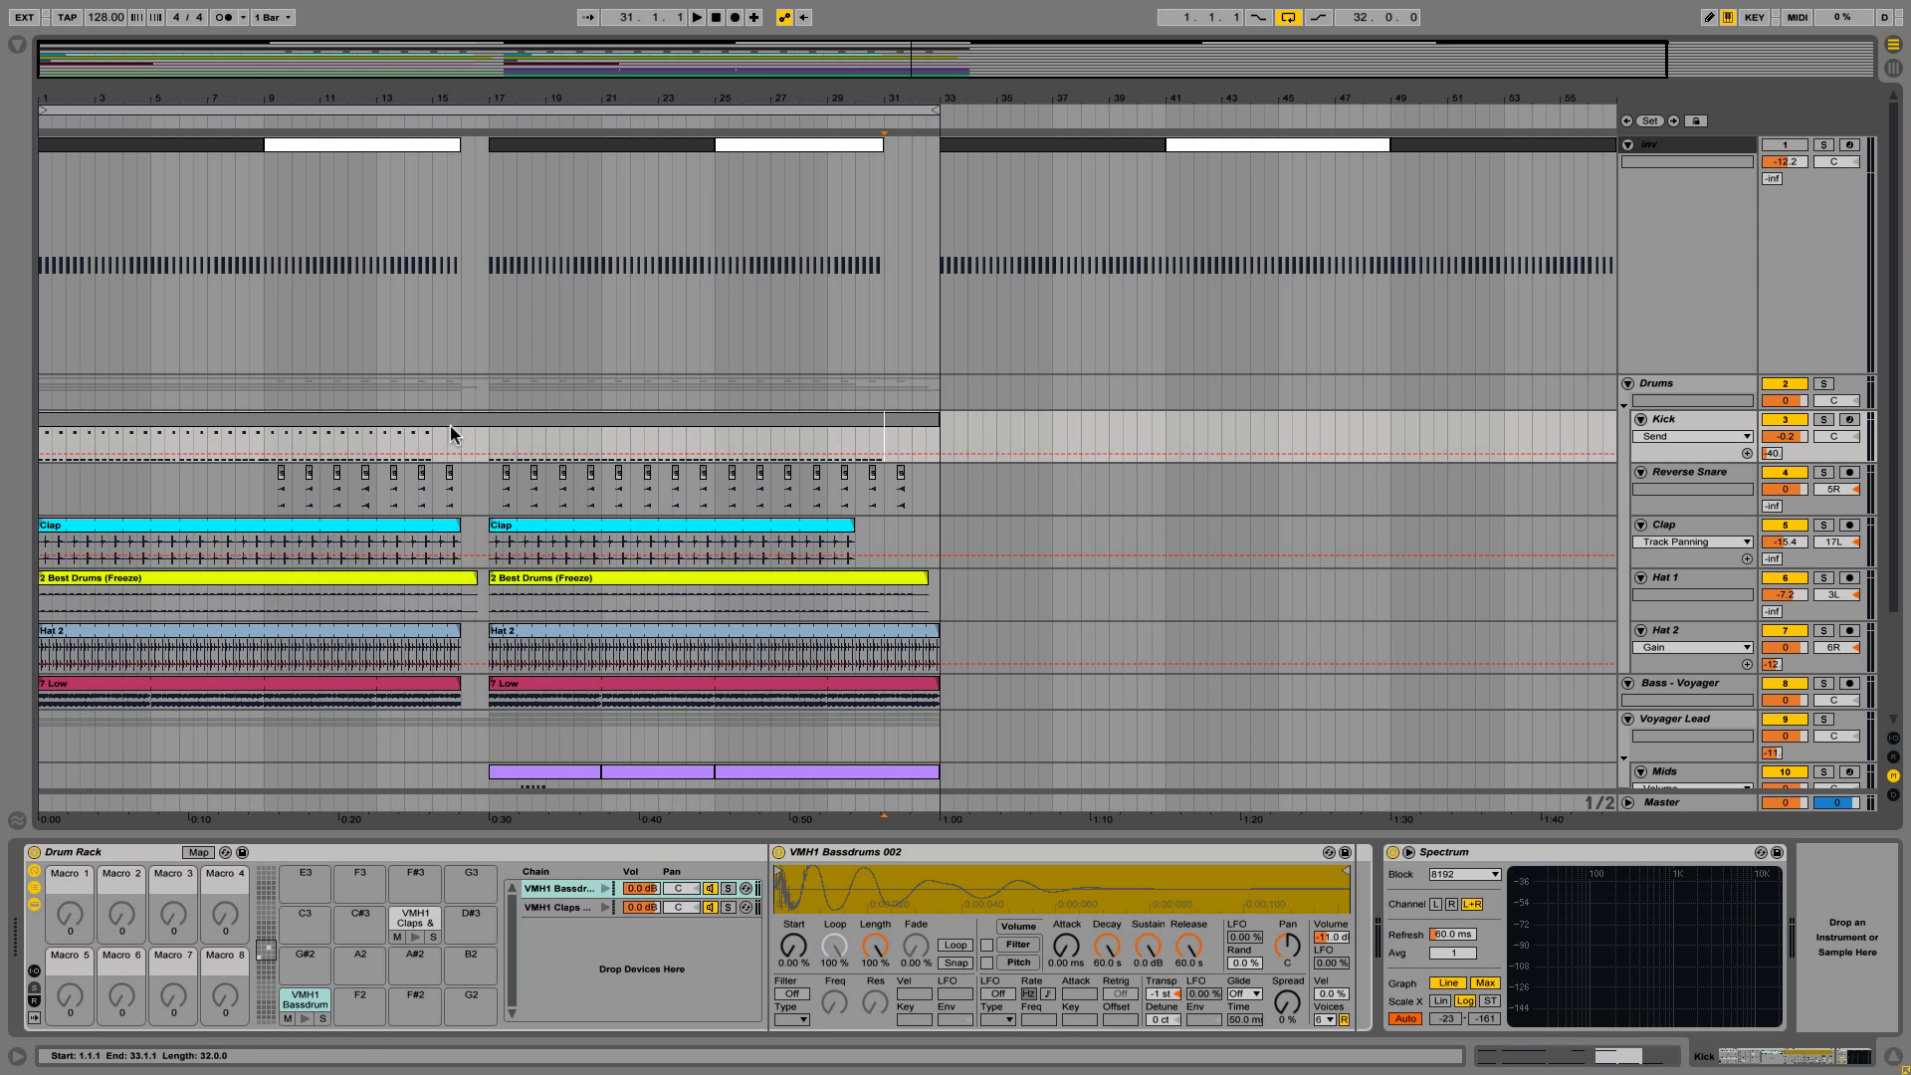
pyautogui.moveTo(432, 440); pyautogui.dragTo(30, 443)
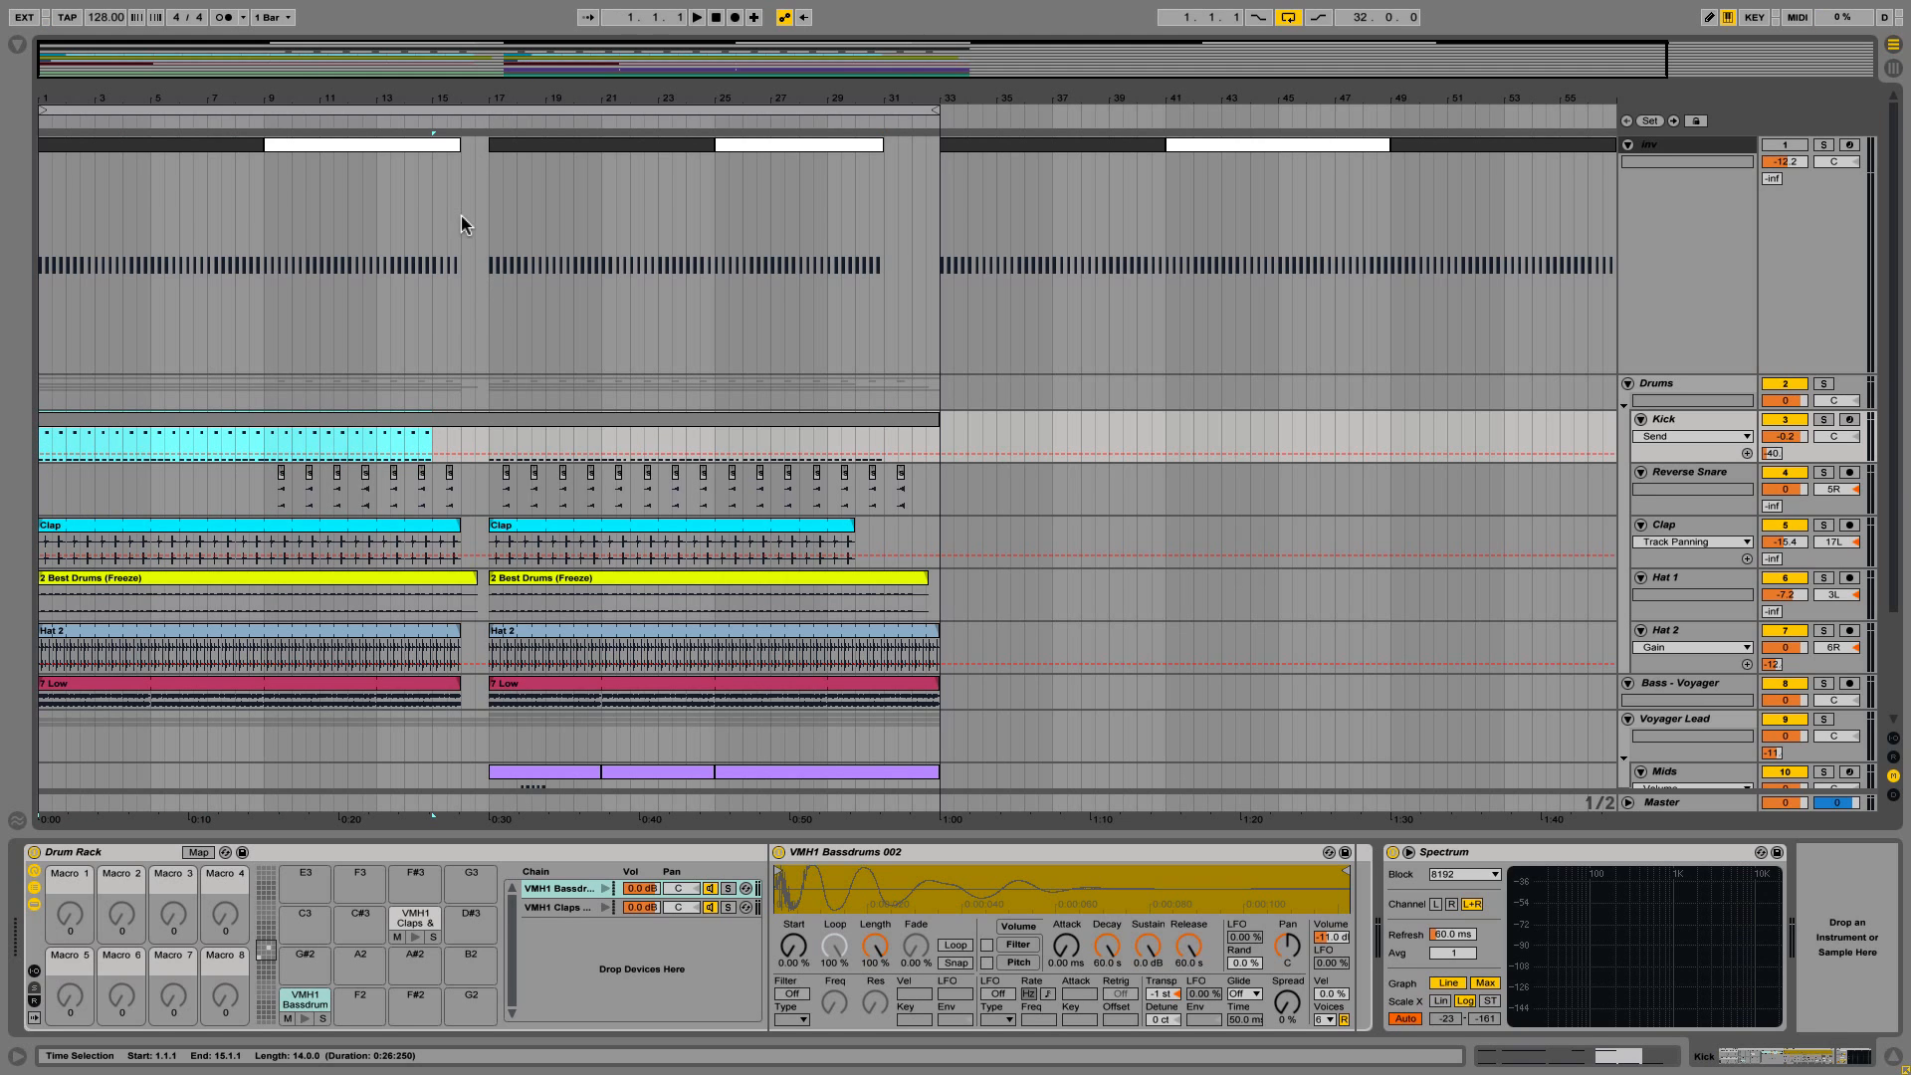
pyautogui.click(428, 445)
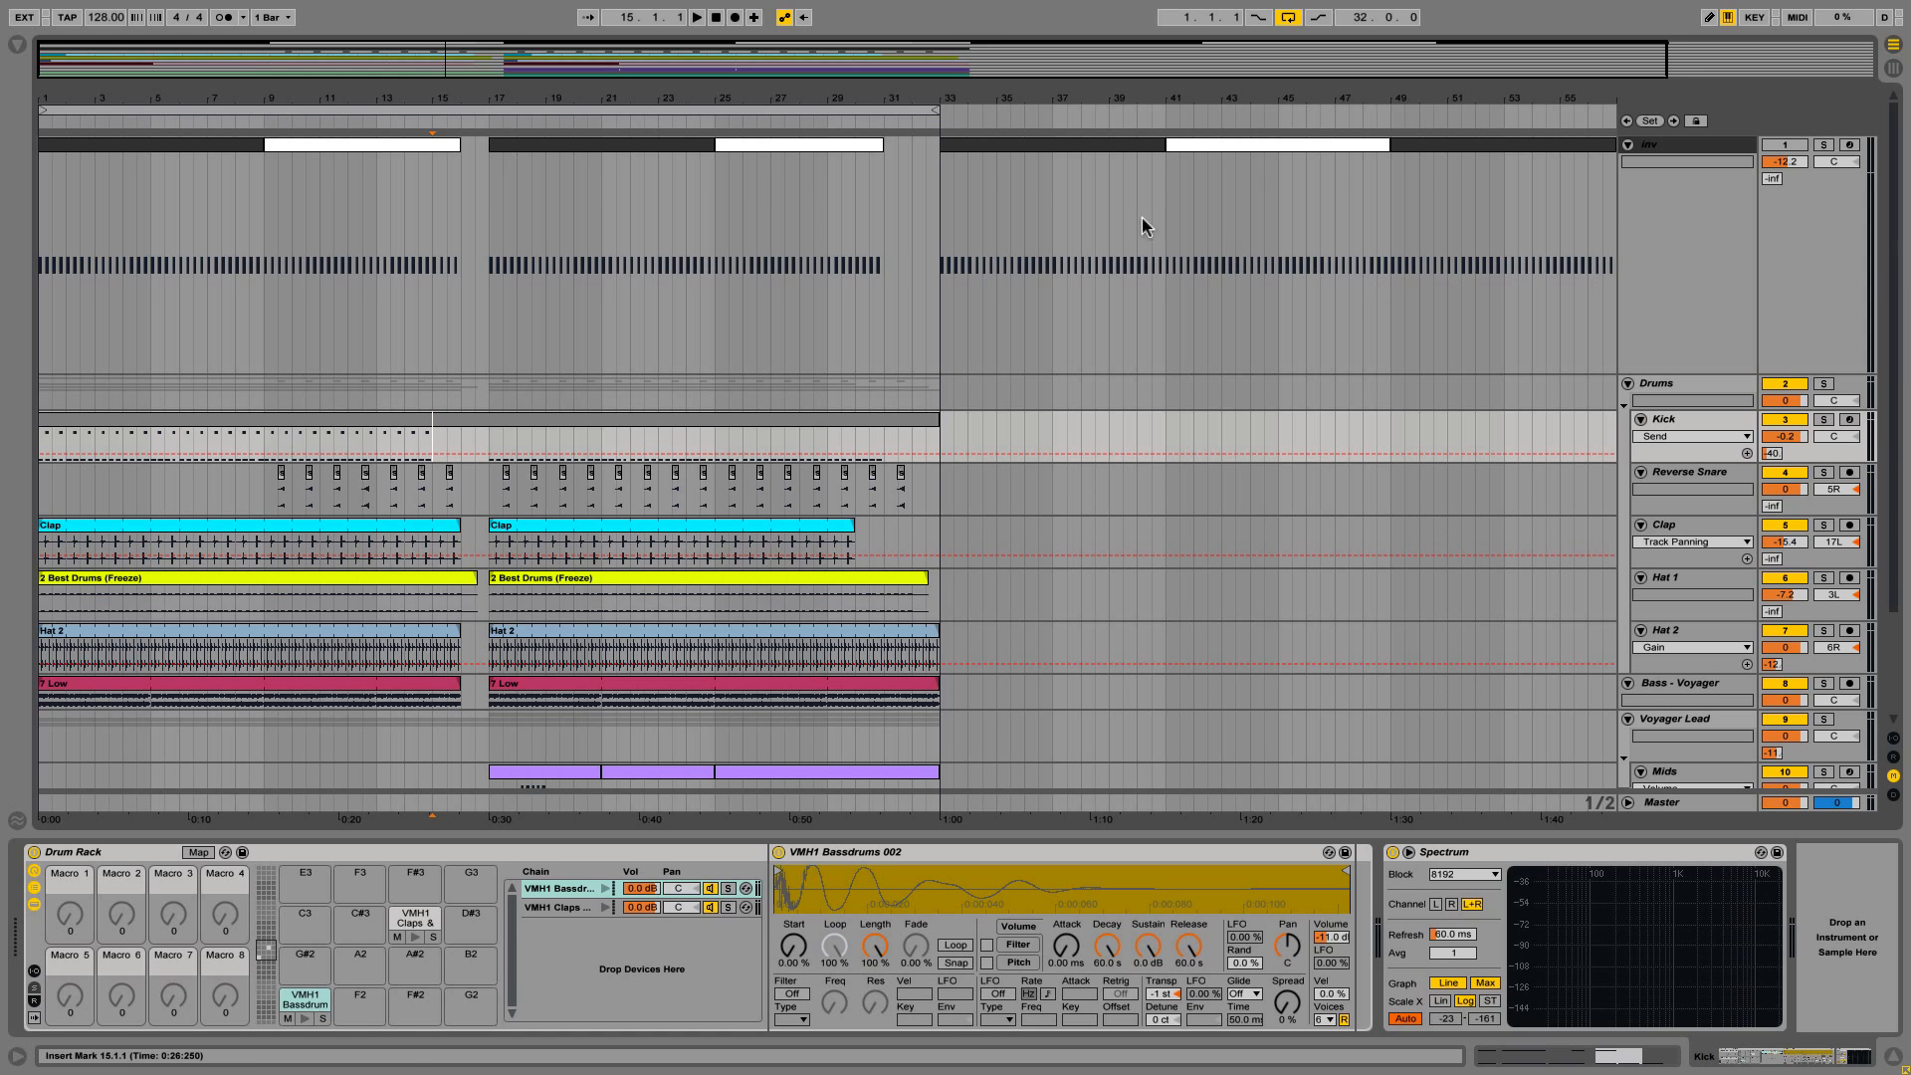
# Compare the inv track's gaps at bars 31 to 33 and 16 to 17 with bar 15 of the Kick track.
pyautogui.moveTo(885, 175); pyautogui.dragTo(928, 189)
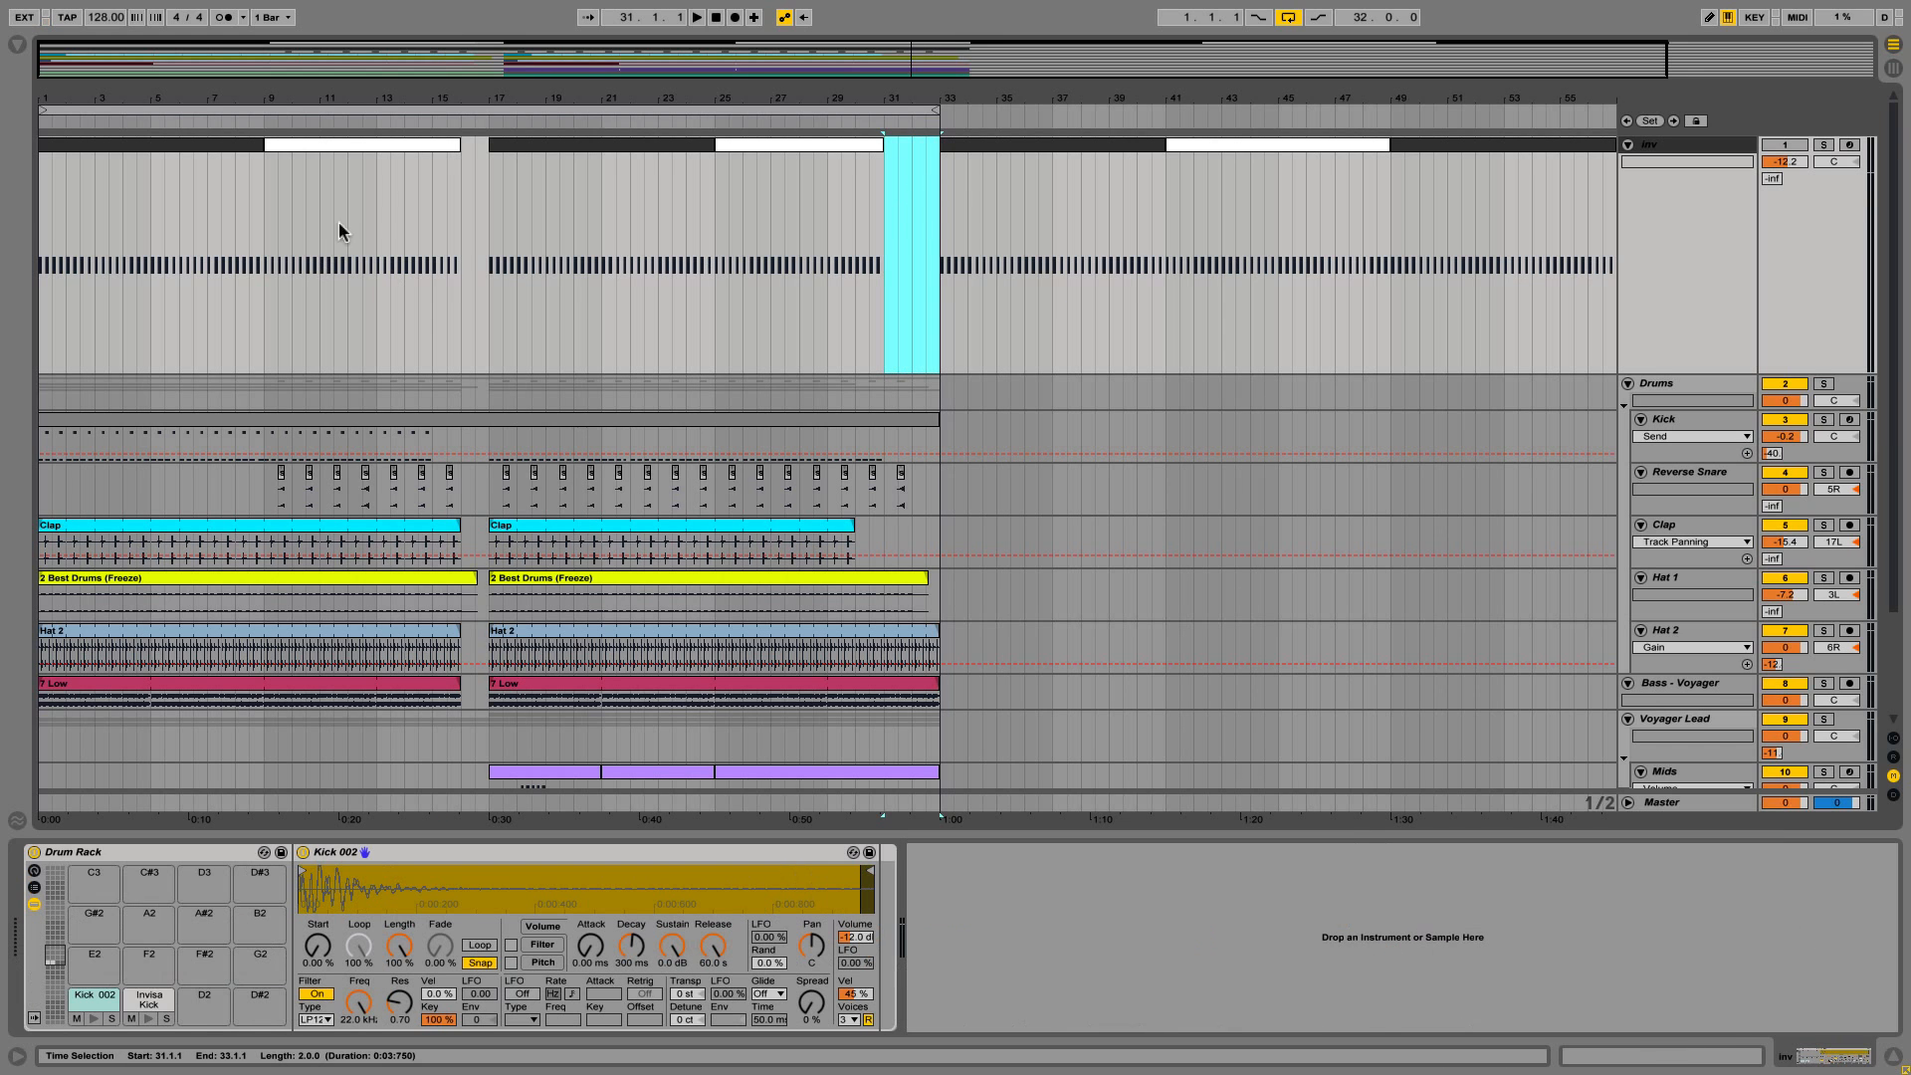
pyautogui.moveTo(460, 164); pyautogui.dragTo(489, 171)
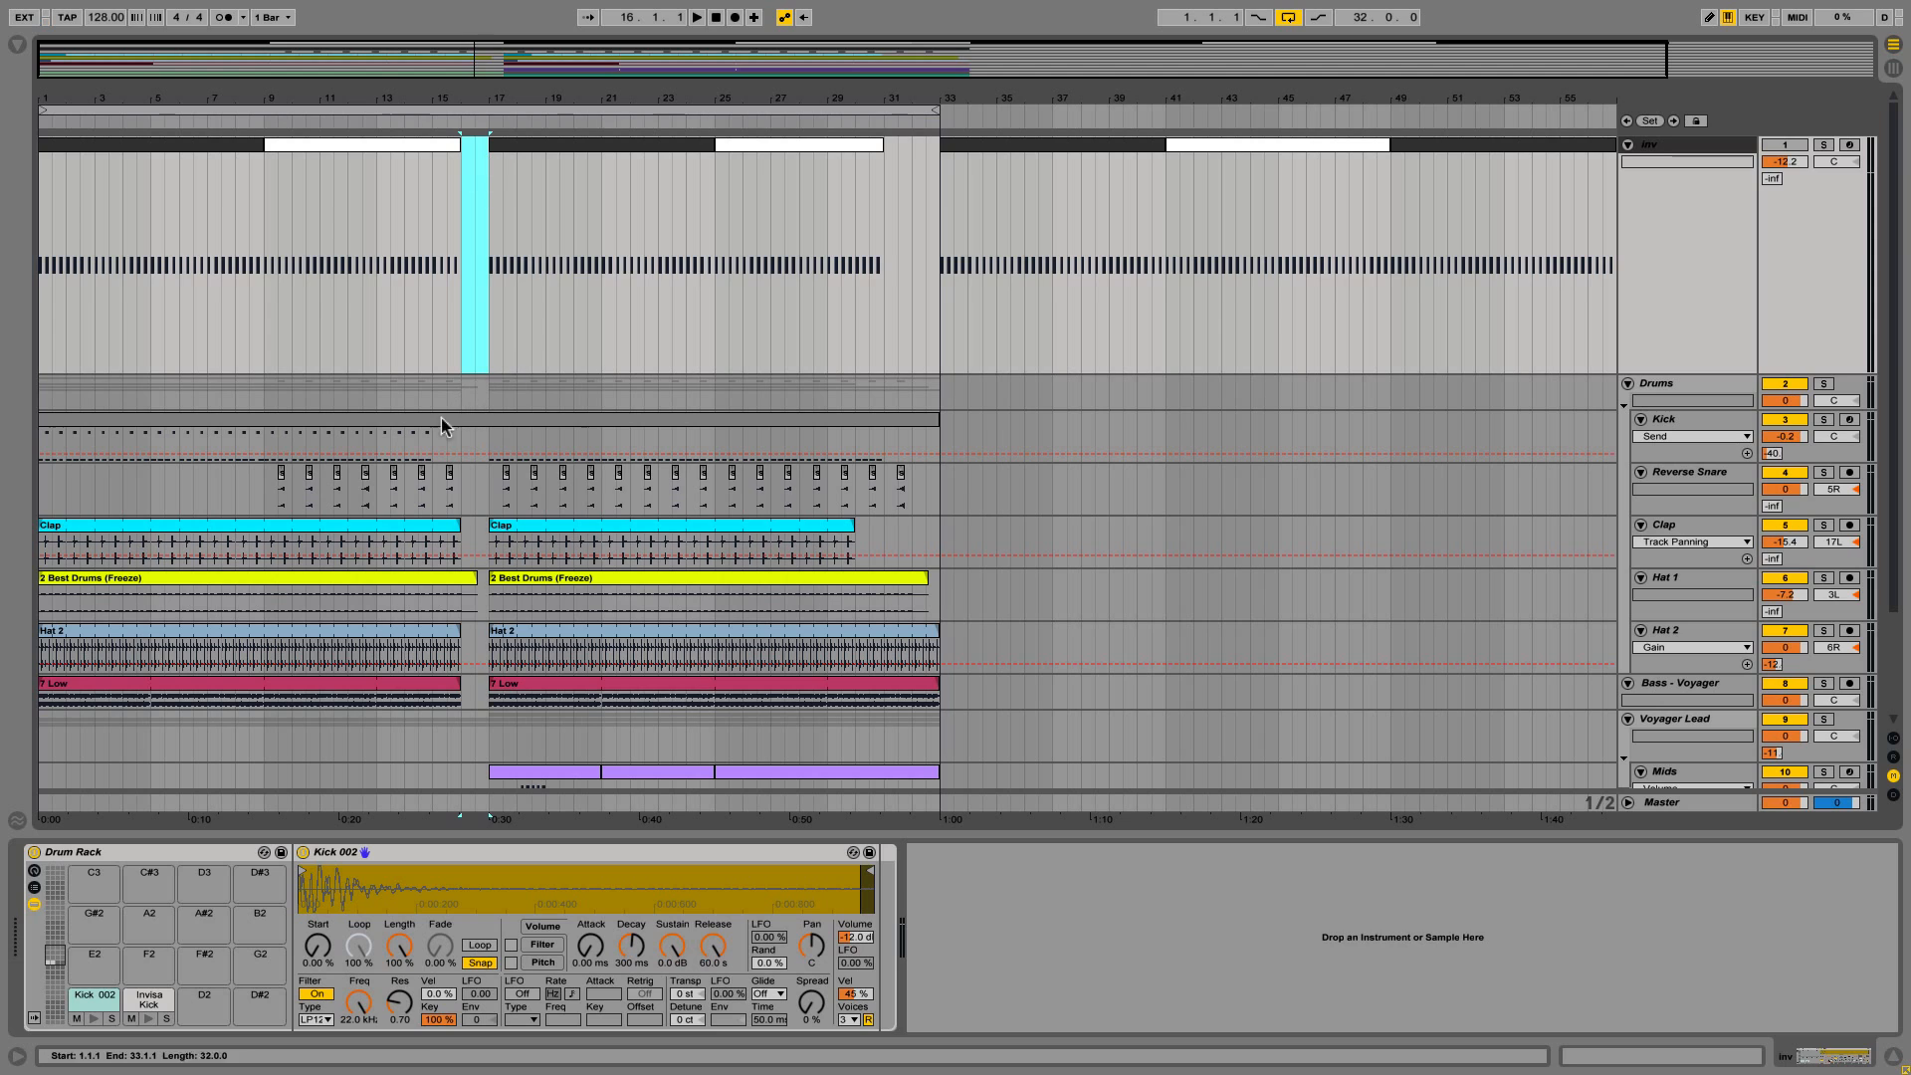
pyautogui.moveTo(436, 436); pyautogui.dragTo(444, 439)
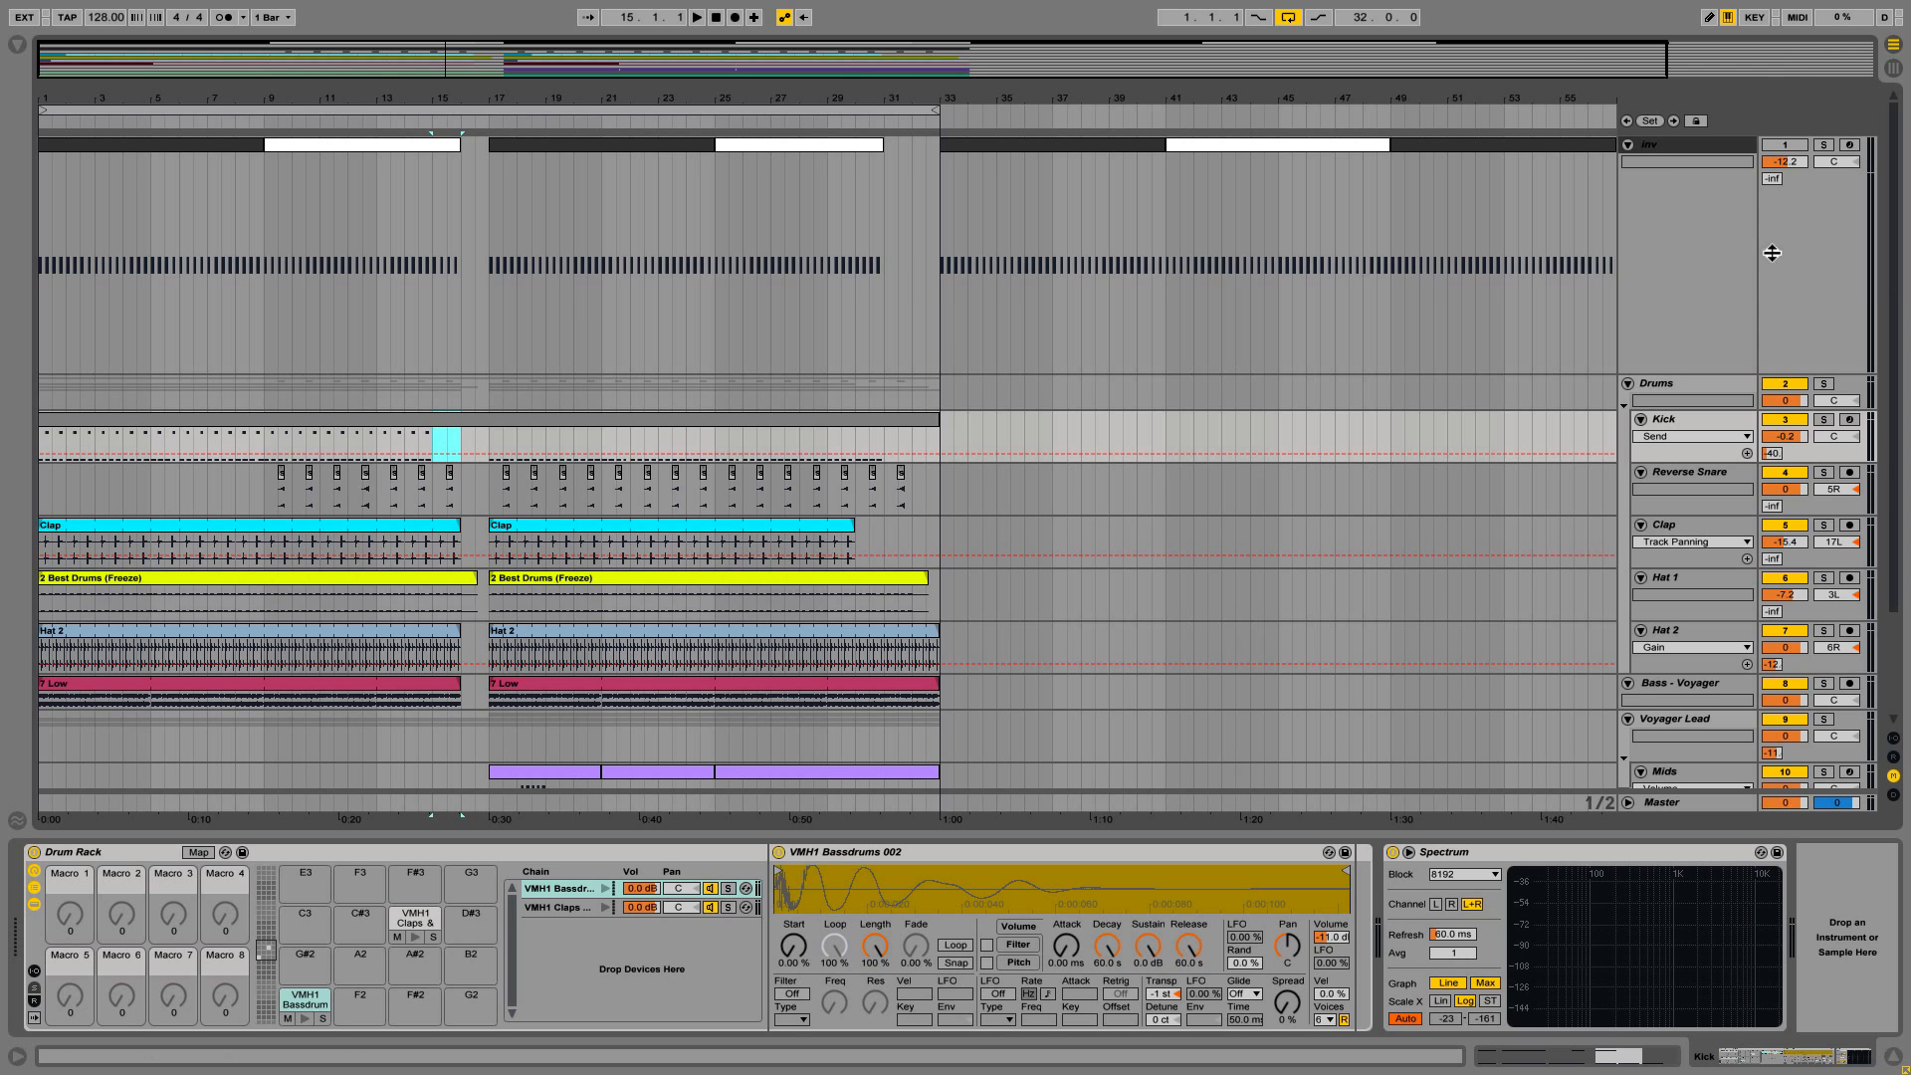
# Fold the inv track and set the sidechain Audio From of the Voyager Lead group's Compressor to inv.
pyautogui.click(1627, 144)
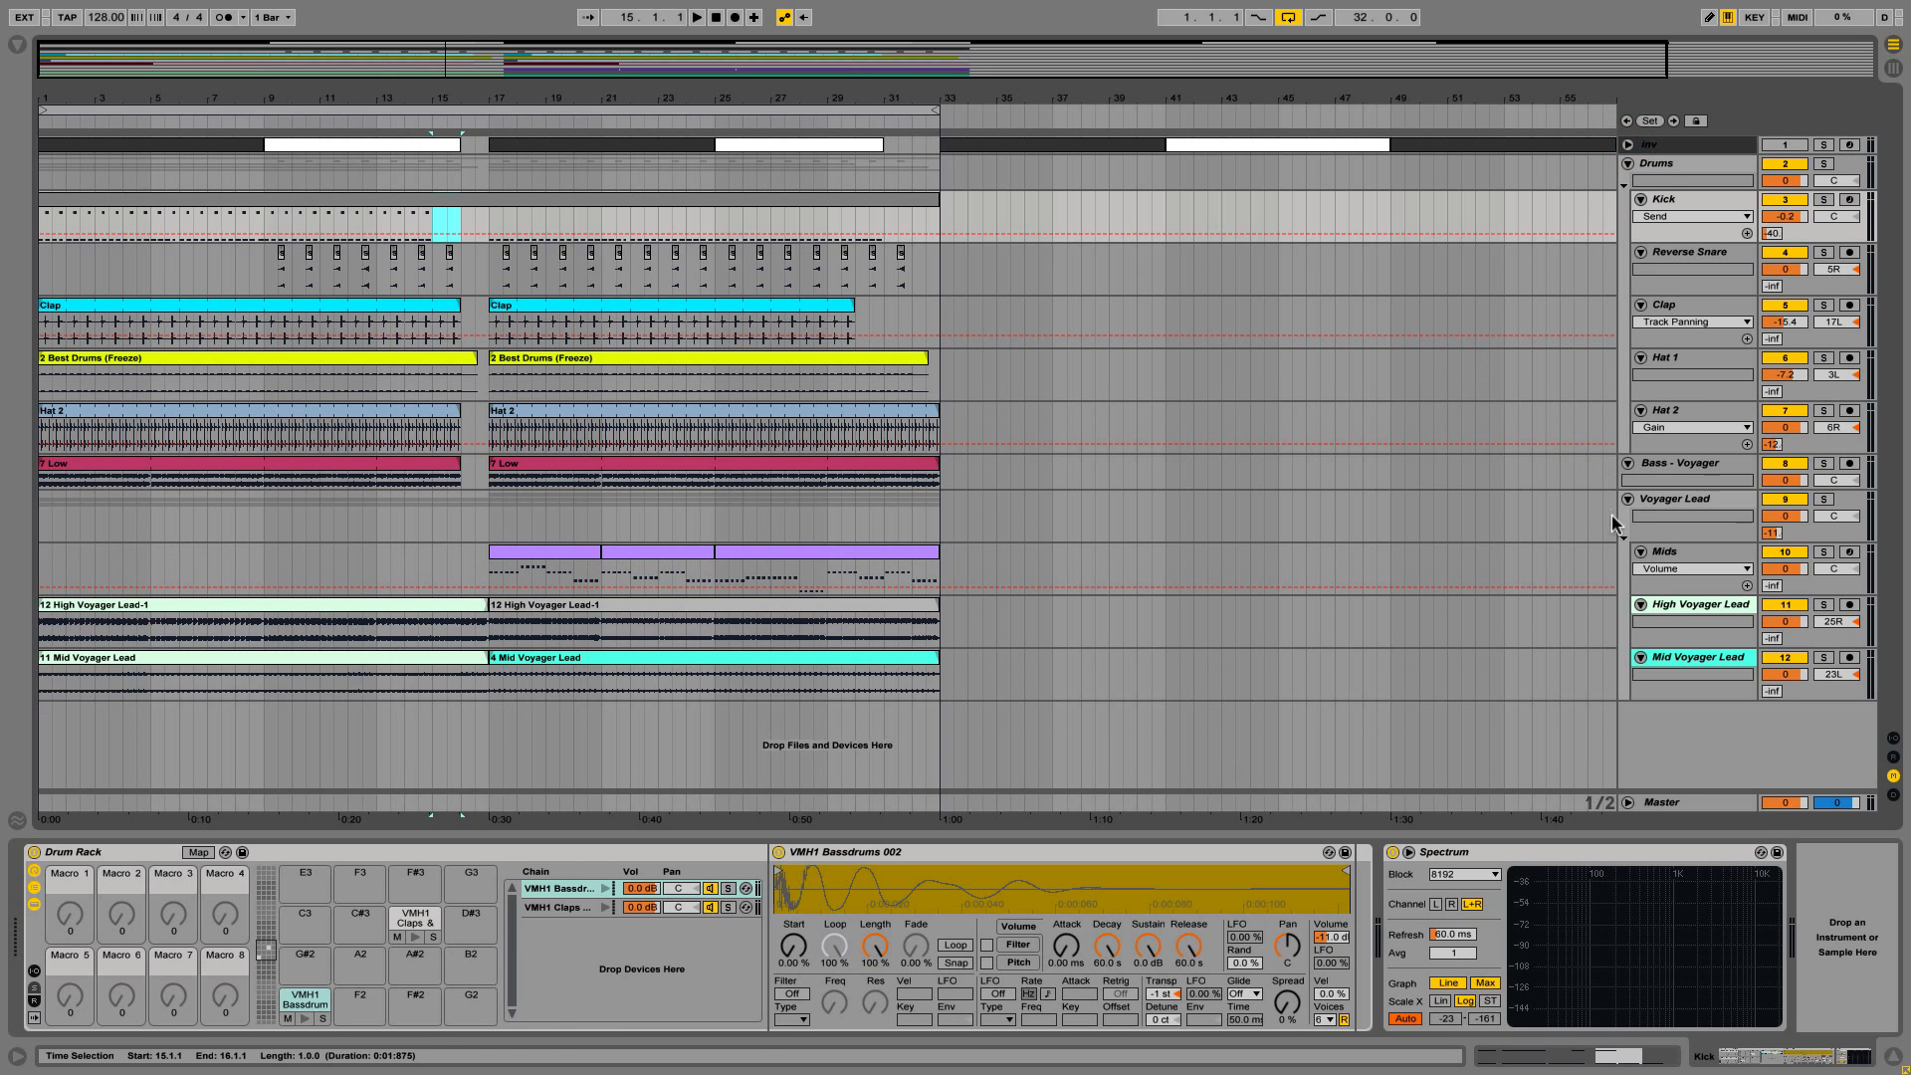
pyautogui.click(1610, 515)
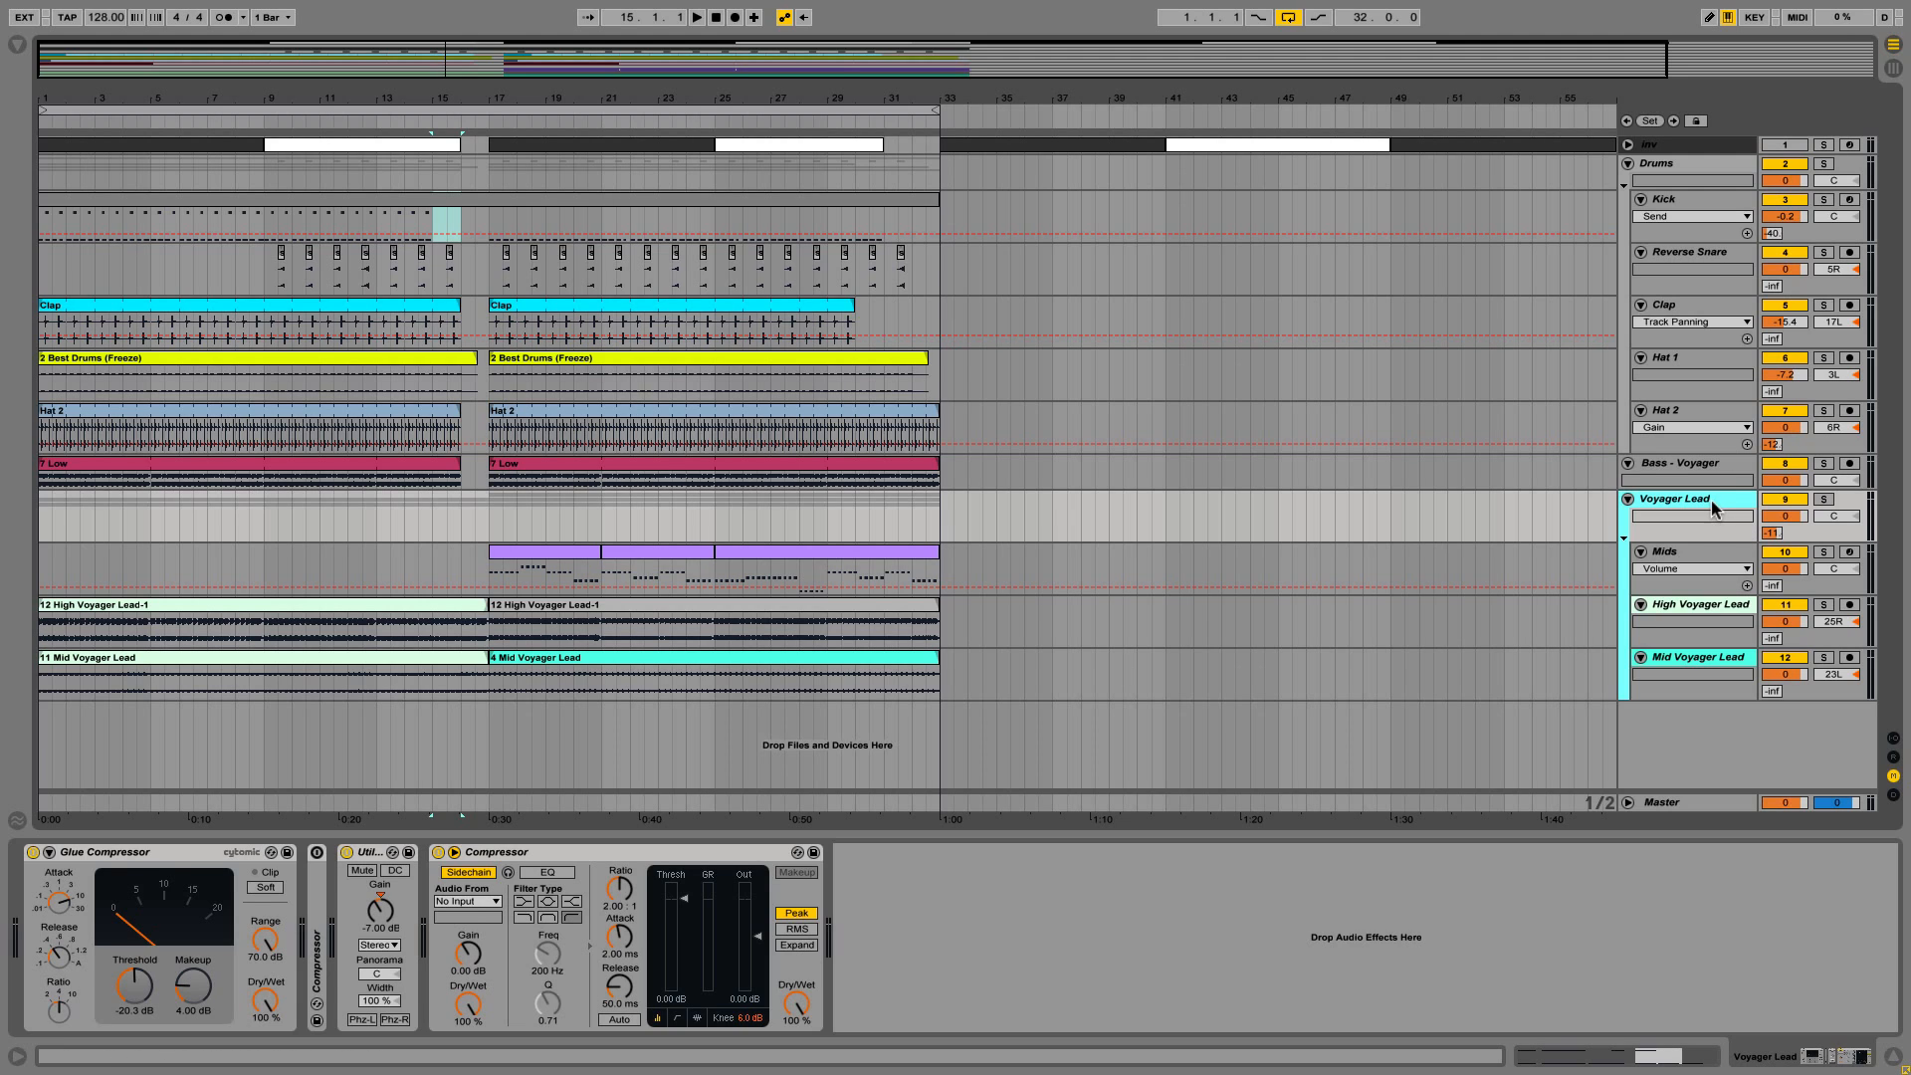
pyautogui.click(472, 903)
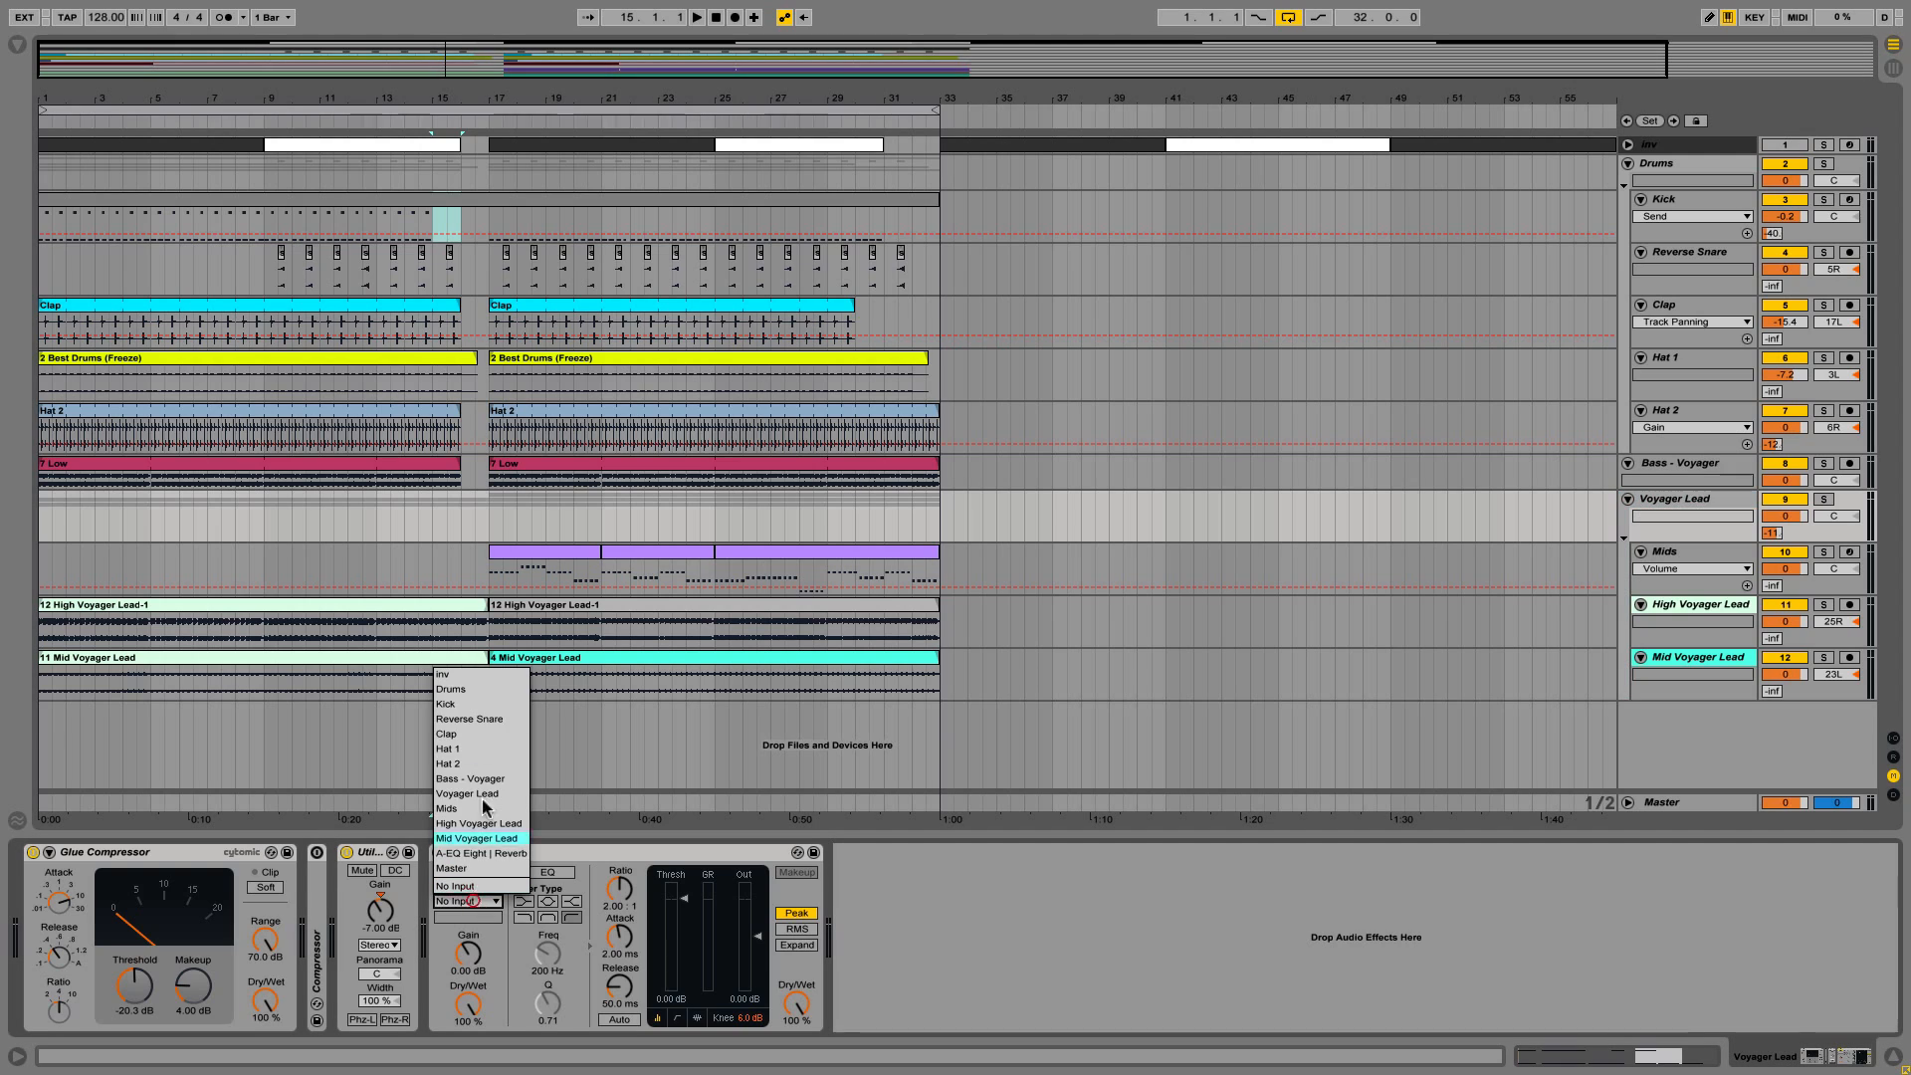
pyautogui.click(450, 676)
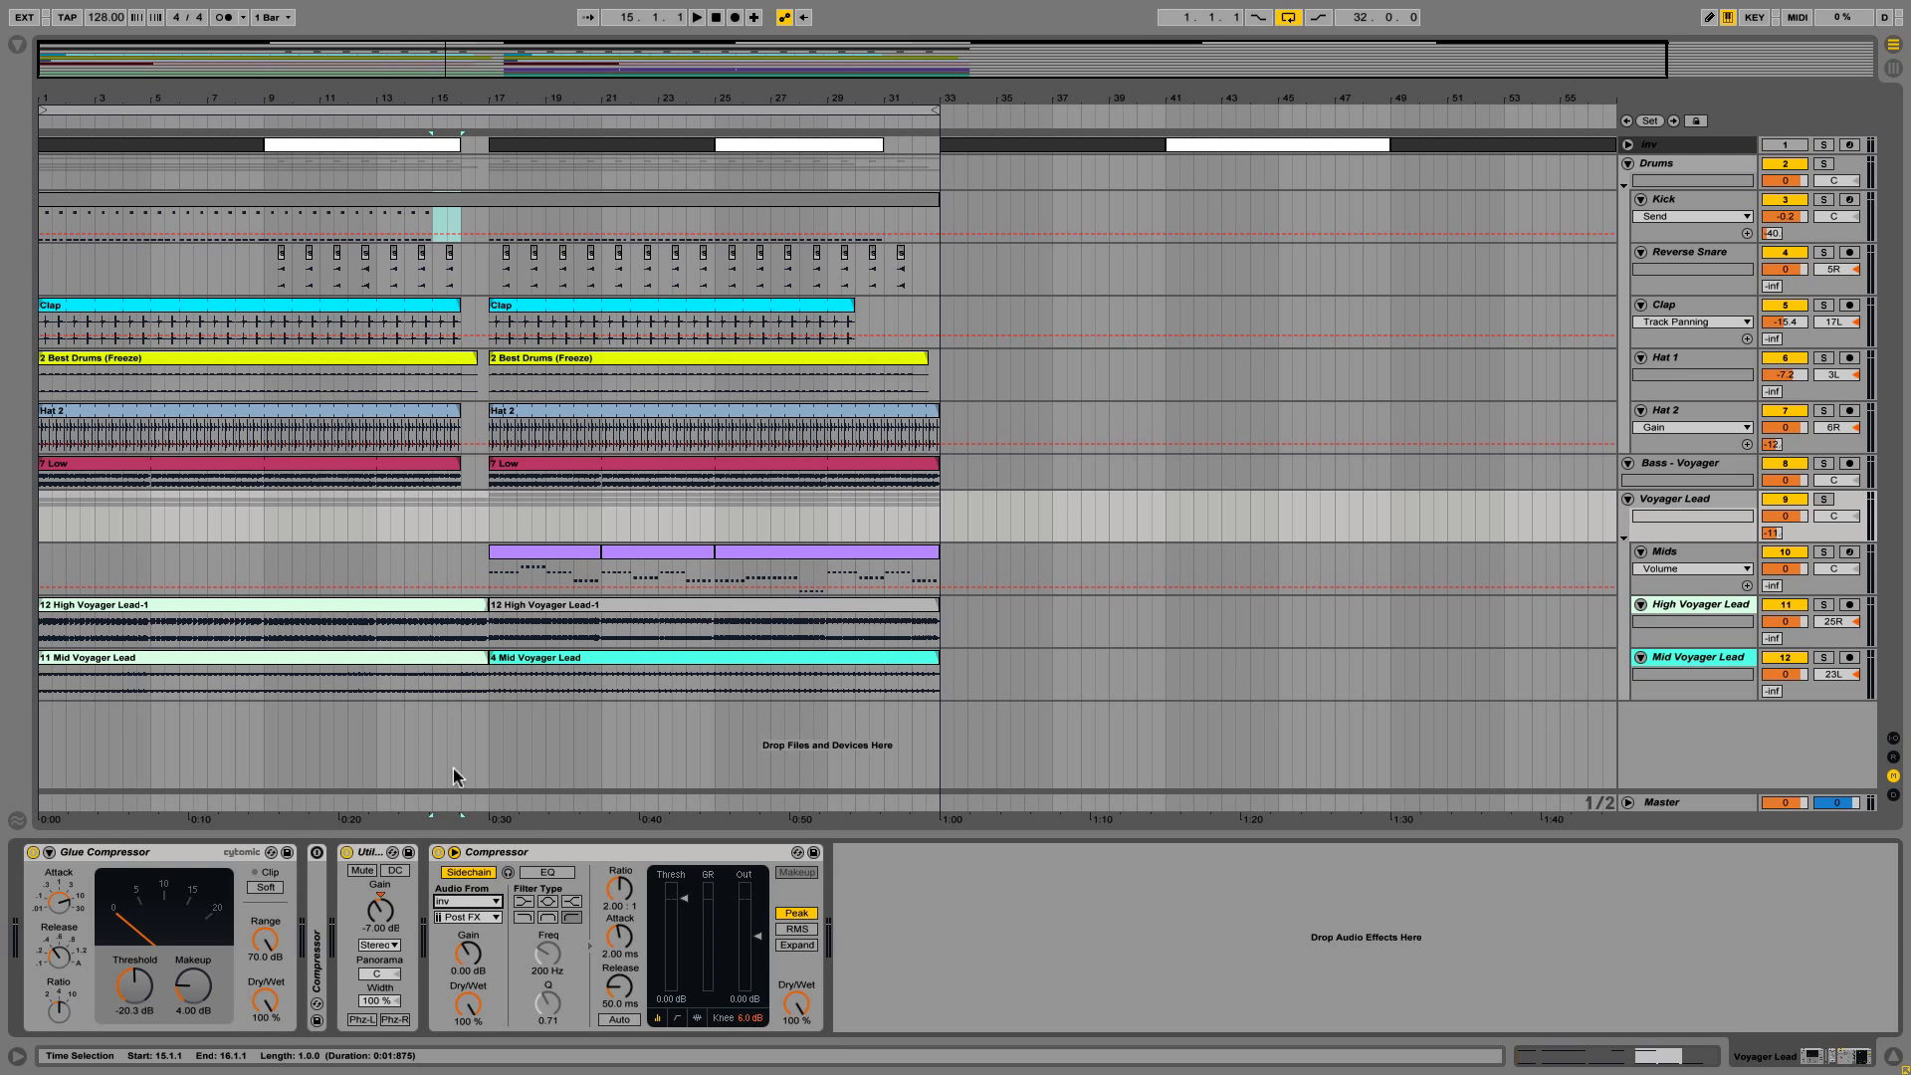
pyautogui.click(476, 902)
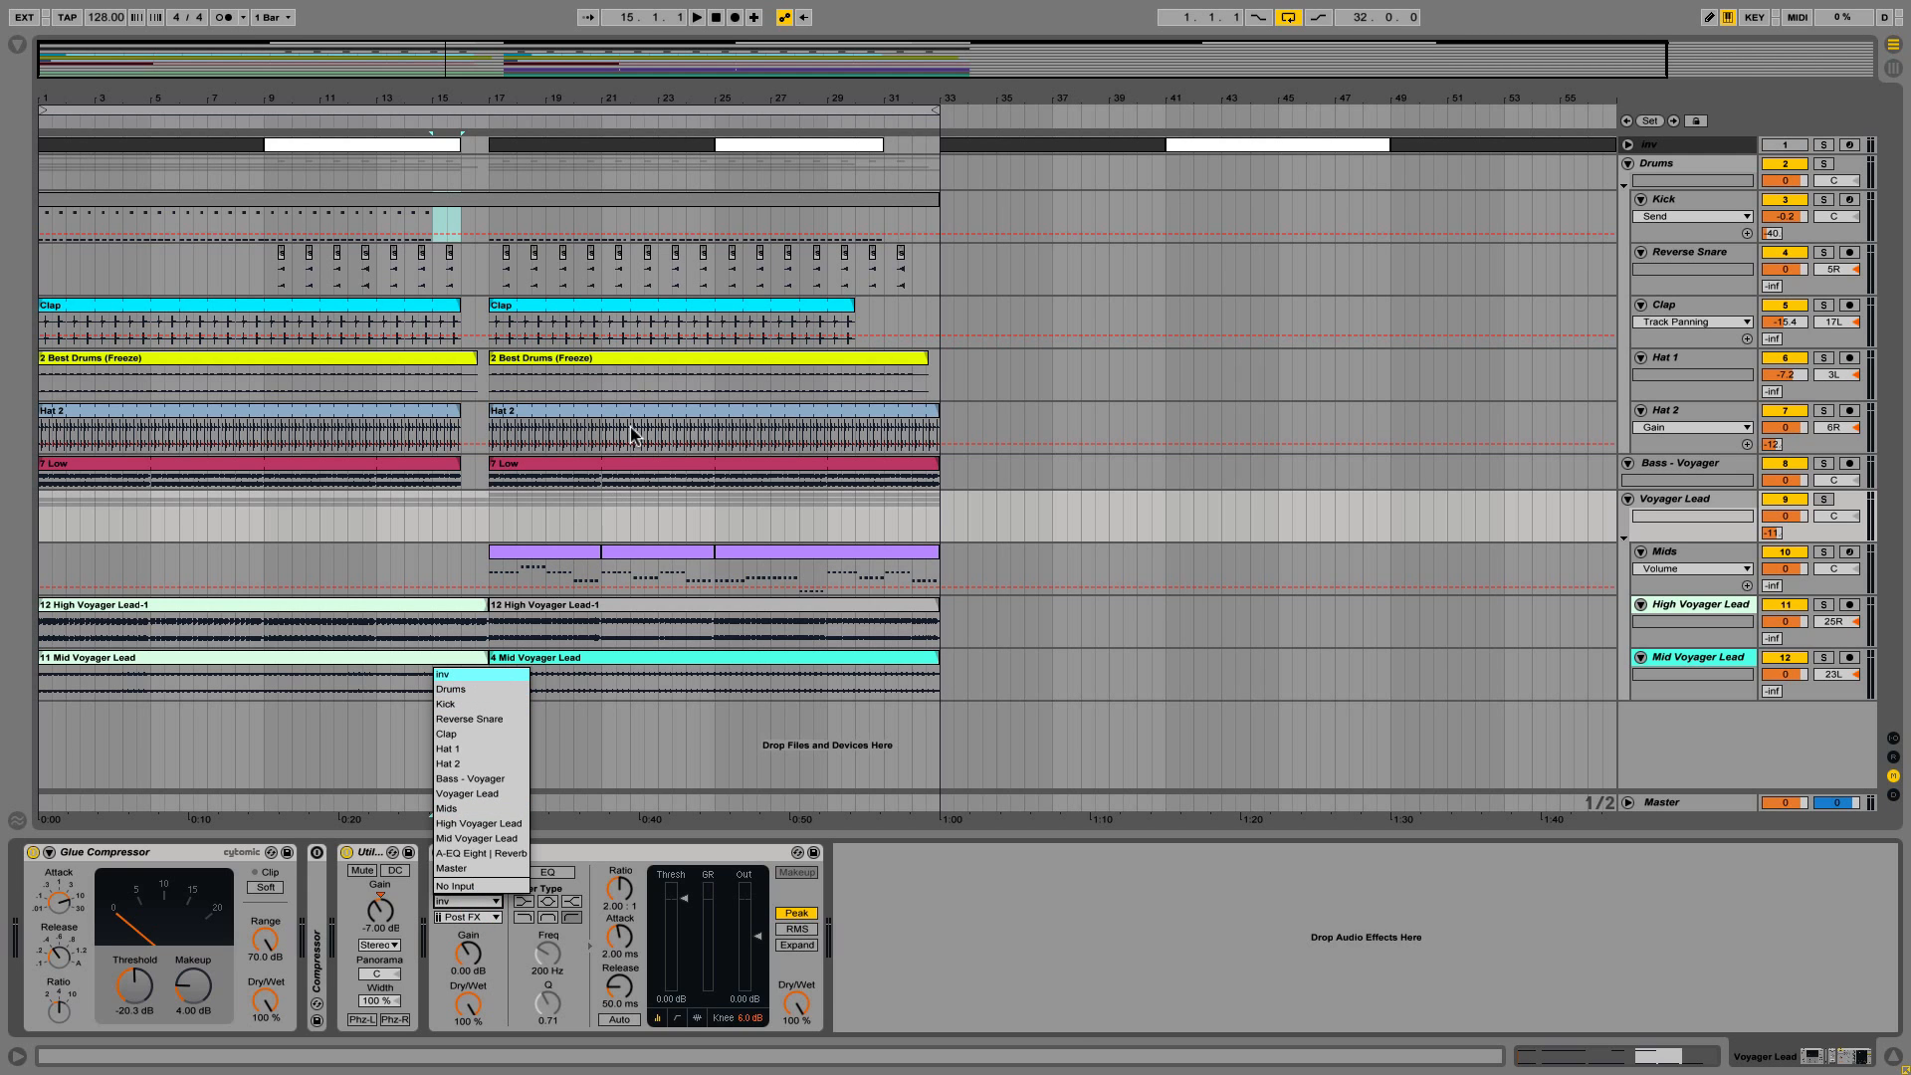
pyautogui.click(947, 897)
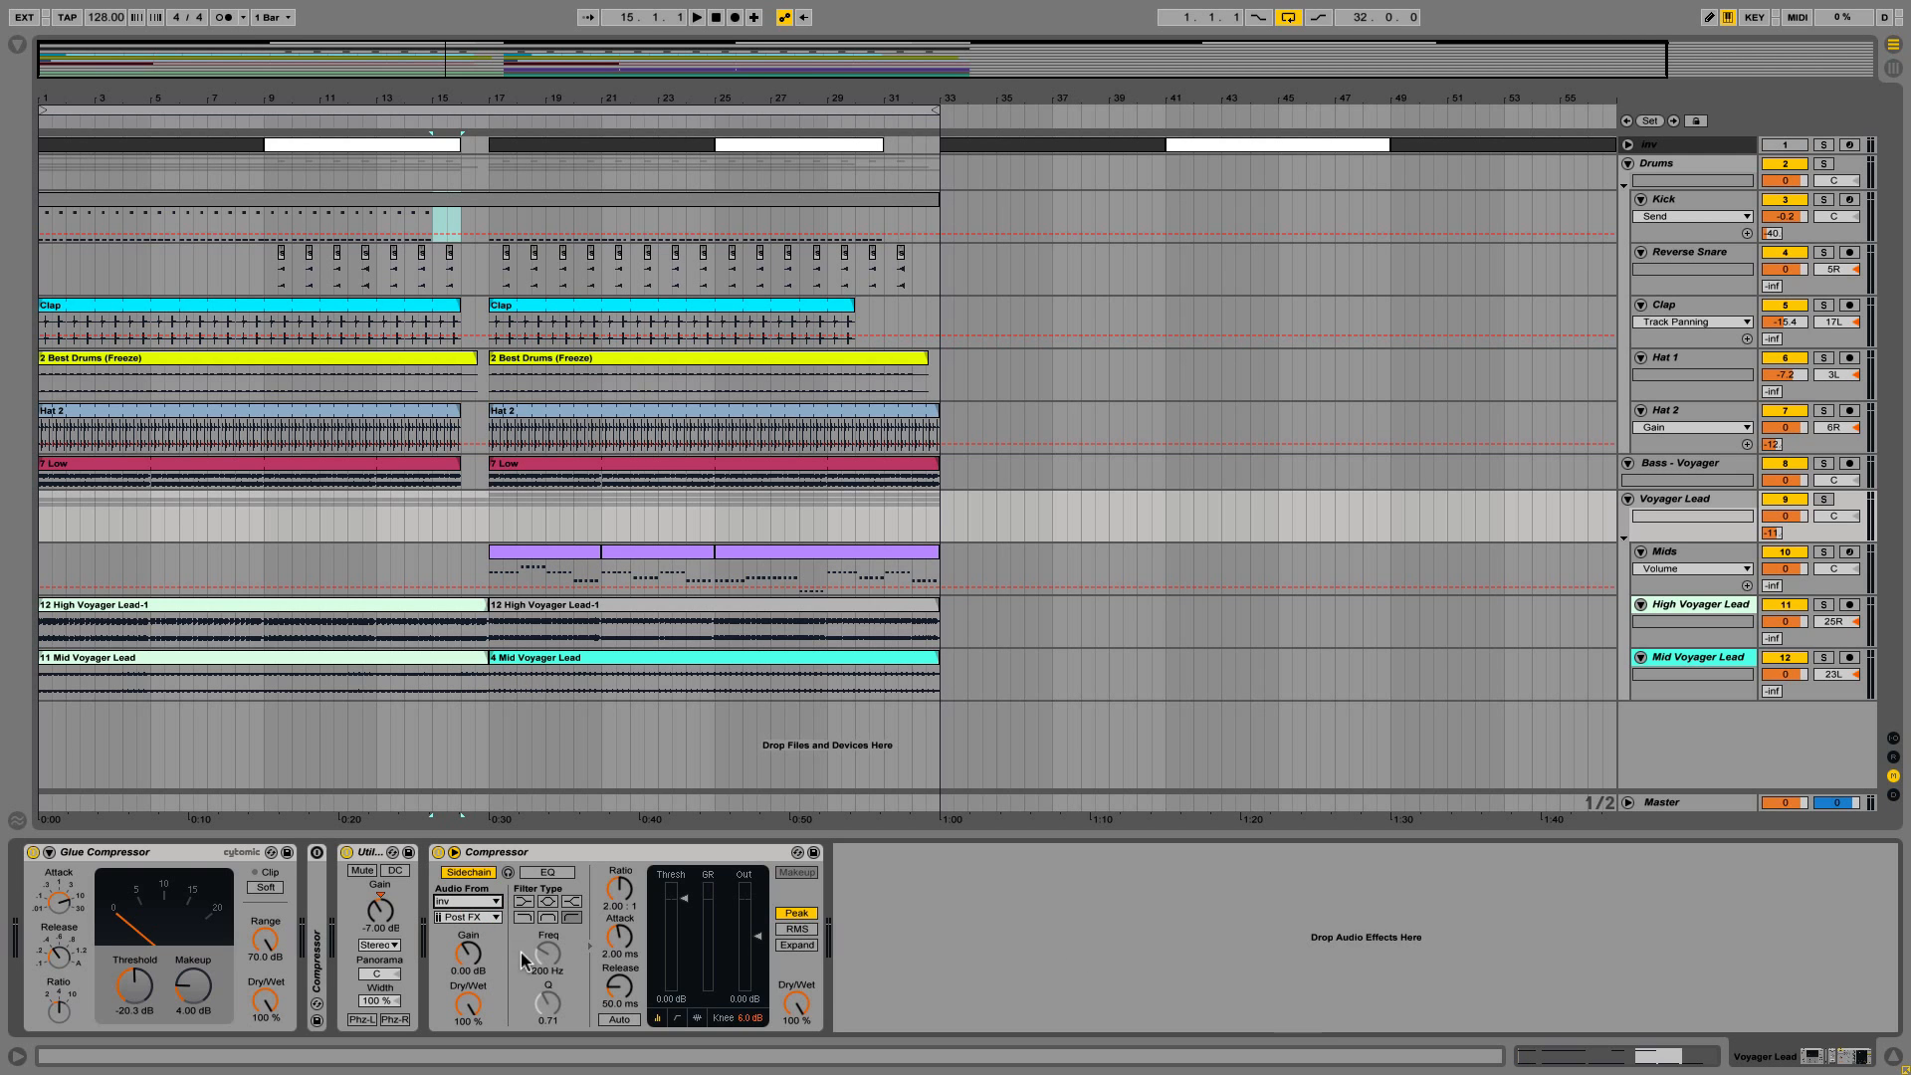
# Play the song, solo the Voyager Lead group, and set its Compressor to ratio inf : 1 and attack 10 ms.
pyautogui.press('space')
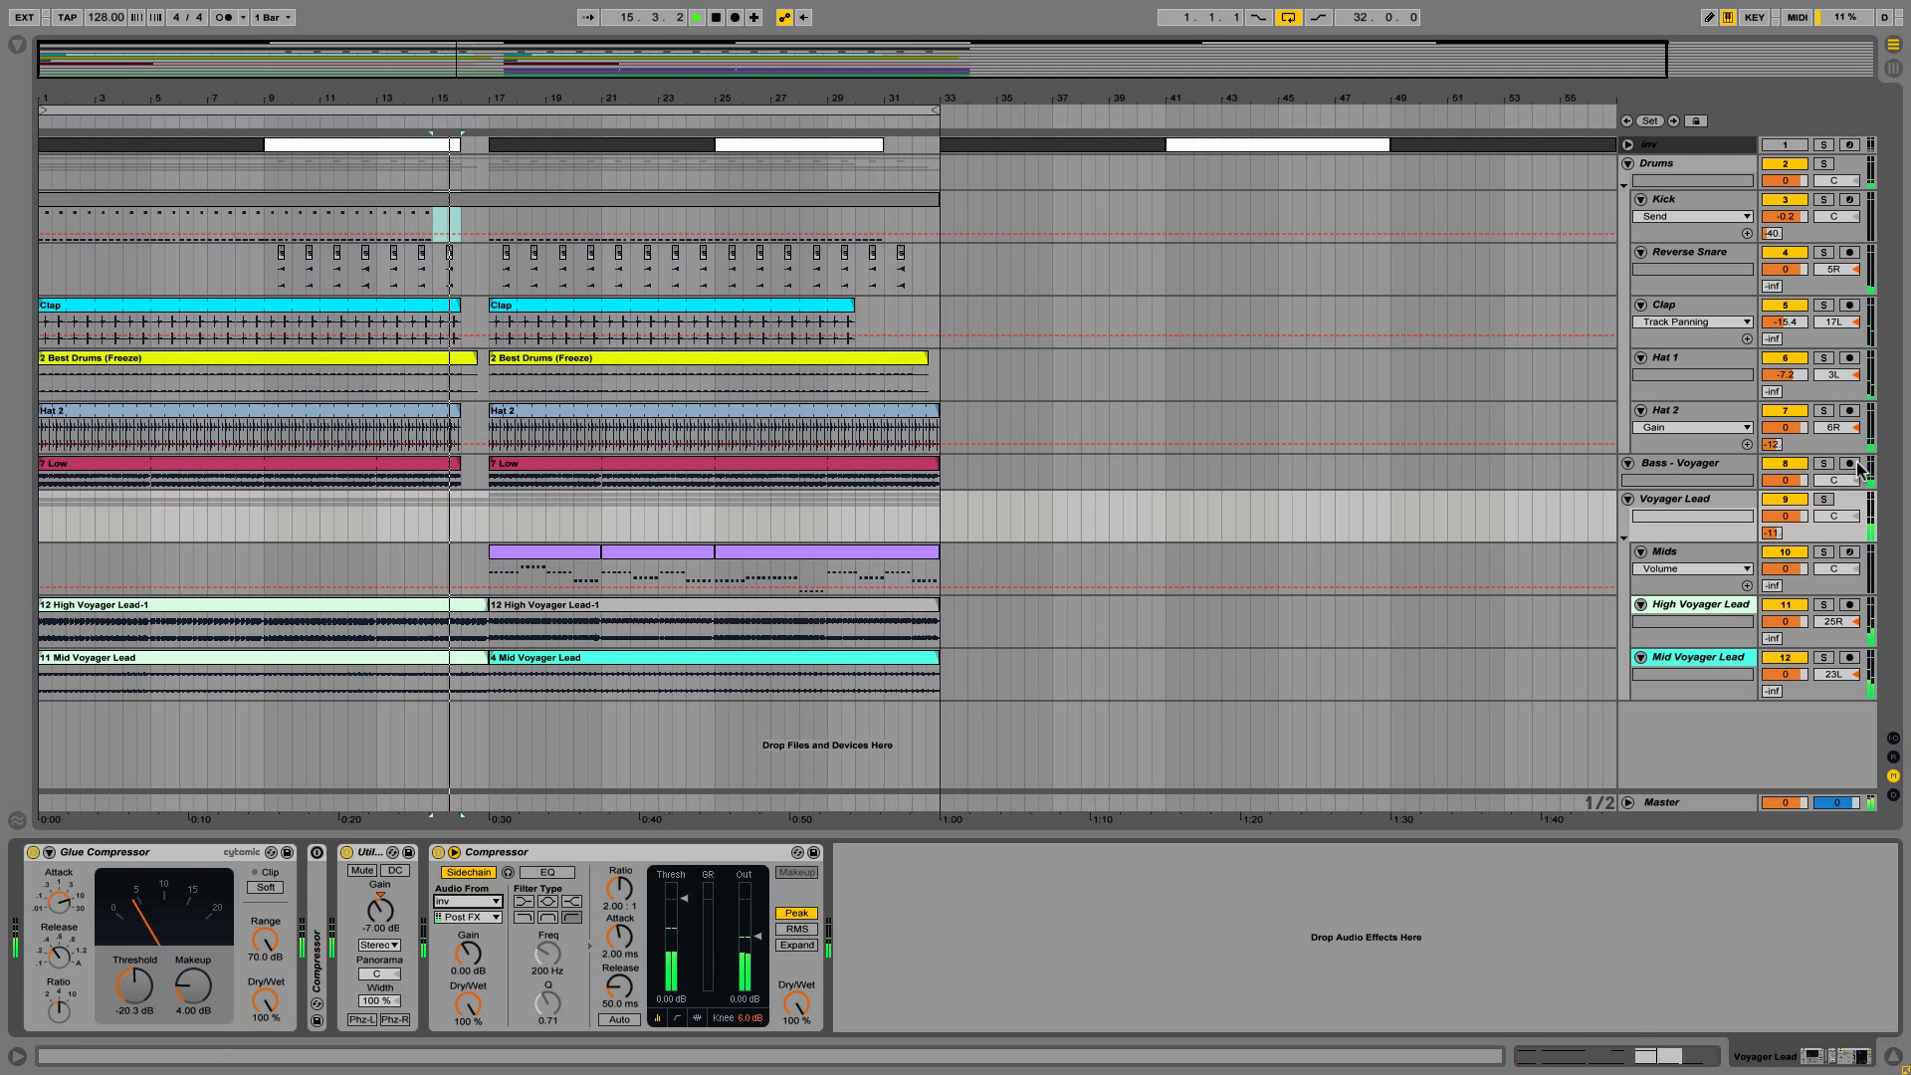
pyautogui.press('space')
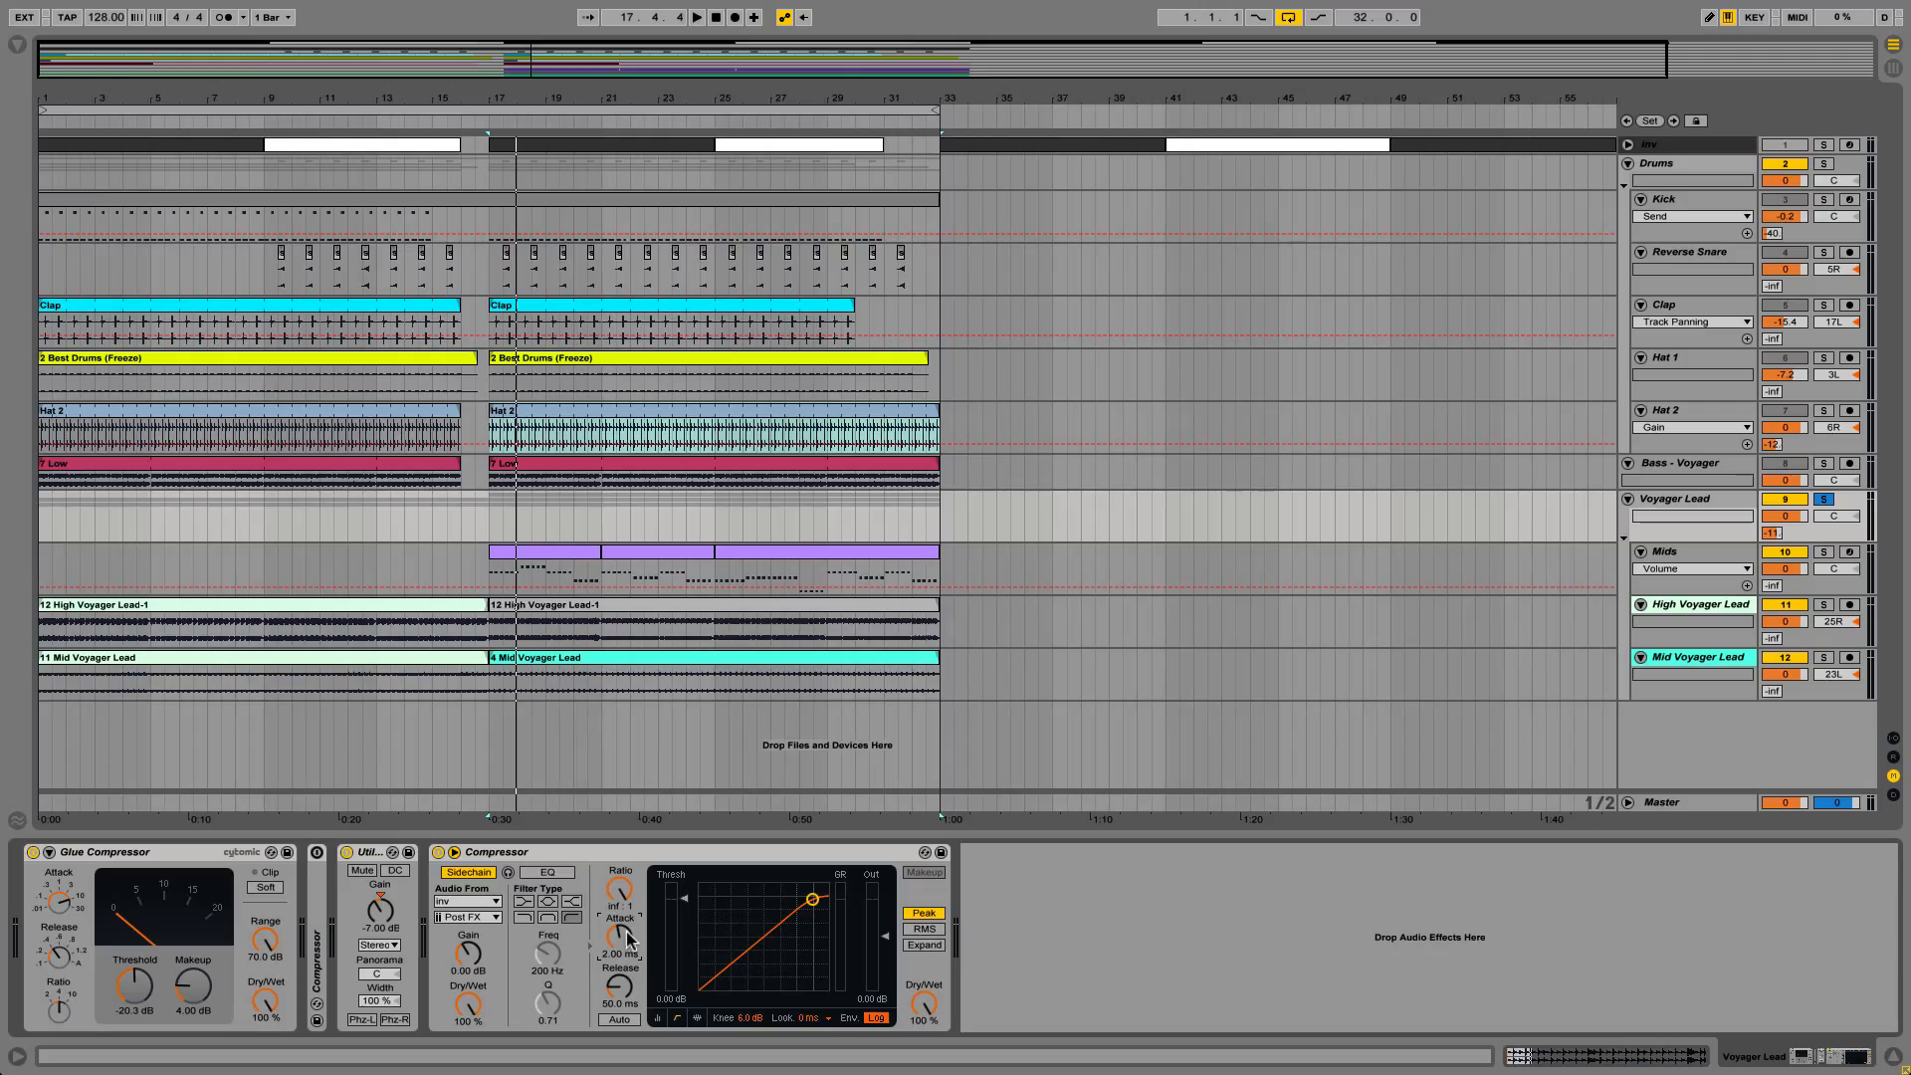
pyautogui.scroll(5, 627, 938)
pyautogui.scroll(-10, 622, 990)
pyautogui.scroll(8, 622, 990)
# Set the Voyager Lead Compressor to automatic release, a knee of 0.0 dB and RMS detection.
pyautogui.moveTo(620, 987); pyautogui.dragTo(618, 1025)
pyautogui.click(619, 1020)
pyautogui.moveTo(749, 1021); pyautogui.dragTo(749, 1070)
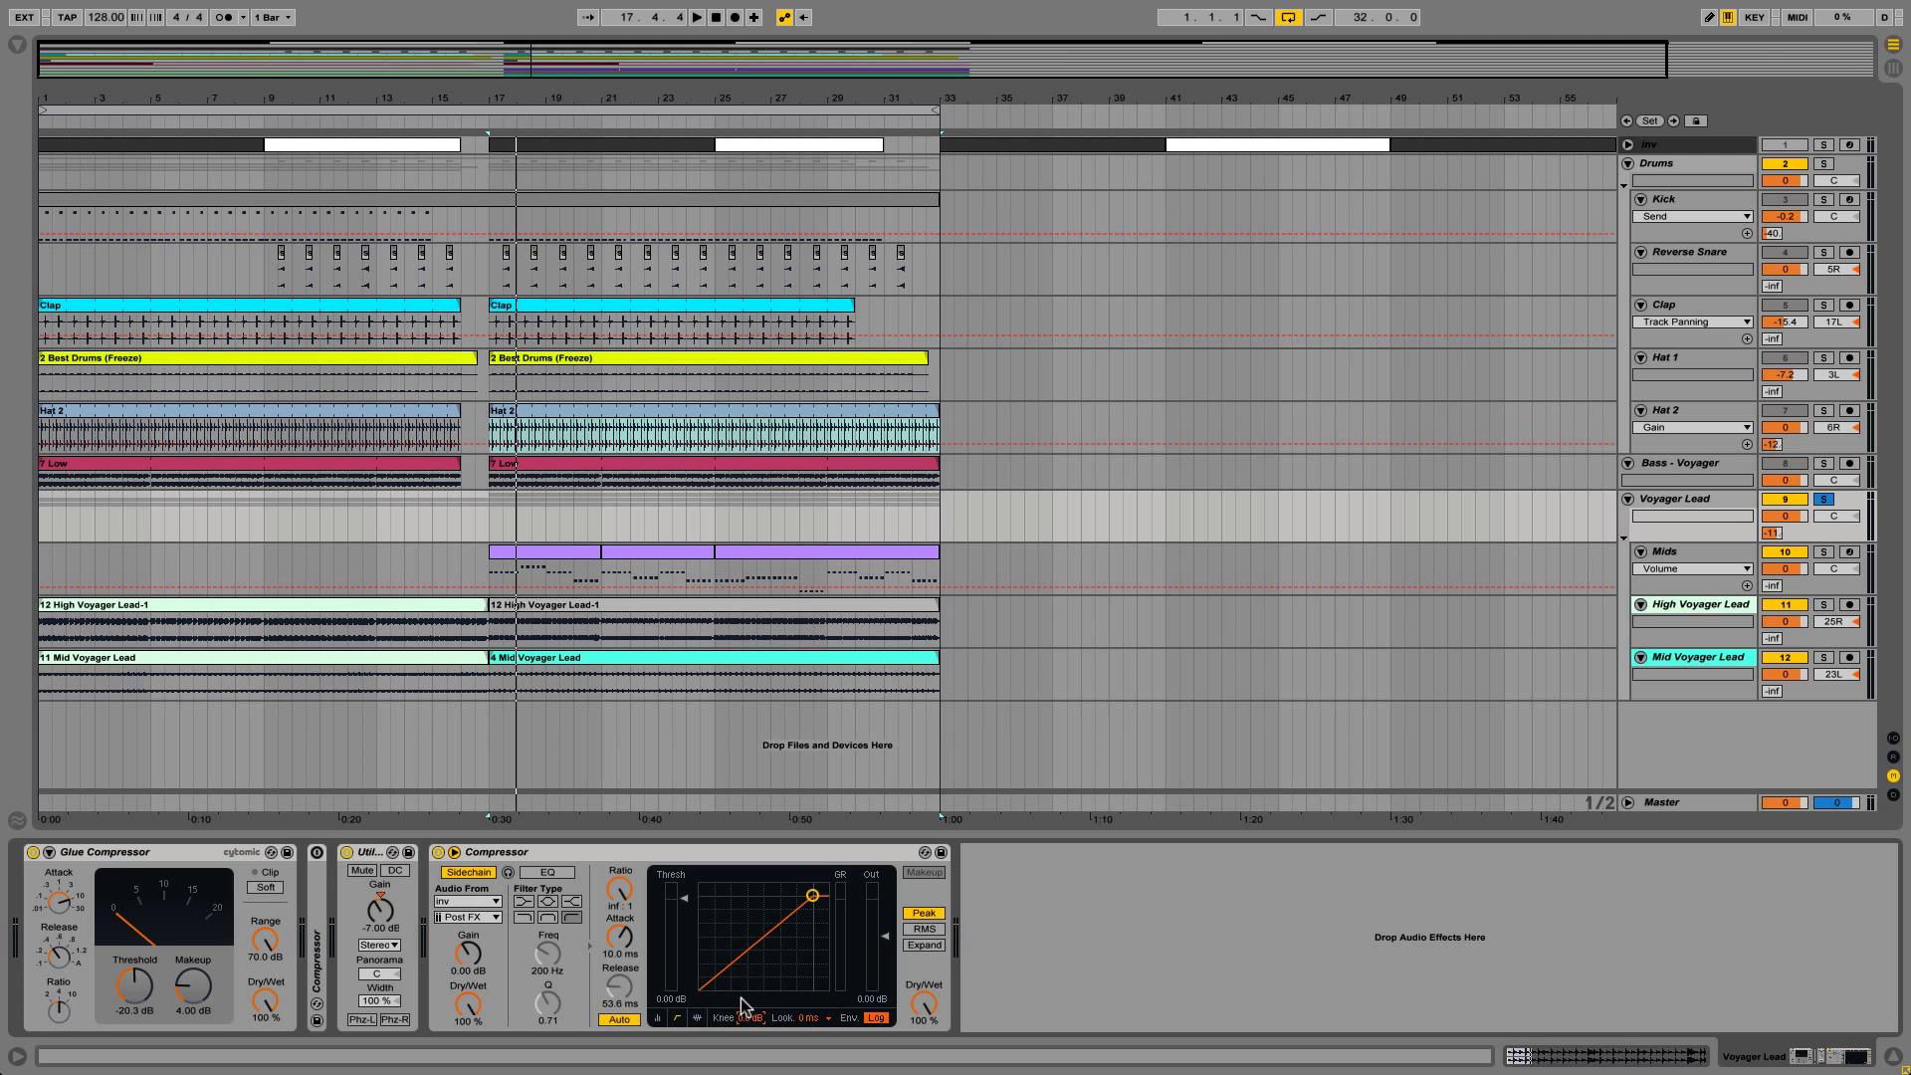
pyautogui.click(924, 929)
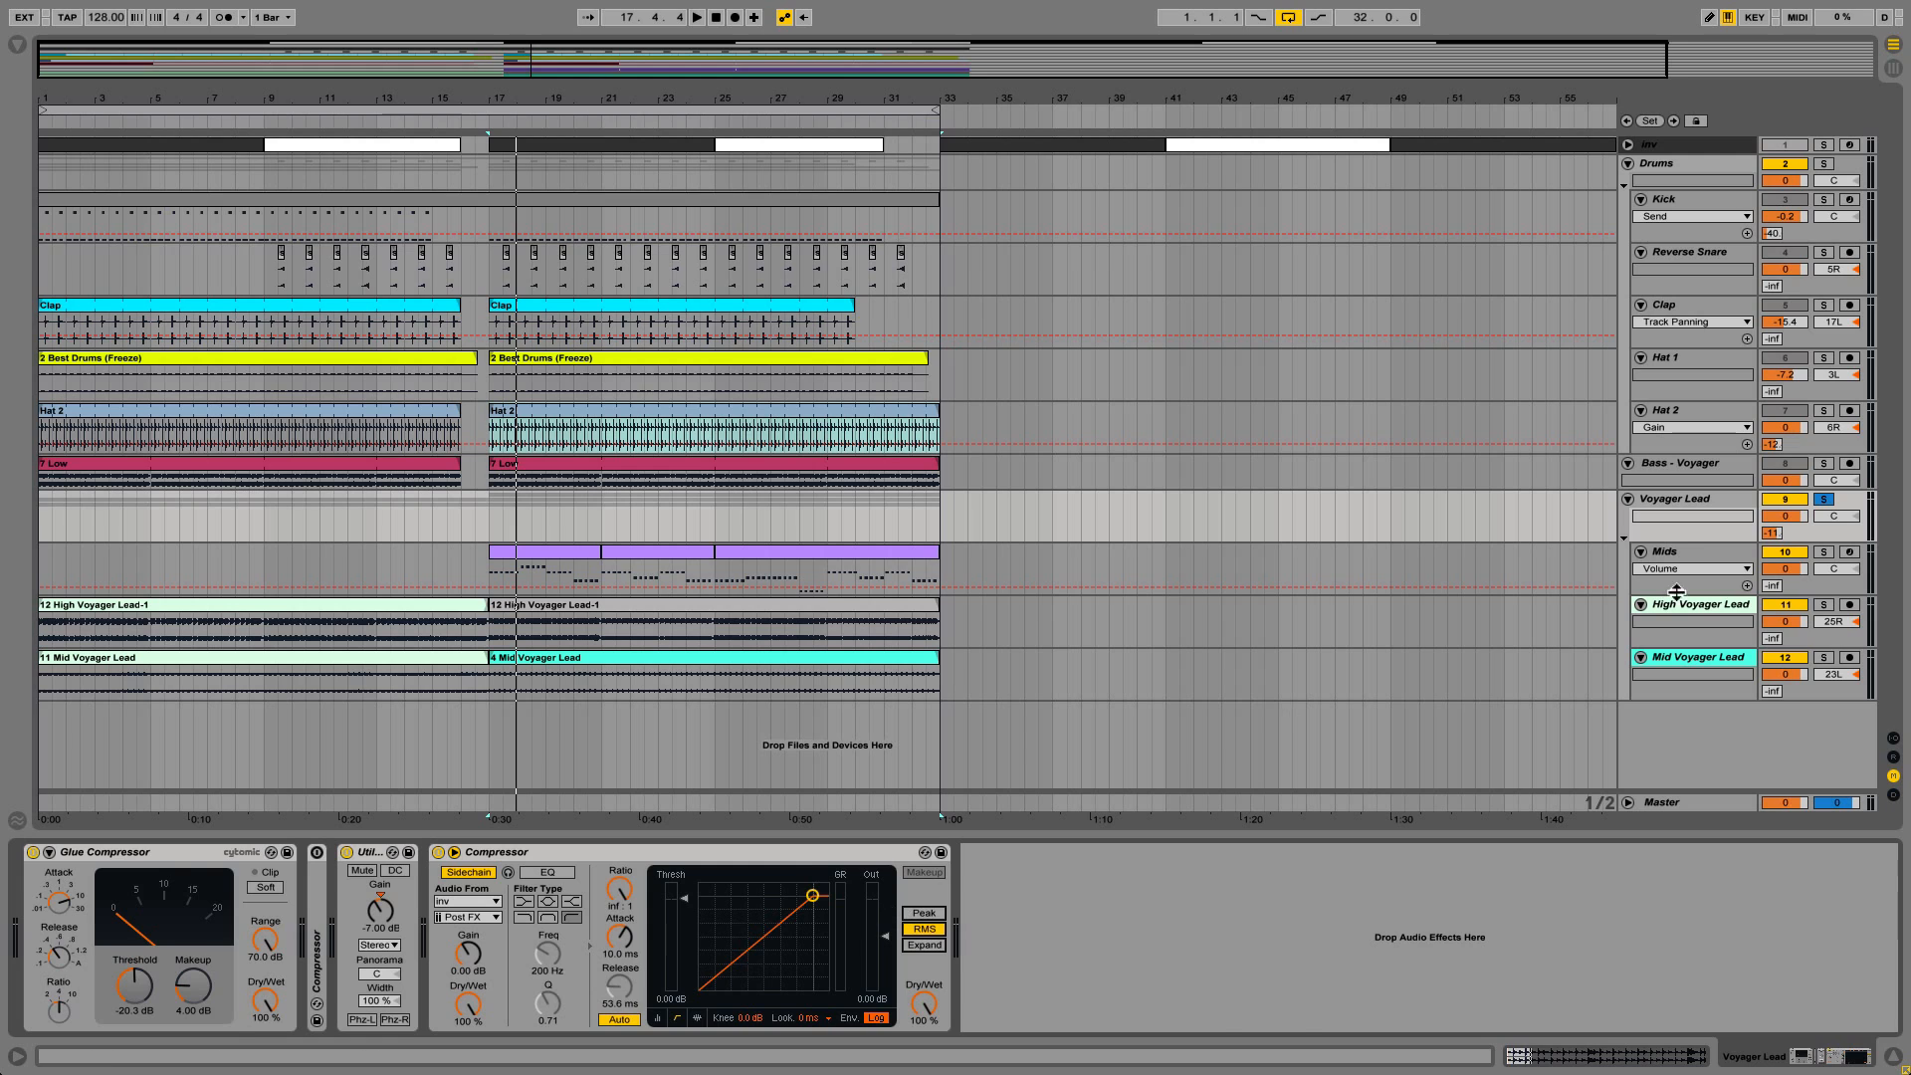
# Compare the Compressor settings of the Bass - Voyager track with those of the Voyager Lead group.
pyautogui.click(1666, 464)
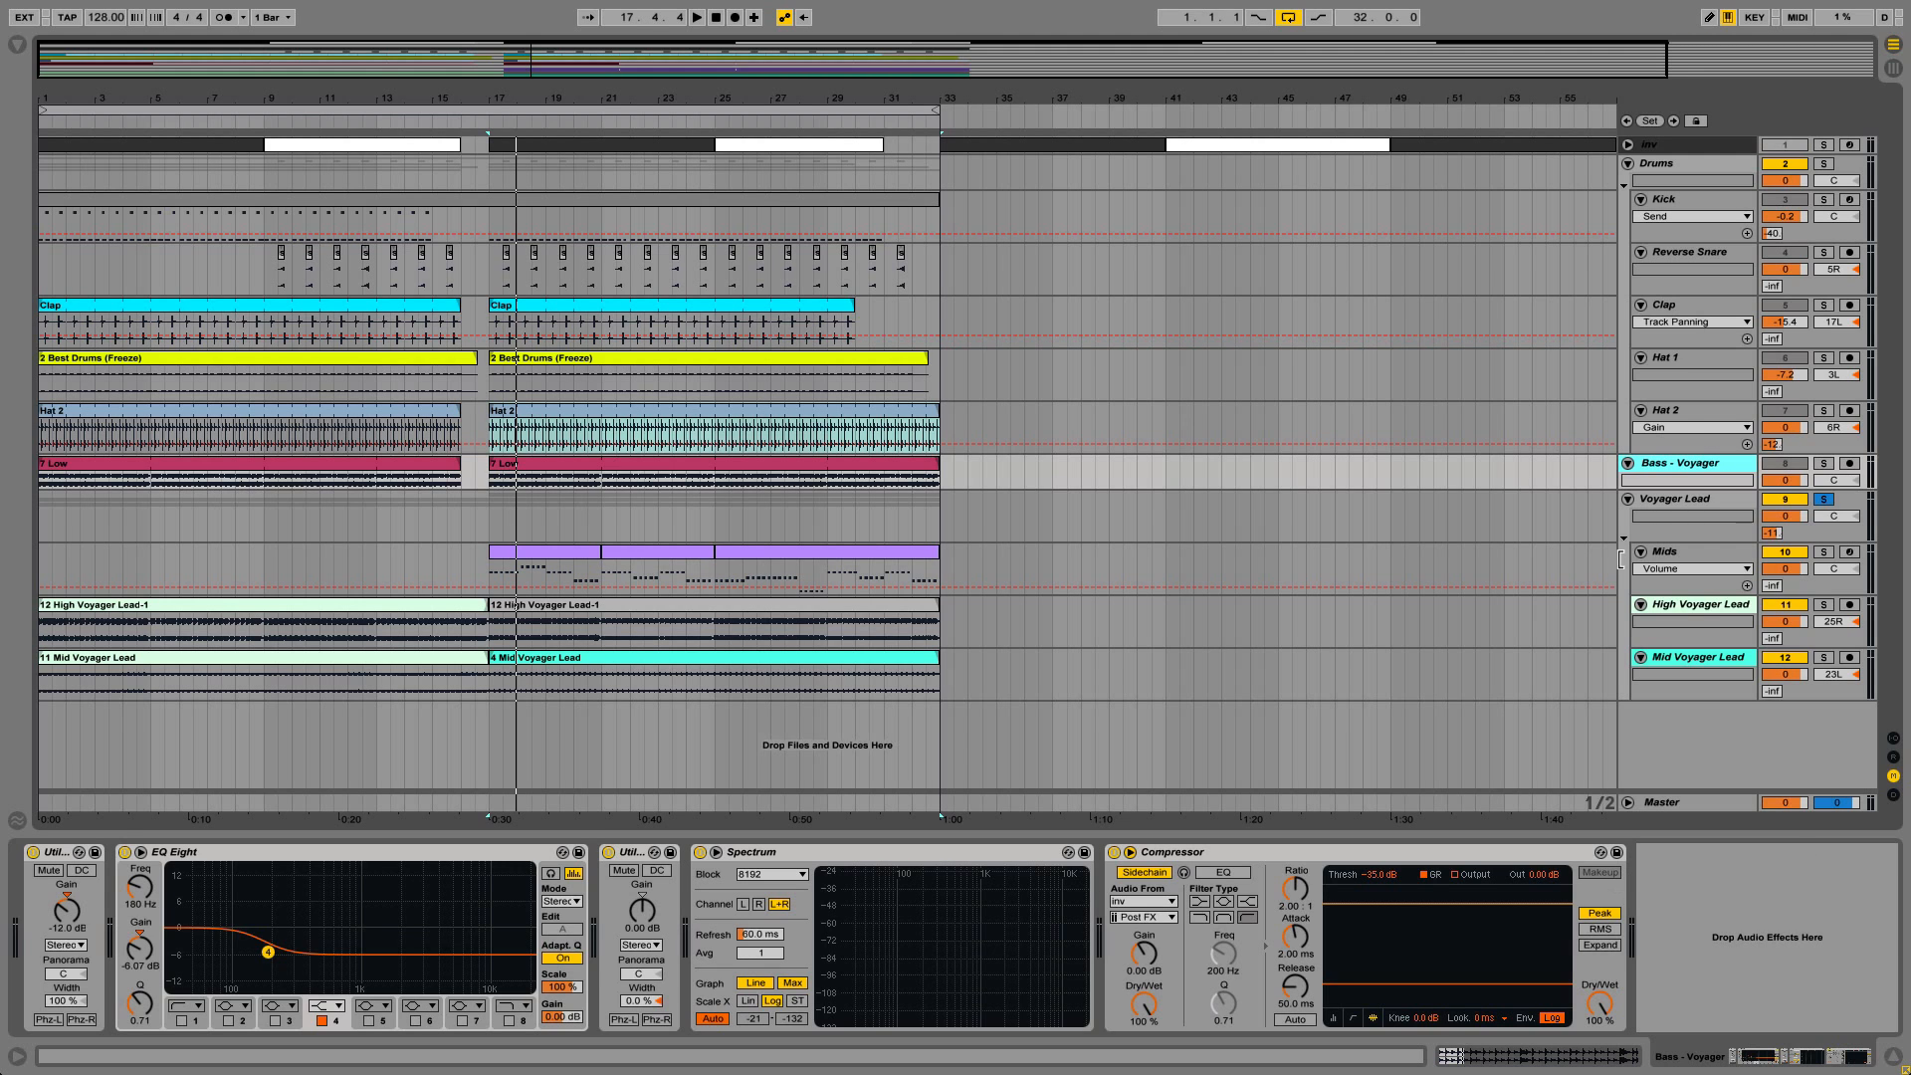
pyautogui.click(1700, 498)
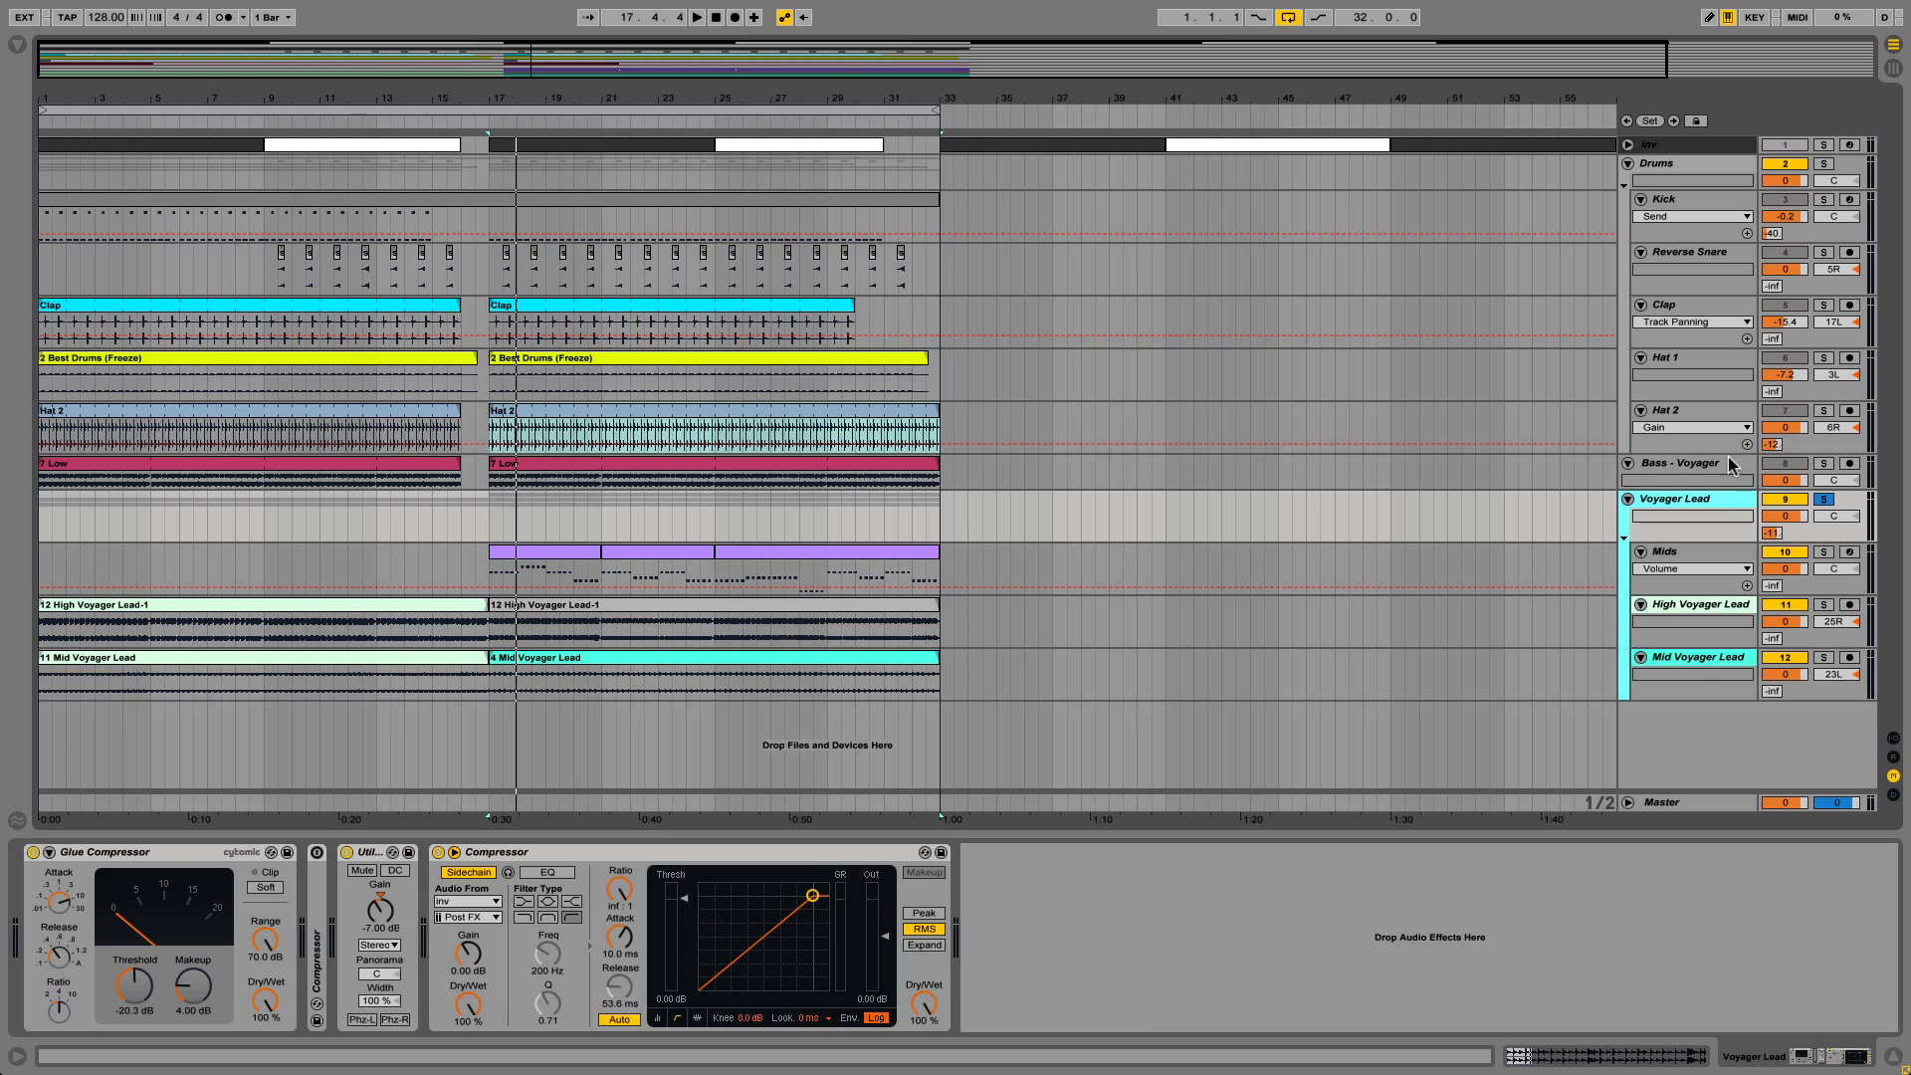
pyautogui.click(1727, 459)
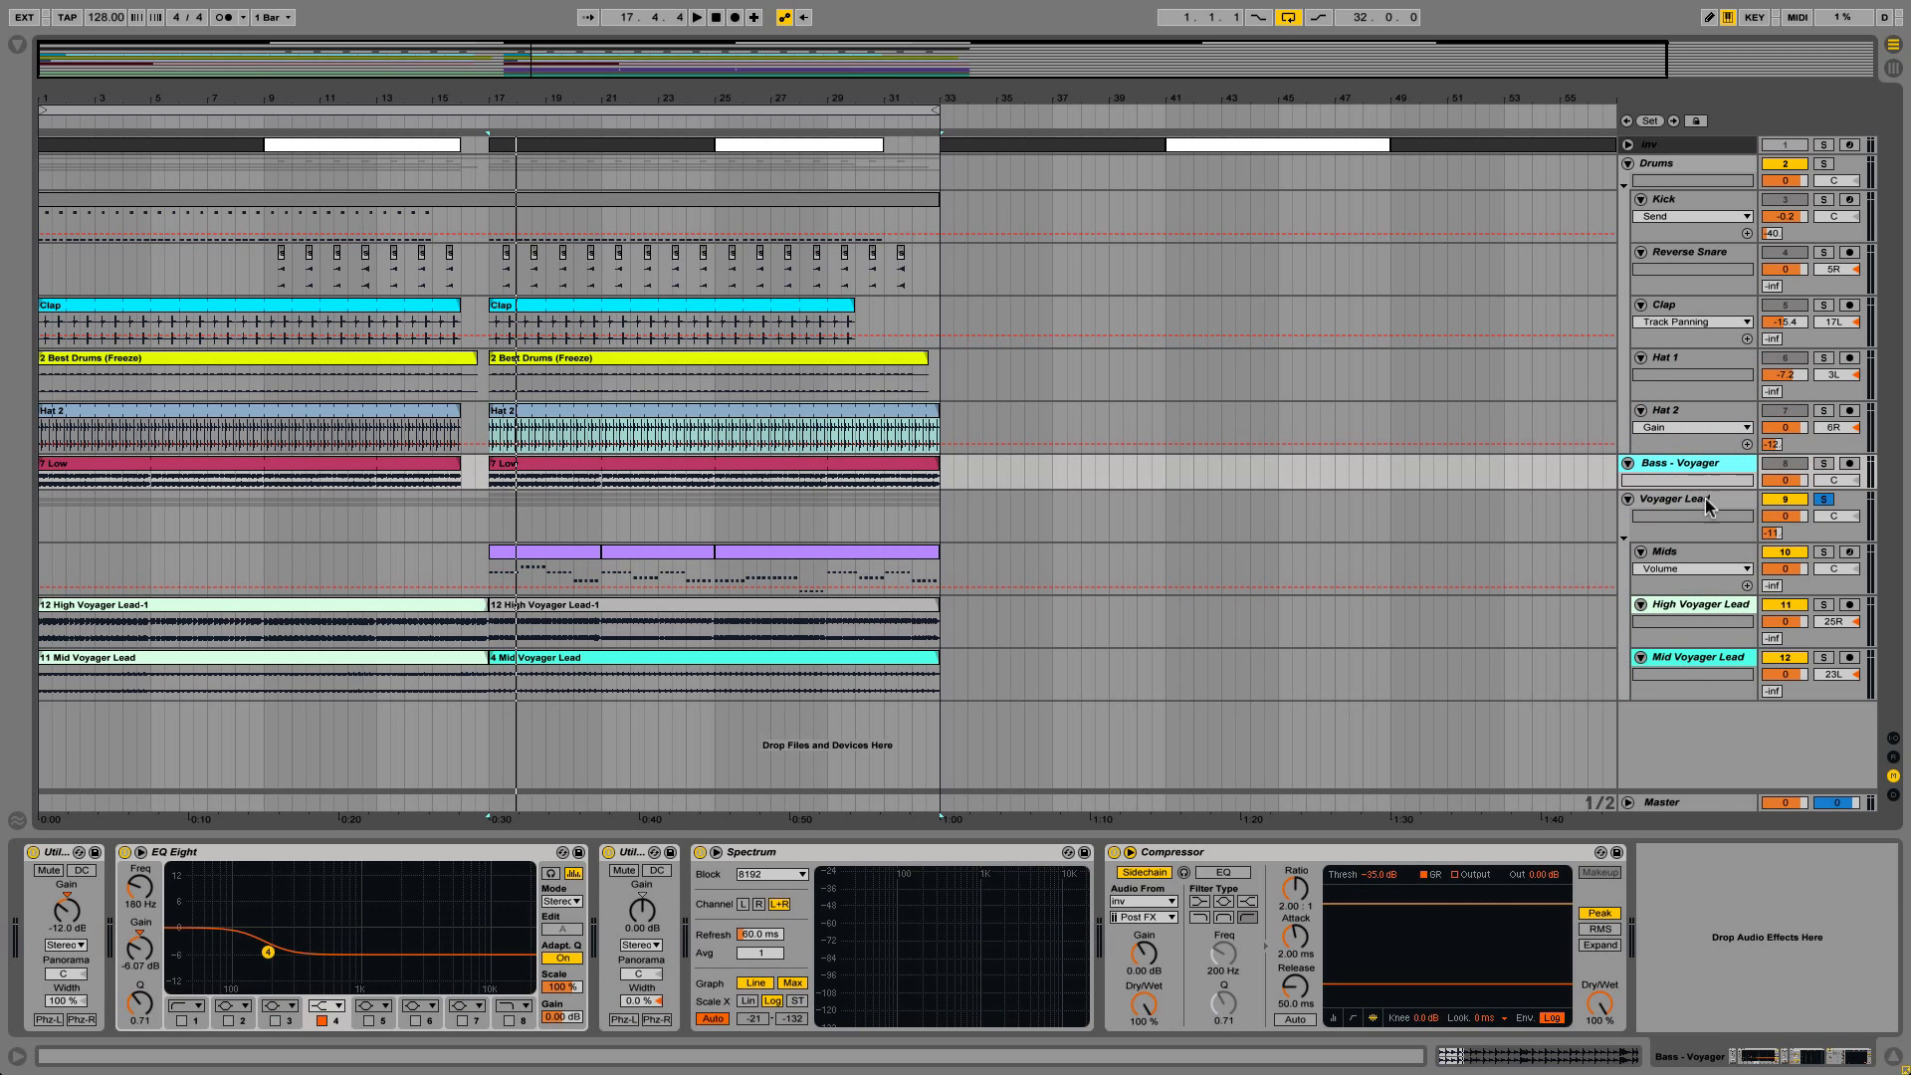
# Lower the Voyager Lead Compressor's threshold to about -28 dB while the arrangement plays.
pyautogui.click(1731, 503)
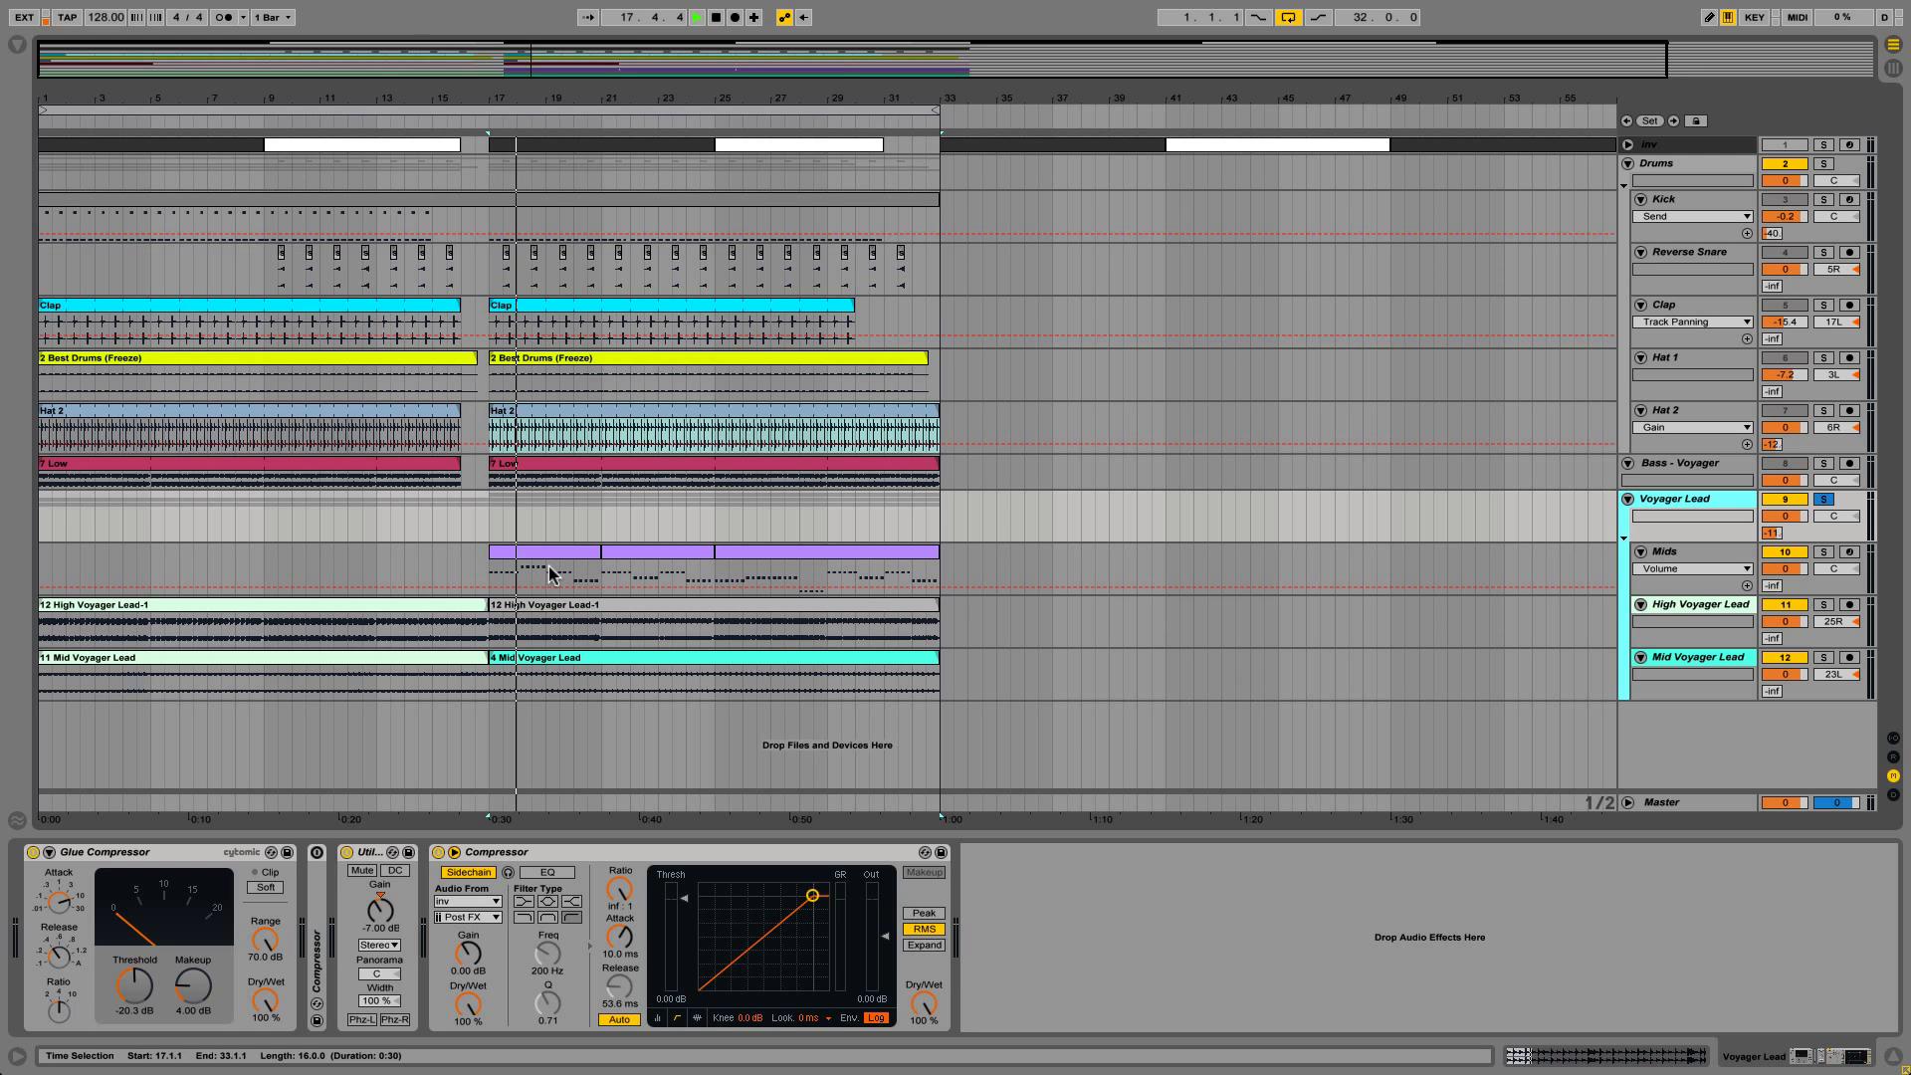
pyautogui.press('space')
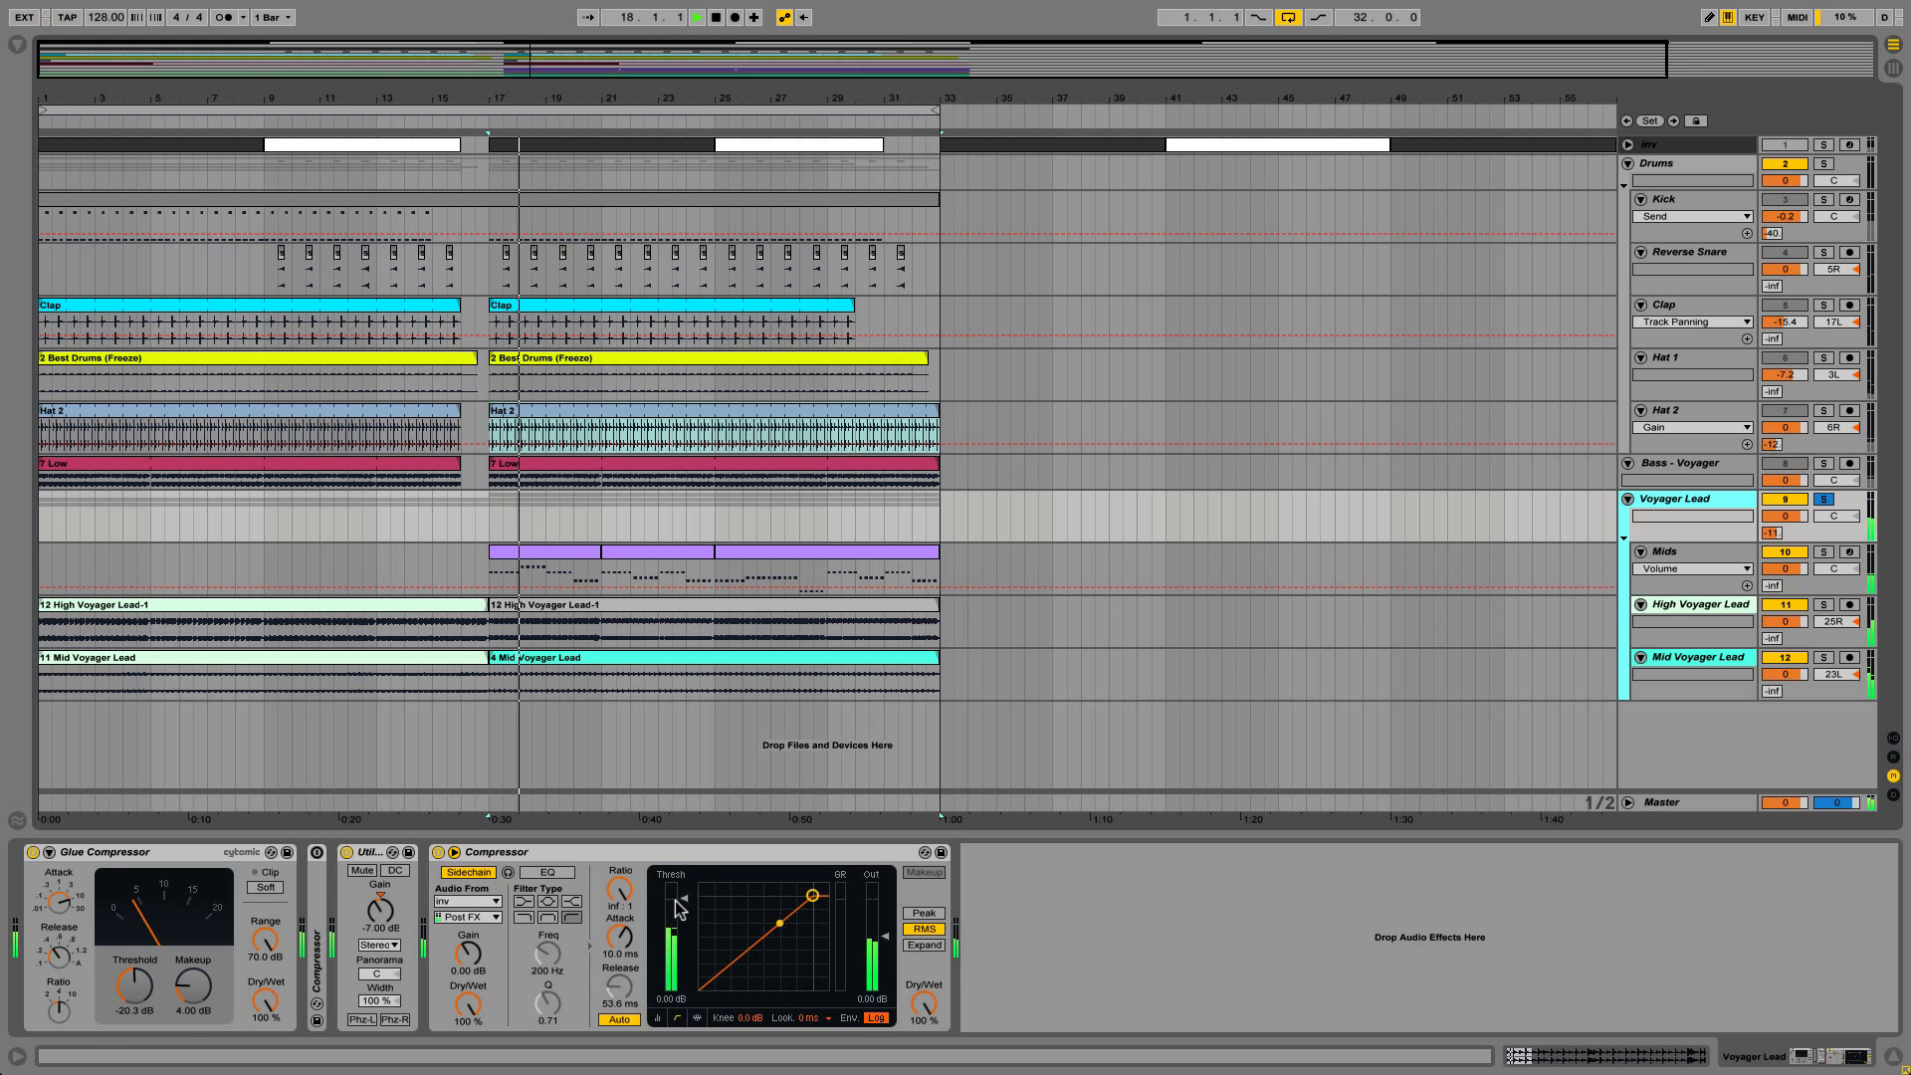
pyautogui.moveTo(678, 906); pyautogui.dragTo(678, 965)
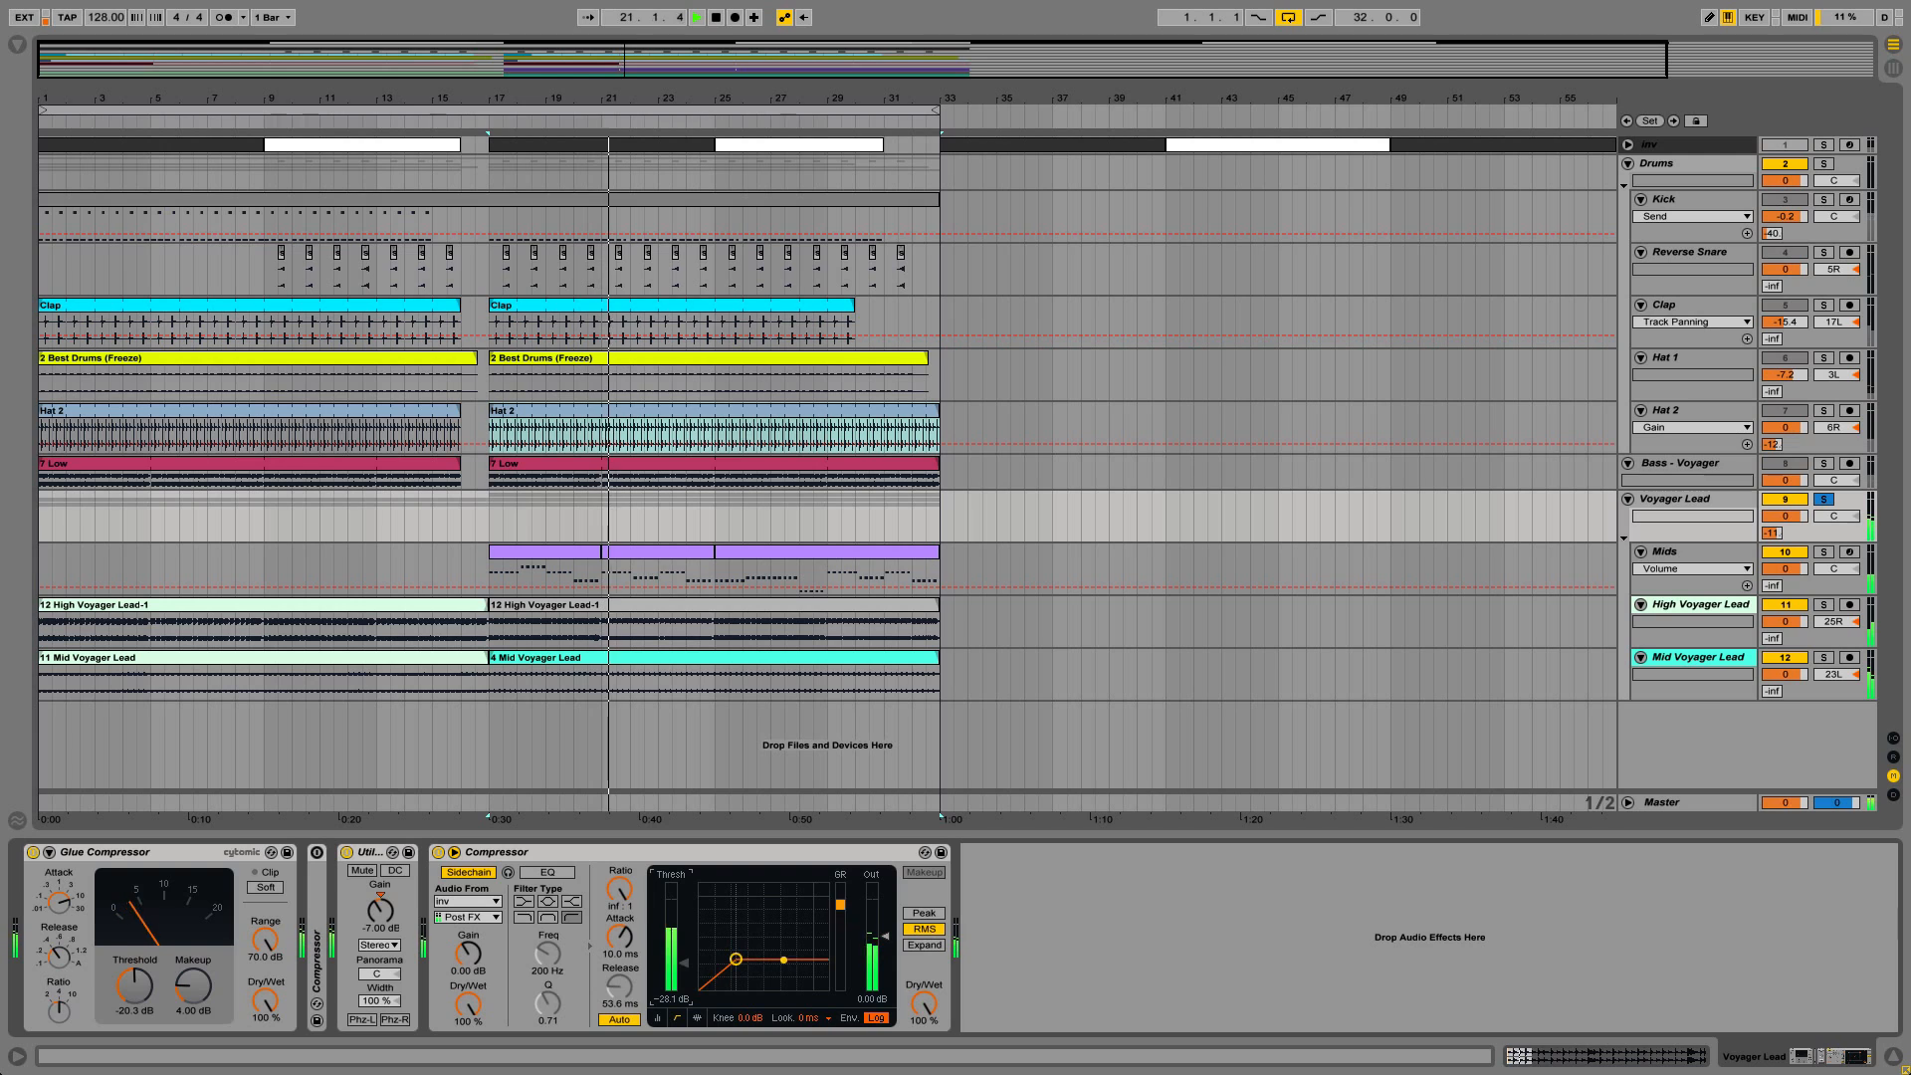
# Switch the Voyager Lead Compressor to its activity view and lower the ratio to 4.00 : 1 during playback.
pyautogui.click(699, 1014)
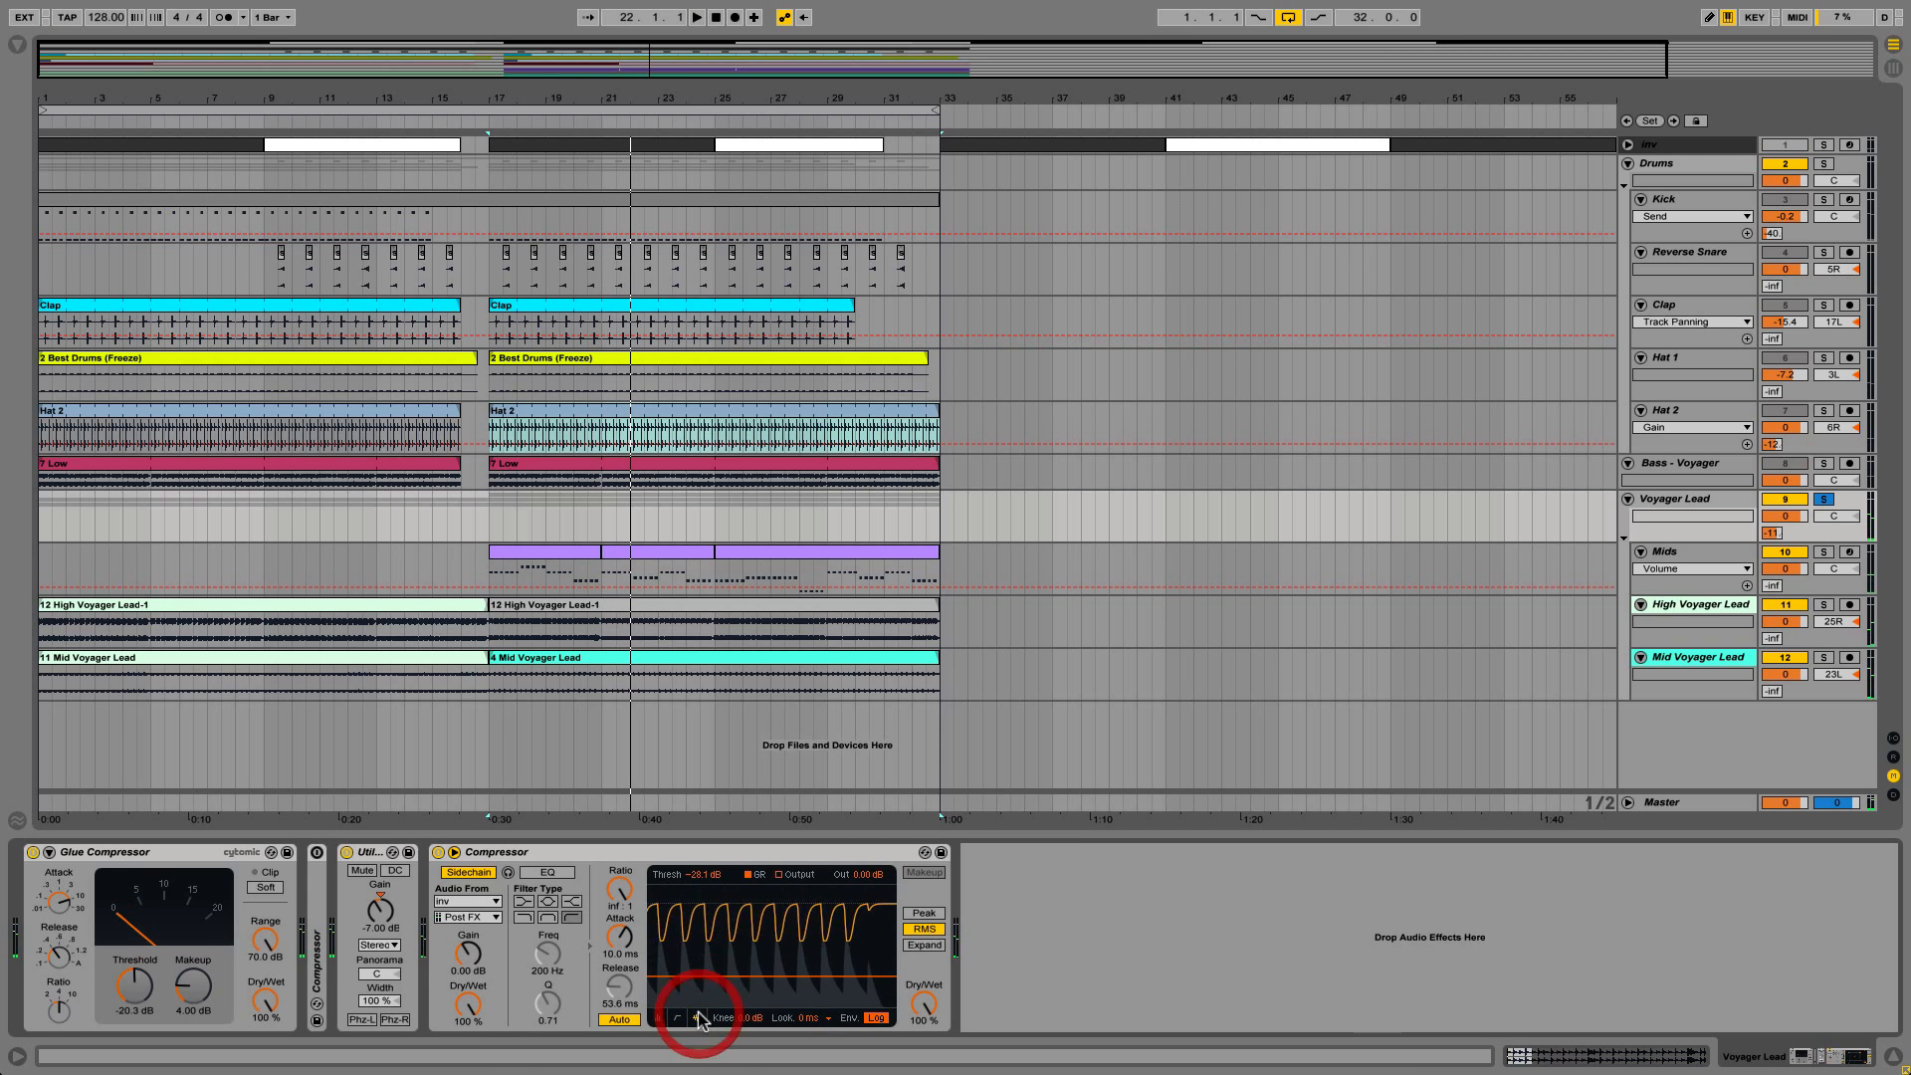
pyautogui.click(696, 1017)
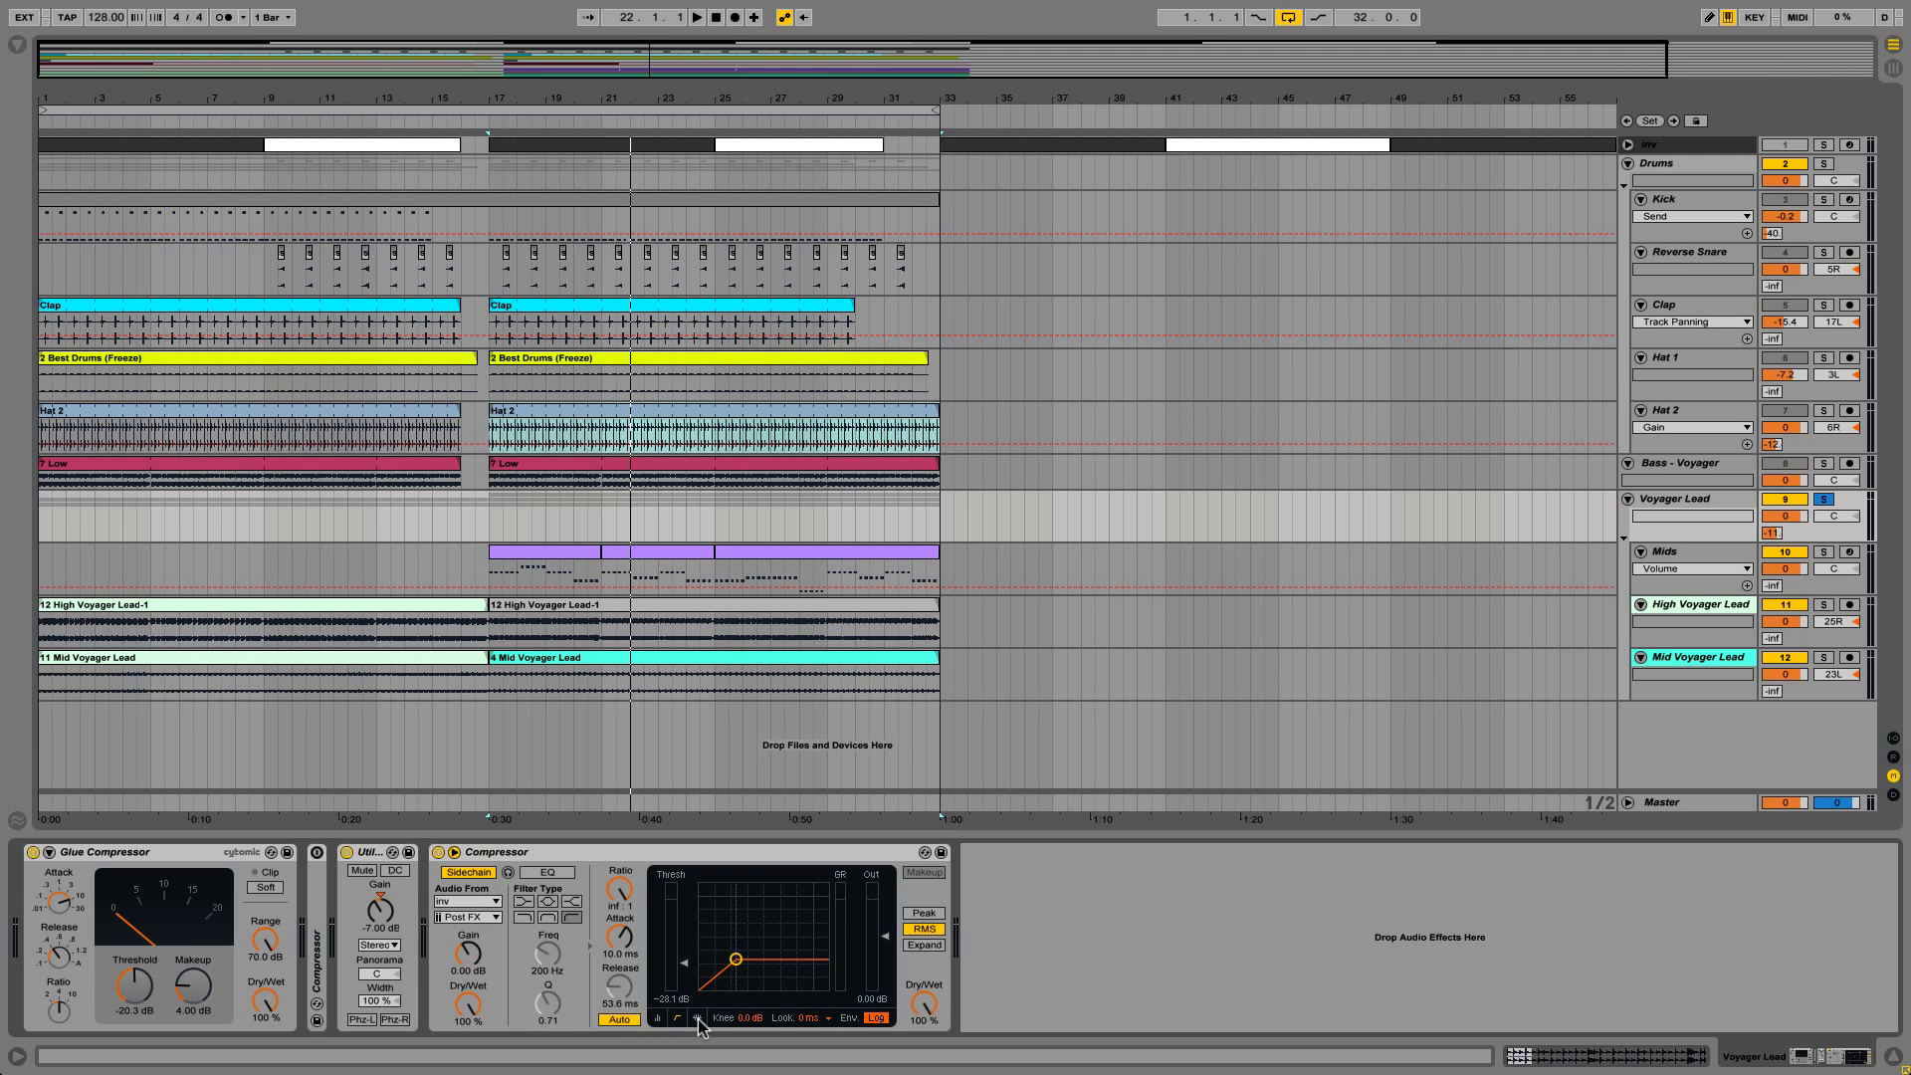
pyautogui.click(697, 1018)
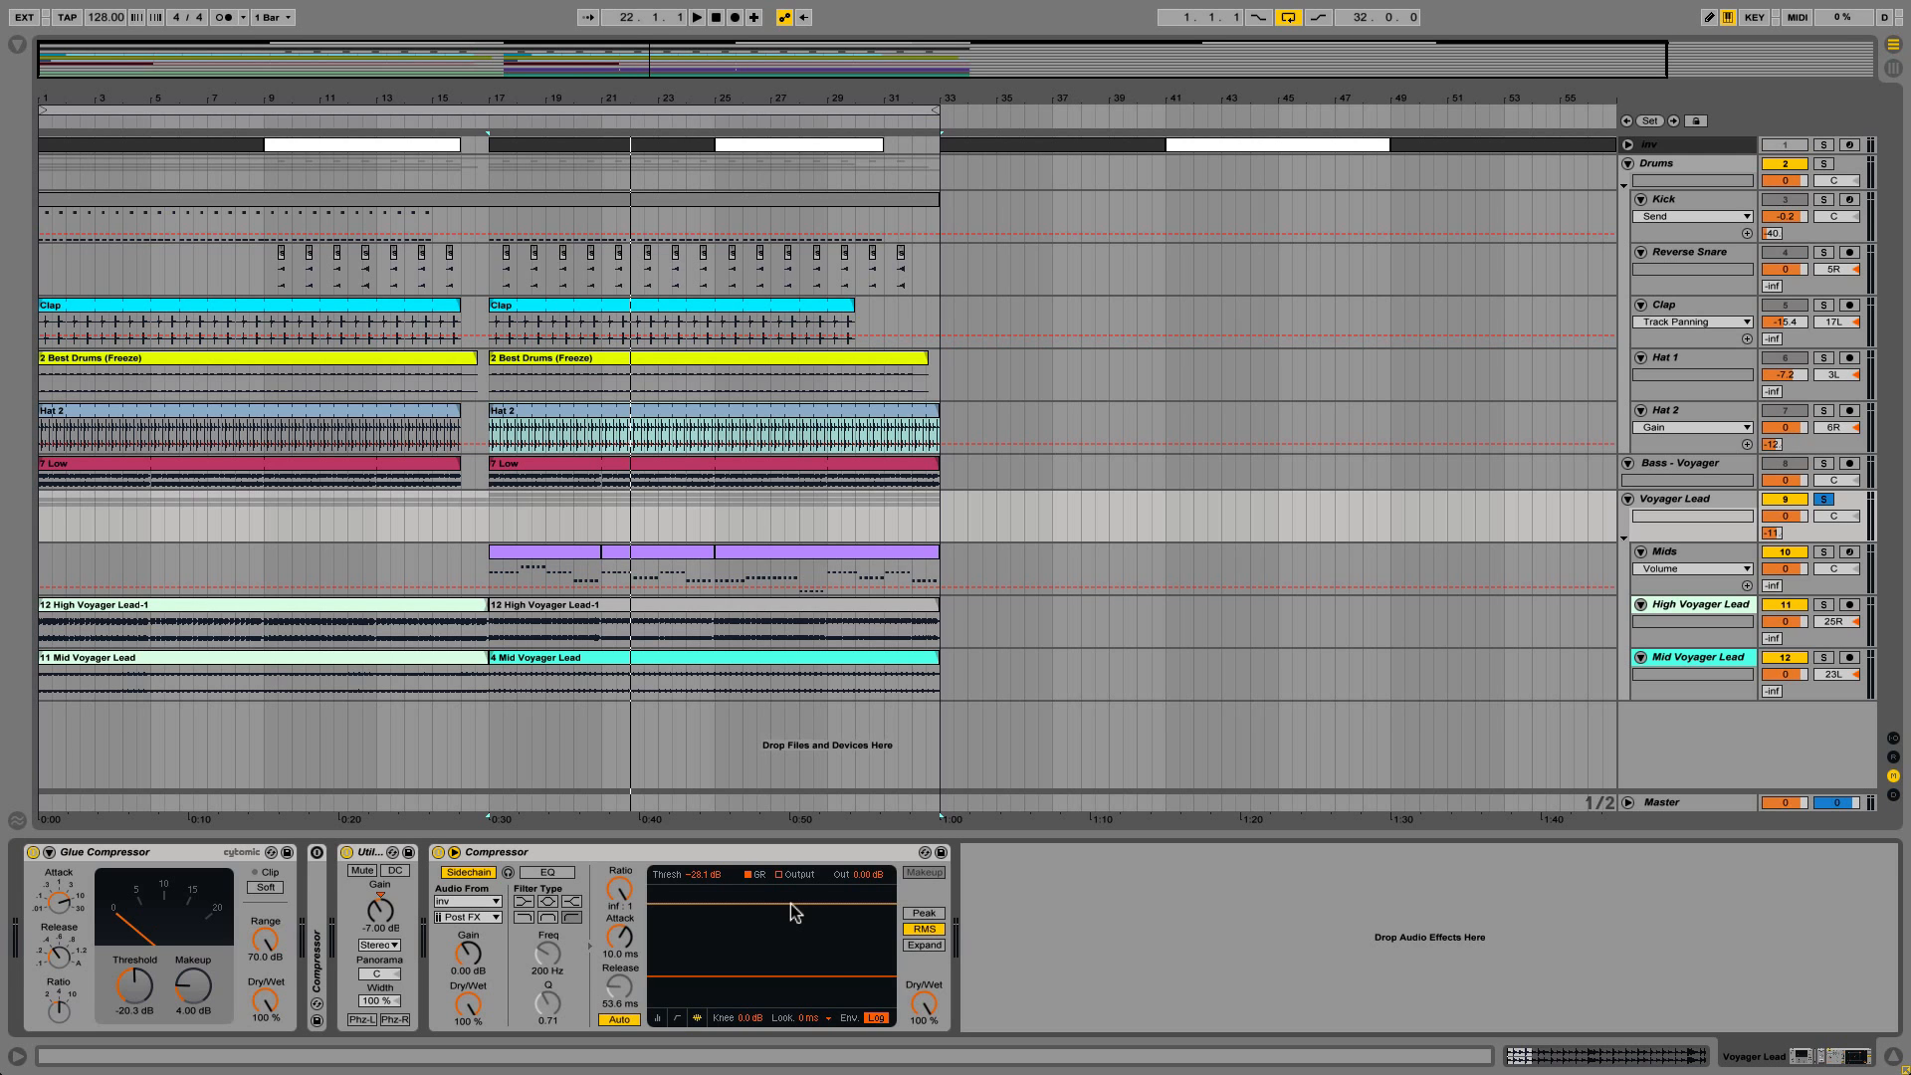
pyautogui.press('space')
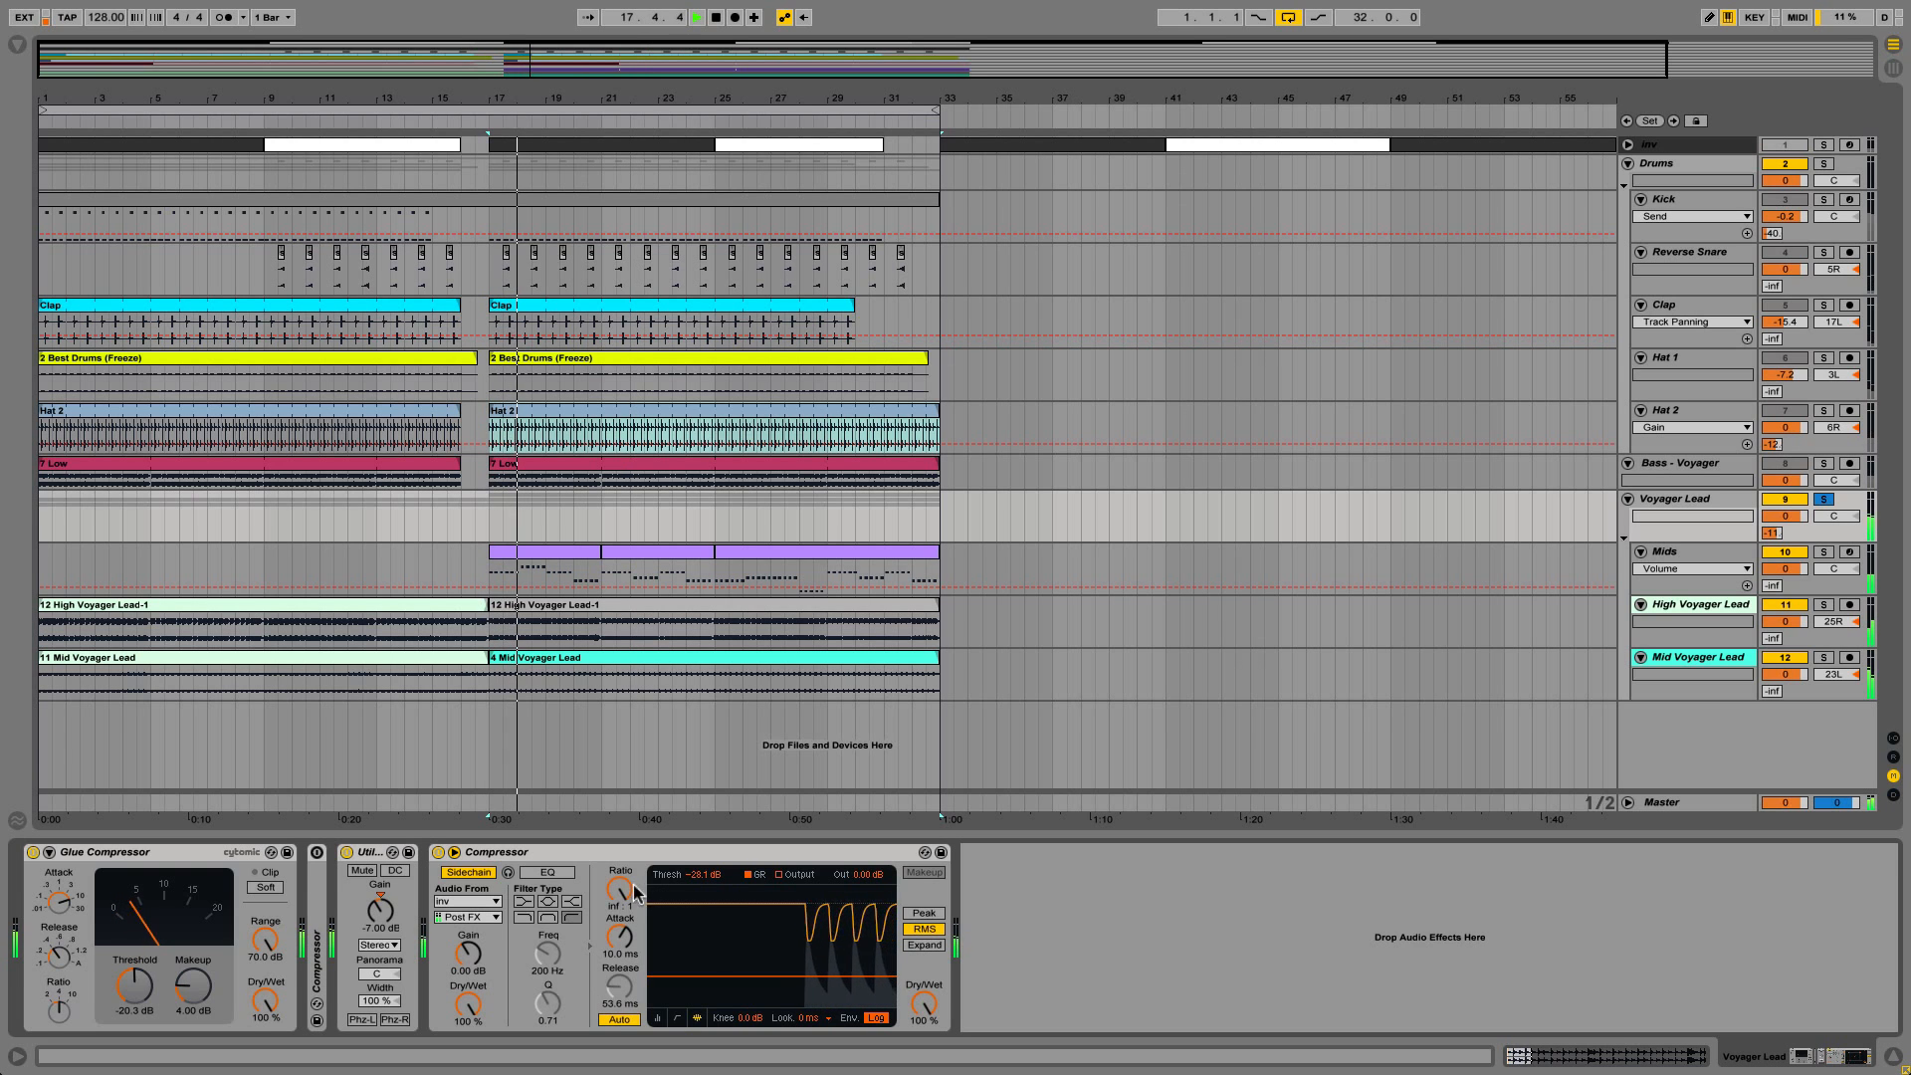
pyautogui.moveTo(621, 889); pyautogui.dragTo(621, 925)
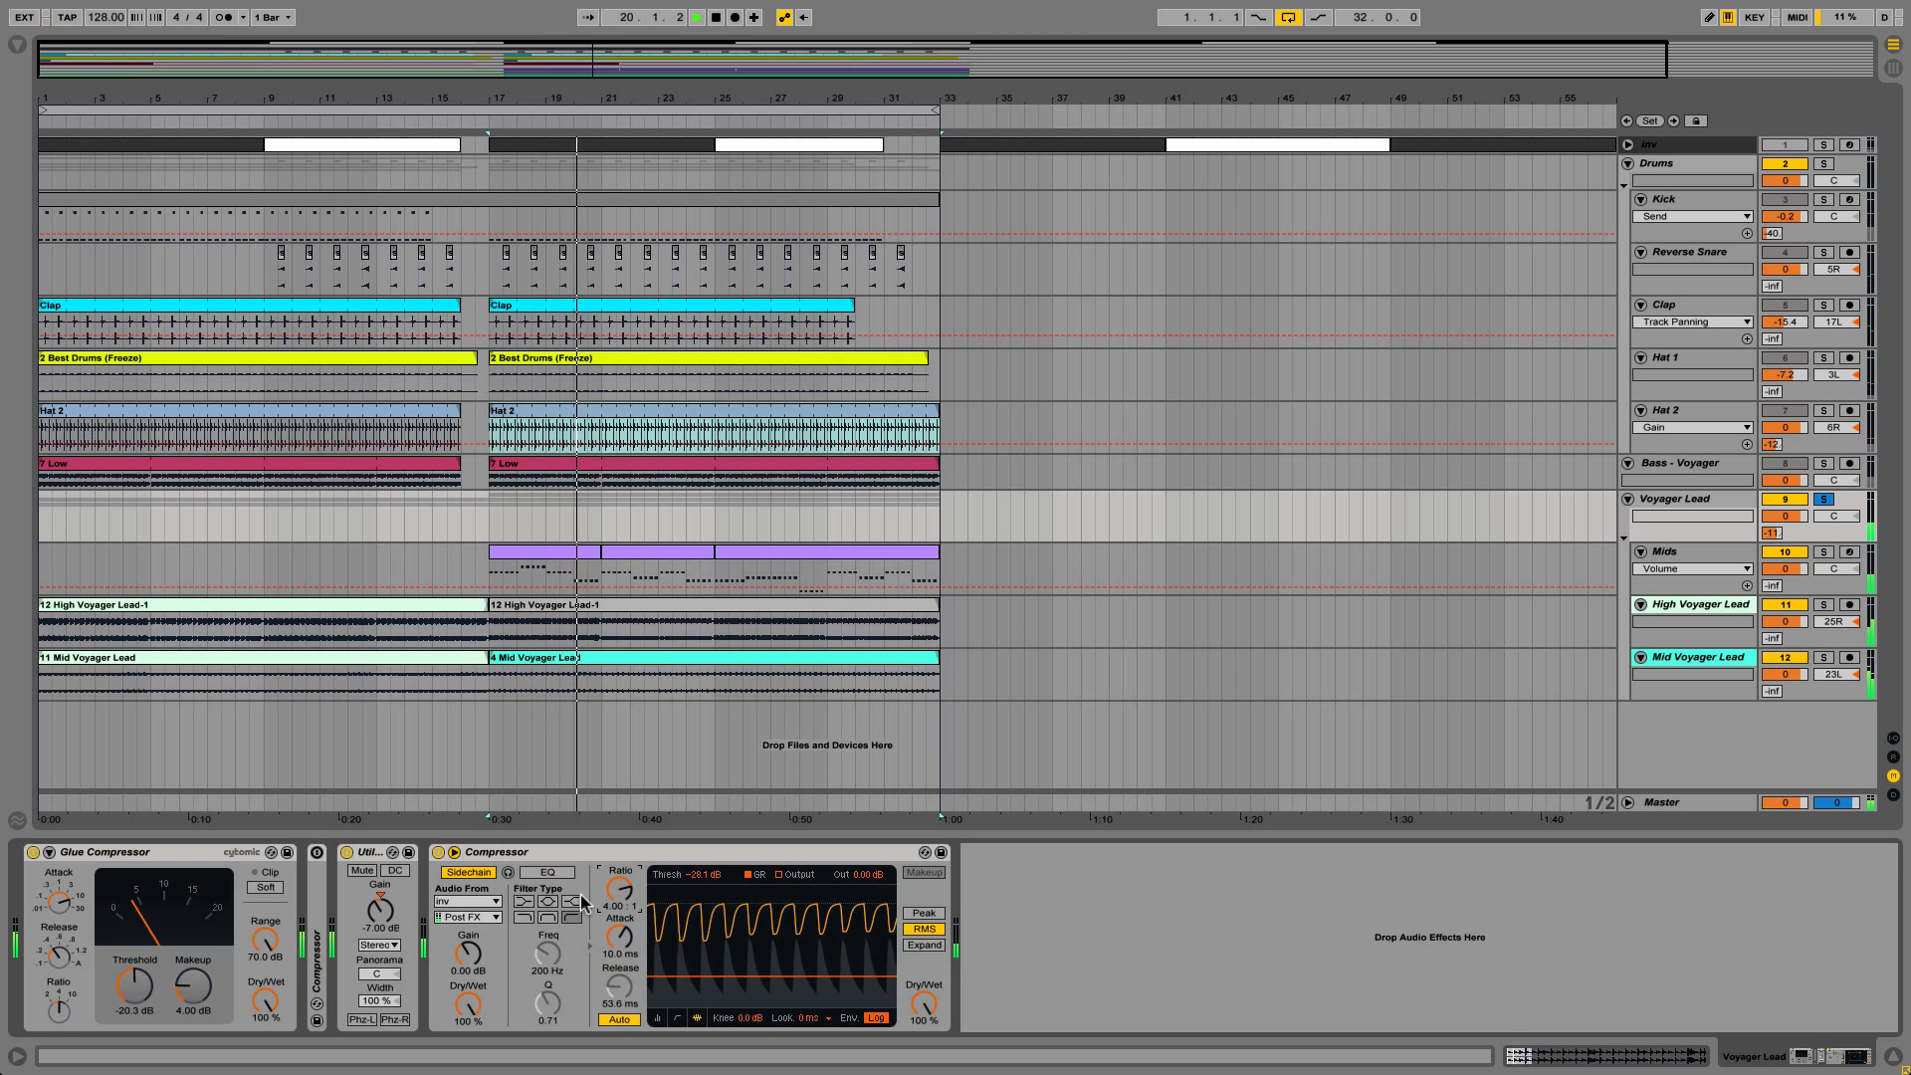
pyautogui.press('space')
# Enable sidechain listening and the sidechain EQ on the Voyager Lead Compressor, and play the arrangement.
pyautogui.click(509, 873)
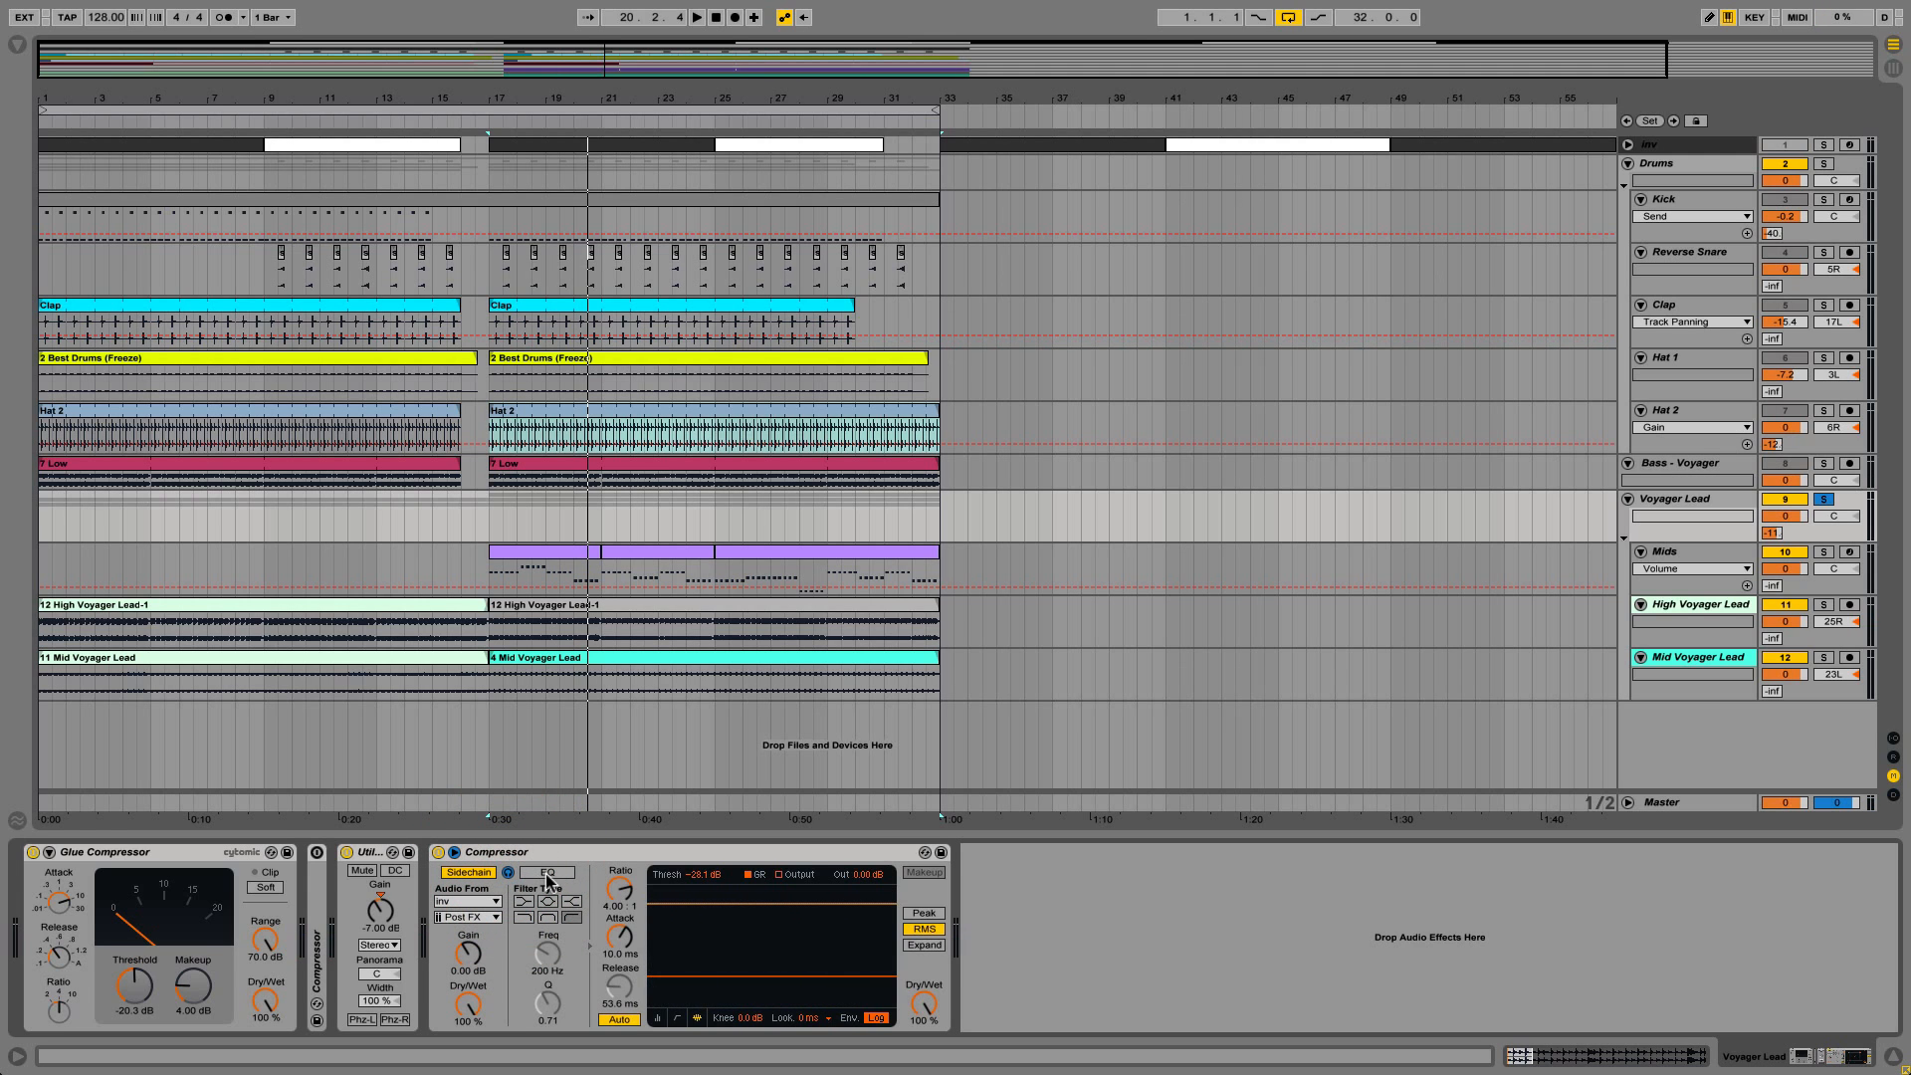
pyautogui.click(538, 875)
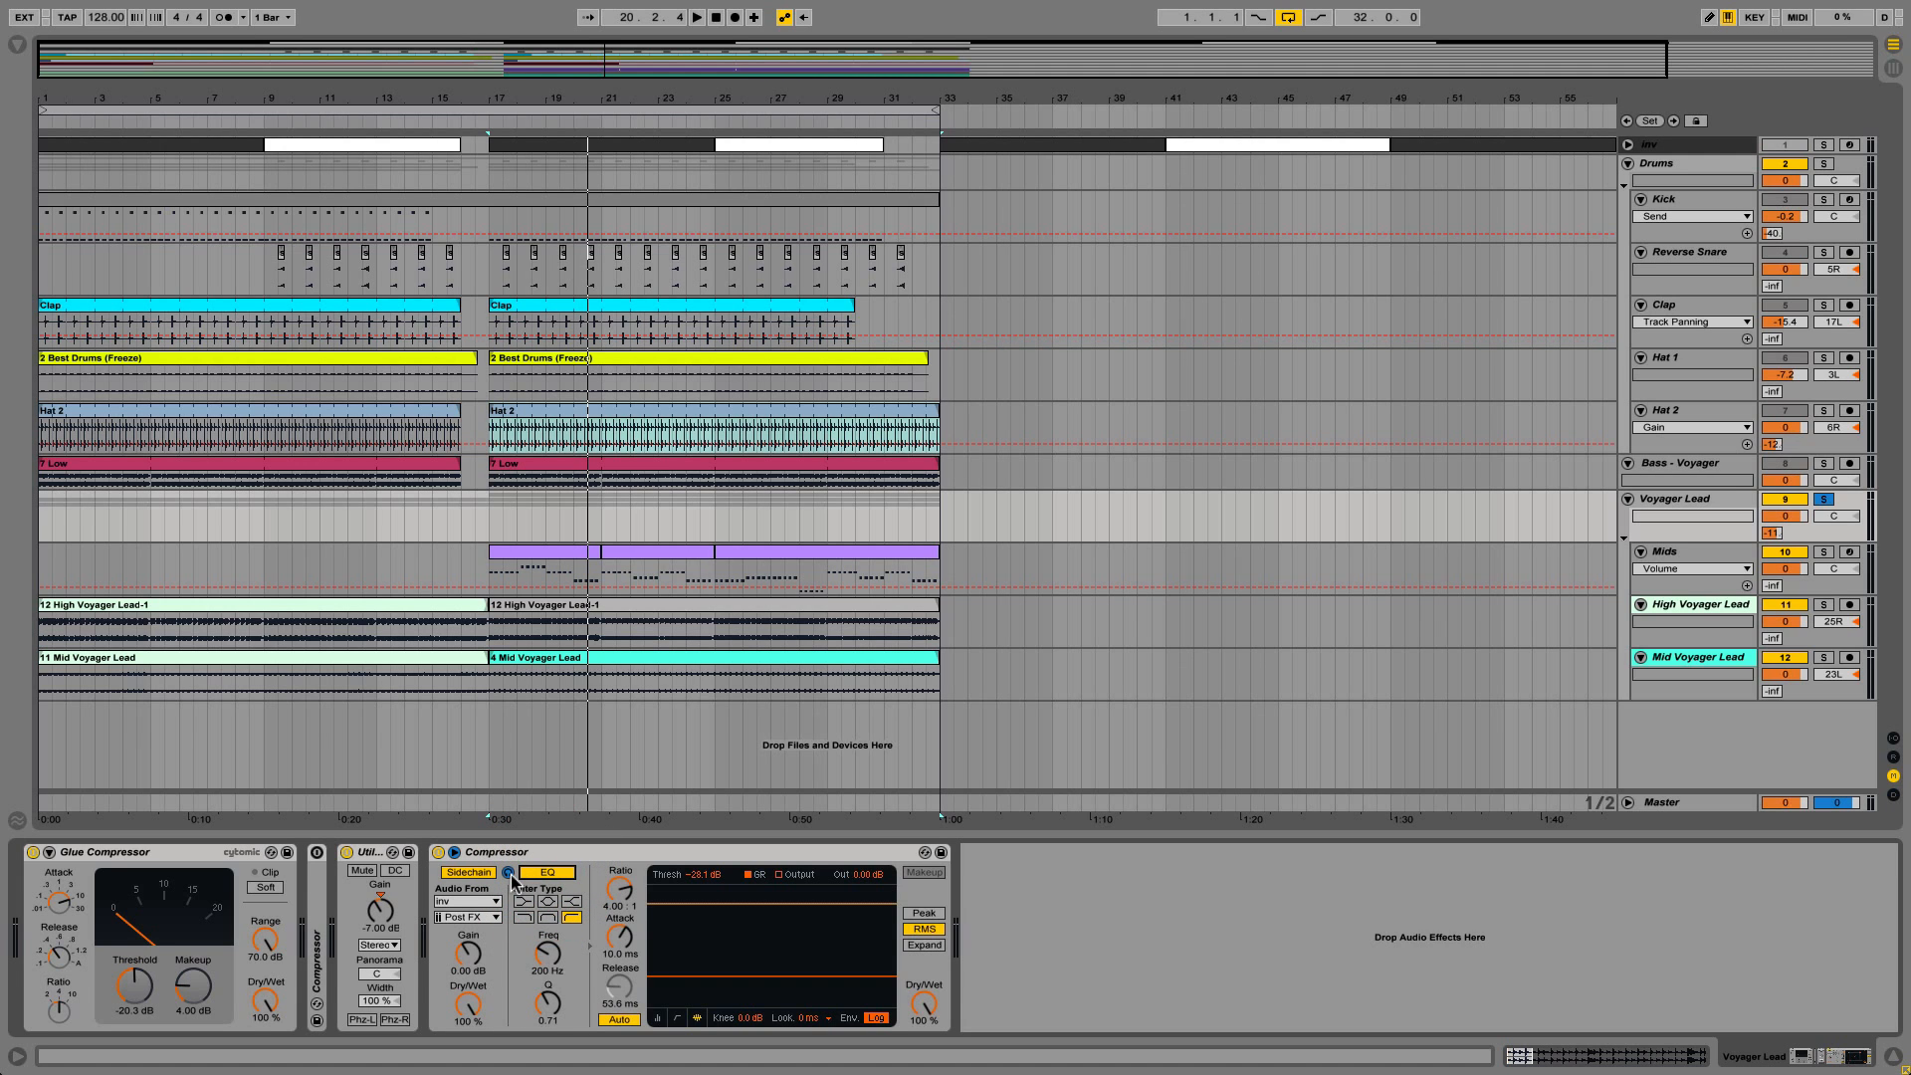
pyautogui.press('space')
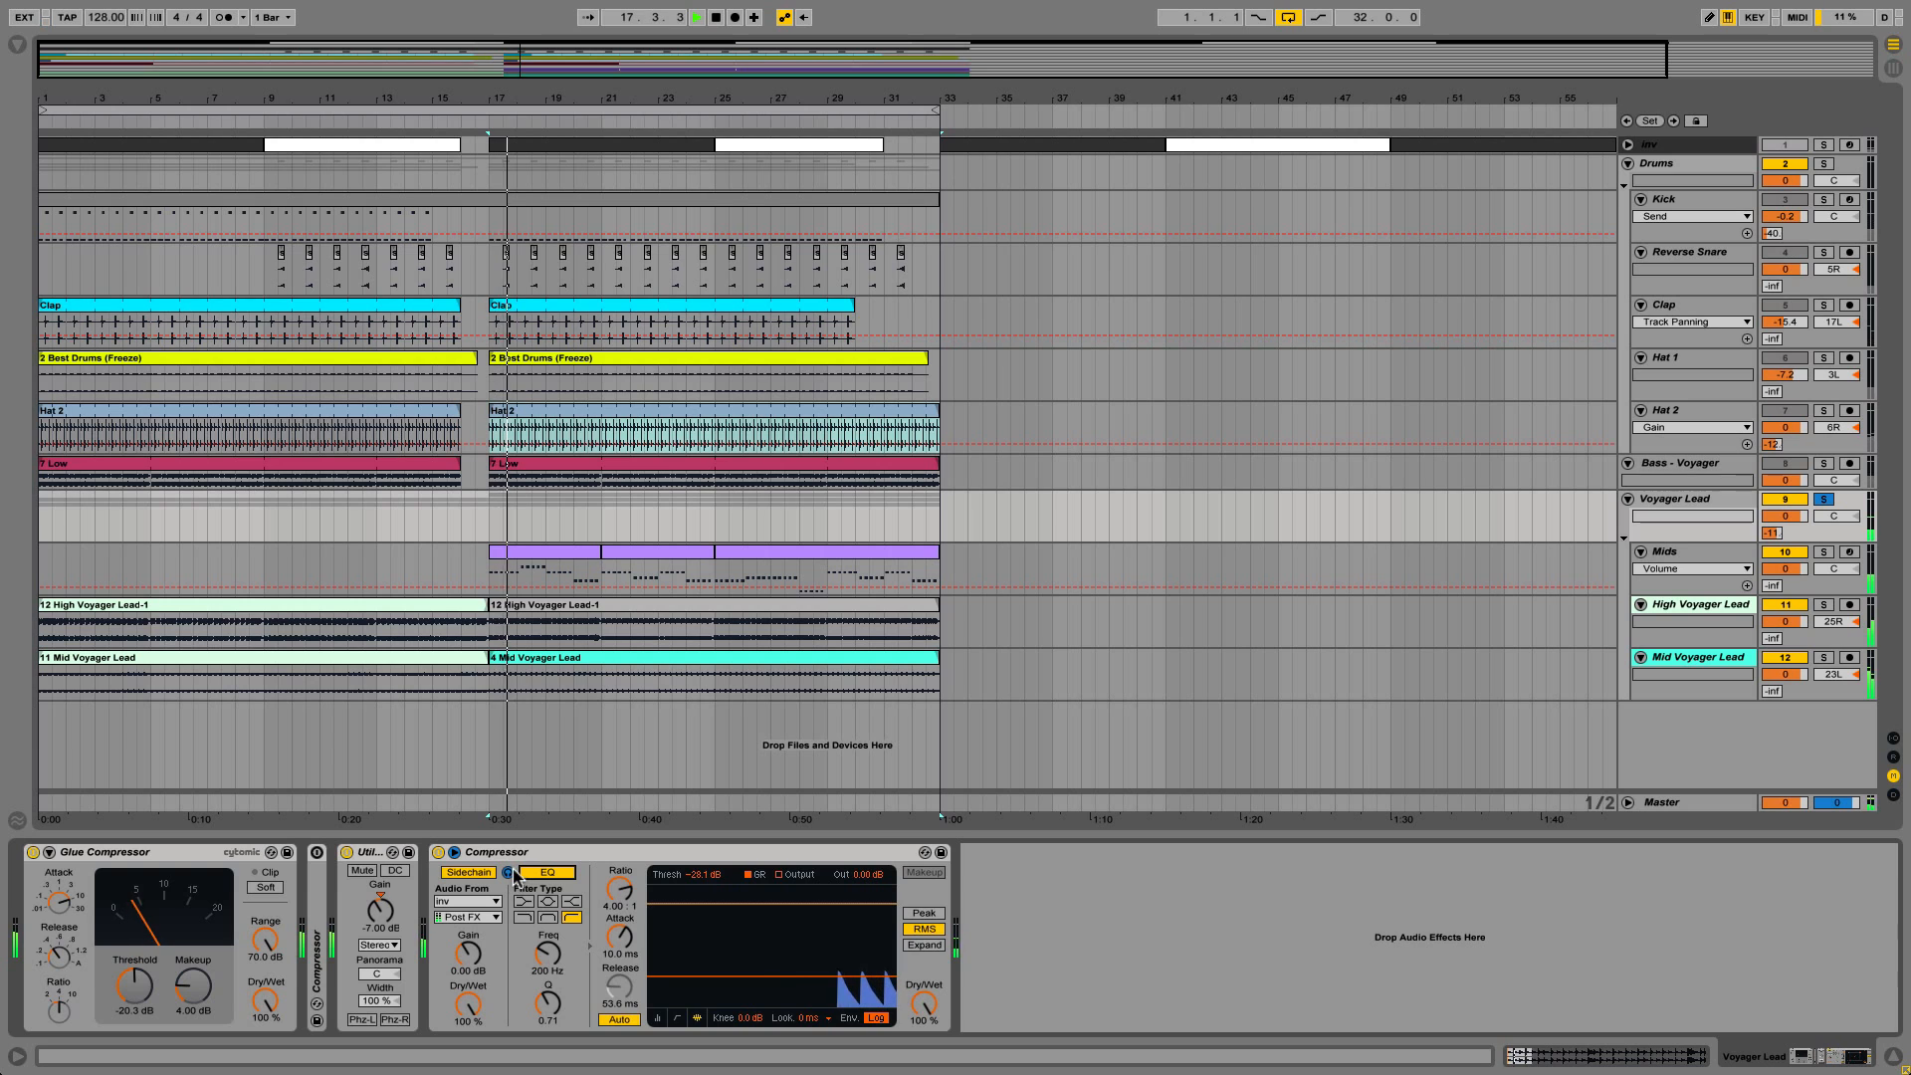
# Deactivate return track A in the session mixer and go back to the arrangement.
pyautogui.press('Tab')
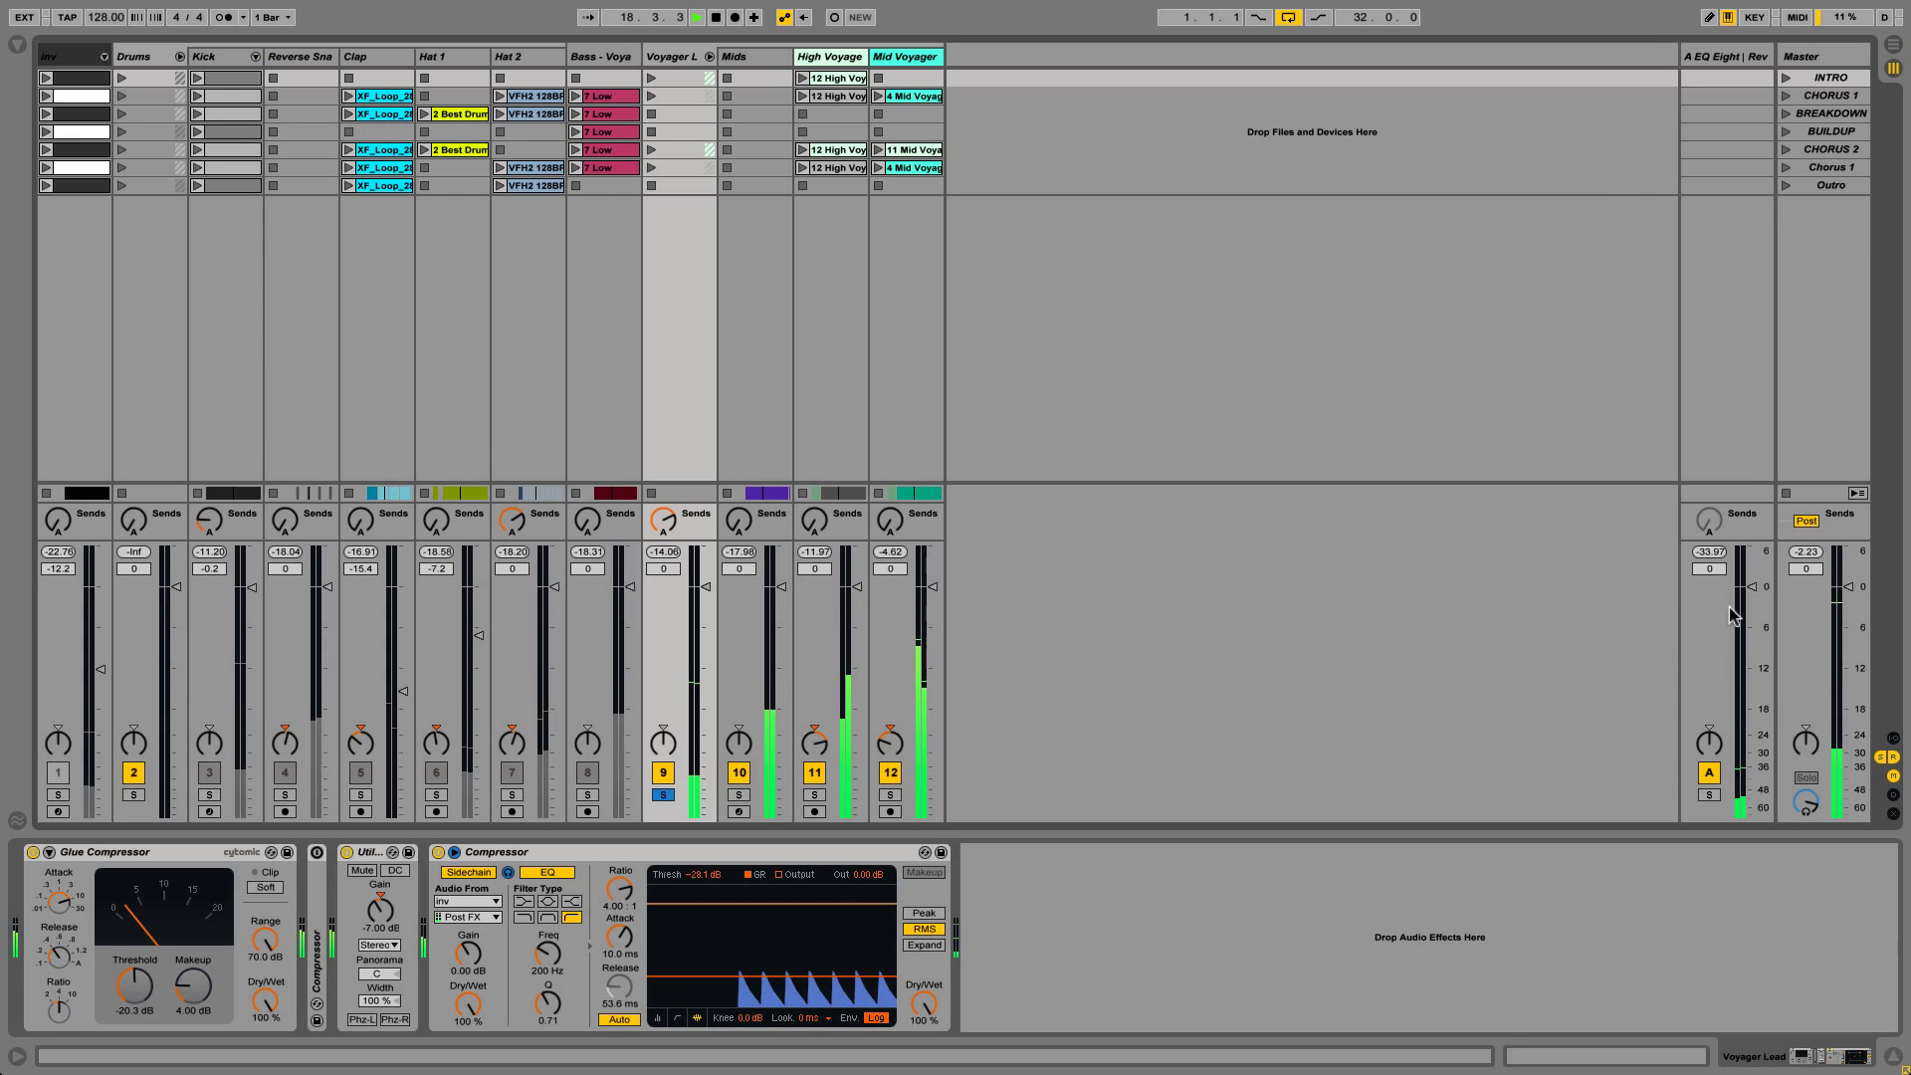
pyautogui.click(1708, 780)
pyautogui.press('space')
pyautogui.press('Tab')
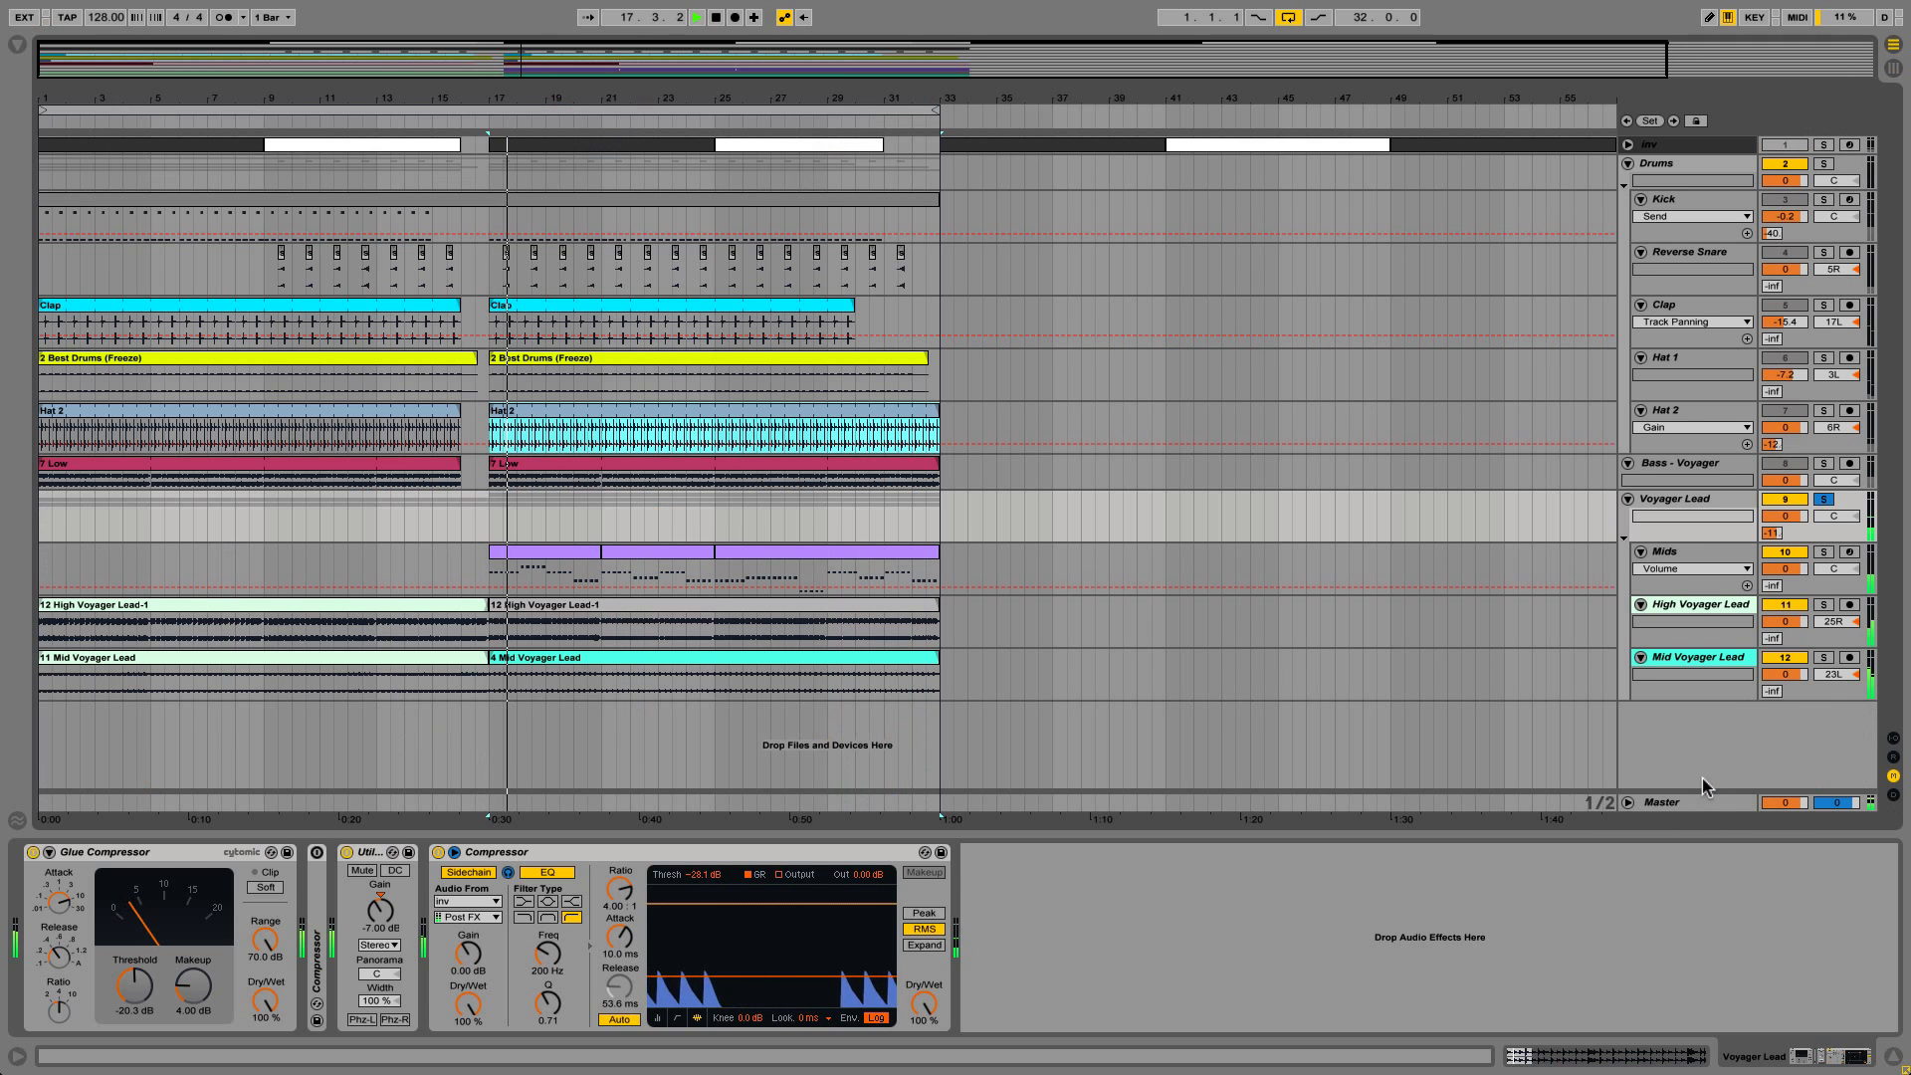
pyautogui.press('Tab')
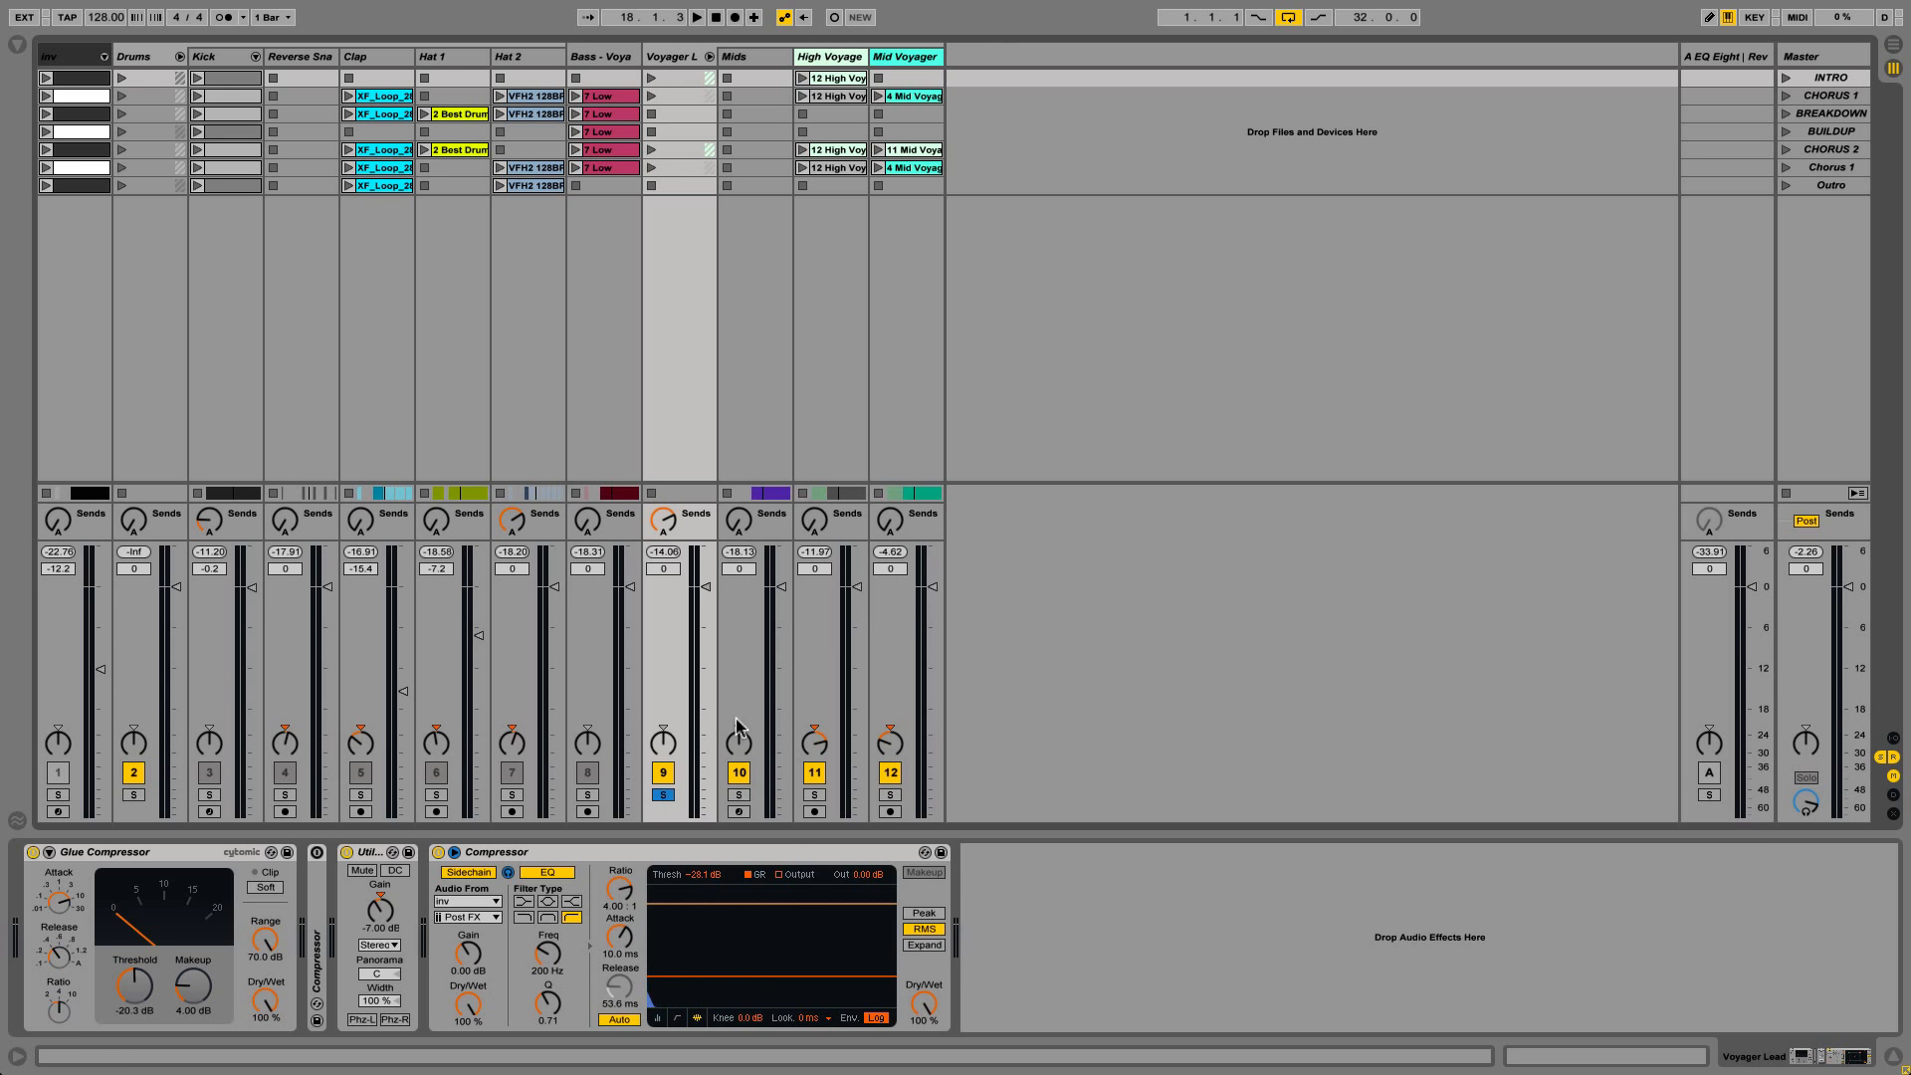
pyautogui.press('Tab')
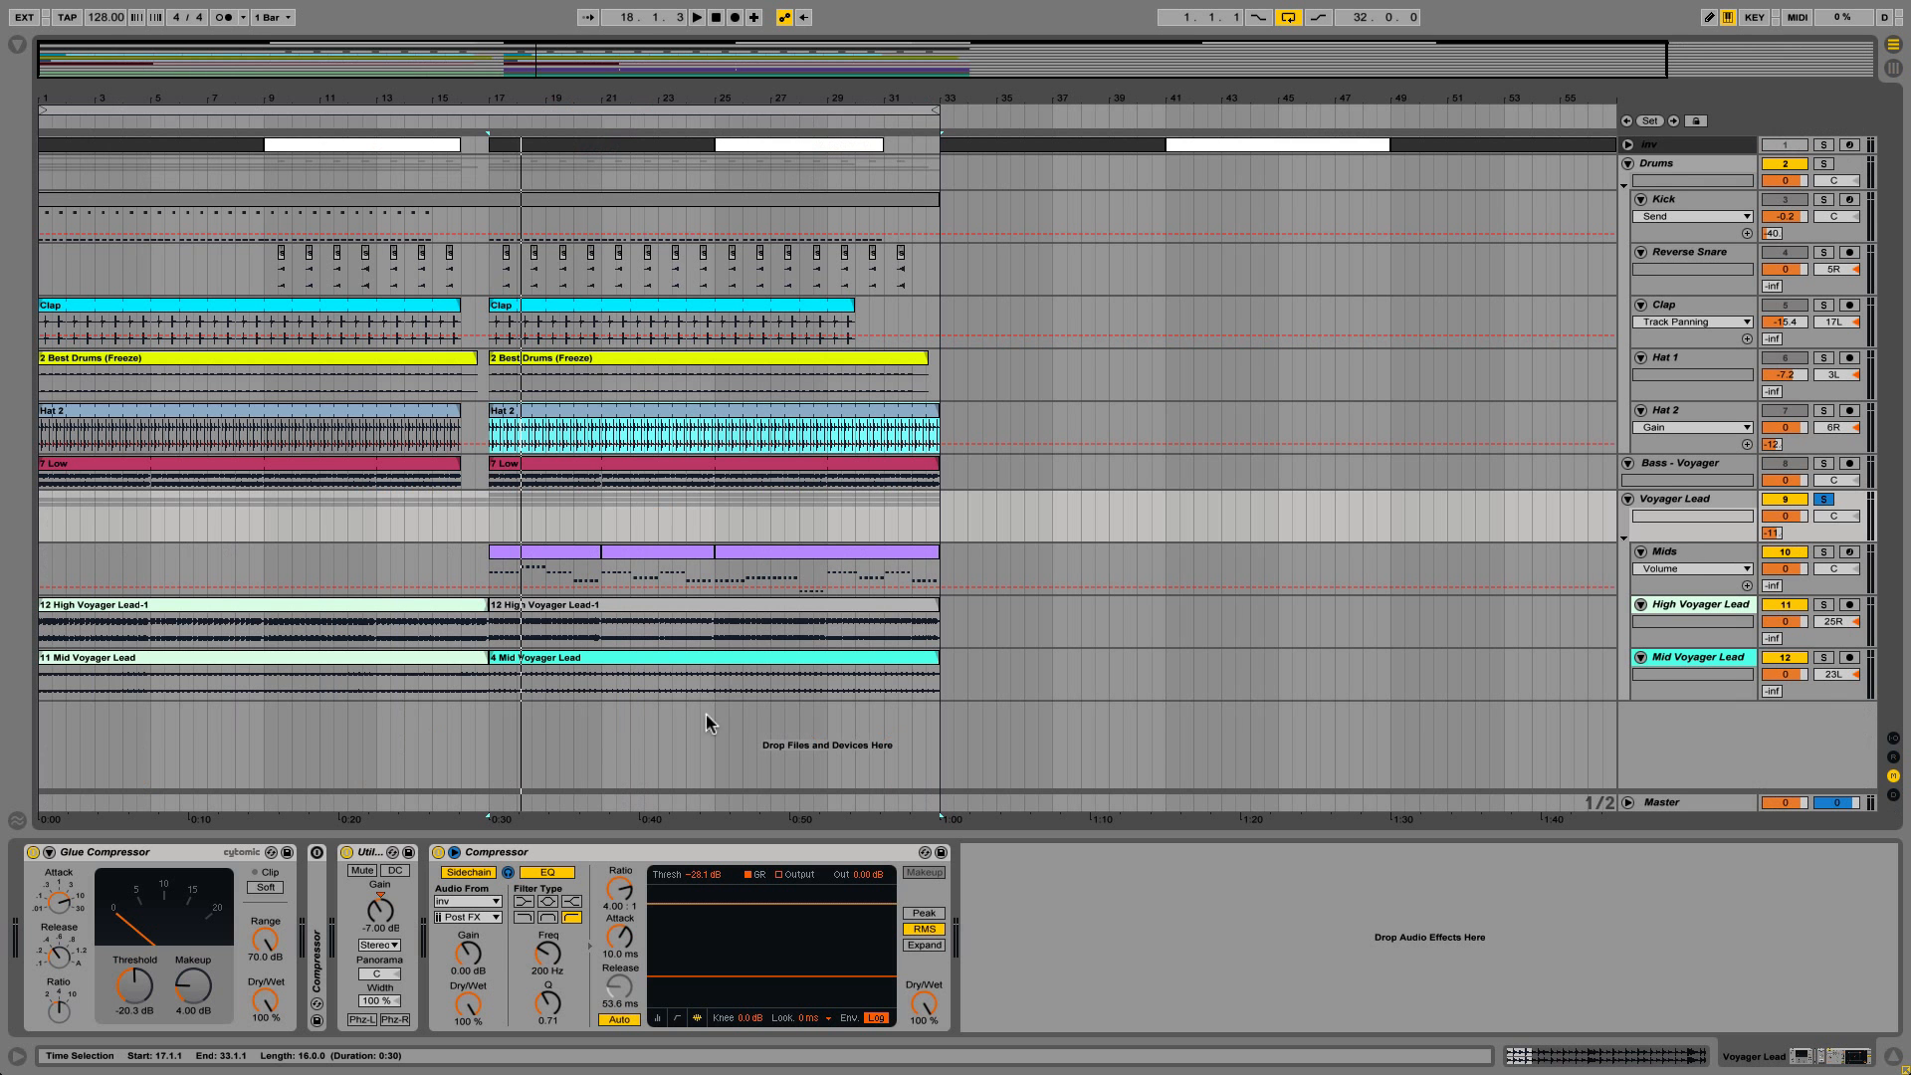
# Set the Voyager Lead Compressor's sidechain EQ to a band-pass filter with frequency 3.59 kHz and Q 2.17.
pyautogui.press('space')
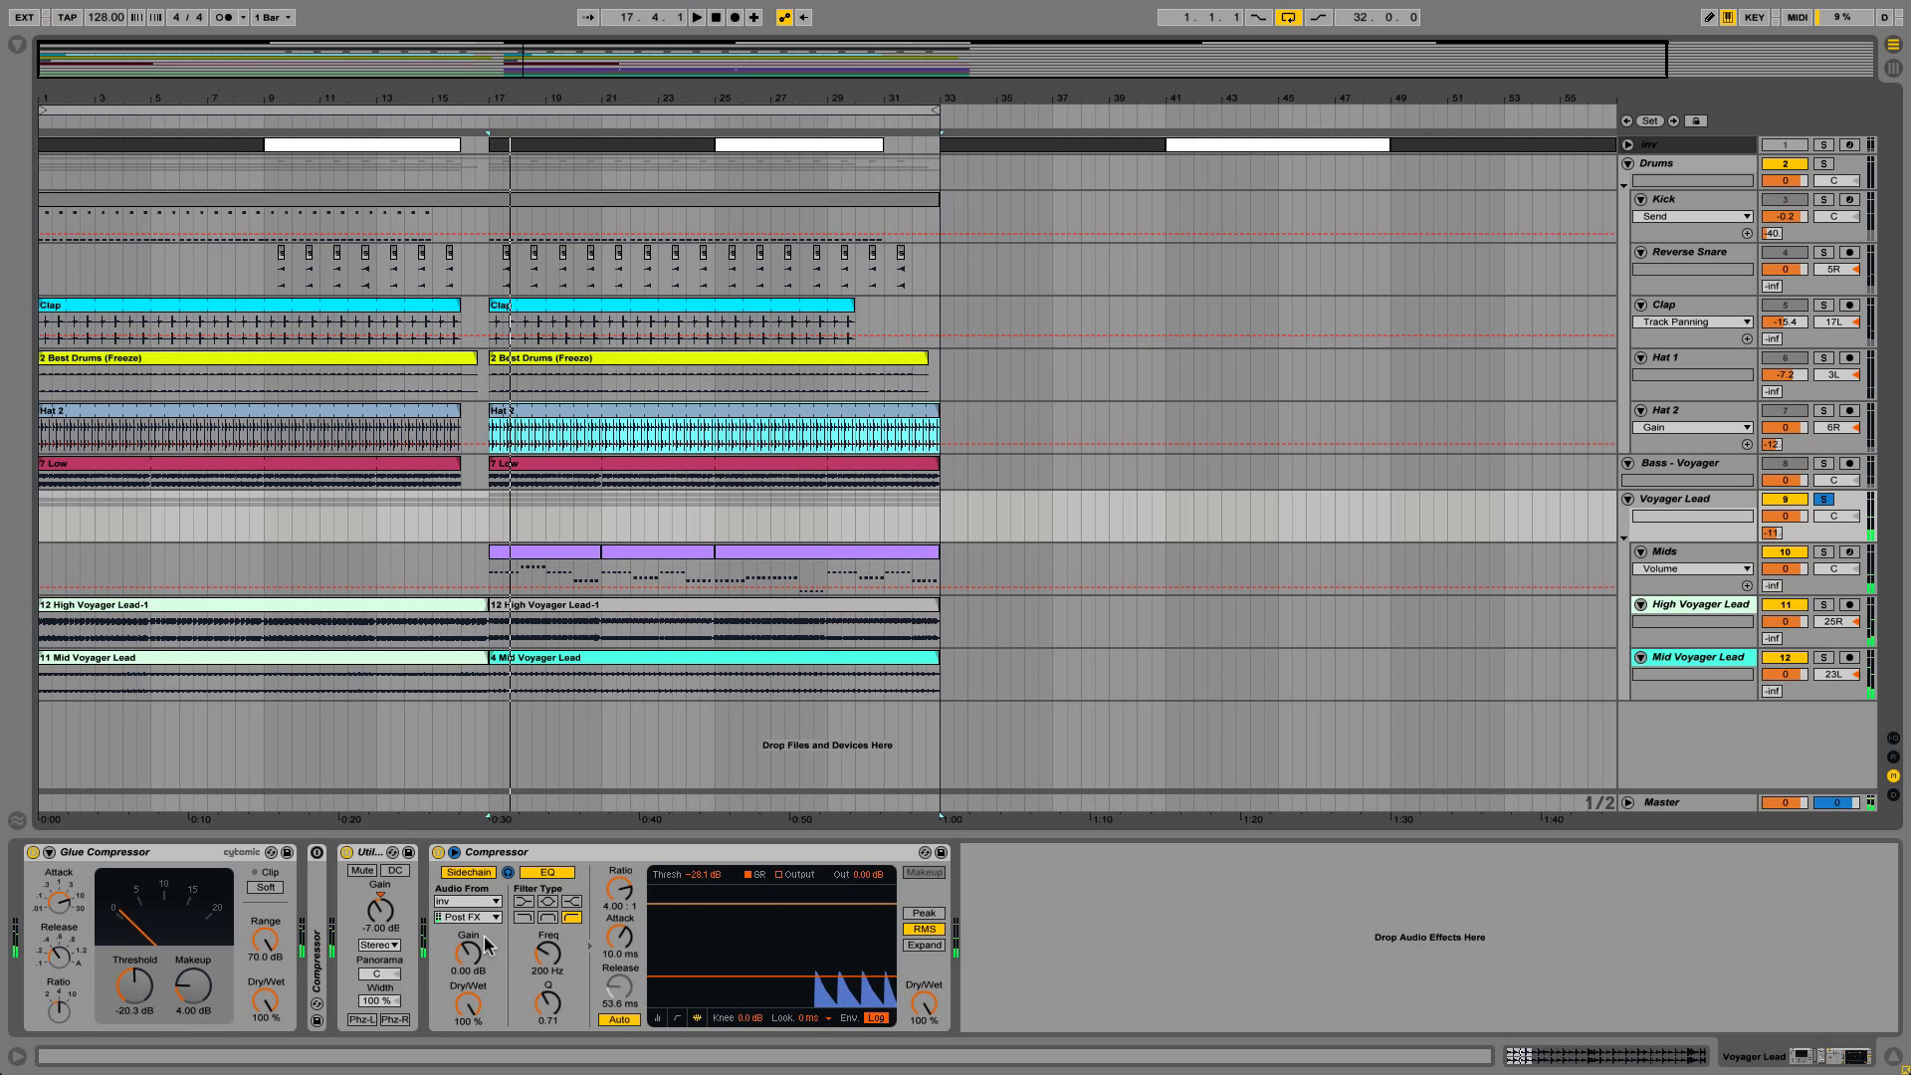
pyautogui.click(549, 917)
pyautogui.moveTo(550, 953); pyautogui.dragTo(549, 920)
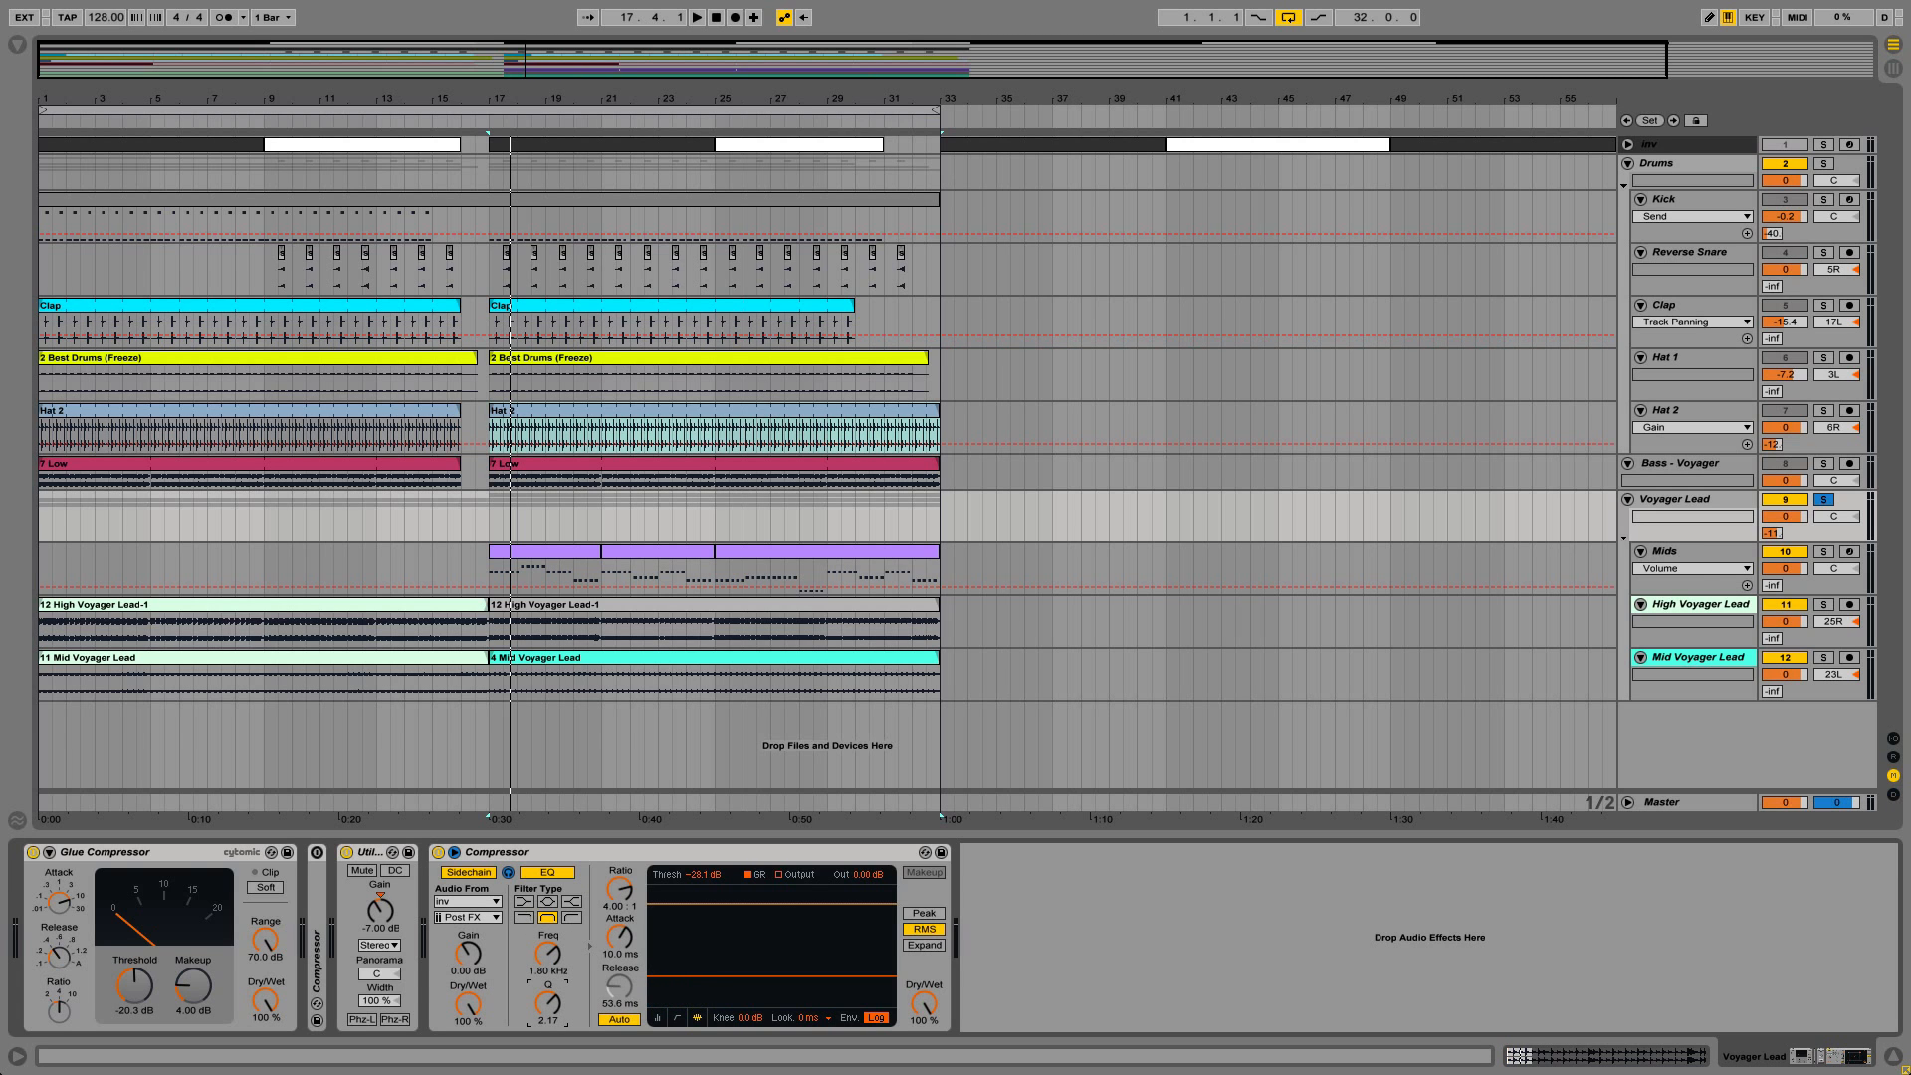
pyautogui.press('Tab')
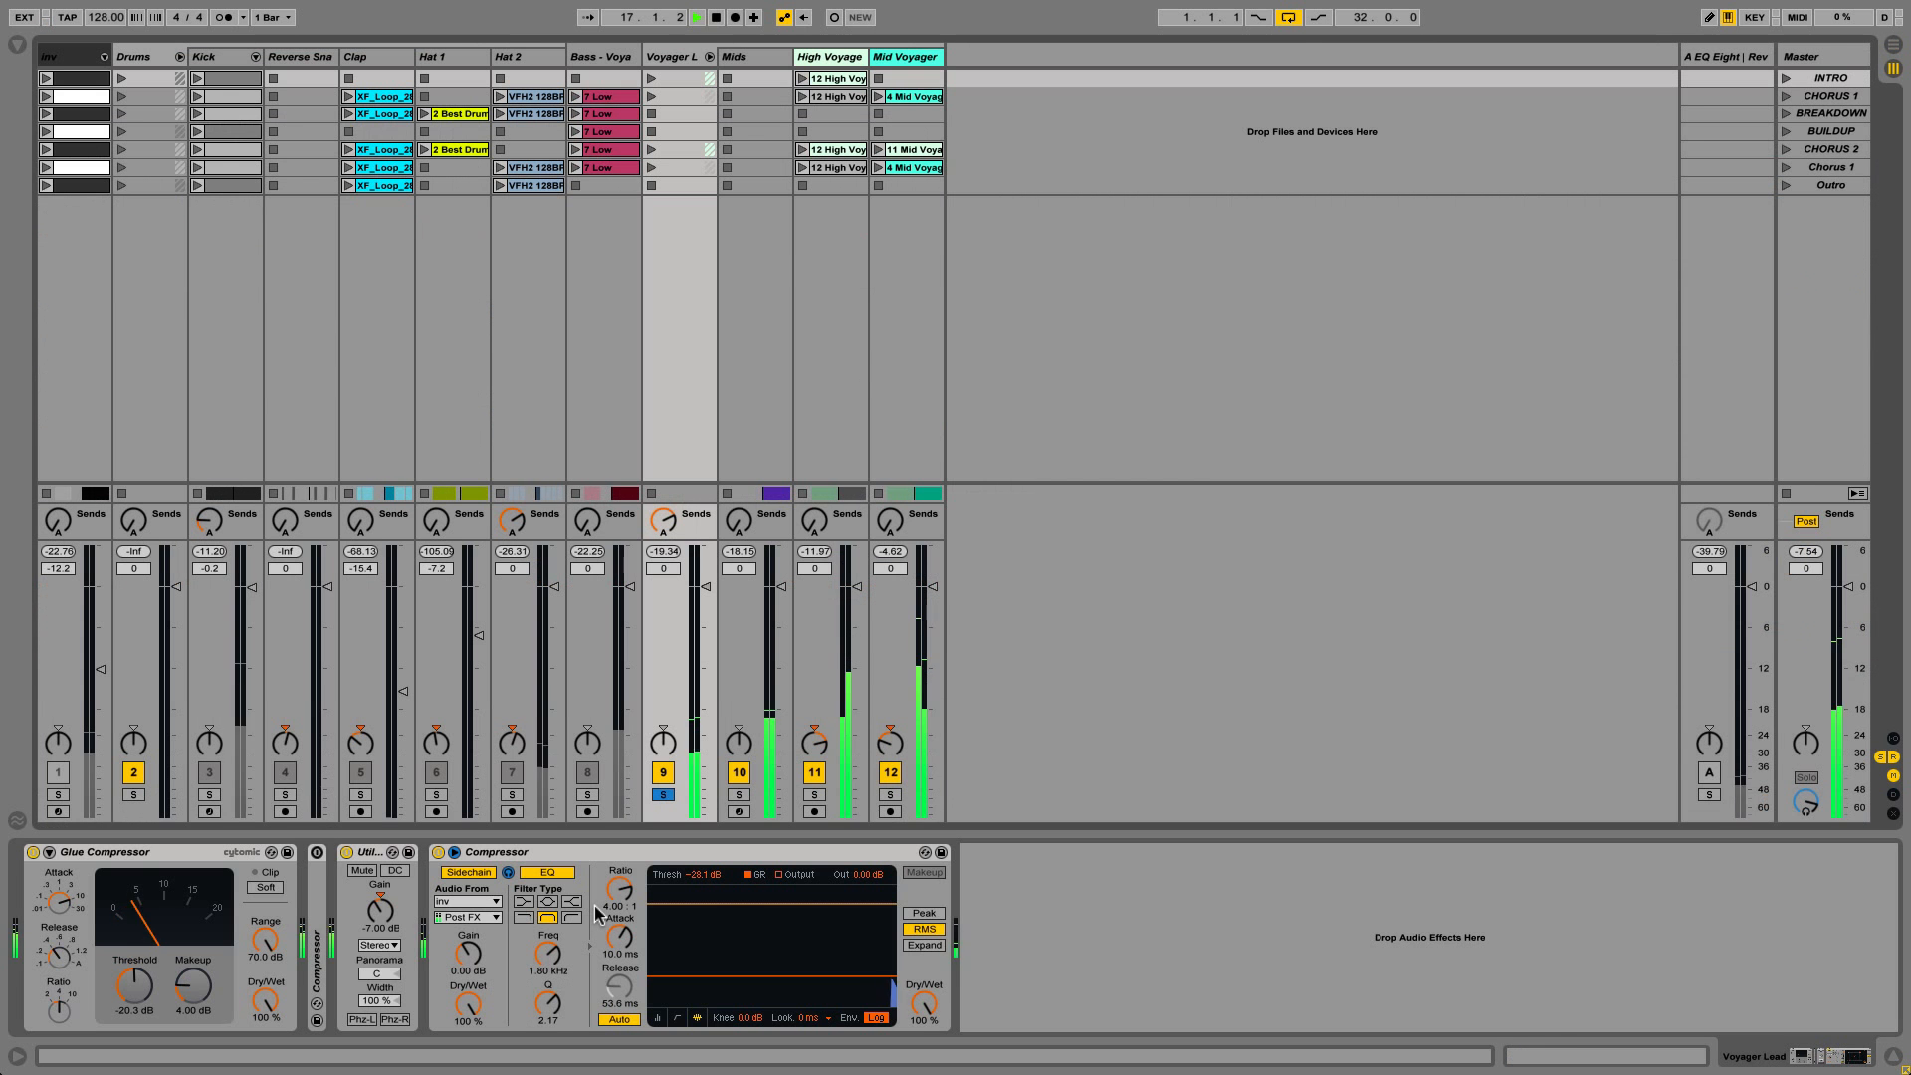
pyautogui.moveTo(560, 948)
pyautogui.mouseDown()
pyautogui.moveTo(560, 890)
pyautogui.moveTo(560, 924)
pyautogui.mouseUp()
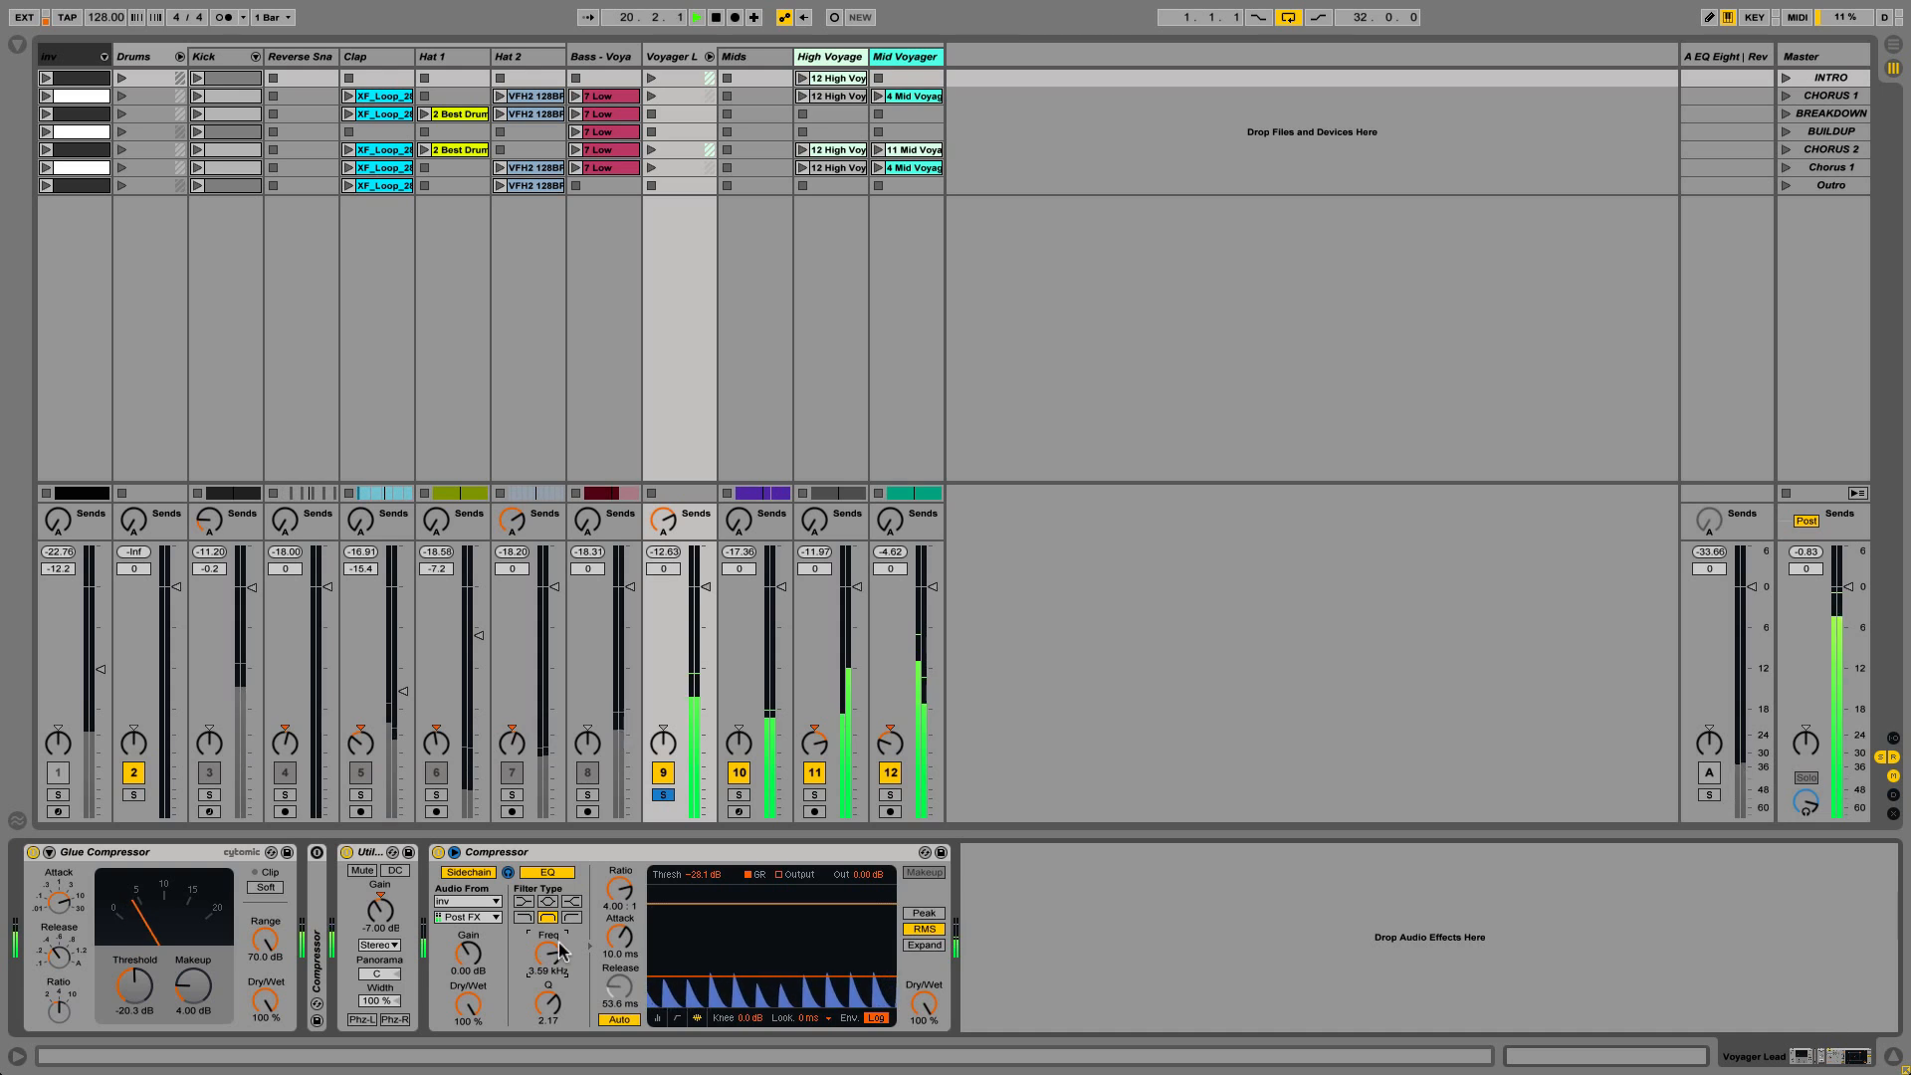
# Raise the sidechain gain to 19.2 dB and change the sidechain EQ to a high-pass filter at 3.77 kHz.
pyautogui.press('space')
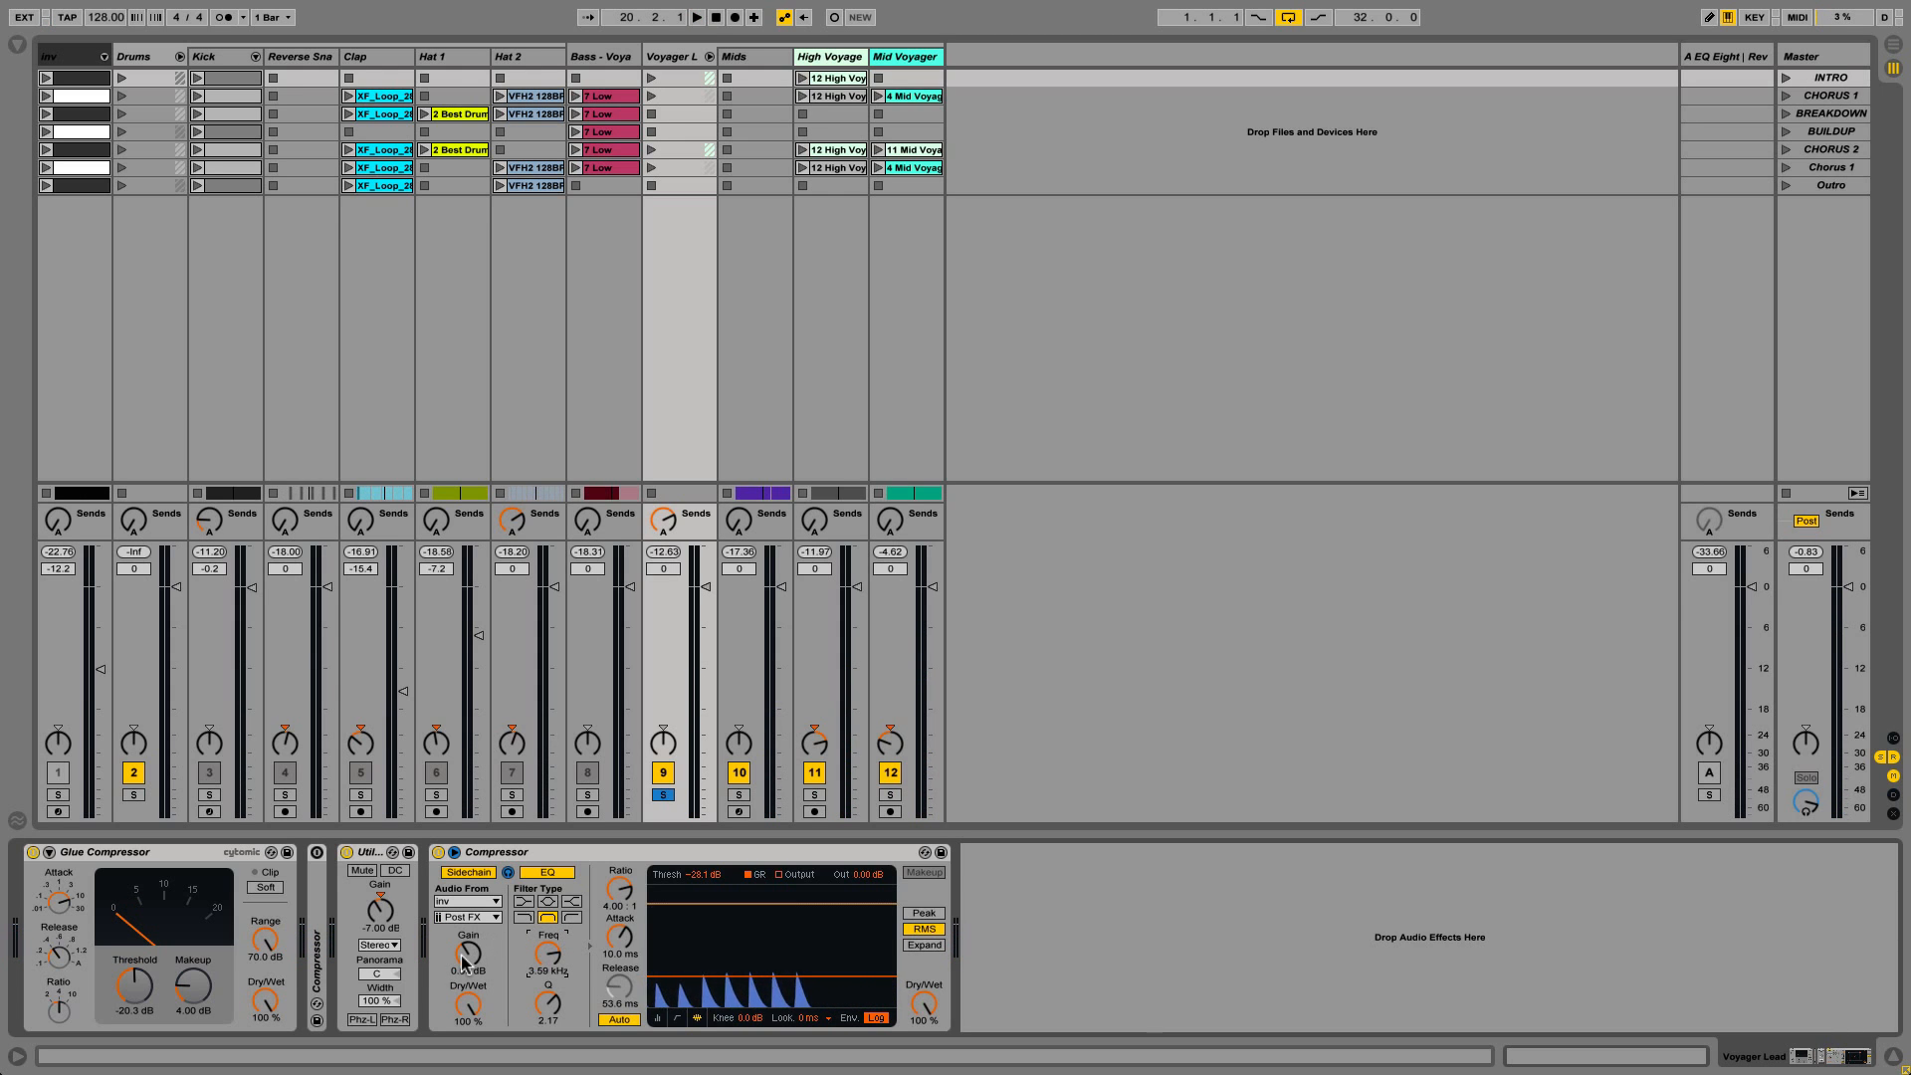
pyautogui.moveTo(468, 952); pyautogui.dragTo(468, 900)
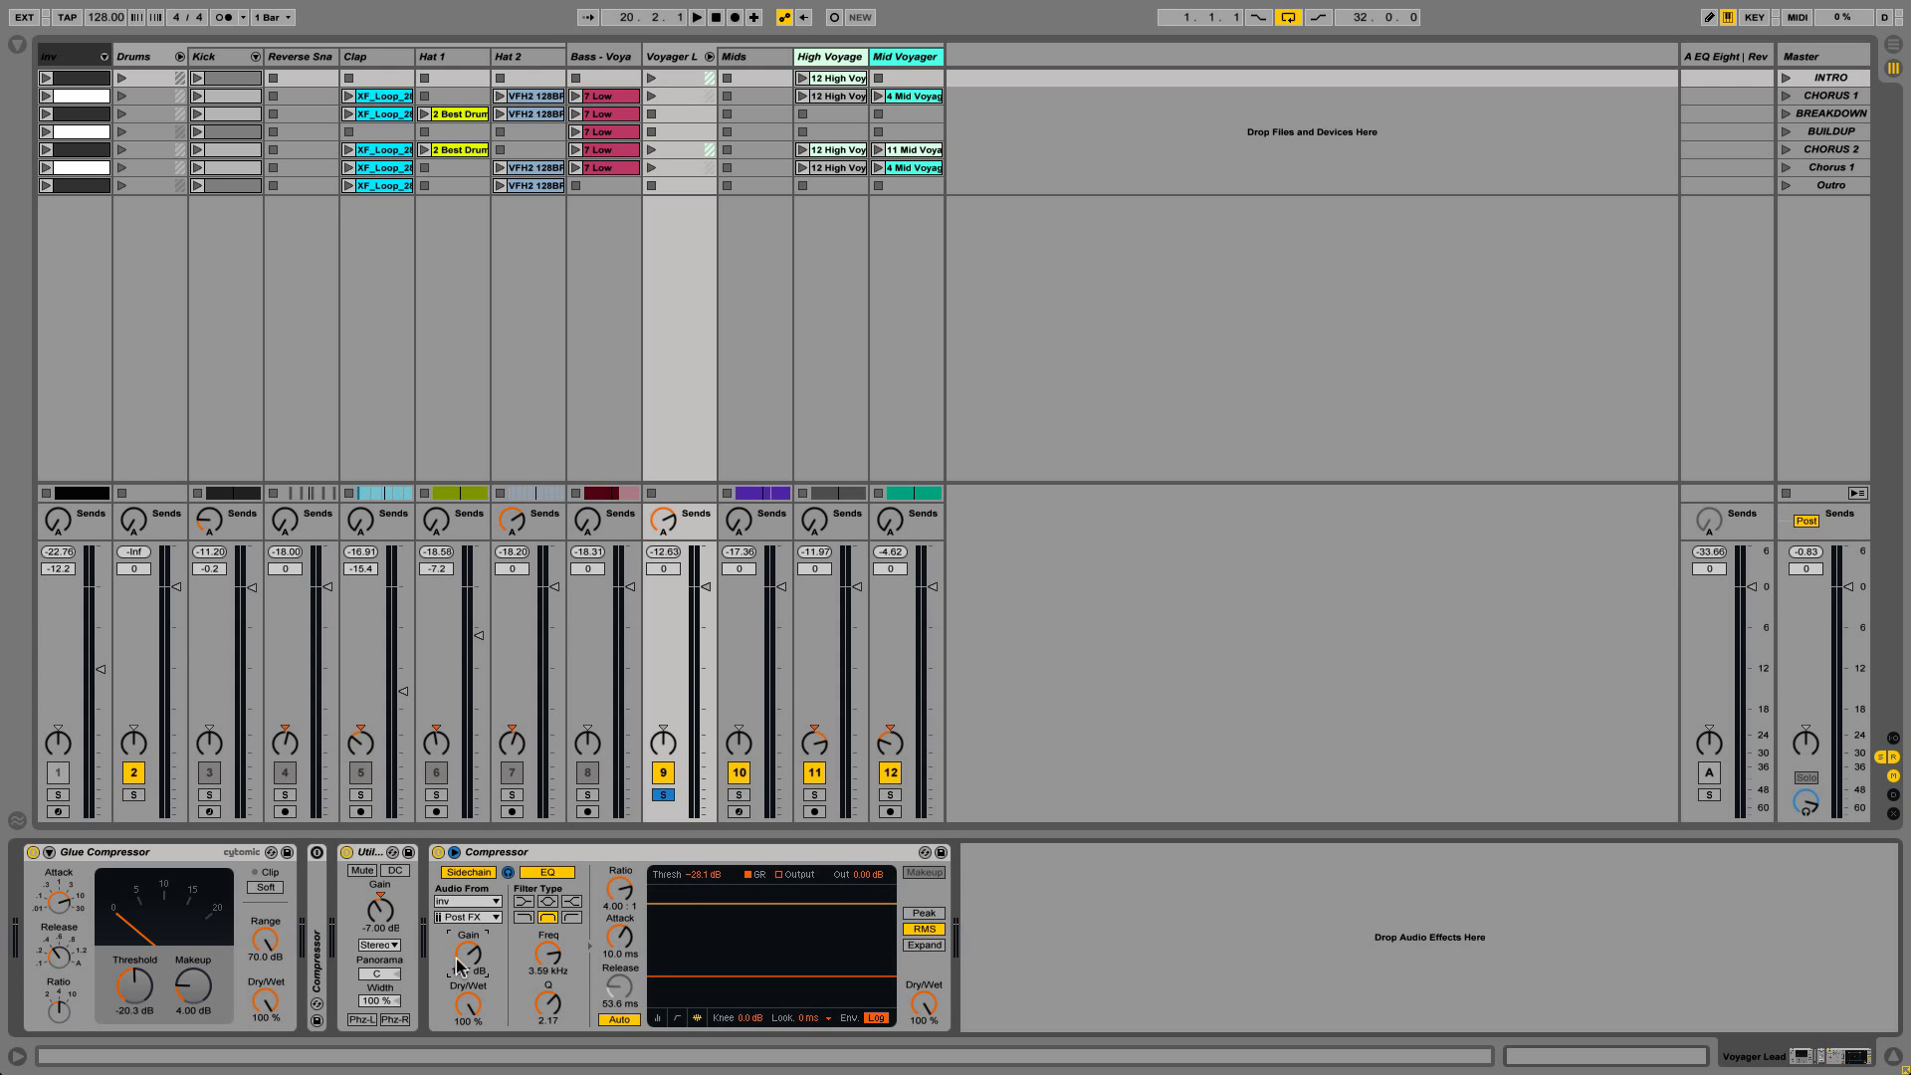
pyautogui.press('space')
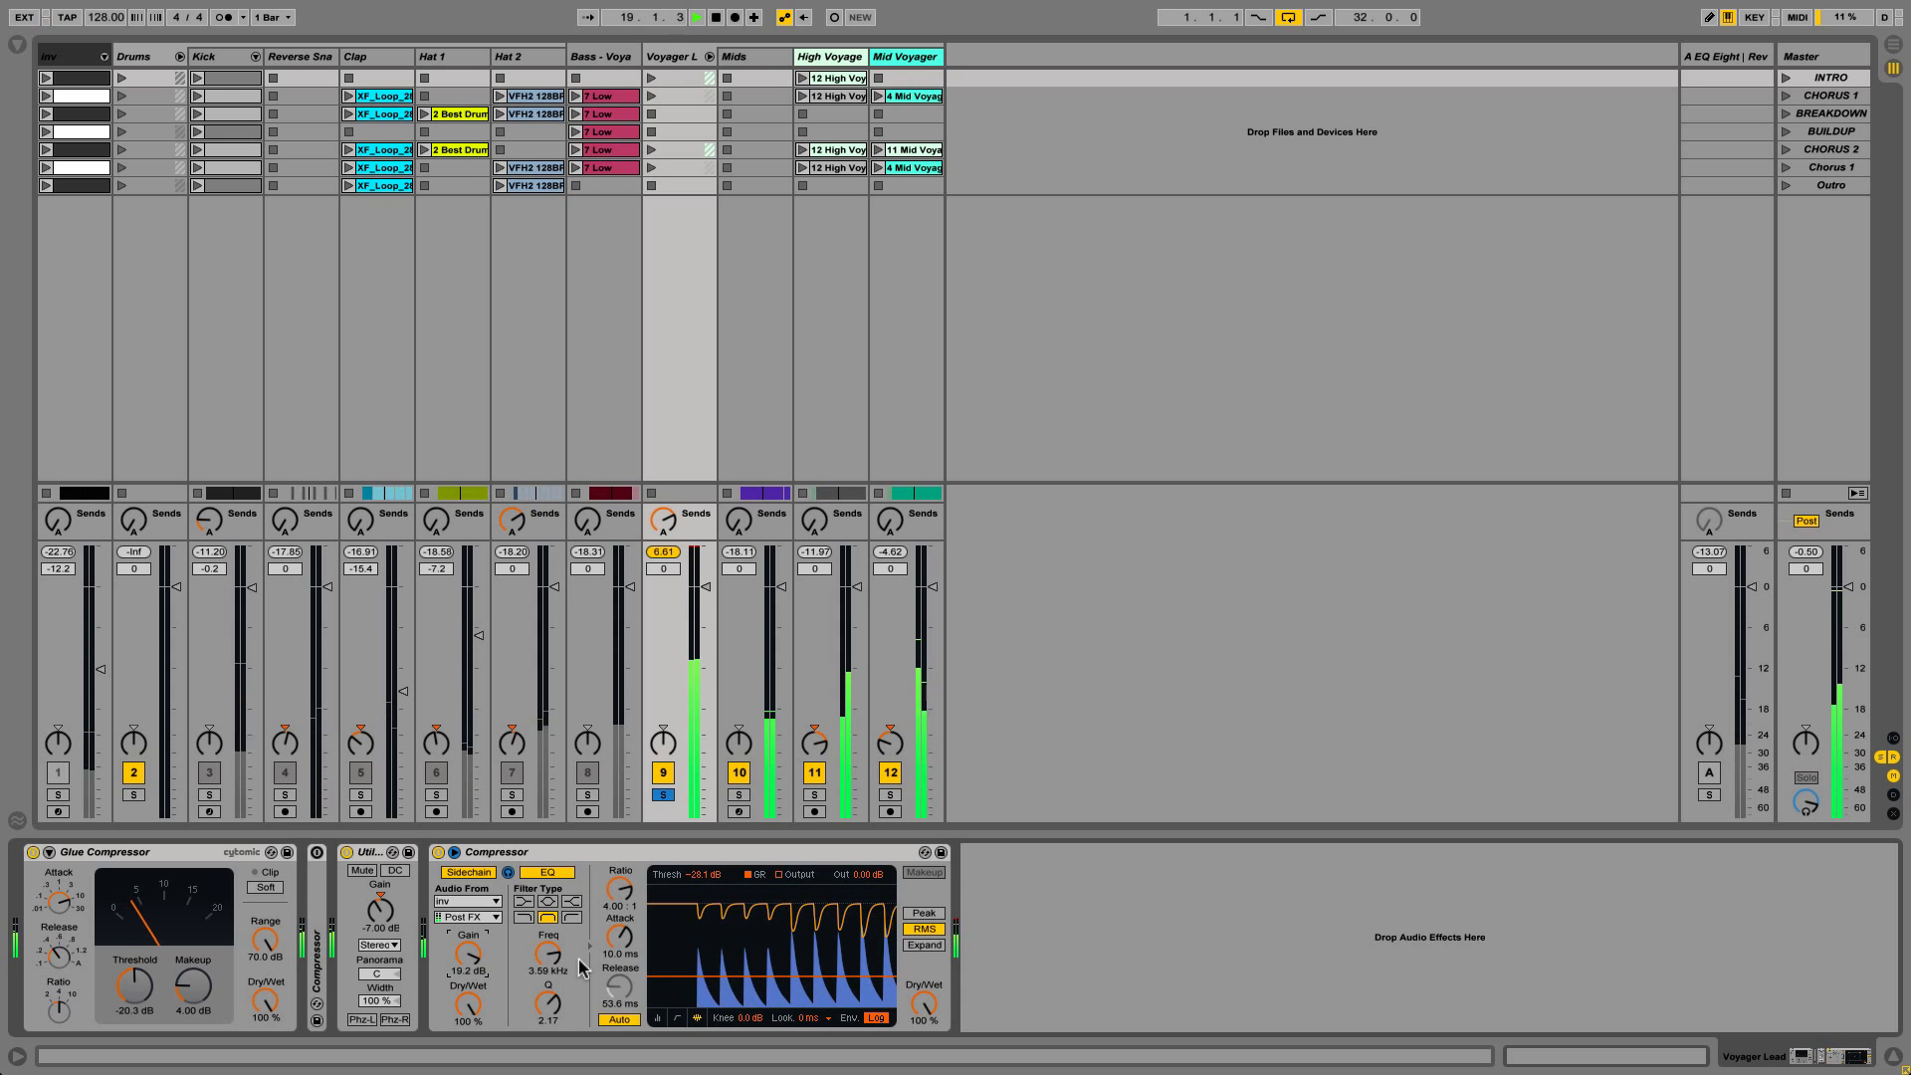
pyautogui.moveTo(549, 954)
pyautogui.mouseDown()
pyautogui.moveTo(550, 978)
pyautogui.moveTo(549, 929)
pyautogui.mouseUp()
pyautogui.click(570, 917)
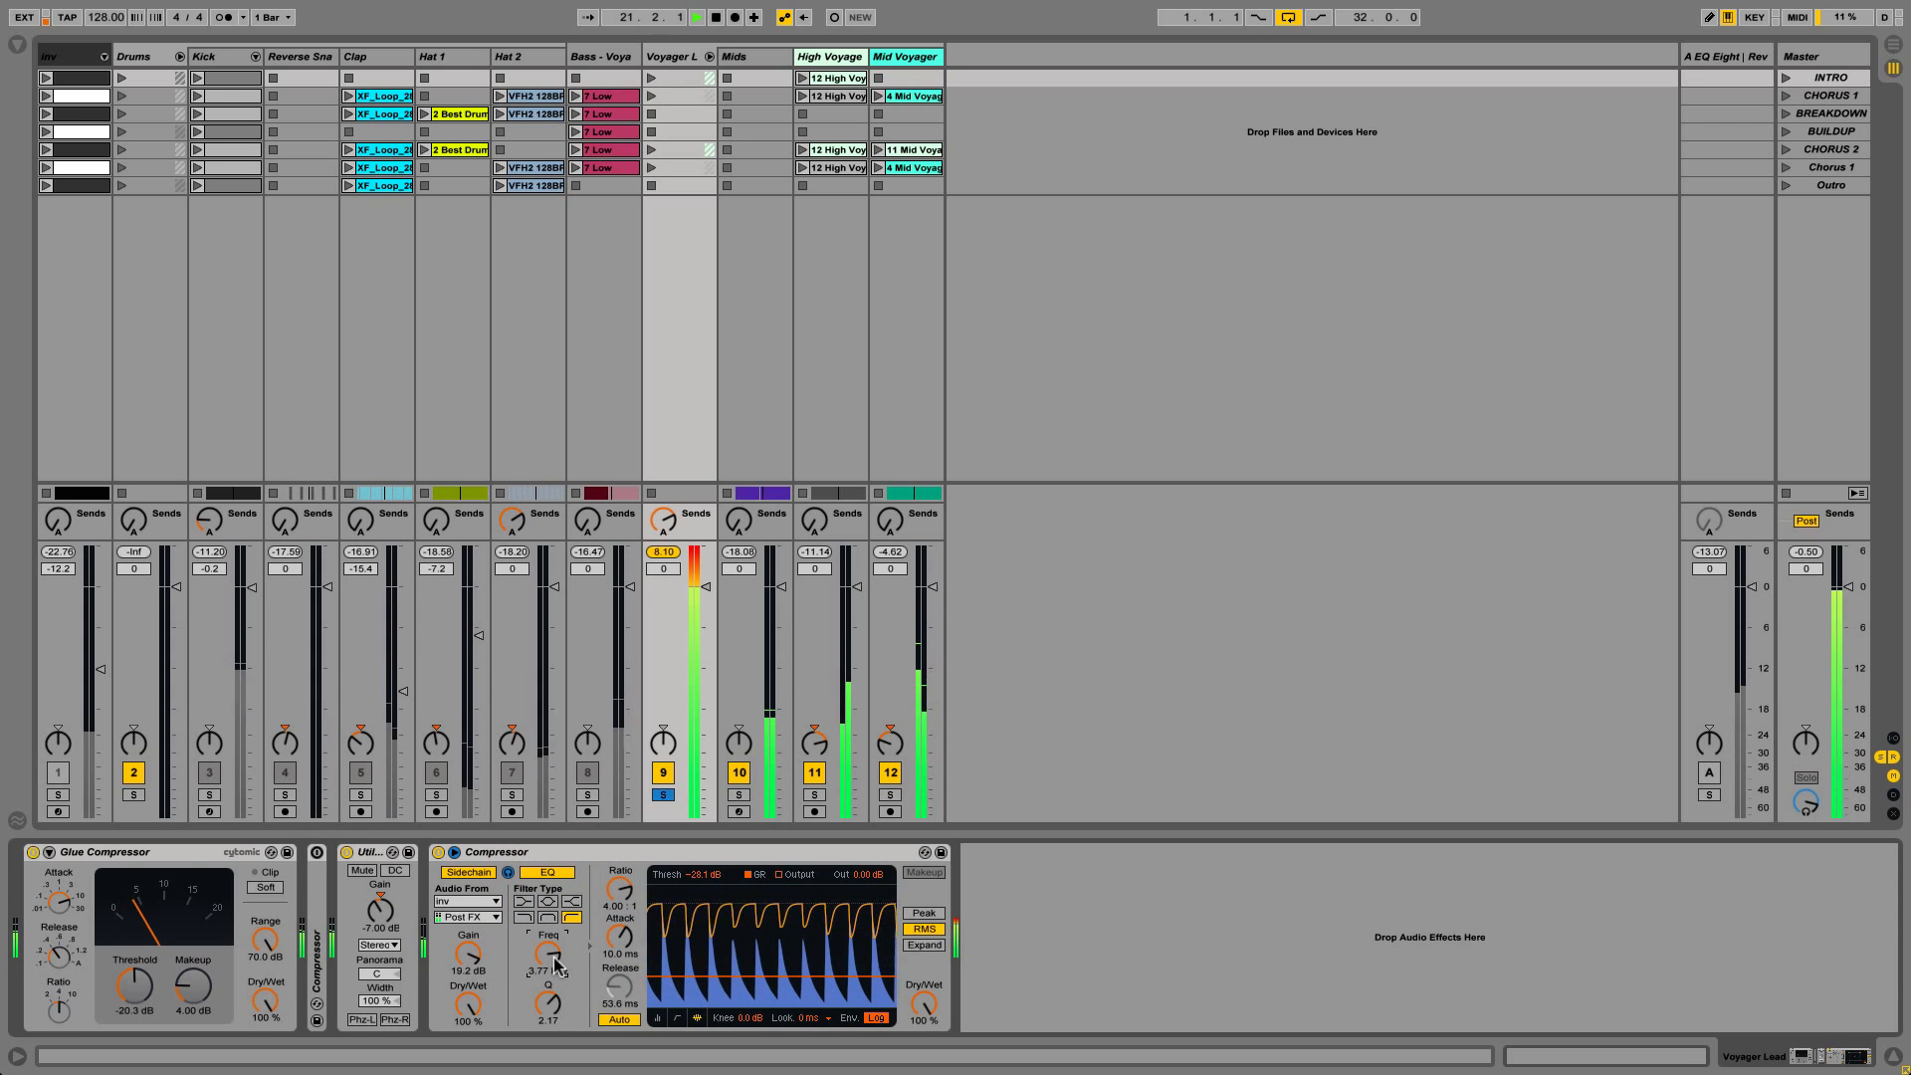
# Turn off sidechain listening and set the Voyager Lead Compressor's threshold to -32.1 dB.
pyautogui.click(507, 872)
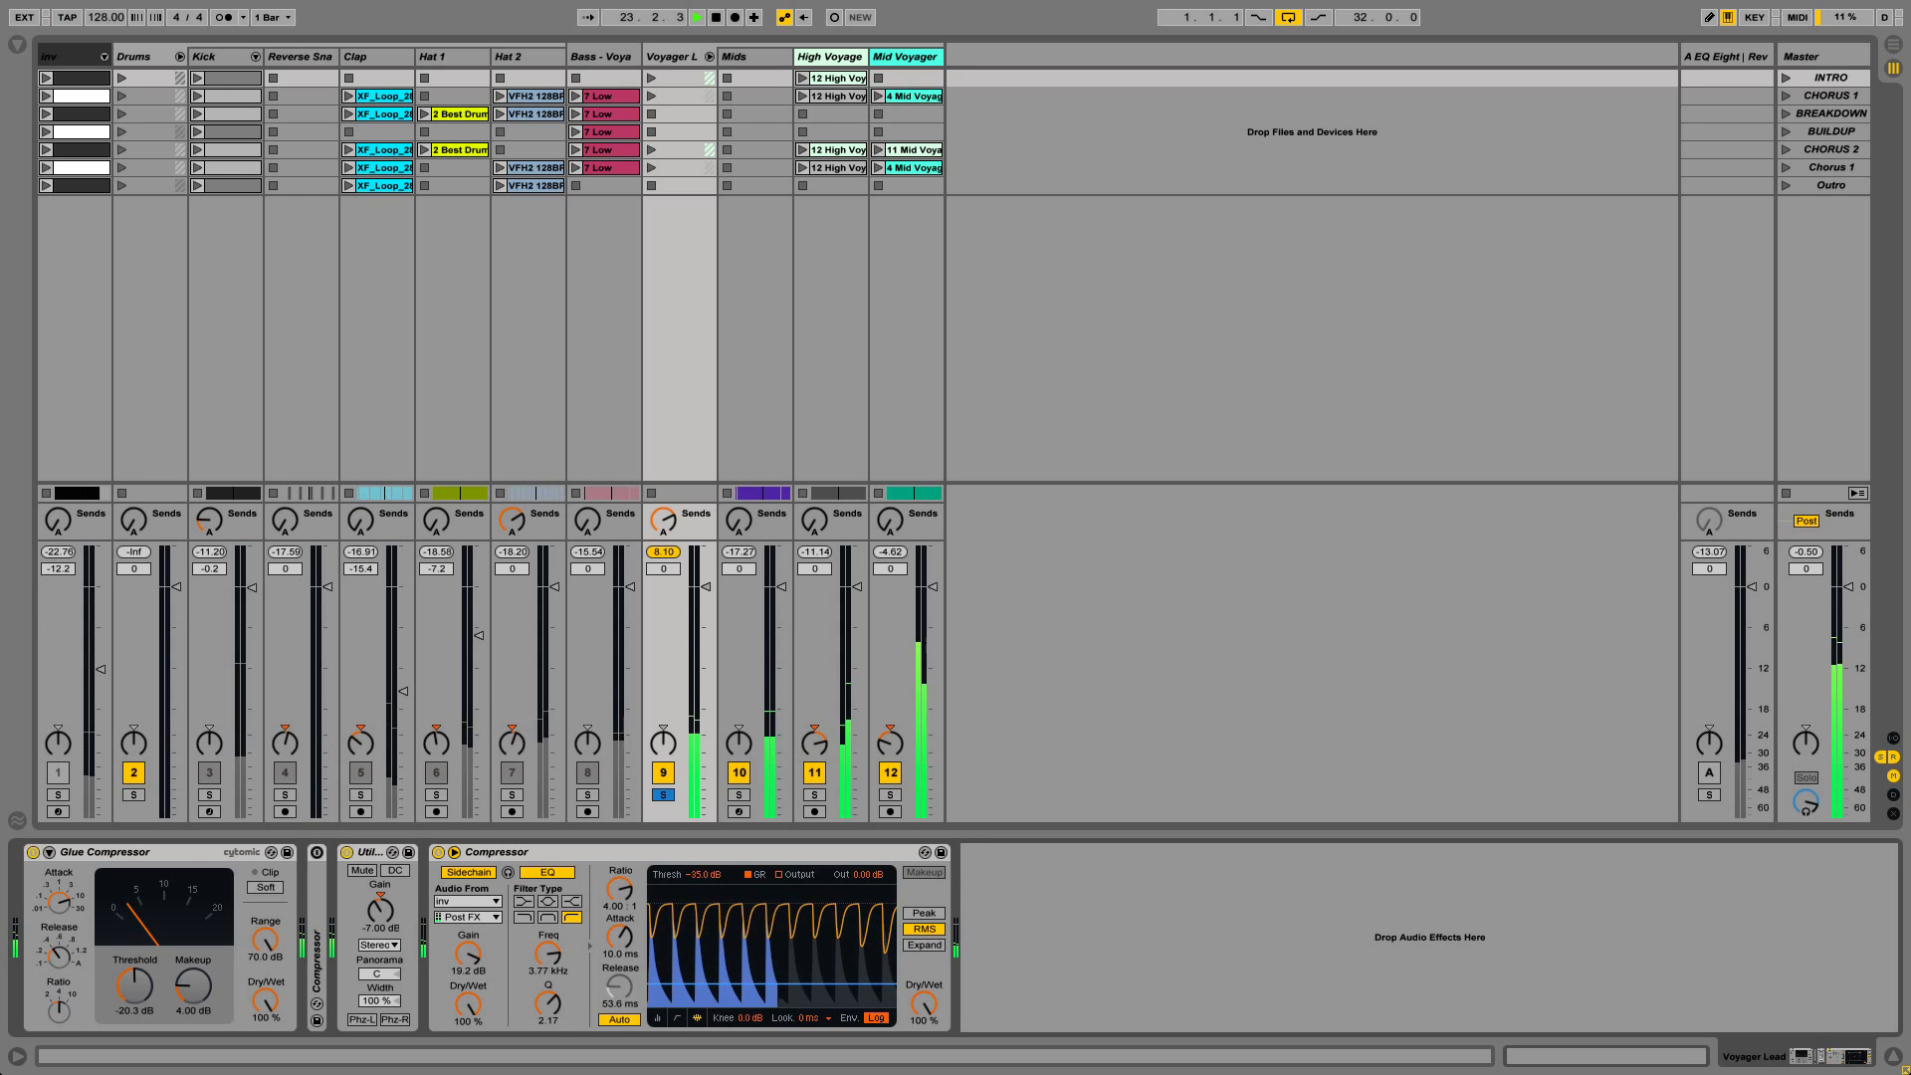
pyautogui.moveTo(773, 983); pyautogui.dragTo(772, 980)
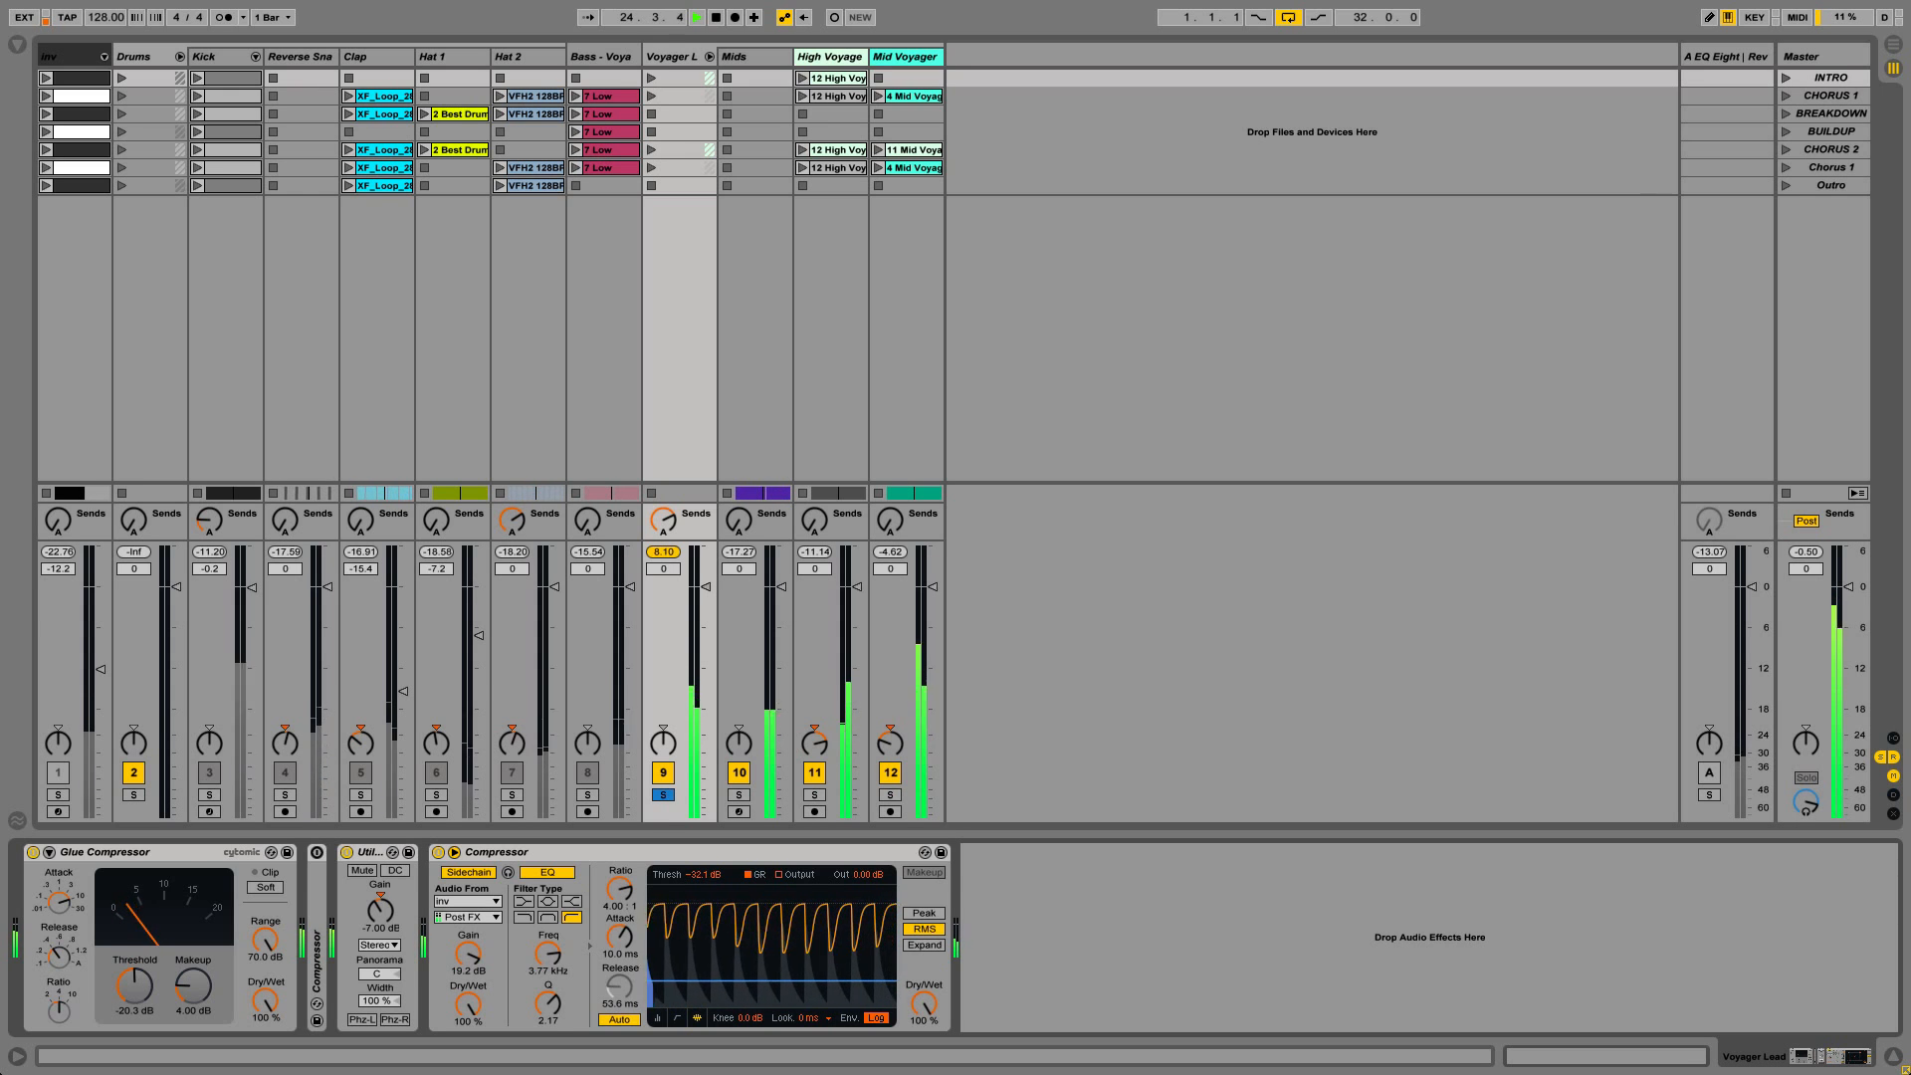
# Listen to the Voyager Lead group within the full mix by briefly unsoloing it.
pyautogui.click(663, 794)
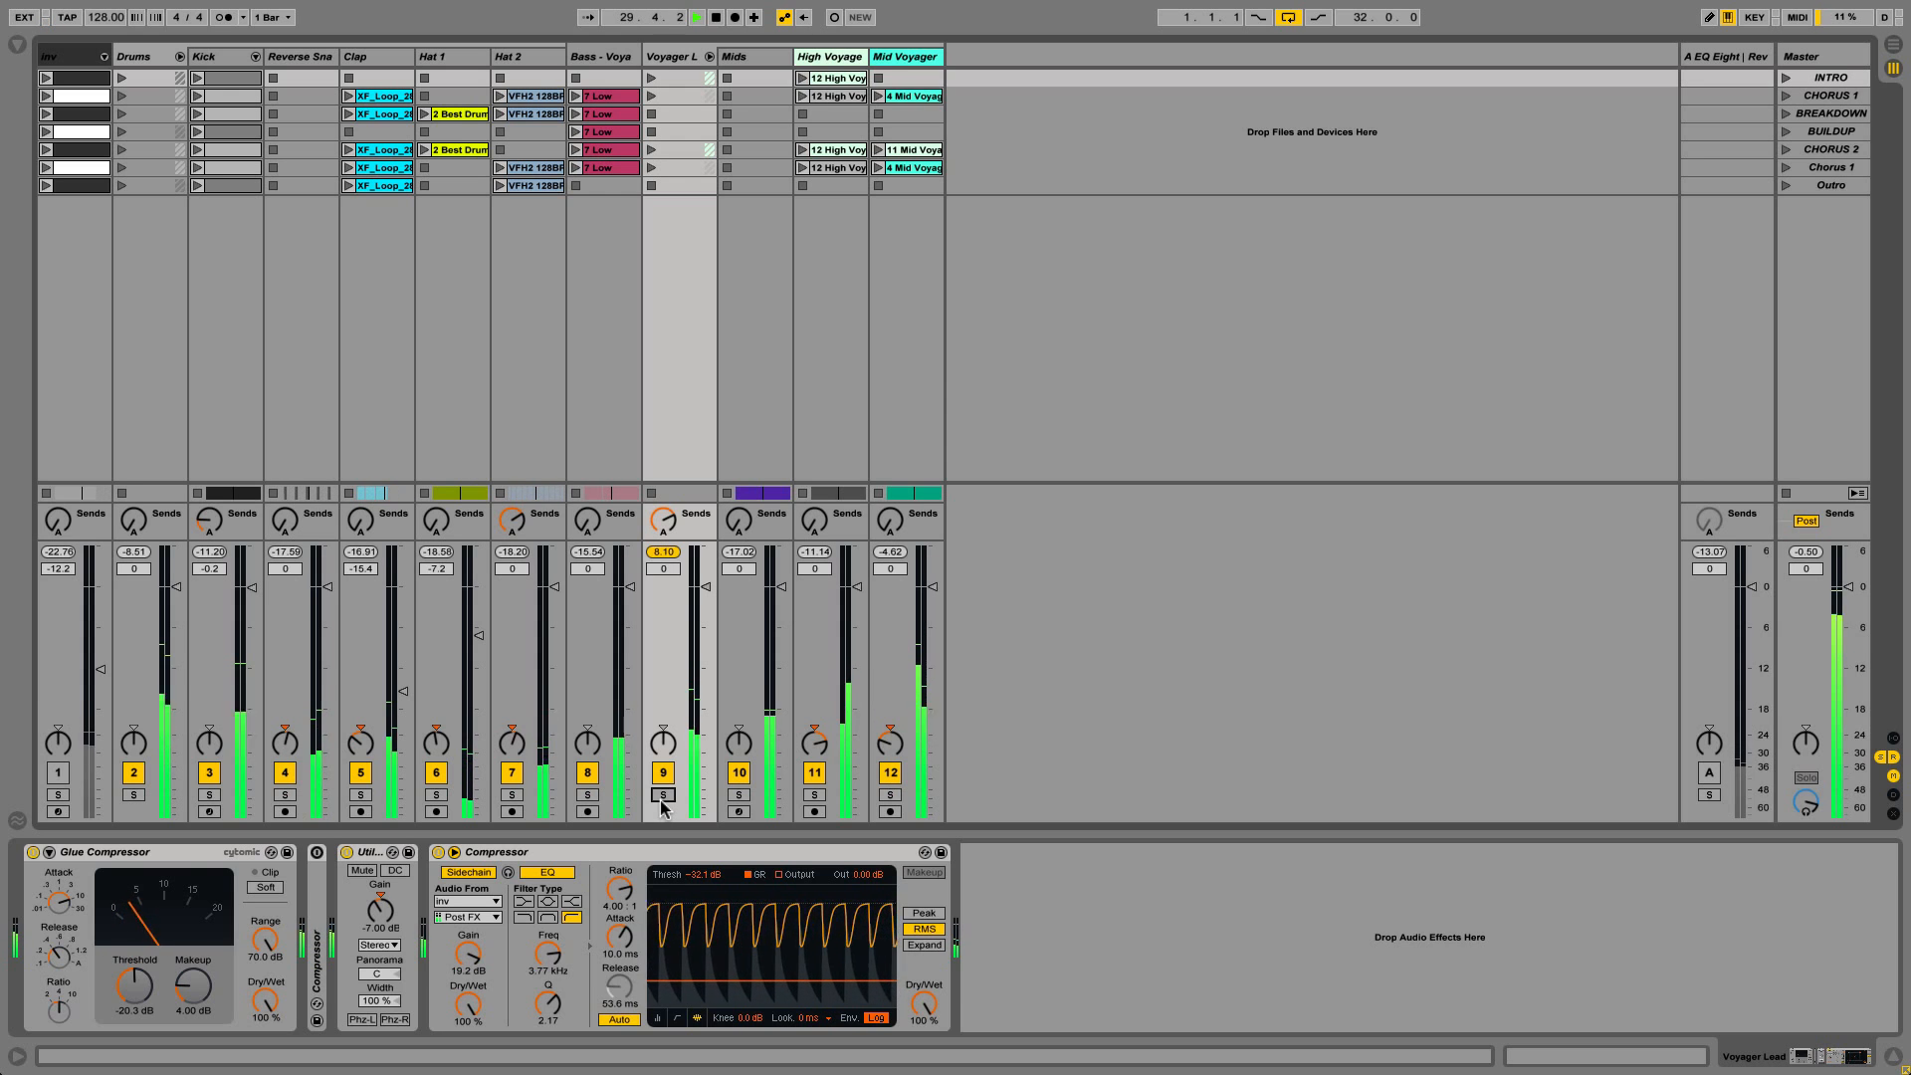
pyautogui.click(664, 795)
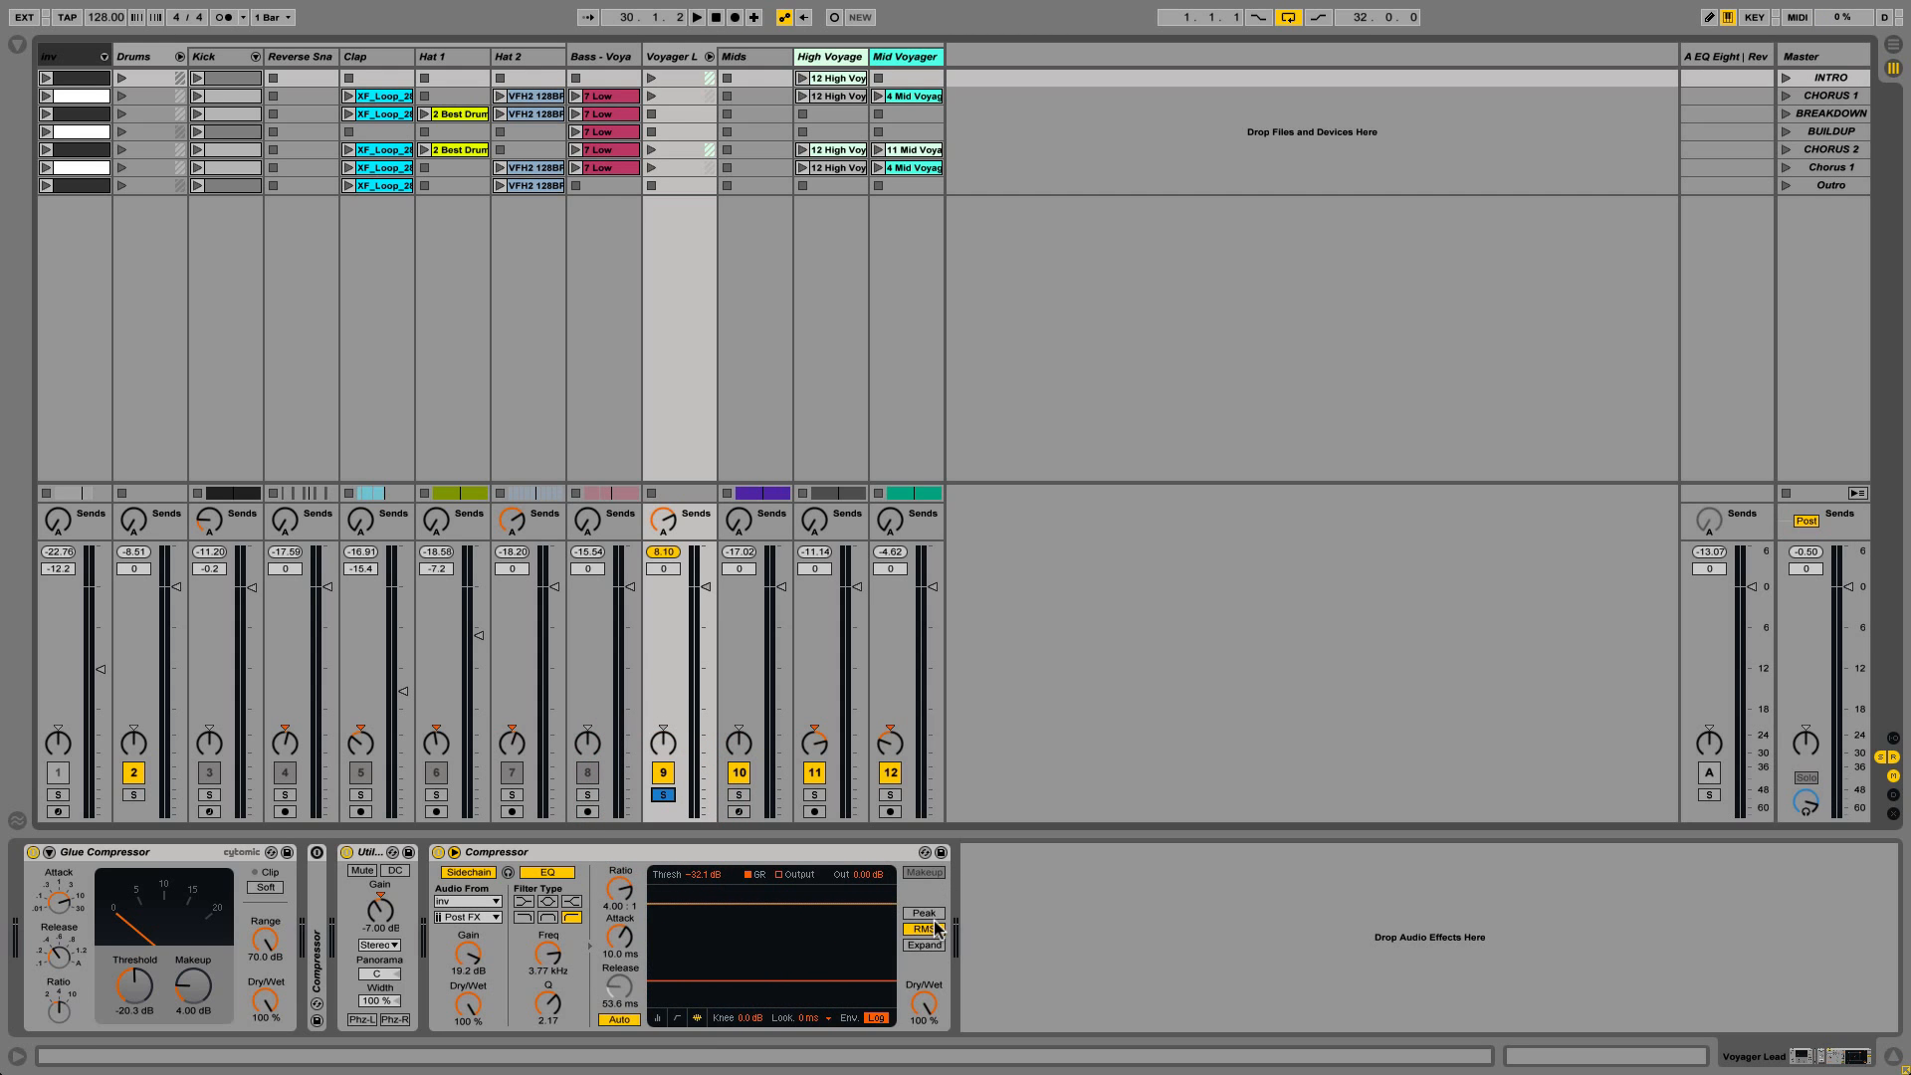
# Compare Peak and RMS detection on the Voyager Lead Compressor while the soloed group plays.
pyautogui.press('space')
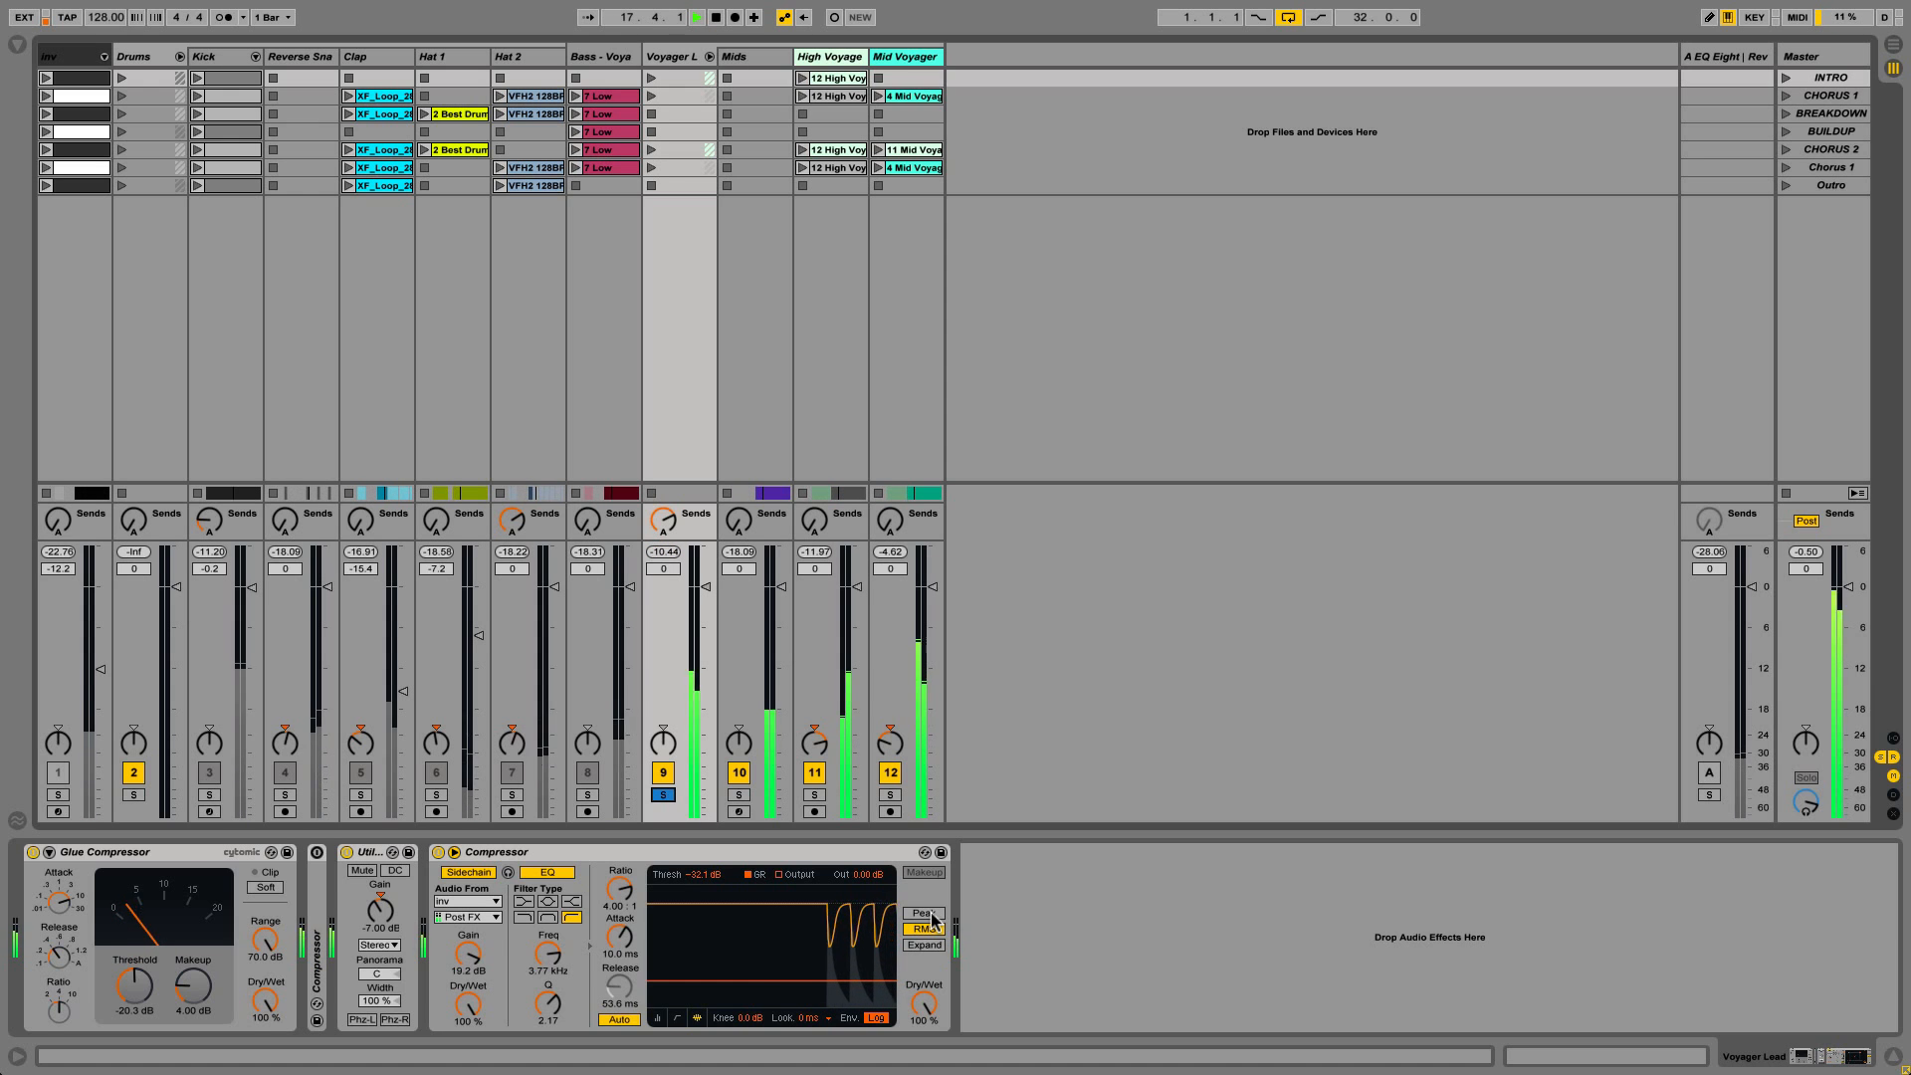
pyautogui.click(931, 913)
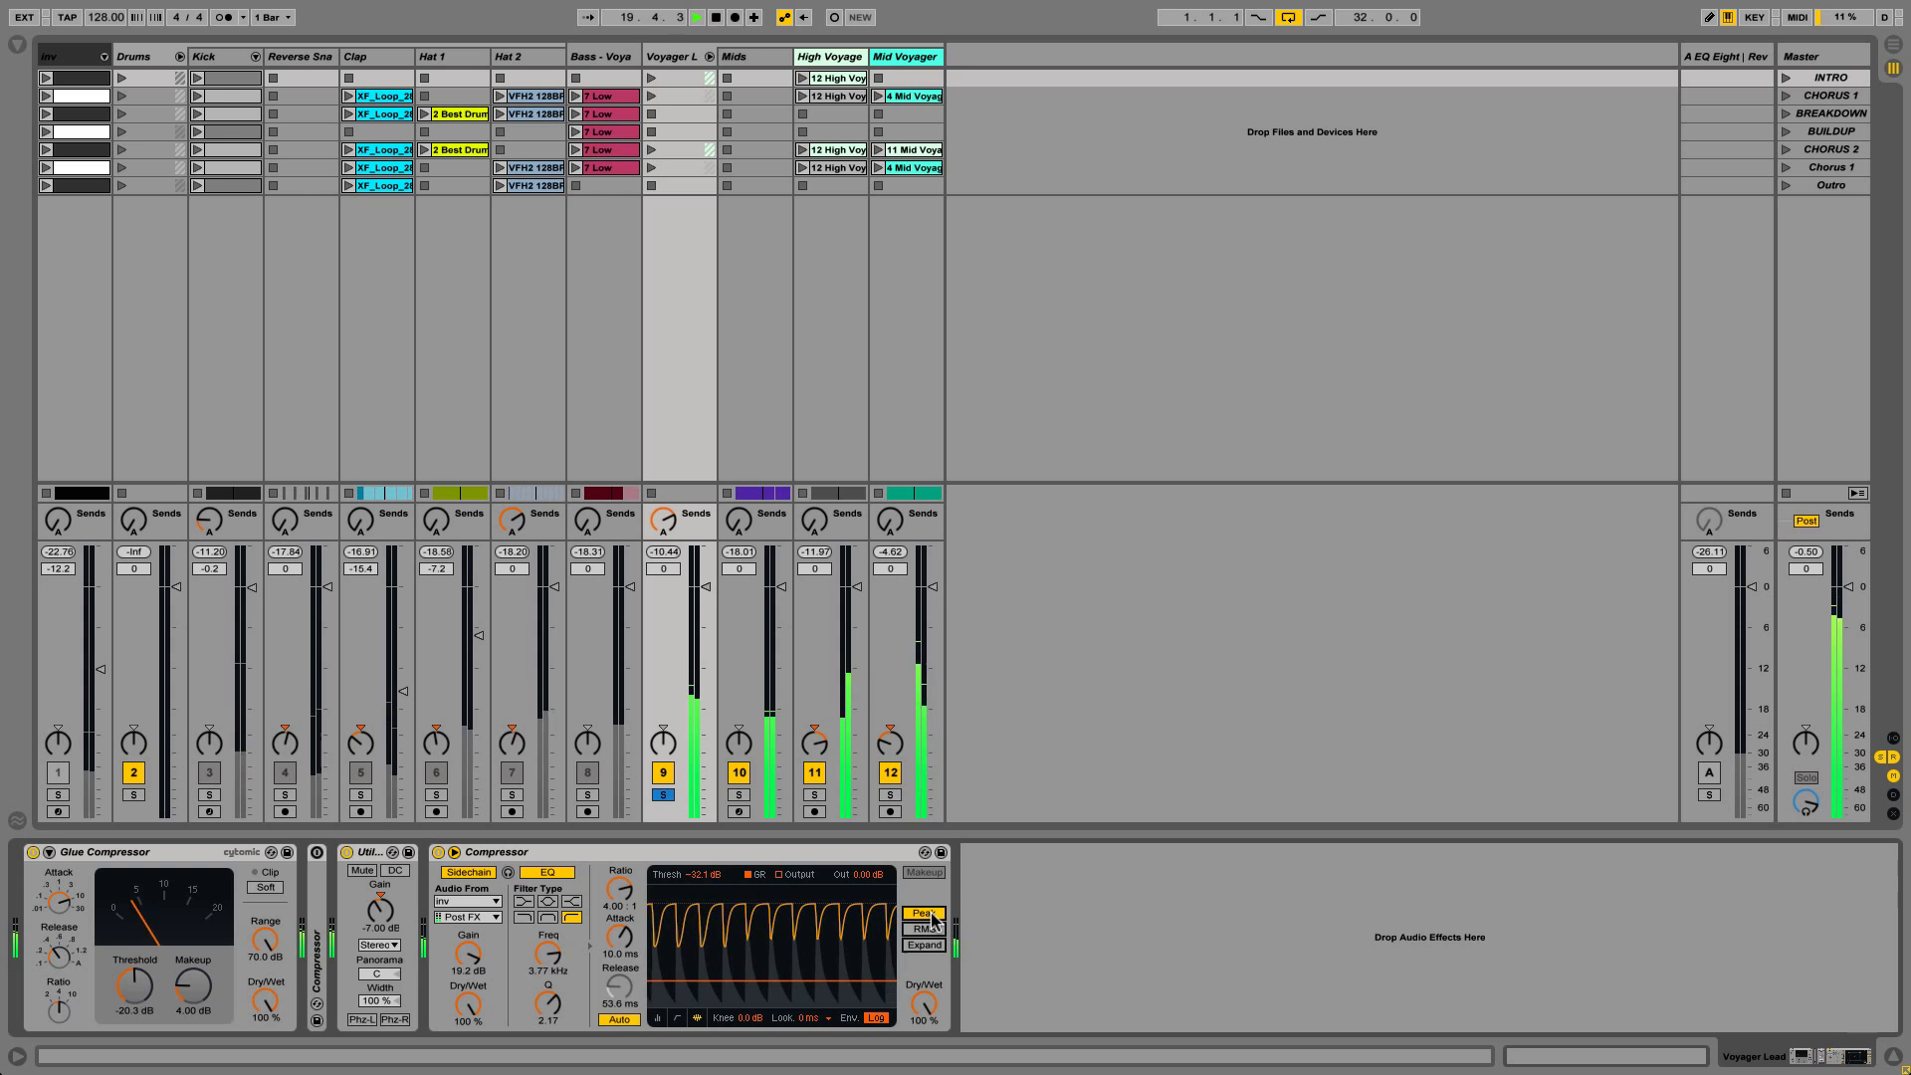
pyautogui.click(925, 930)
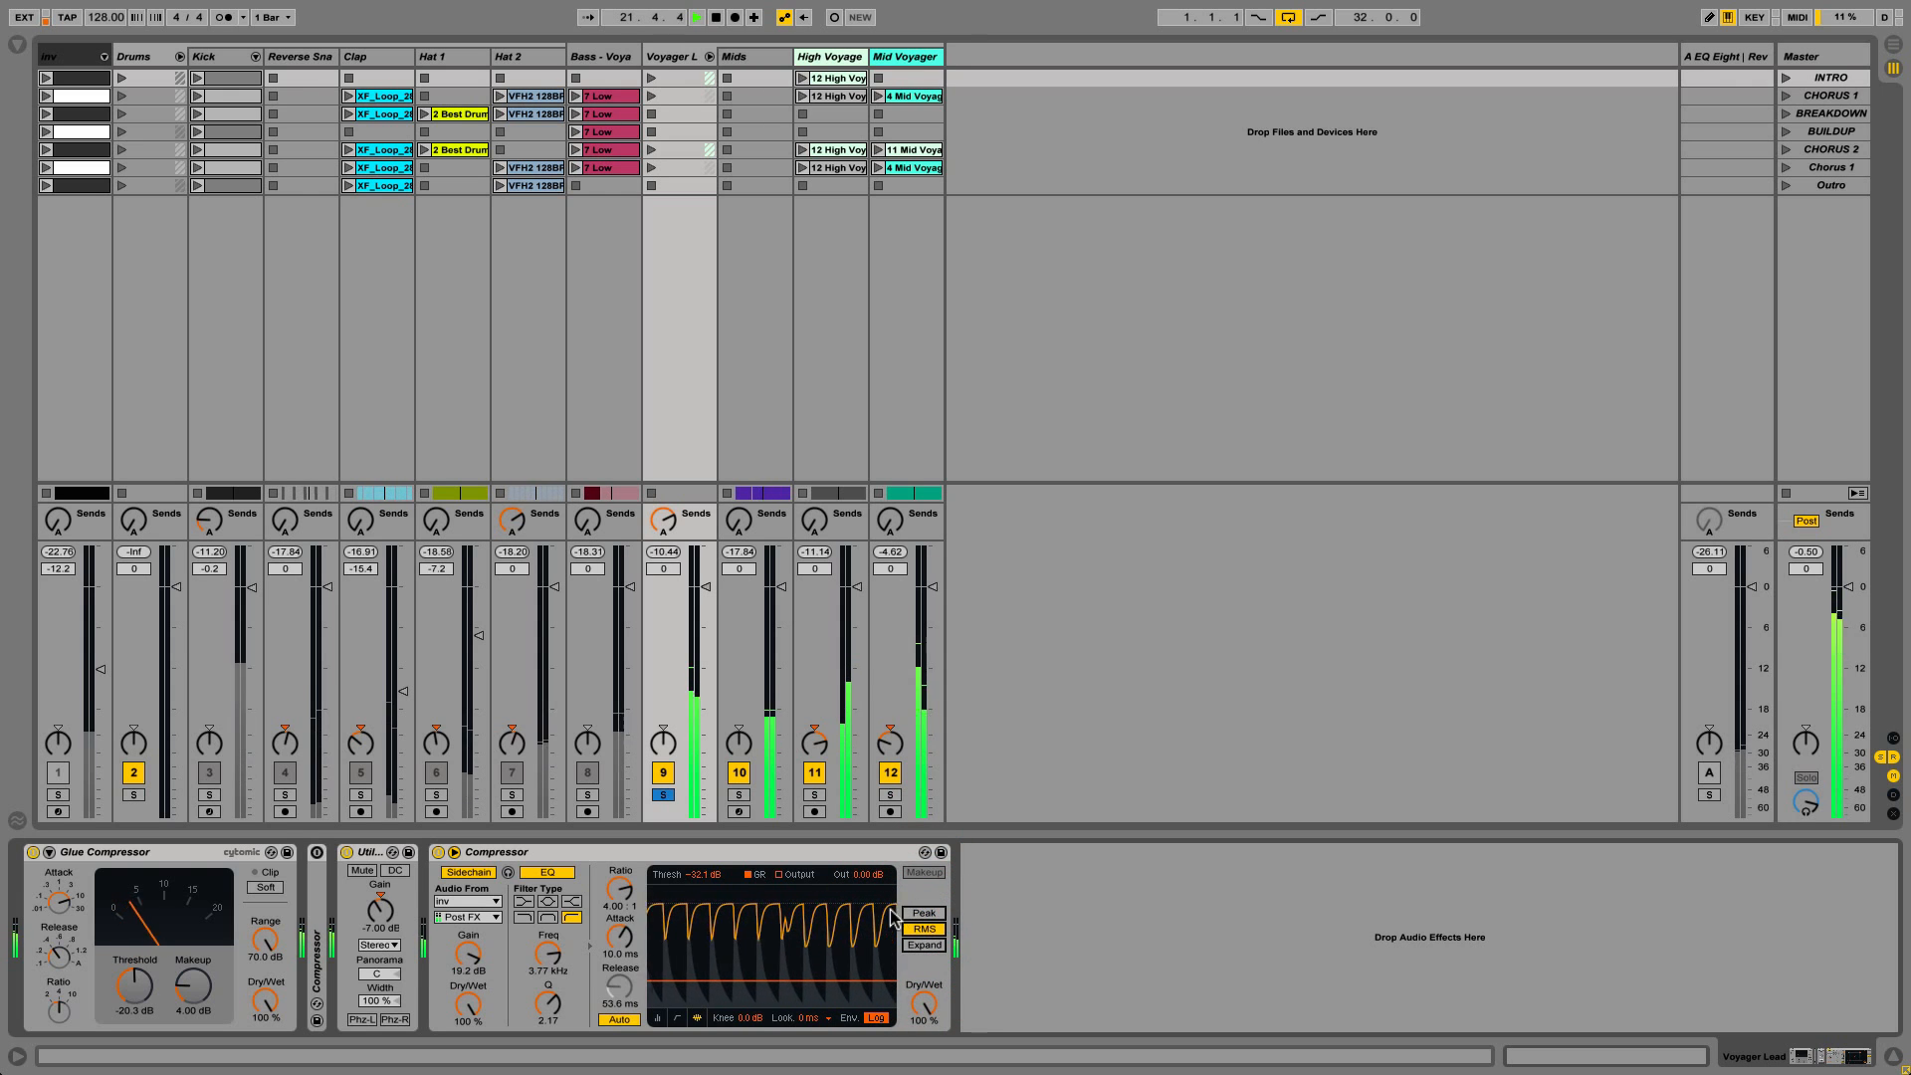
pyautogui.click(923, 913)
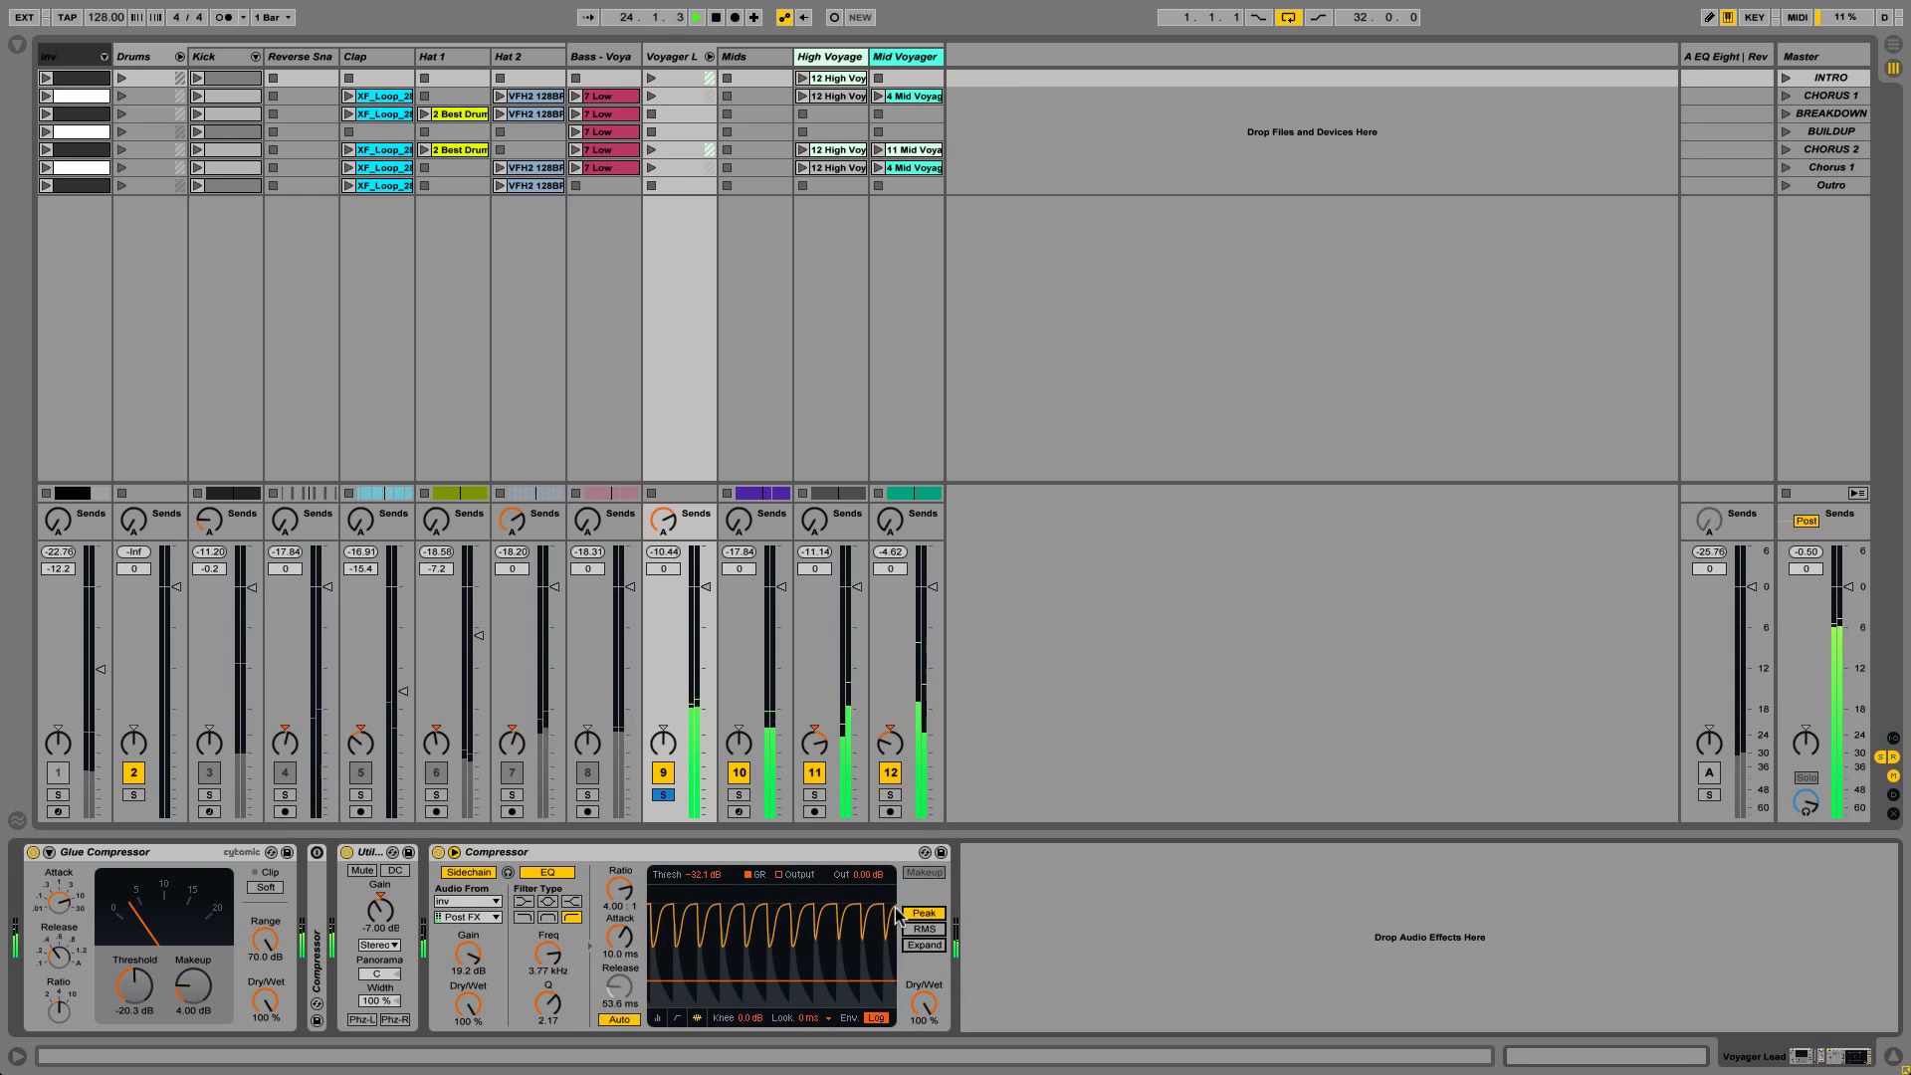
pyautogui.press('space')
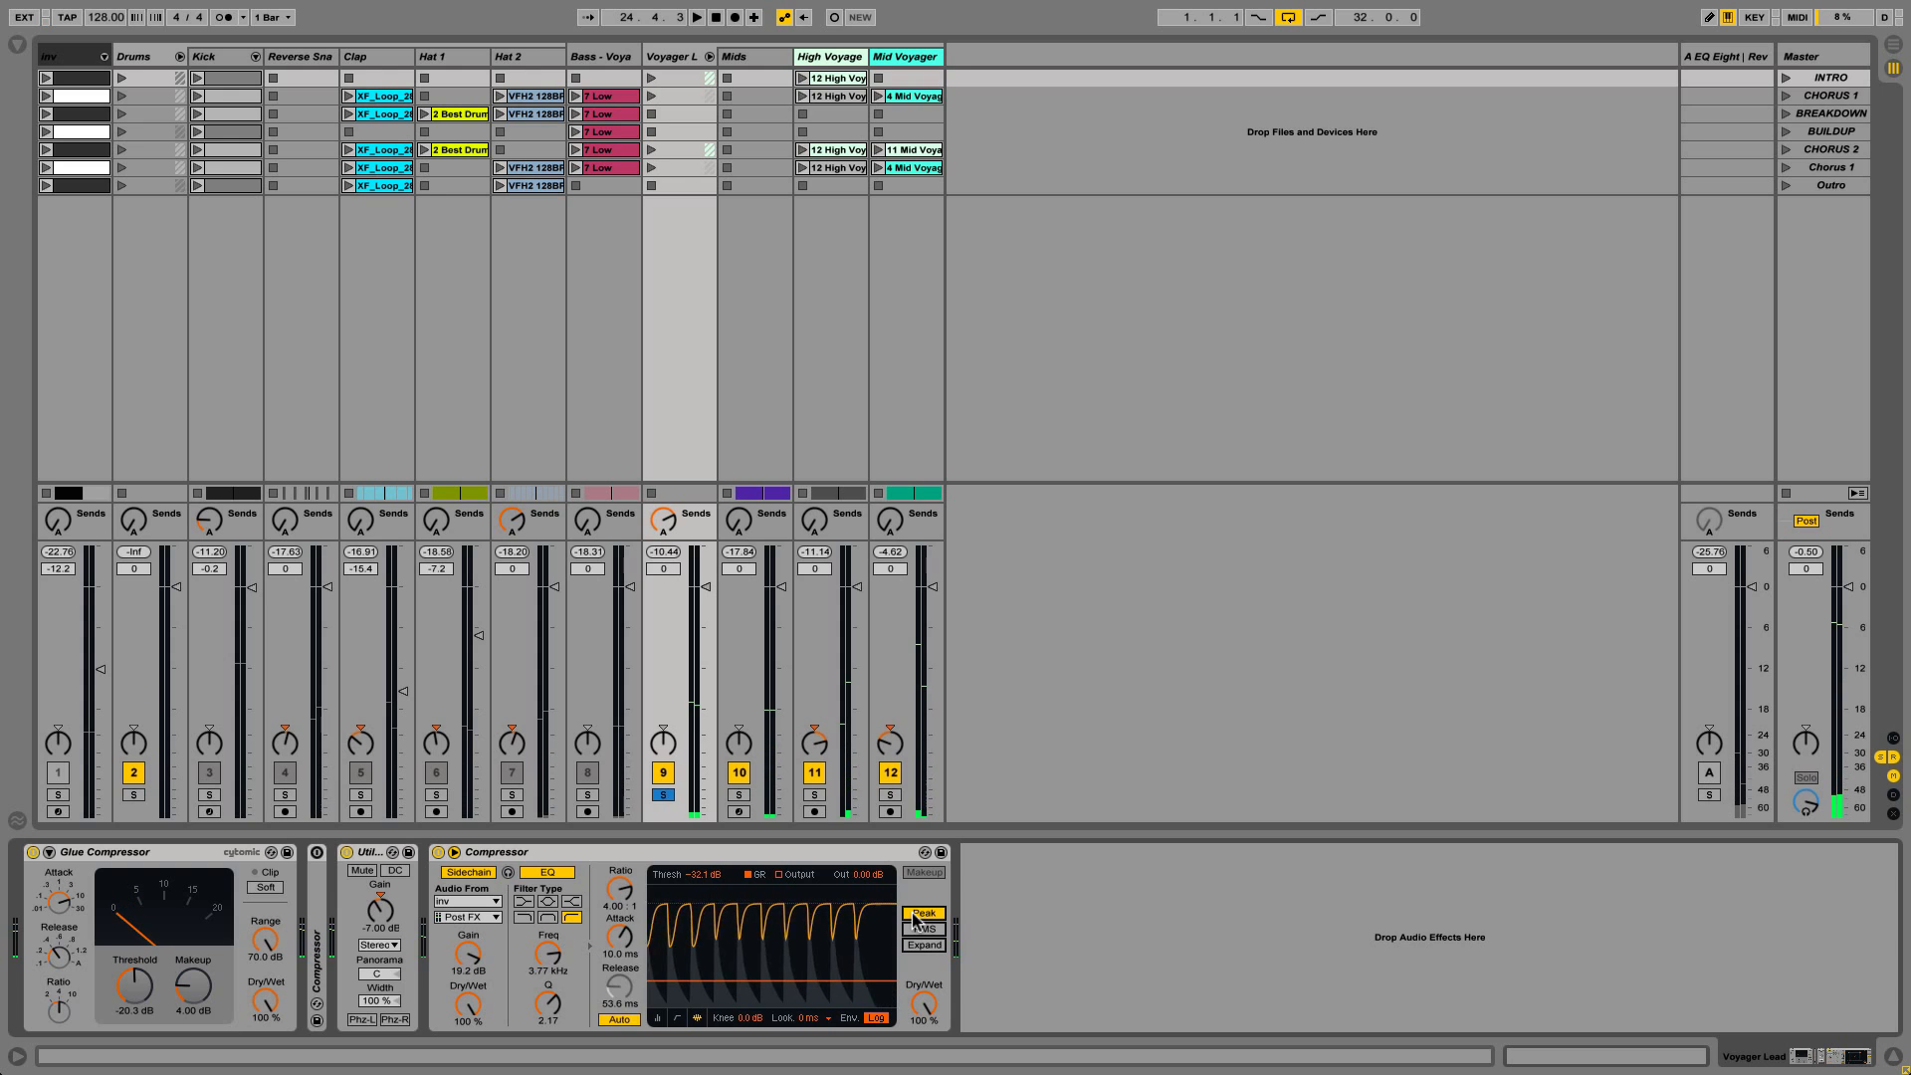
# Unsolo the Voyager Lead group and switch its Compressor to RMS detection while the full mix plays.
pyautogui.click(658, 796)
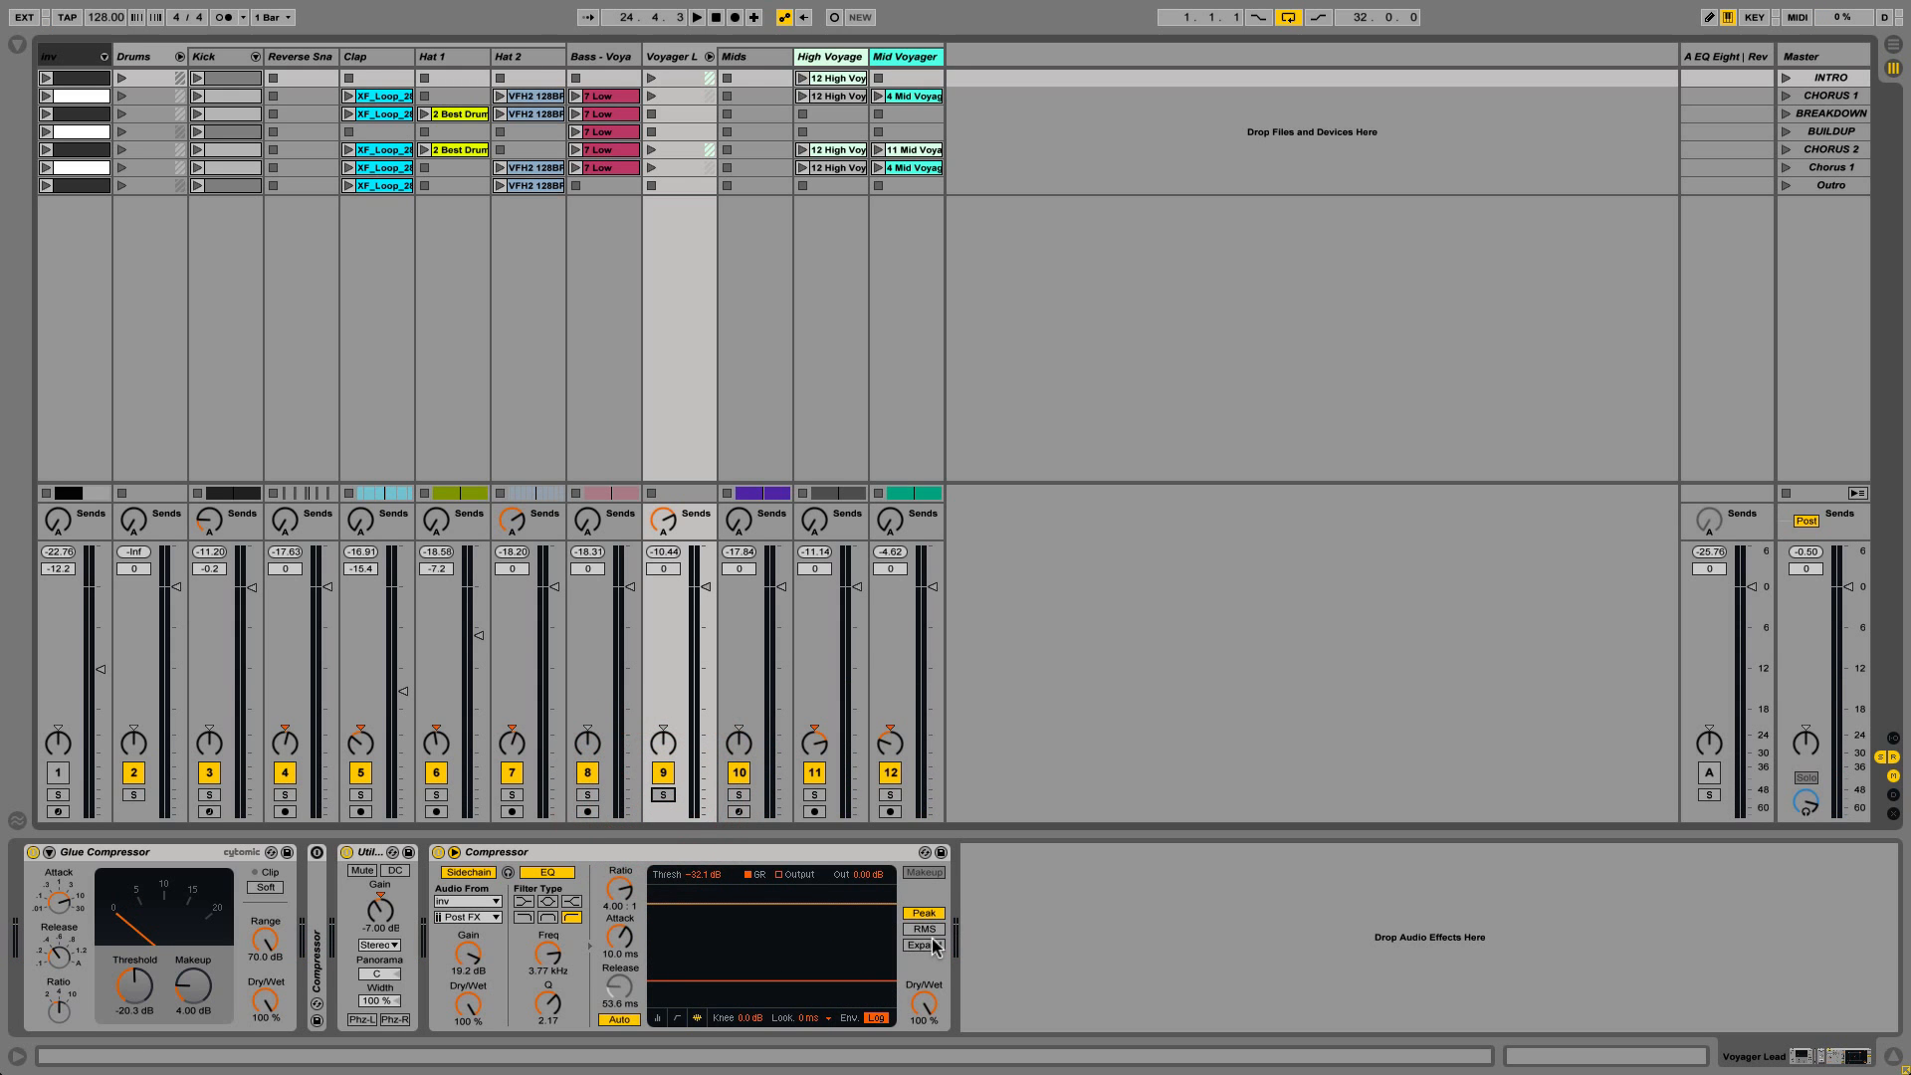
pyautogui.press('space')
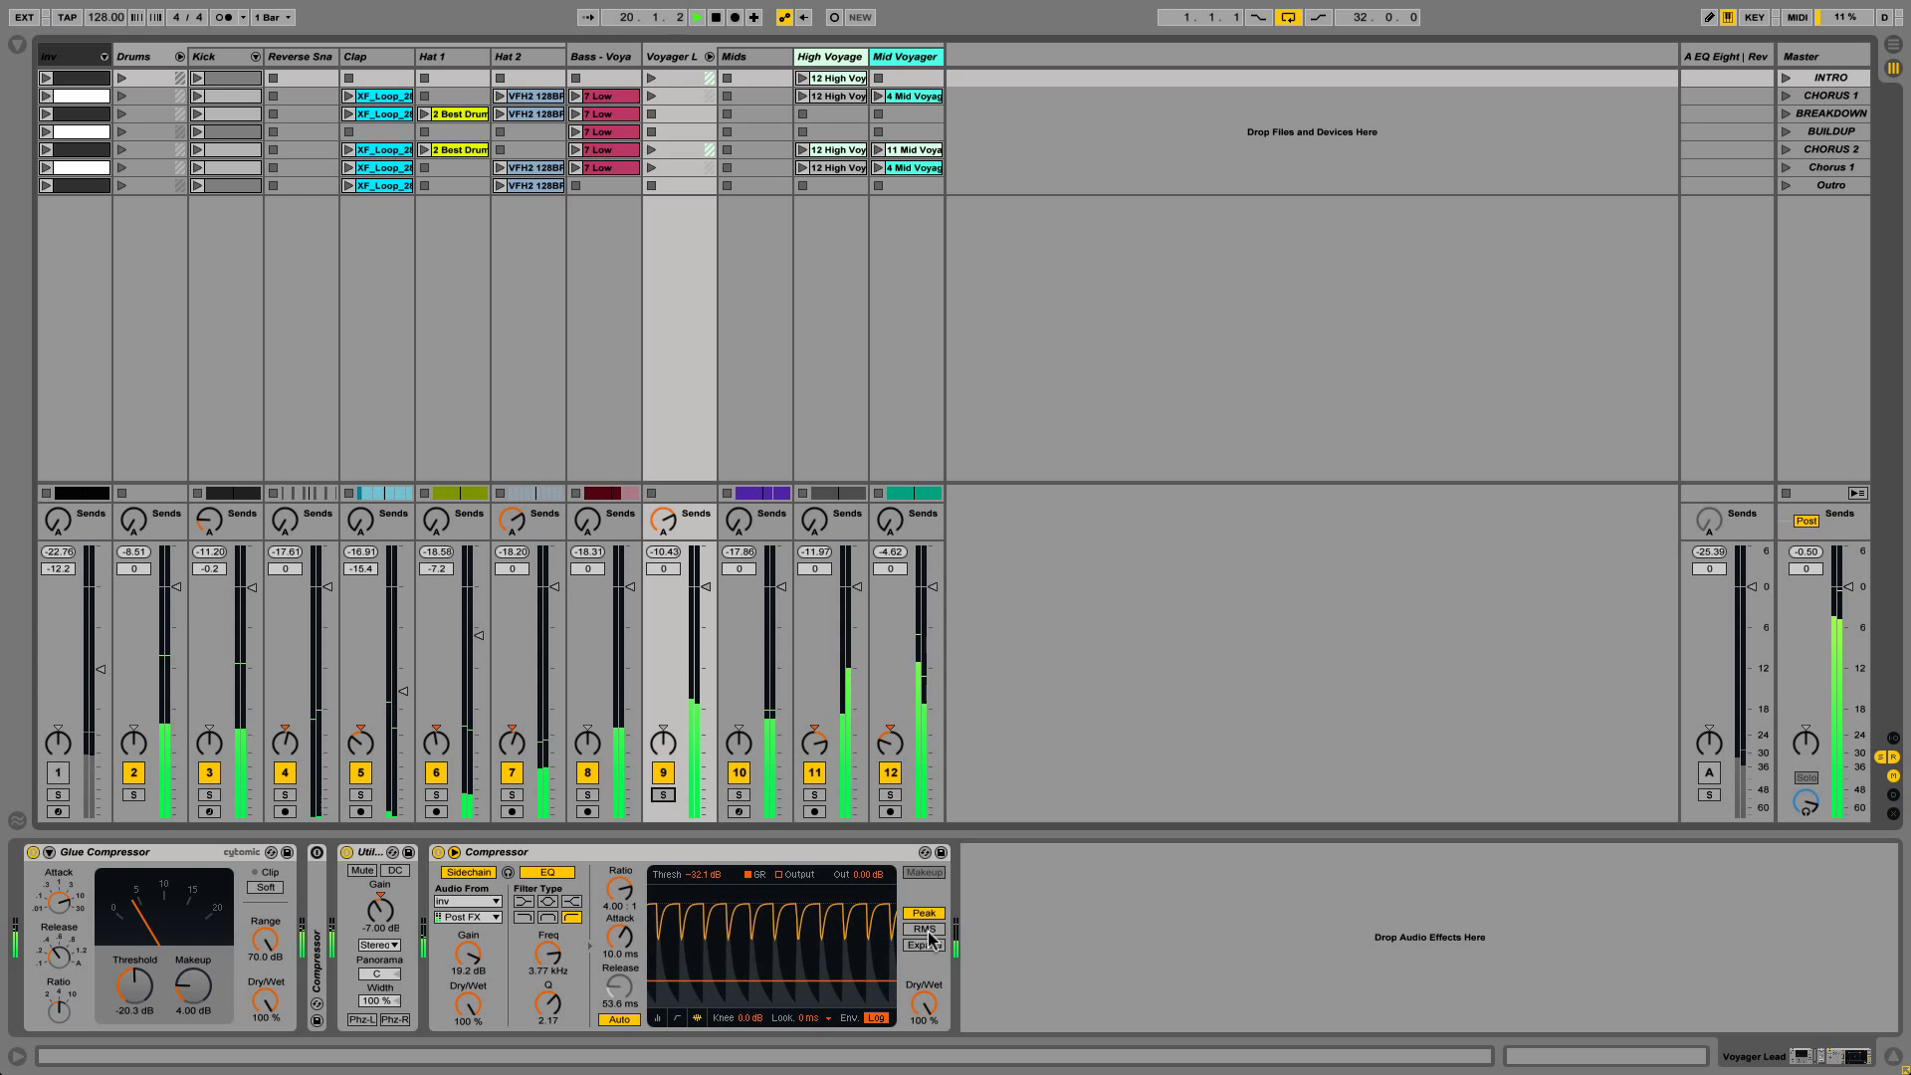
pyautogui.click(925, 931)
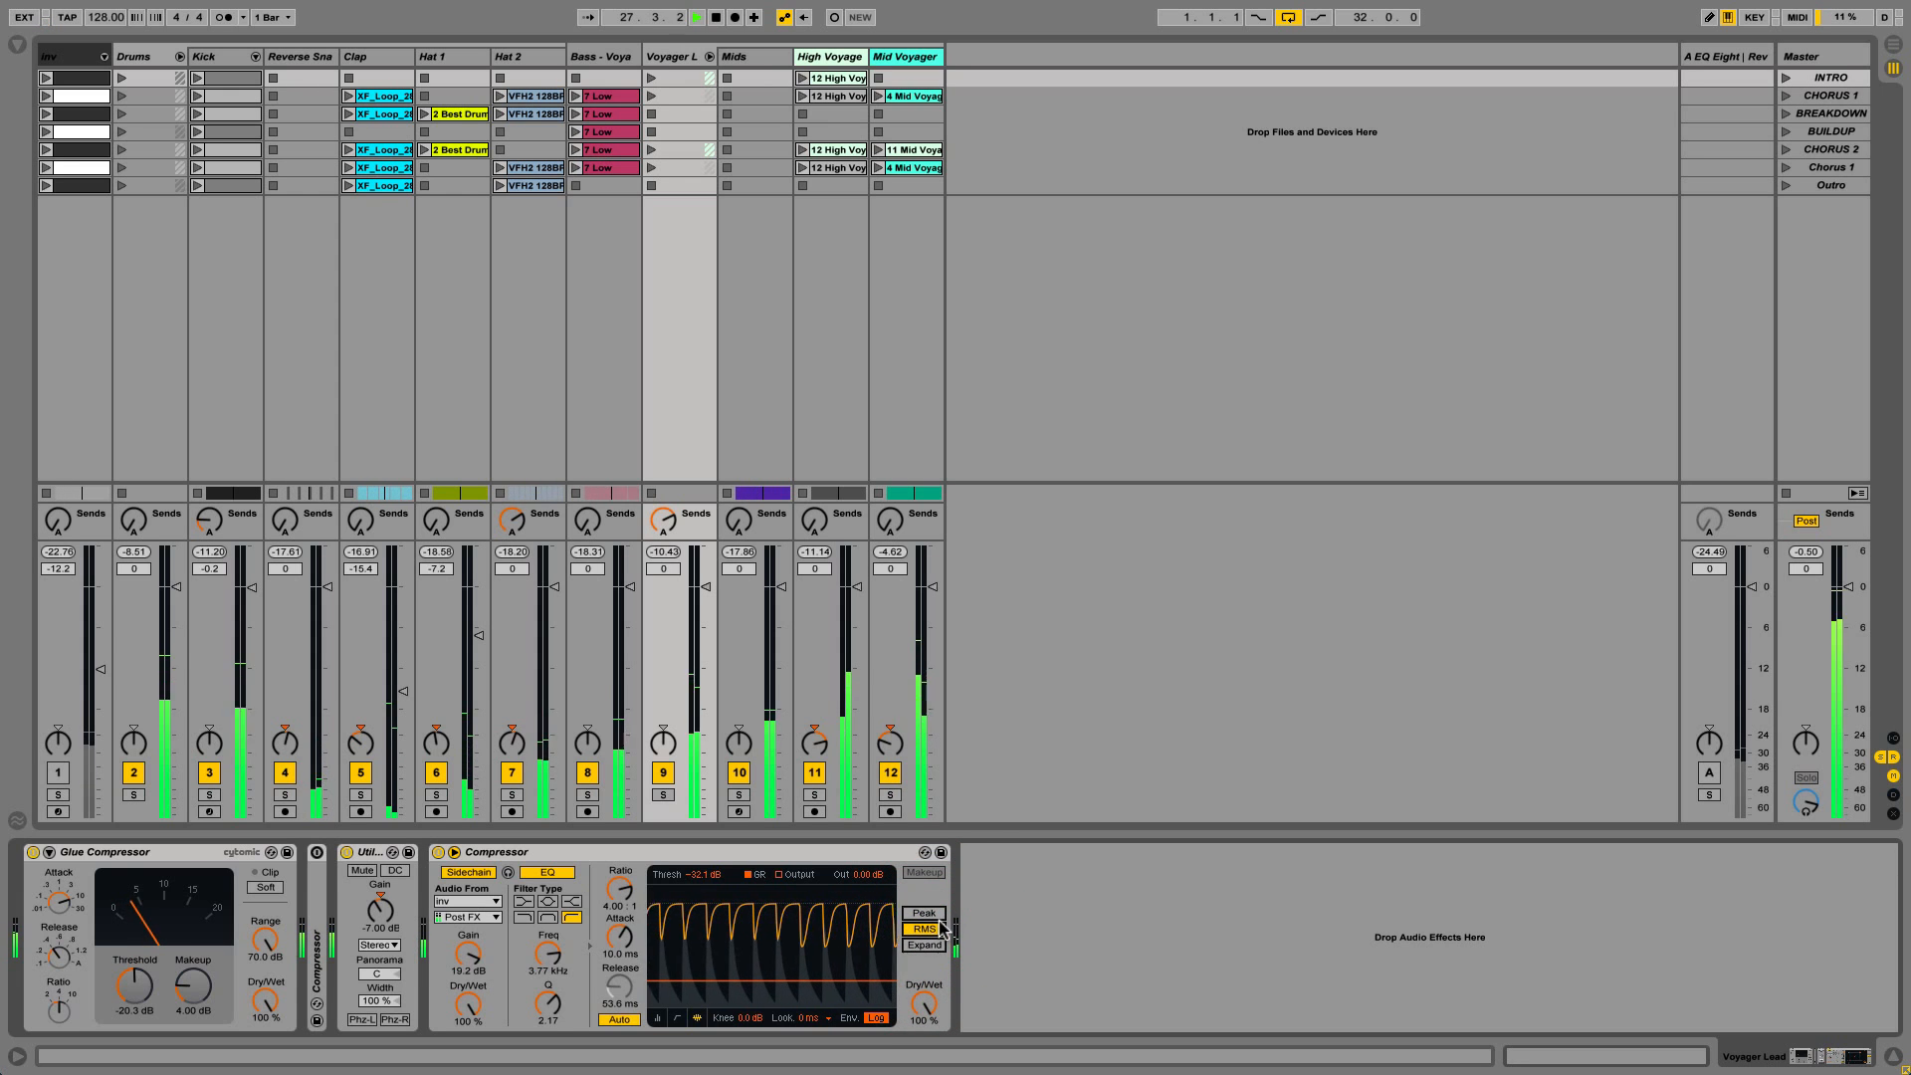
pyautogui.press('space')
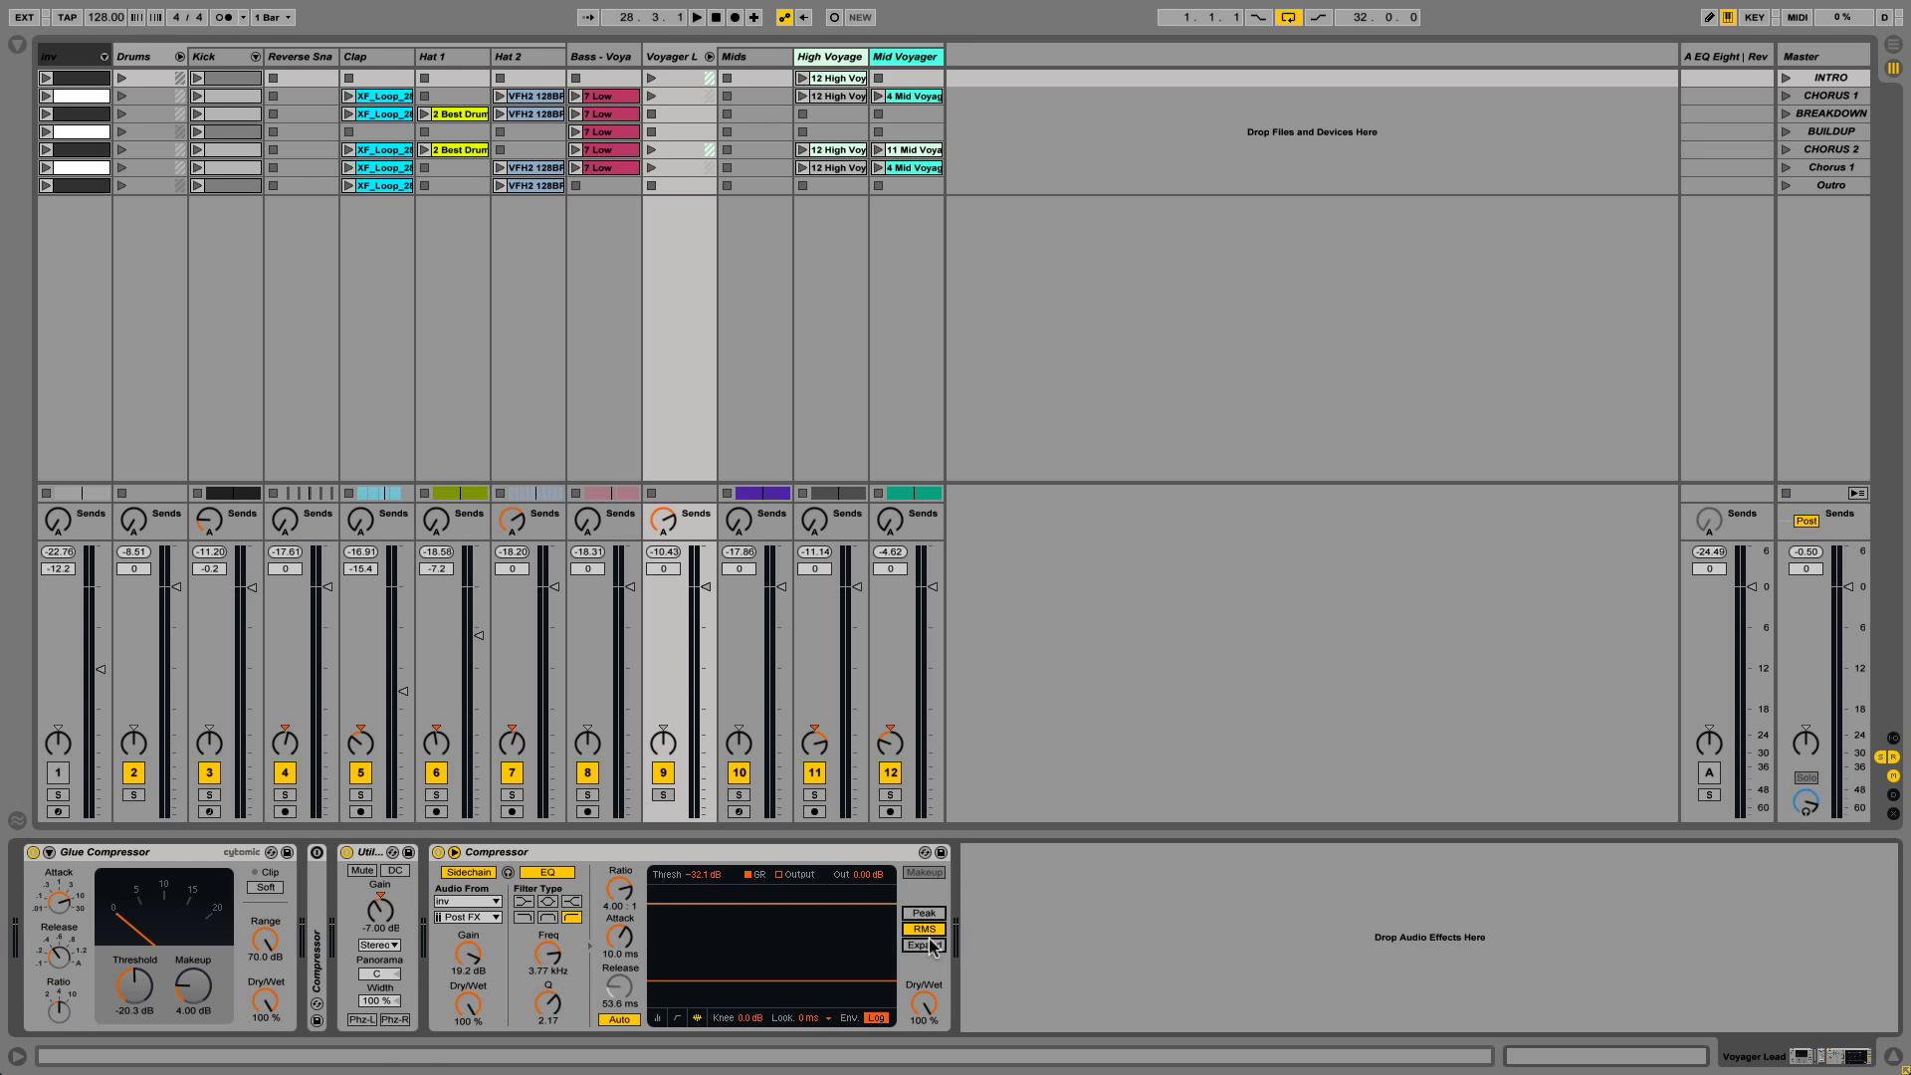
# Display the Bass - Voyager track's devices and play that track soloed.
pyautogui.click(607, 58)
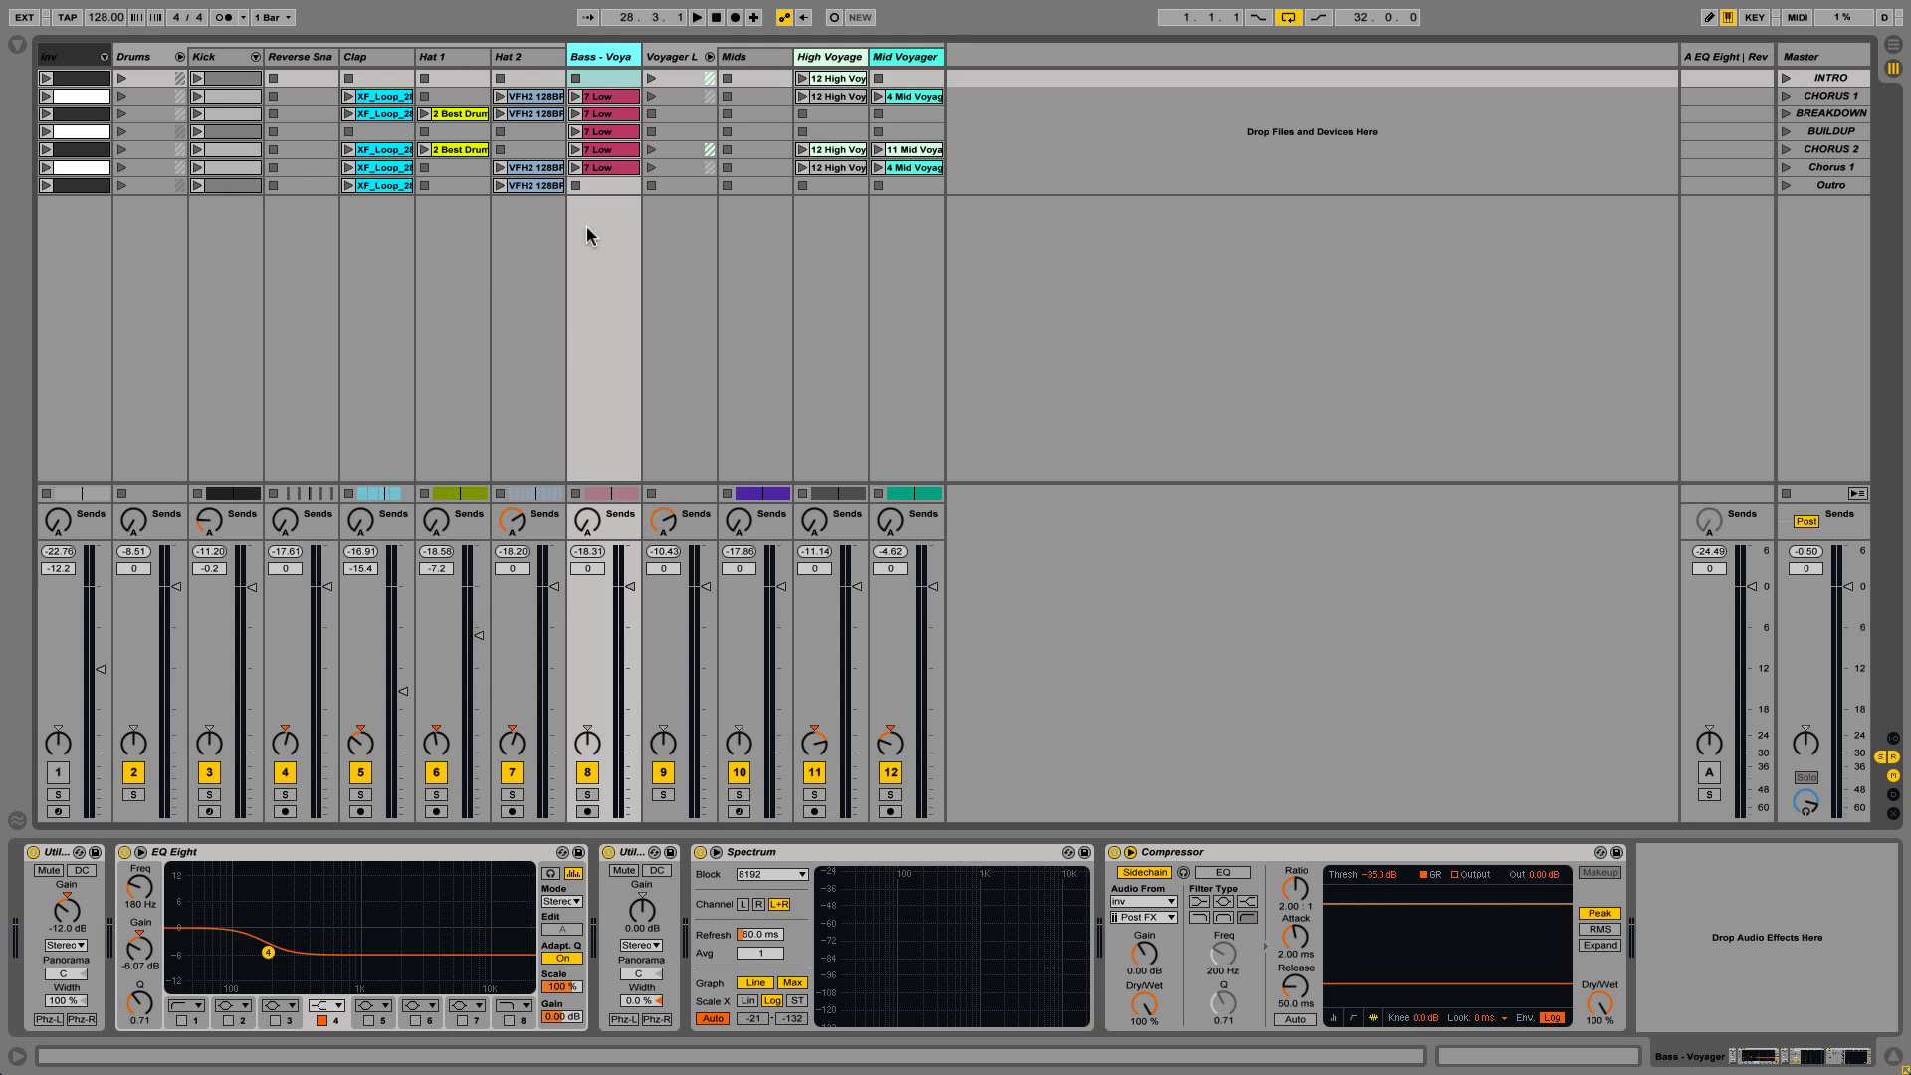
pyautogui.click(587, 795)
pyautogui.press('space')
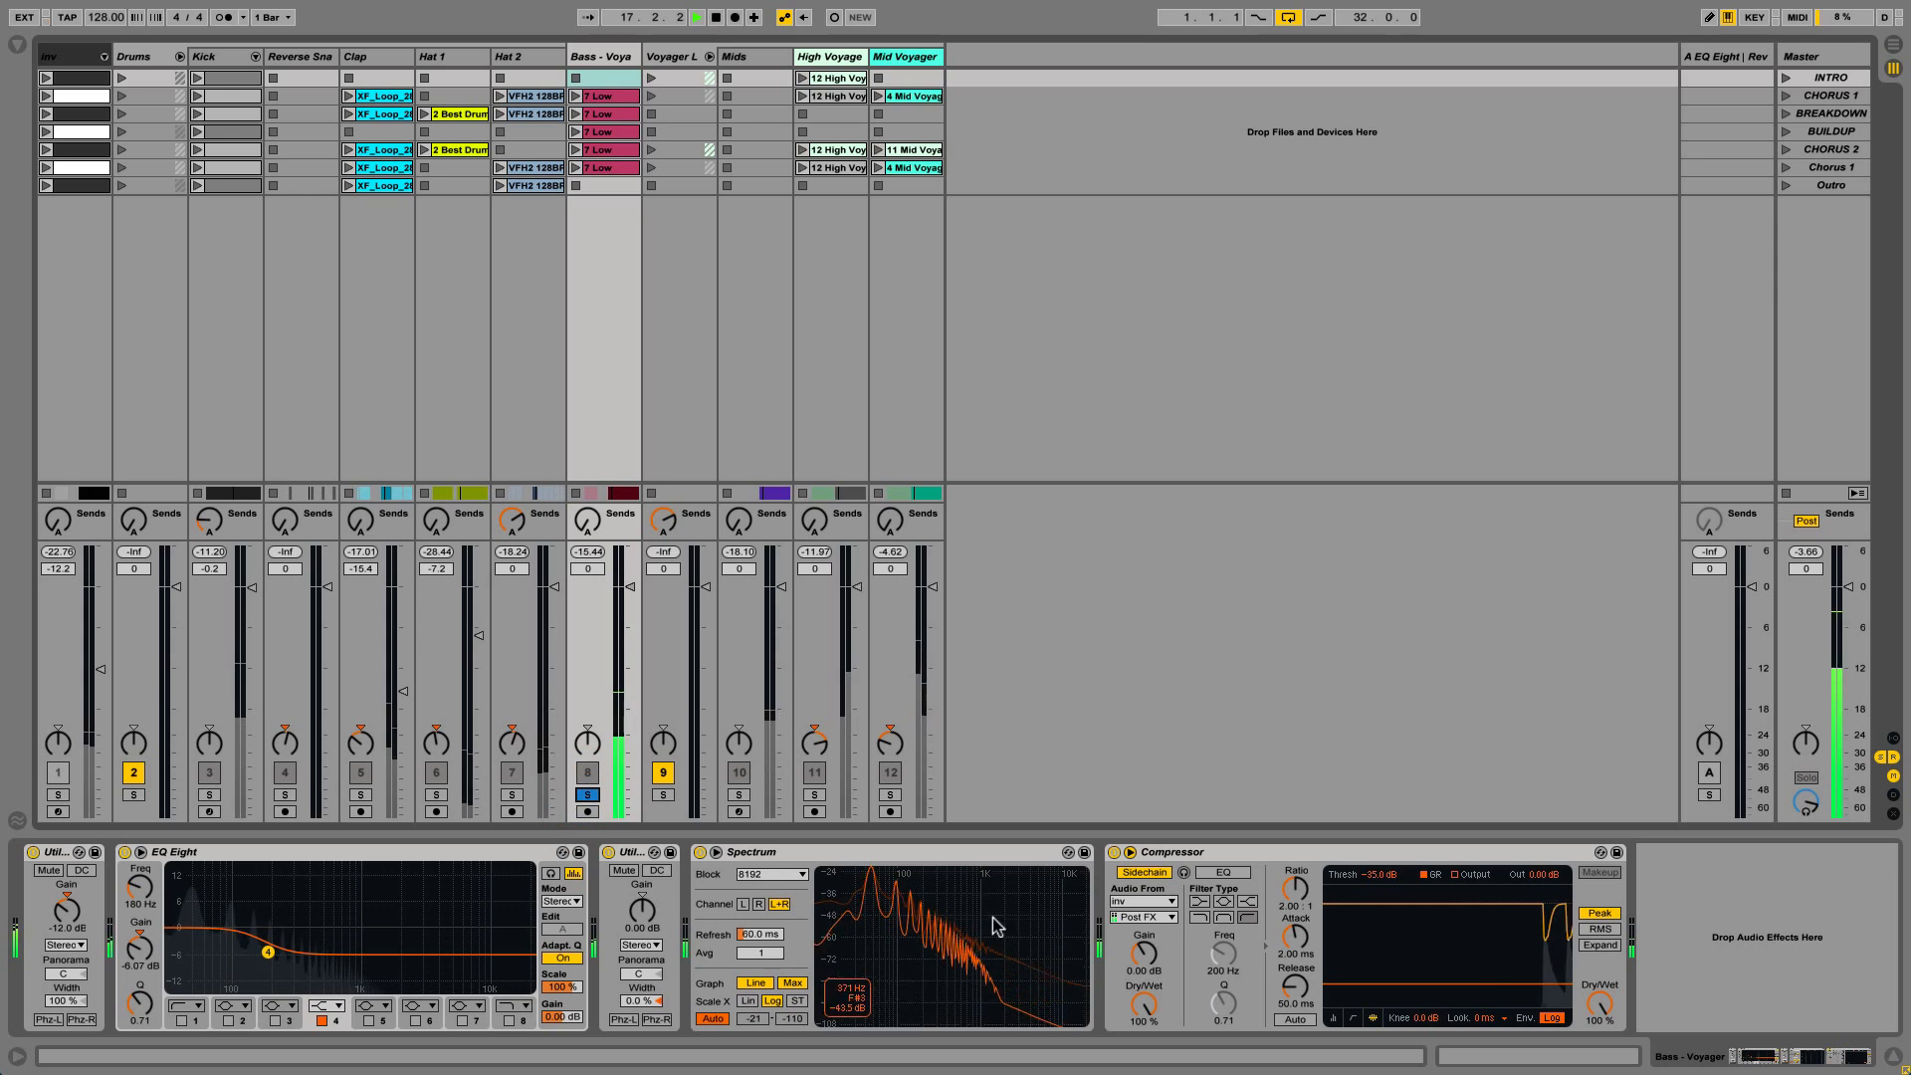
# Compare the soloed bass with its Compressor bypassed and active while the Kick track is soloed alongside it.
pyautogui.click(1114, 853)
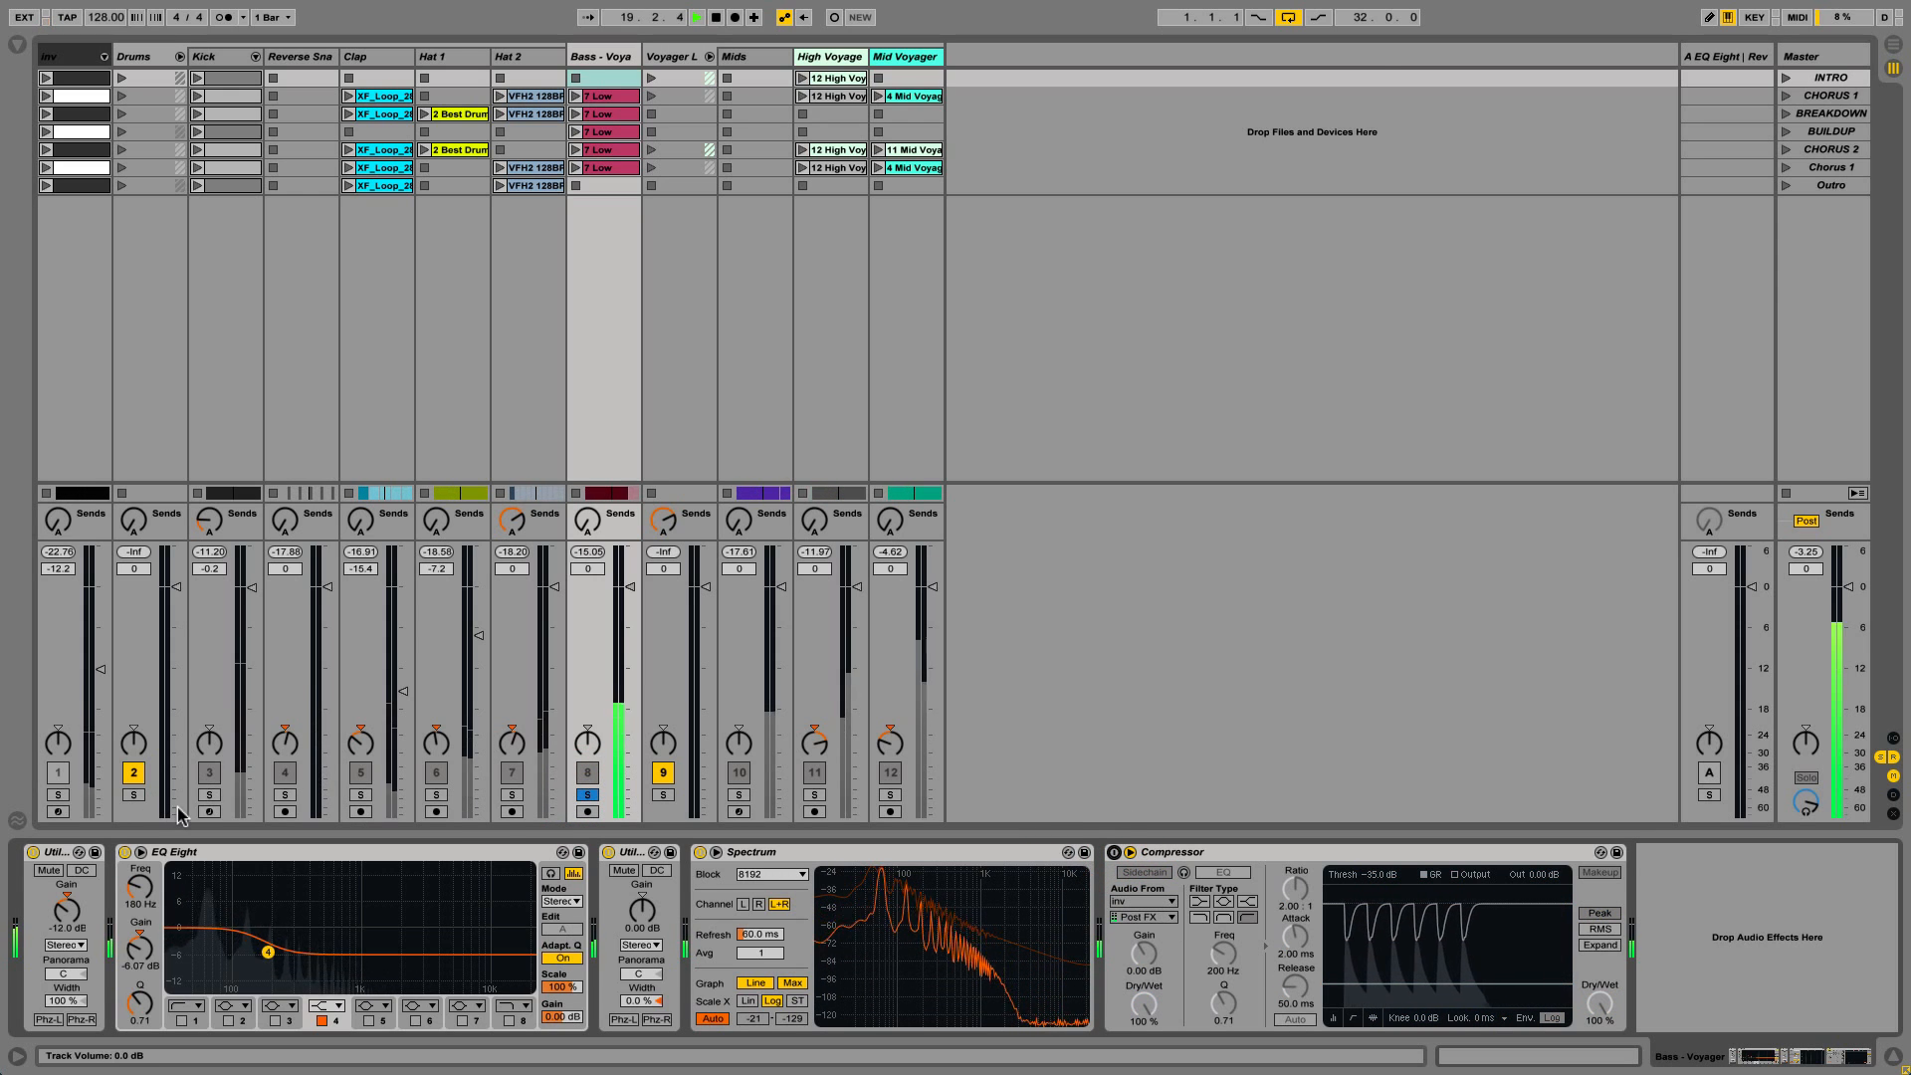
pyautogui.click(209, 795)
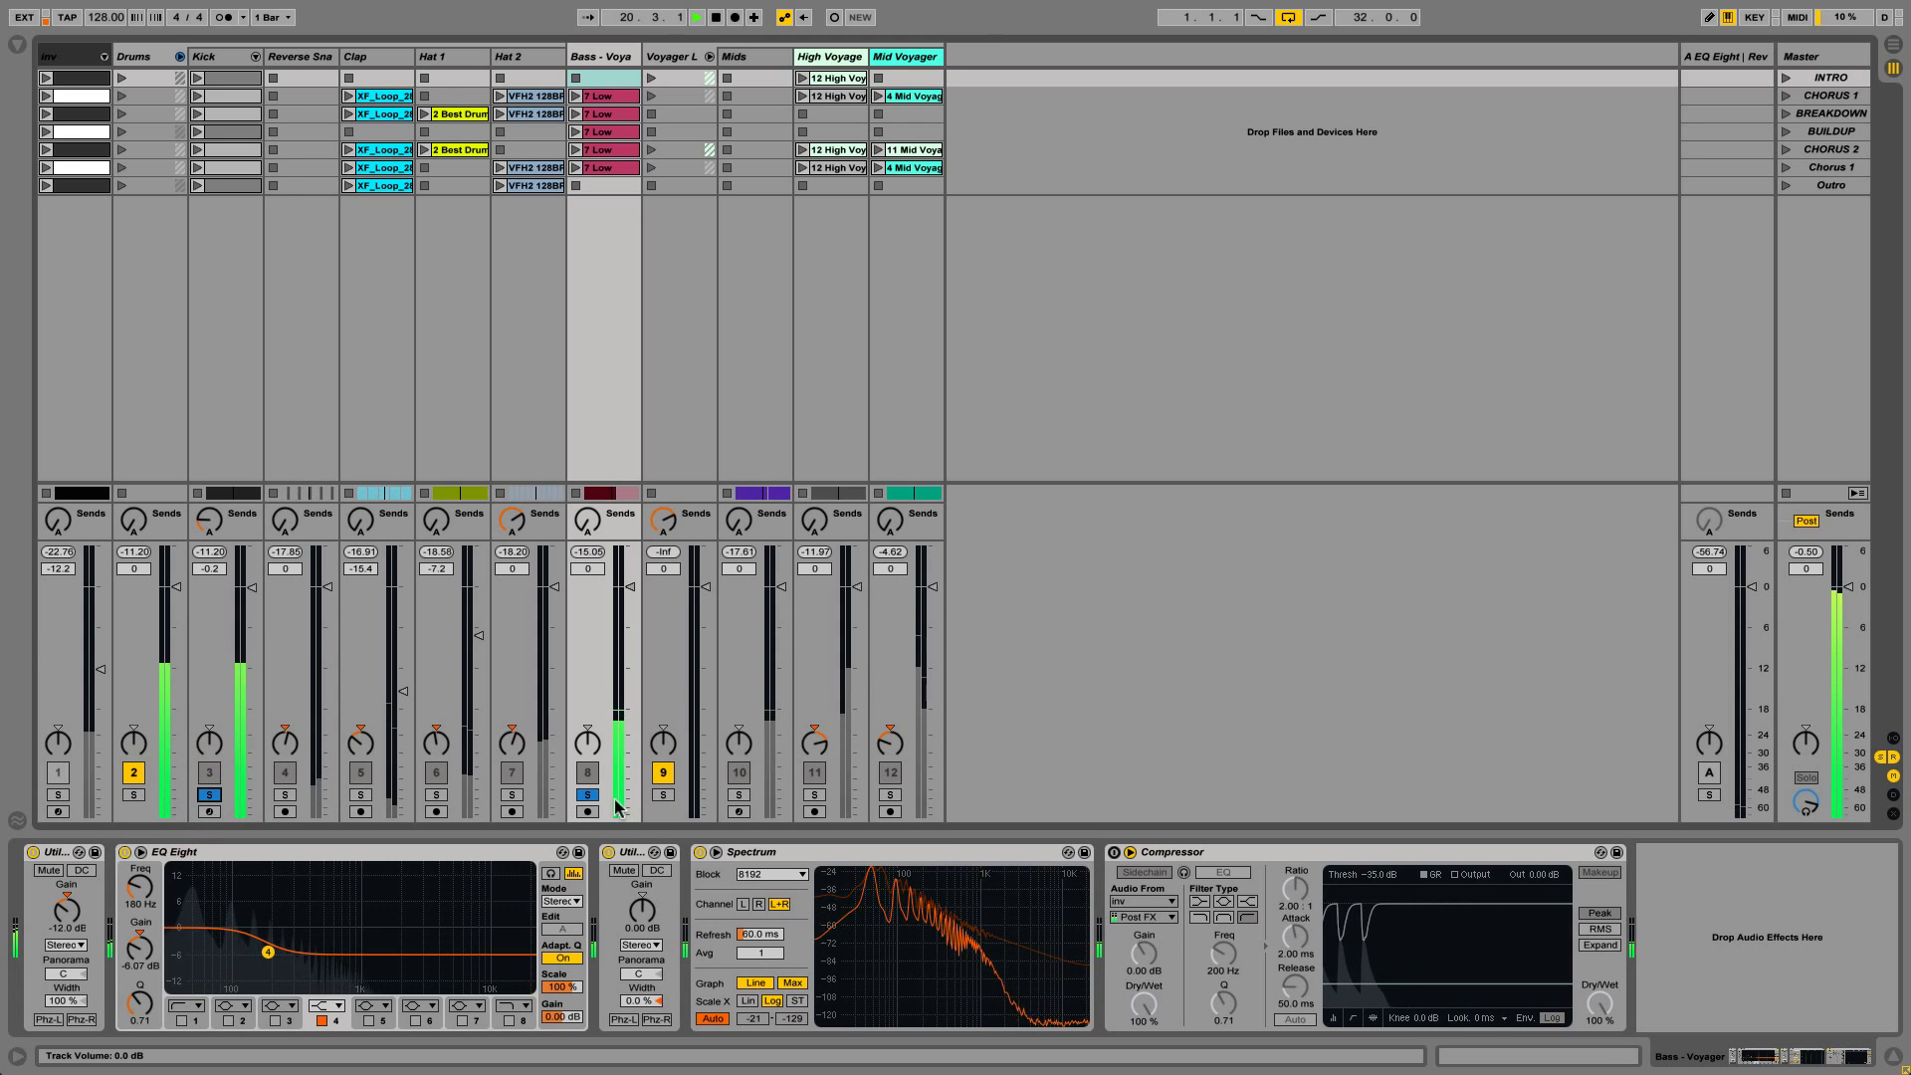
pyautogui.click(1113, 853)
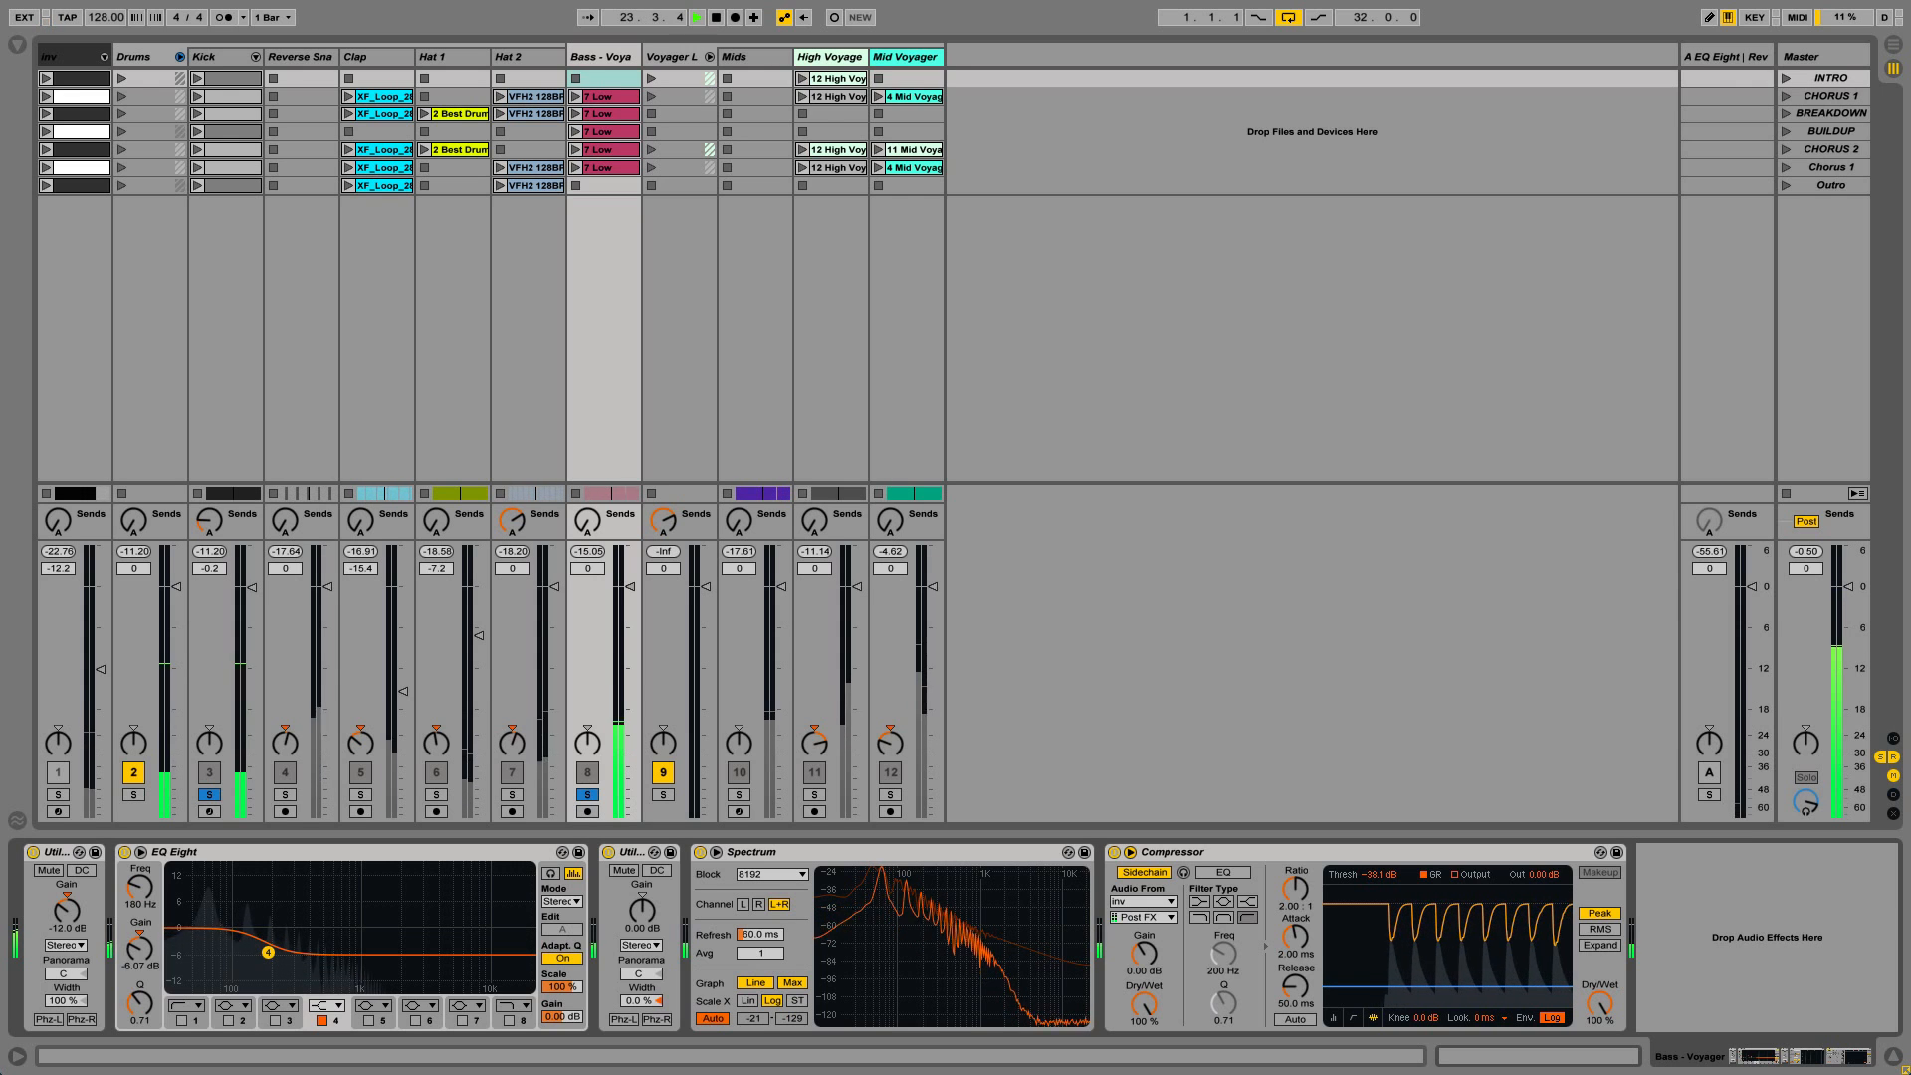
# Enable the bass Compressor's sidechain EQ at 1.41 kHz with Q 1.86, and raise the sidechain gain to 19.9 dB.
pyautogui.click(1218, 872)
pyautogui.moveTo(1223, 952); pyautogui.dragTo(1223, 940)
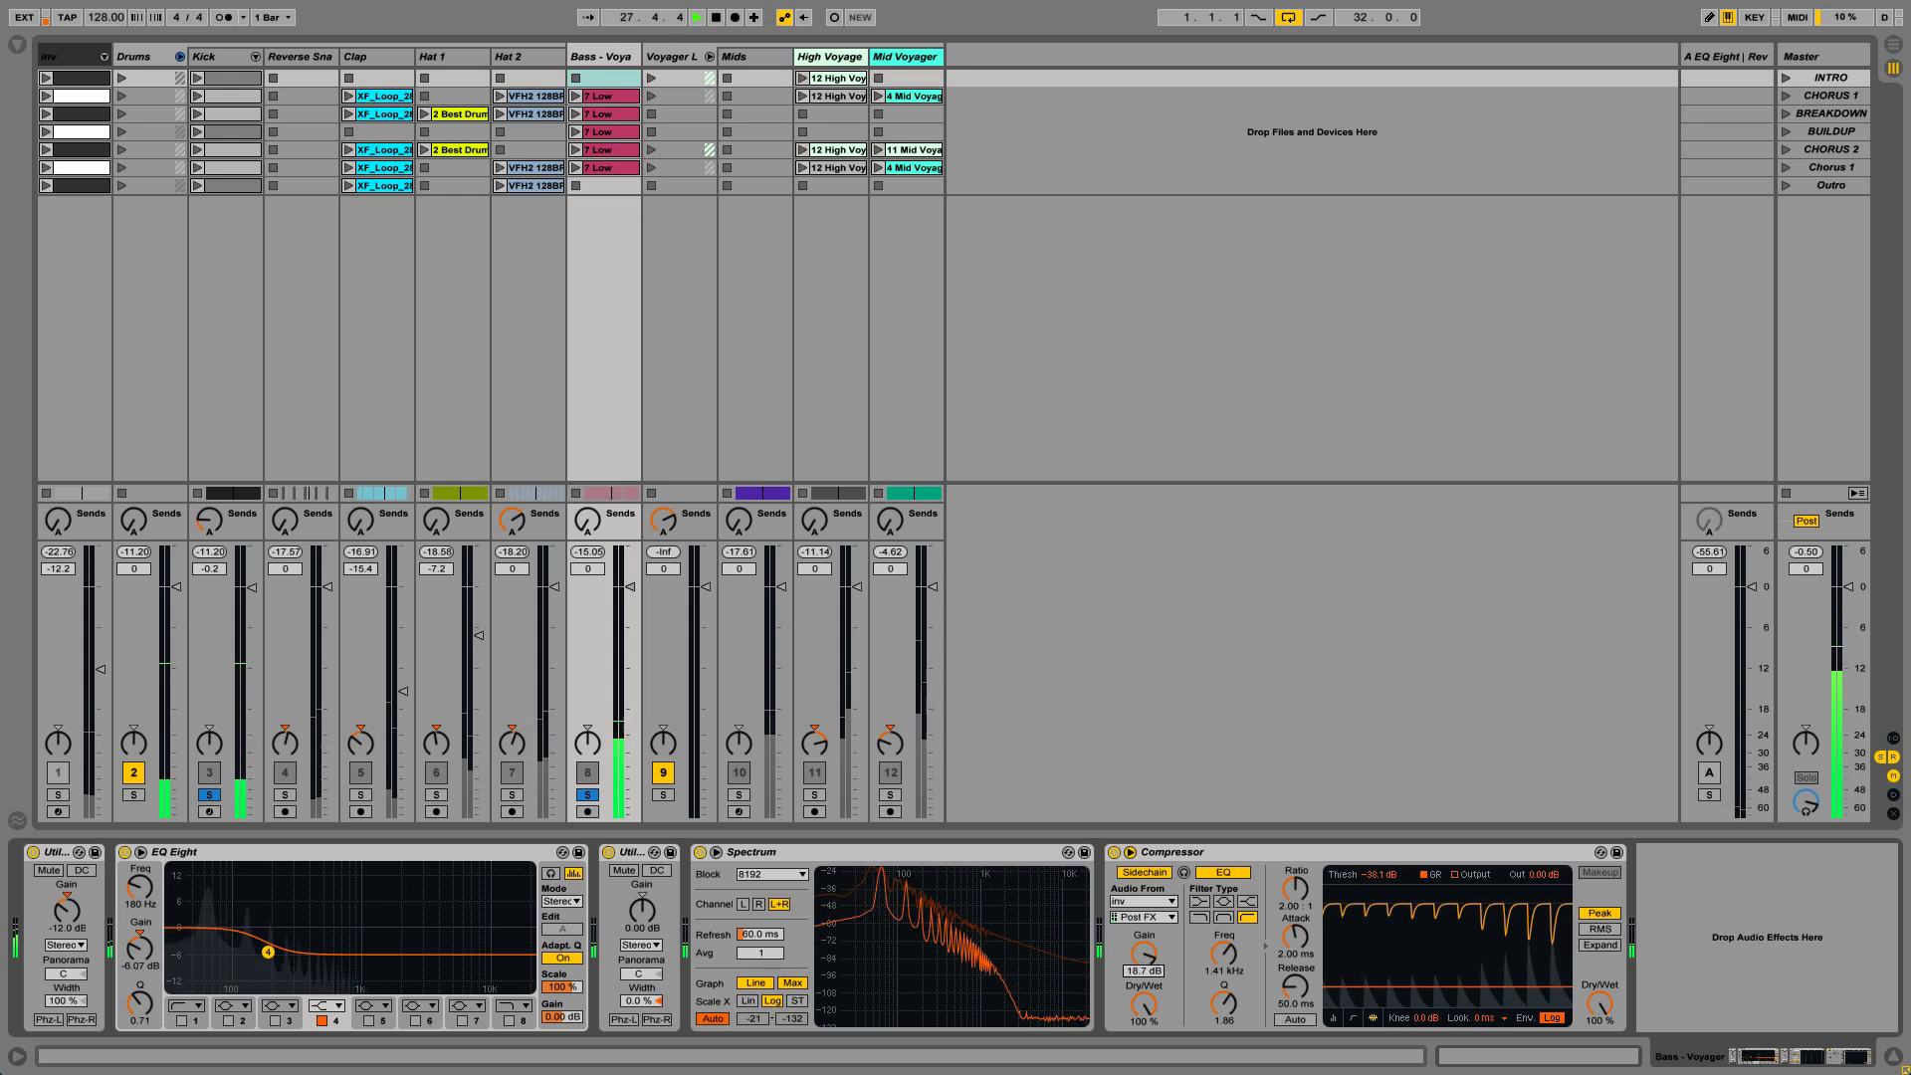
pyautogui.click(1599, 912)
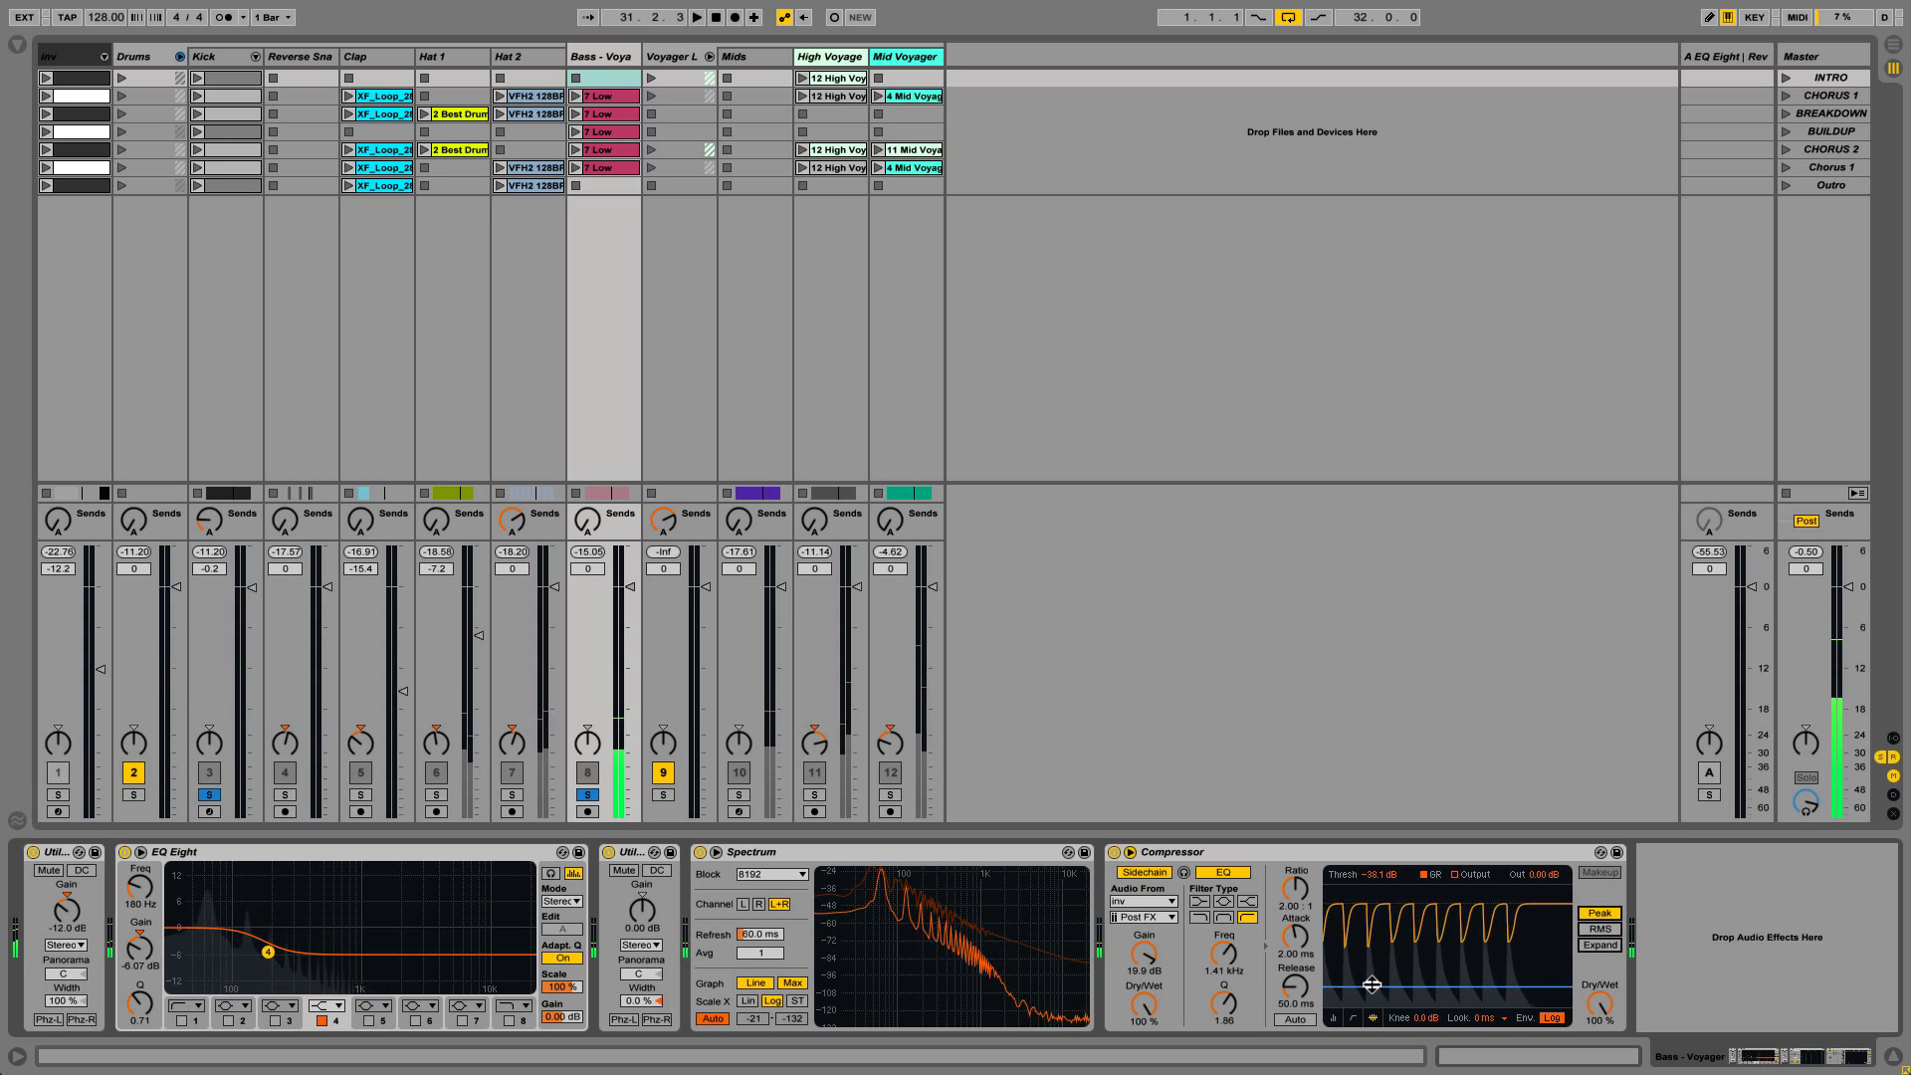
# Set the bass Compressor's ratio to inf : 1 and its threshold to -26.2 dB while the bass and kick play.
pyautogui.moveTo(1332, 988); pyautogui.dragTo(1371, 991)
pyautogui.press('space')
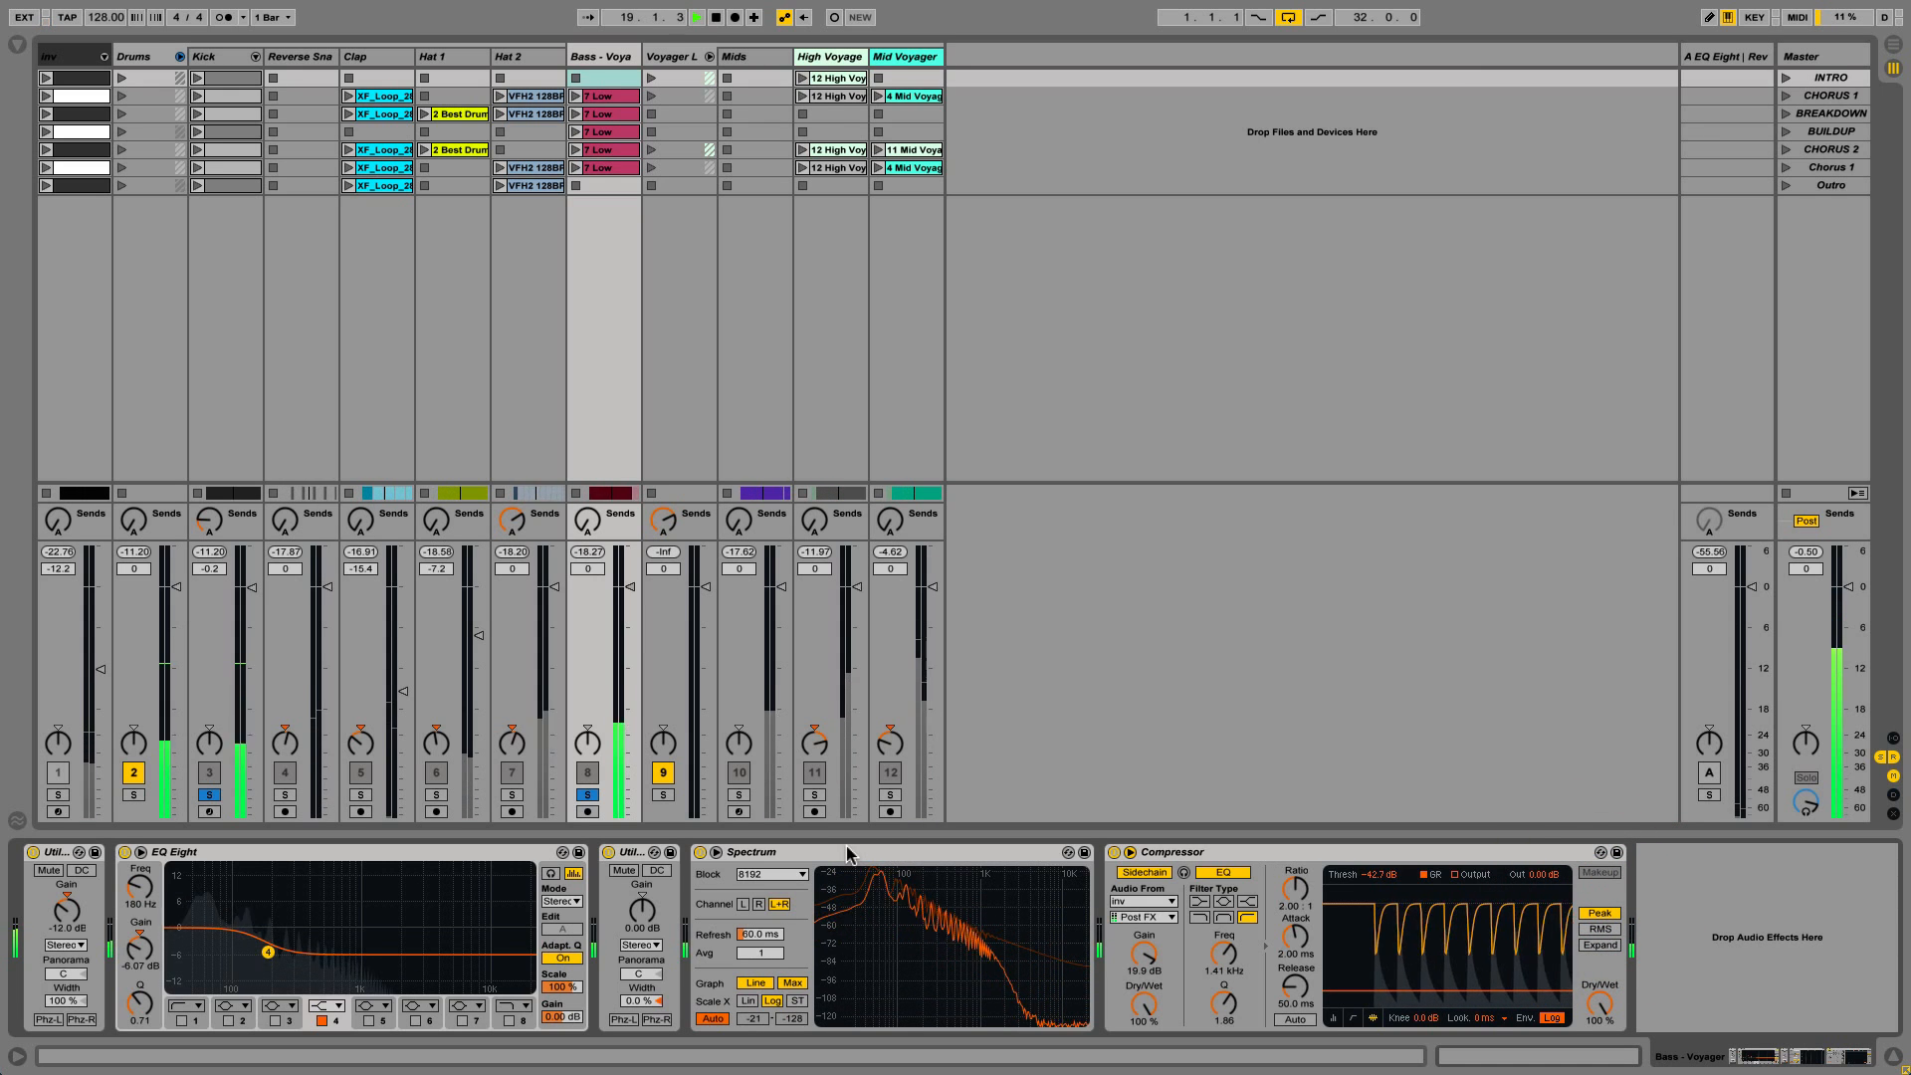
pyautogui.moveTo(1295, 889); pyautogui.dragTo(1295, 786)
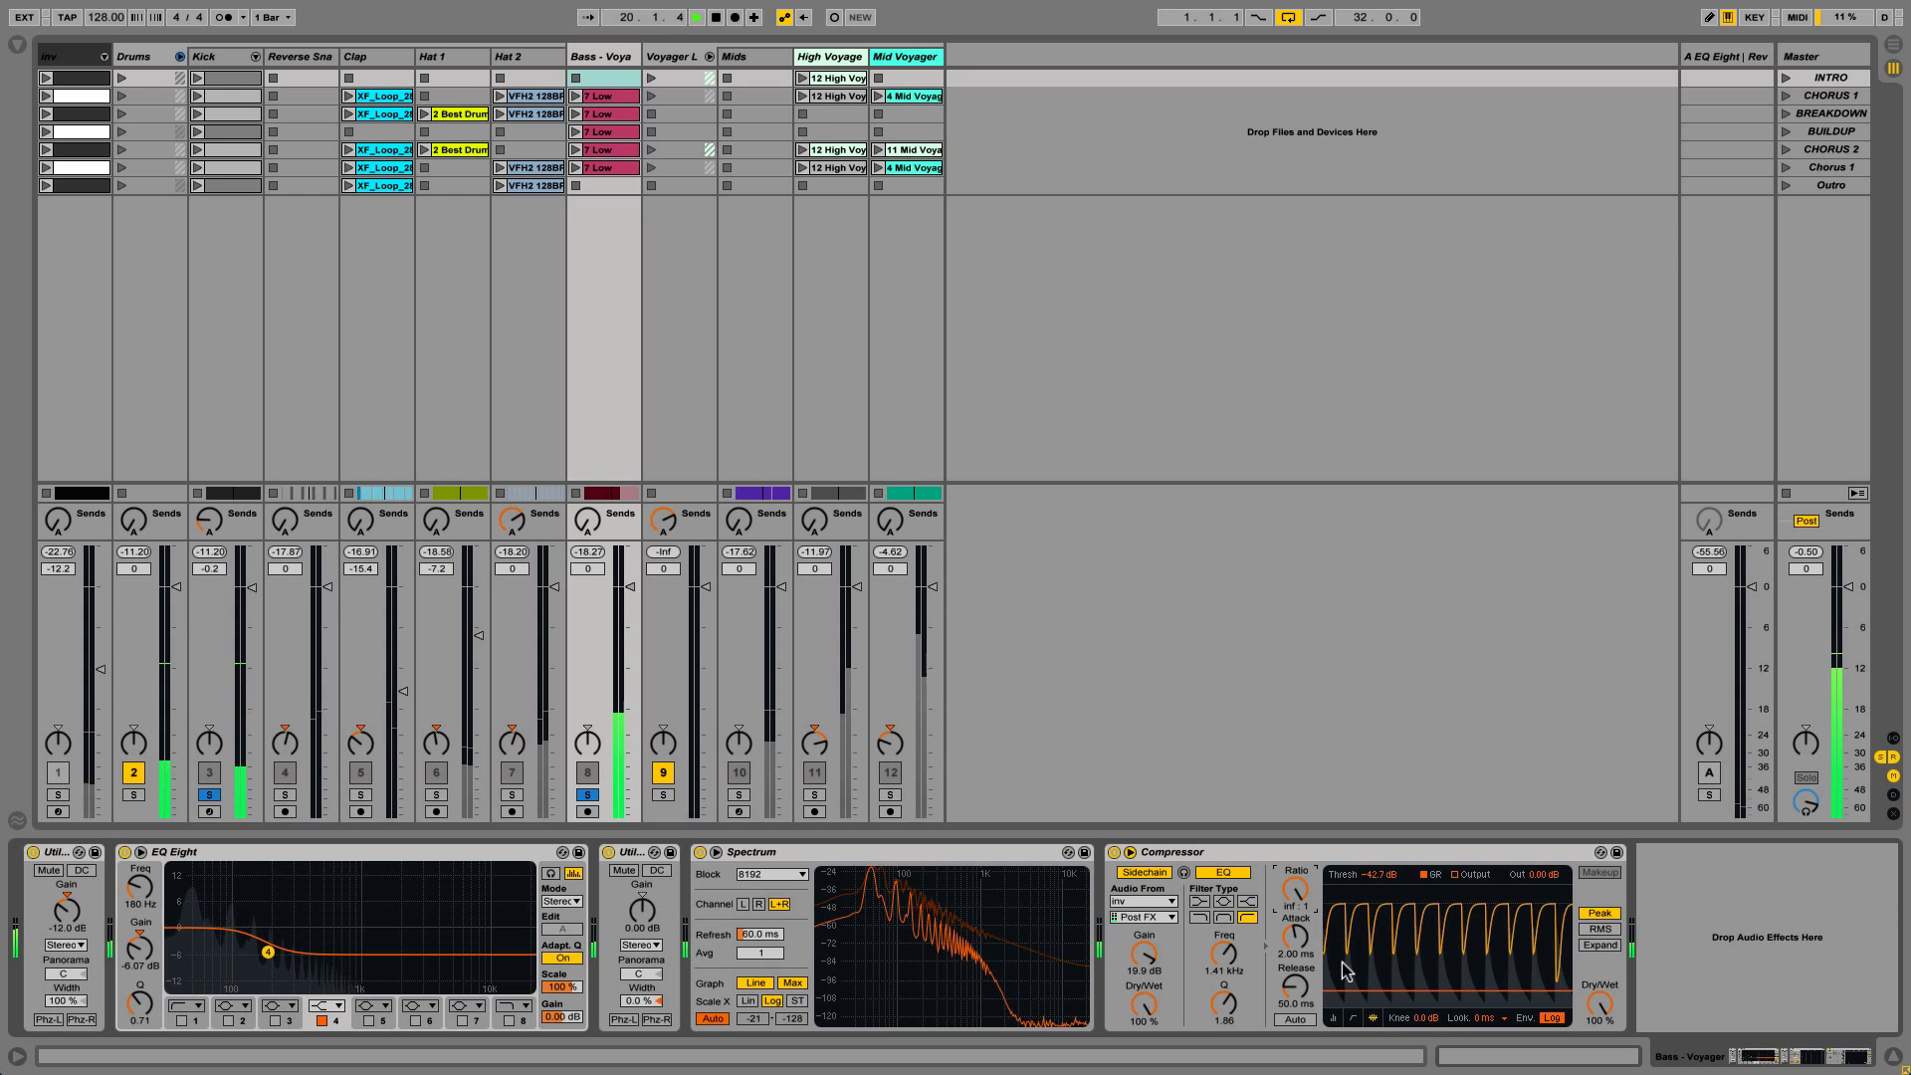
pyautogui.moveTo(1343, 966)
pyautogui.mouseDown()
pyautogui.moveTo(1343, 947)
pyautogui.moveTo(1343, 973)
pyautogui.mouseUp()
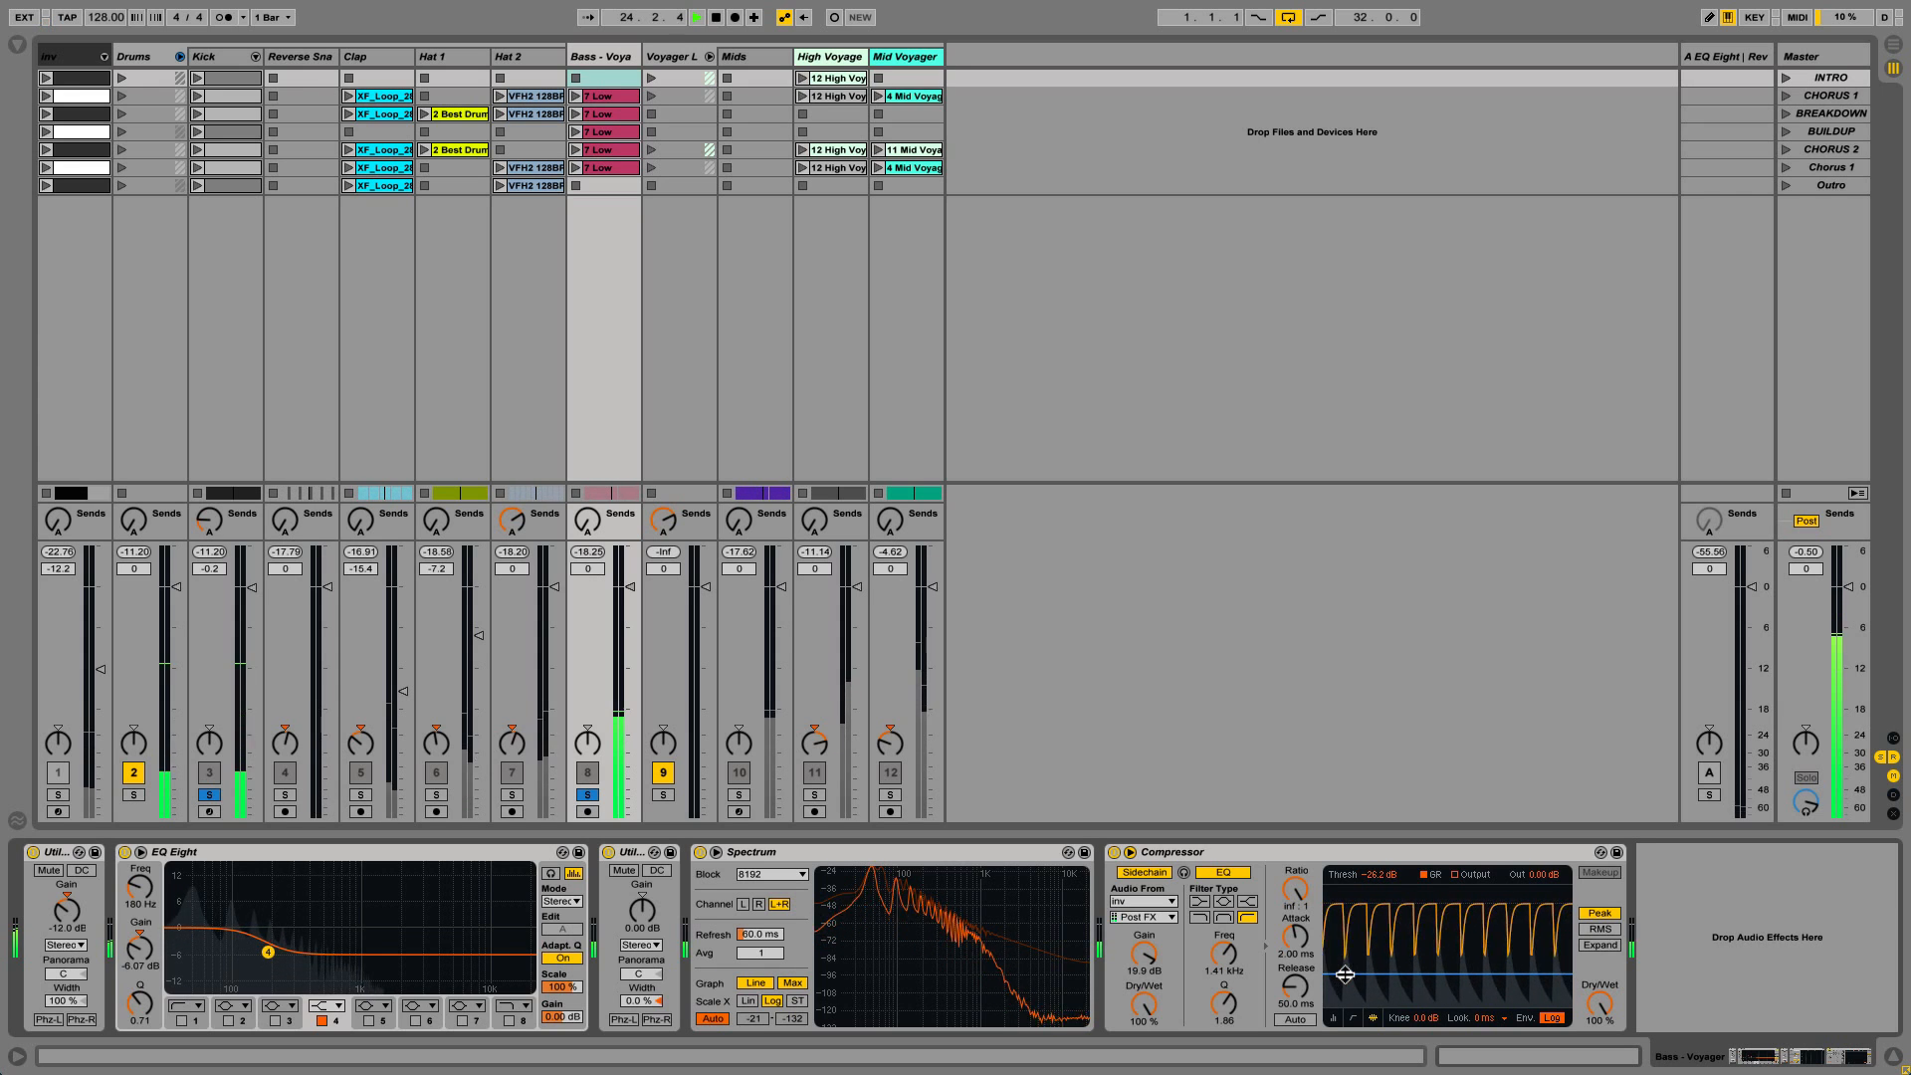
# Unsolo the bass and Kick to play the full mix, and display the Voyager Lead group's devices.
pyautogui.click(588, 796)
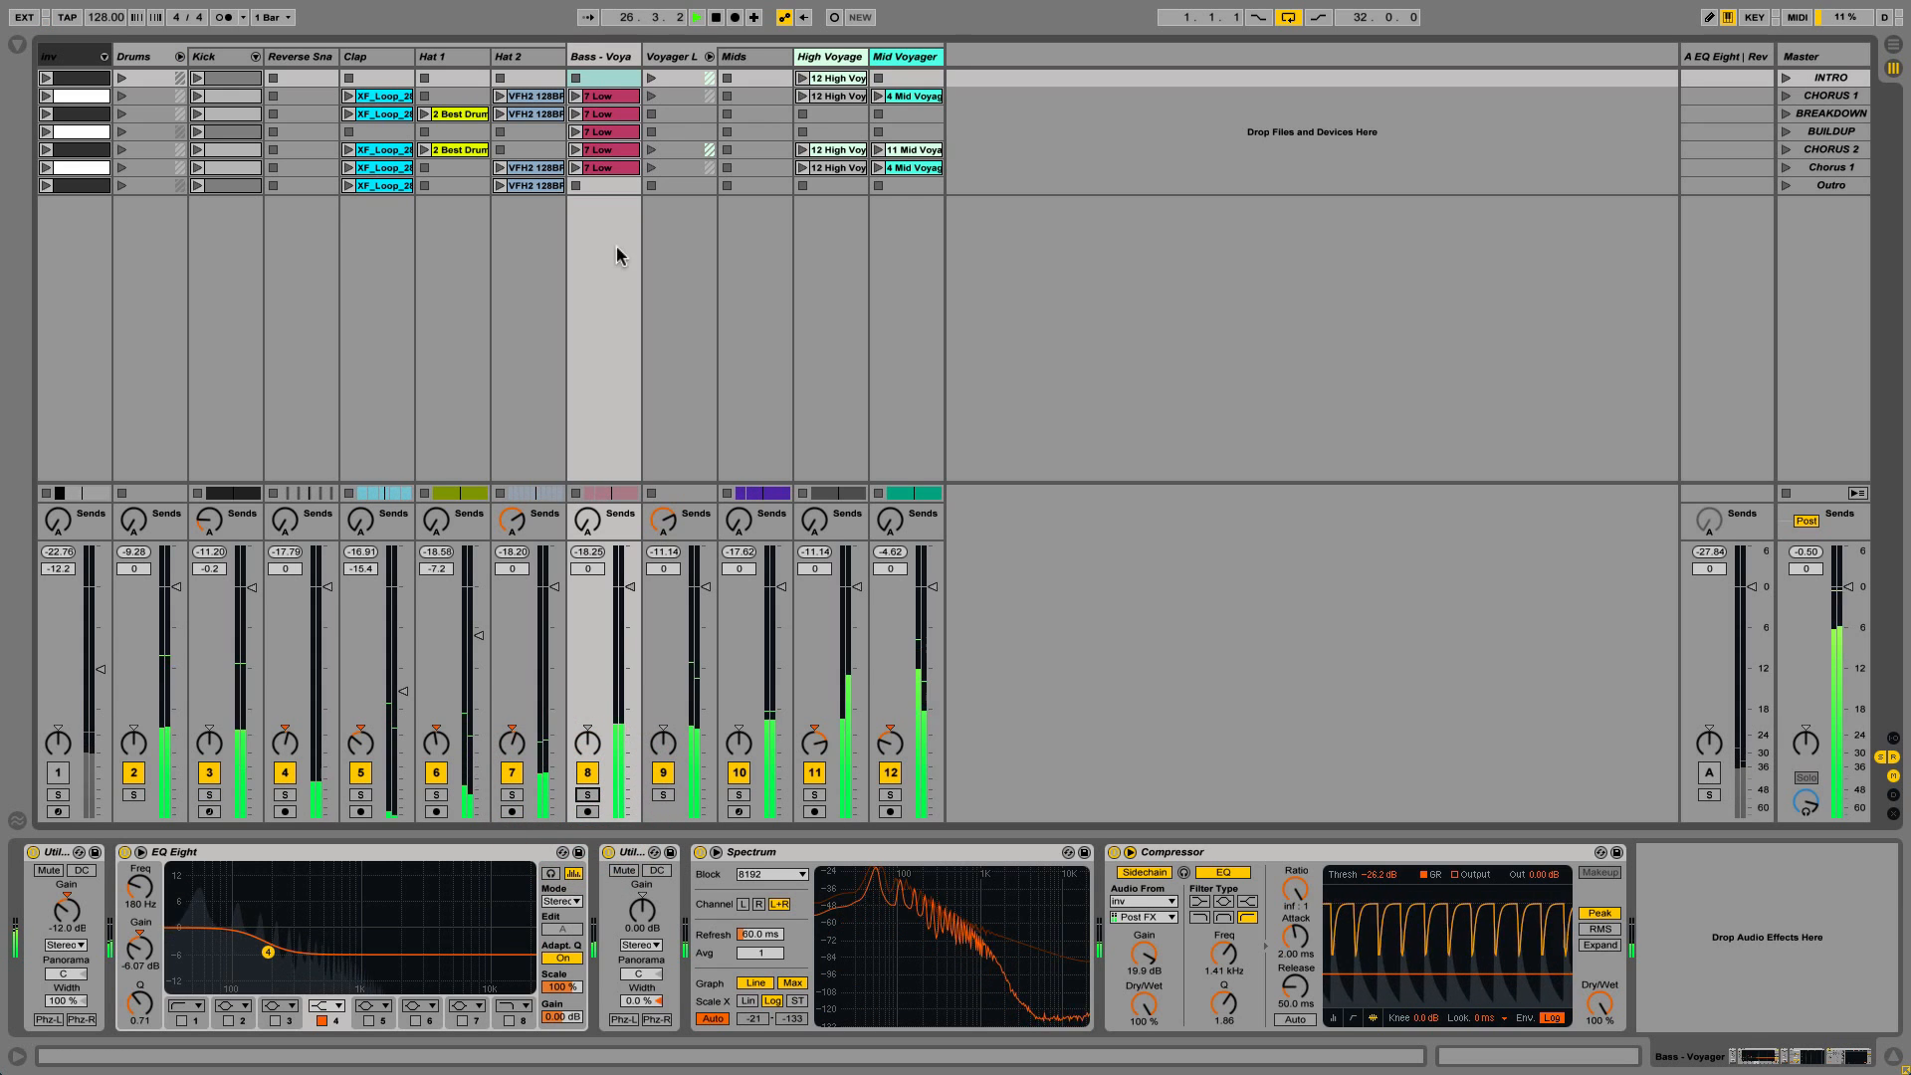
pyautogui.click(669, 62)
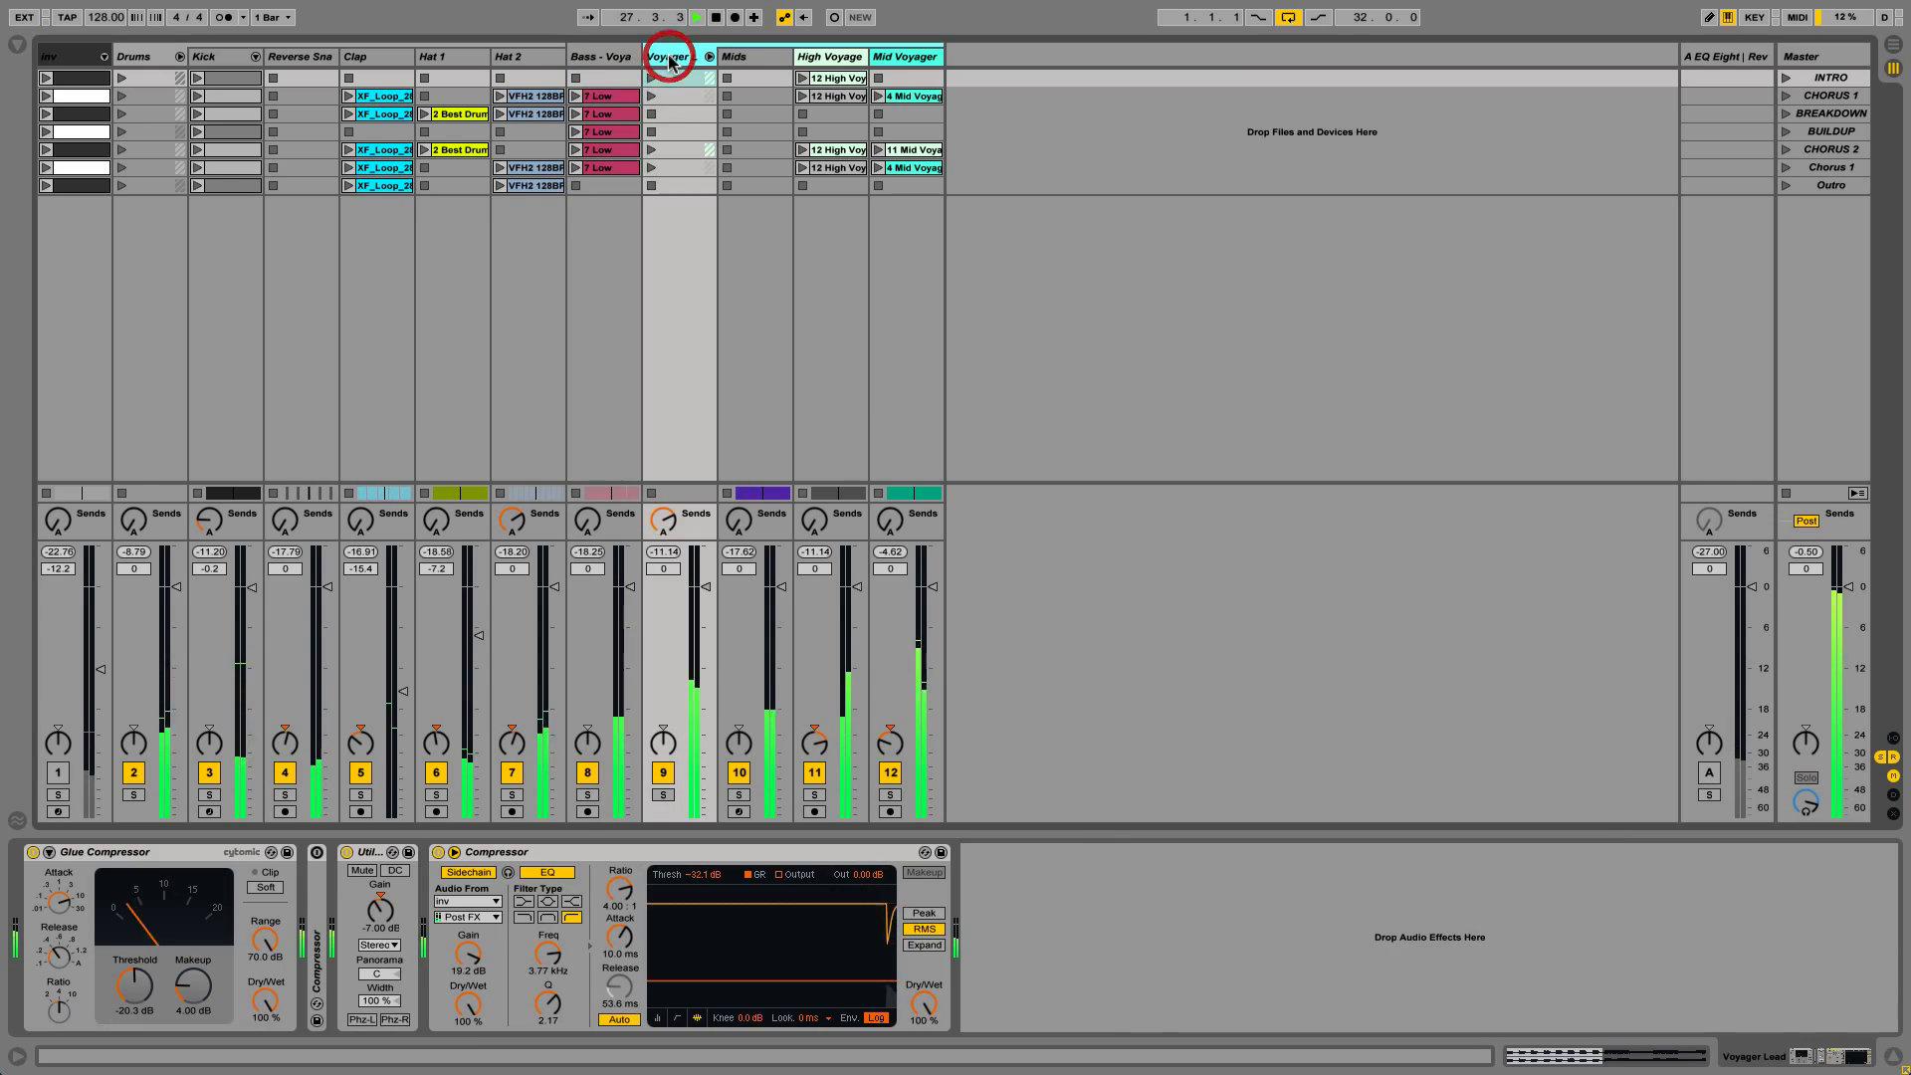